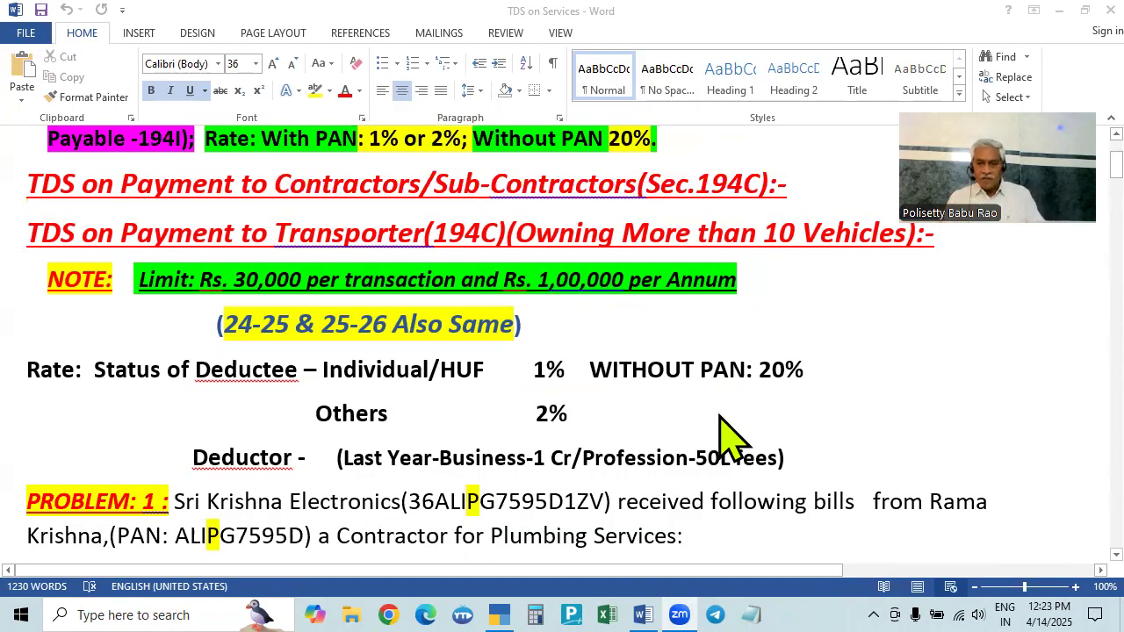
# - Scroll the TDS on Services notes to Problem 1 under Sec. 194J, showing the legal-fee bills for 24-25 and 25-26
pyautogui.scroll(-2, 720, 416)
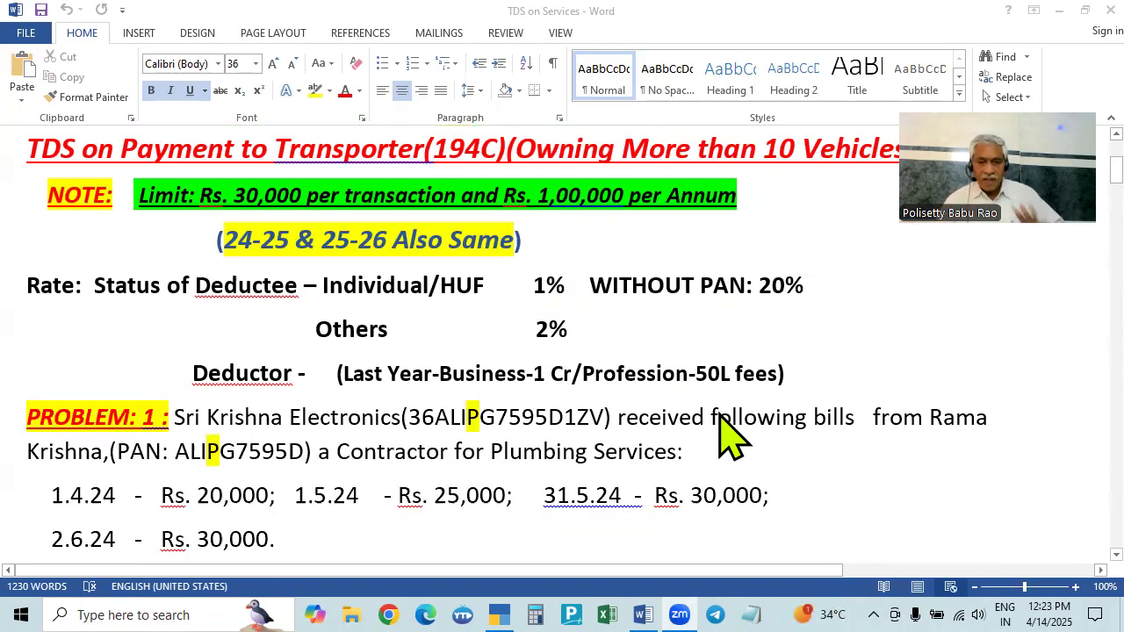
pyautogui.scroll(4, 720, 439)
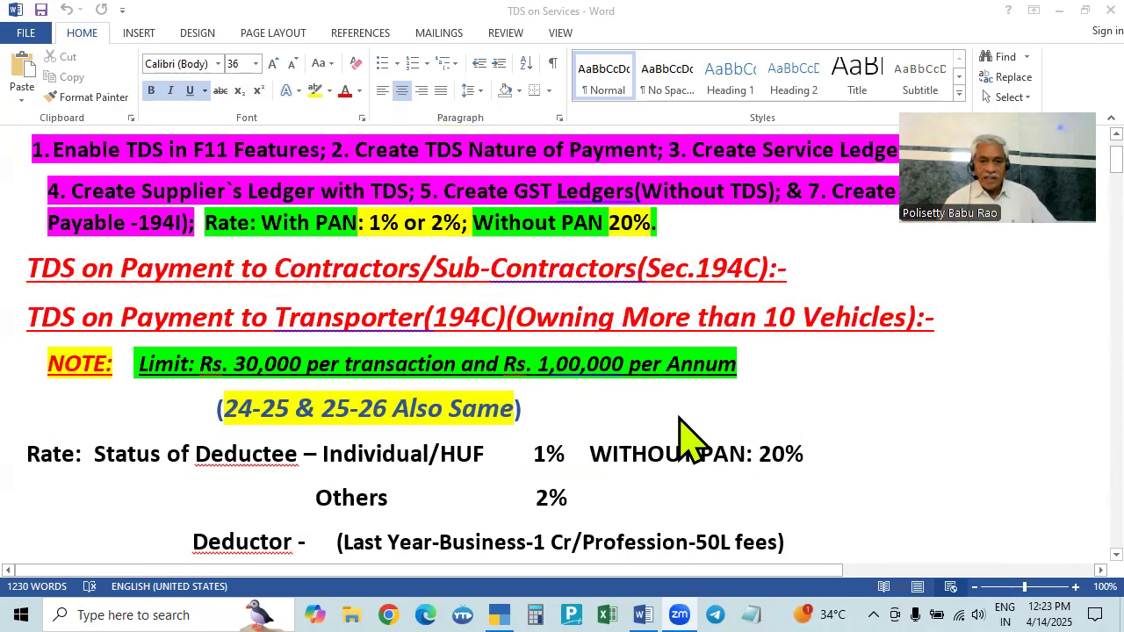
pyautogui.scroll(-6, 685, 434)
pyautogui.scroll(4, 435, 338)
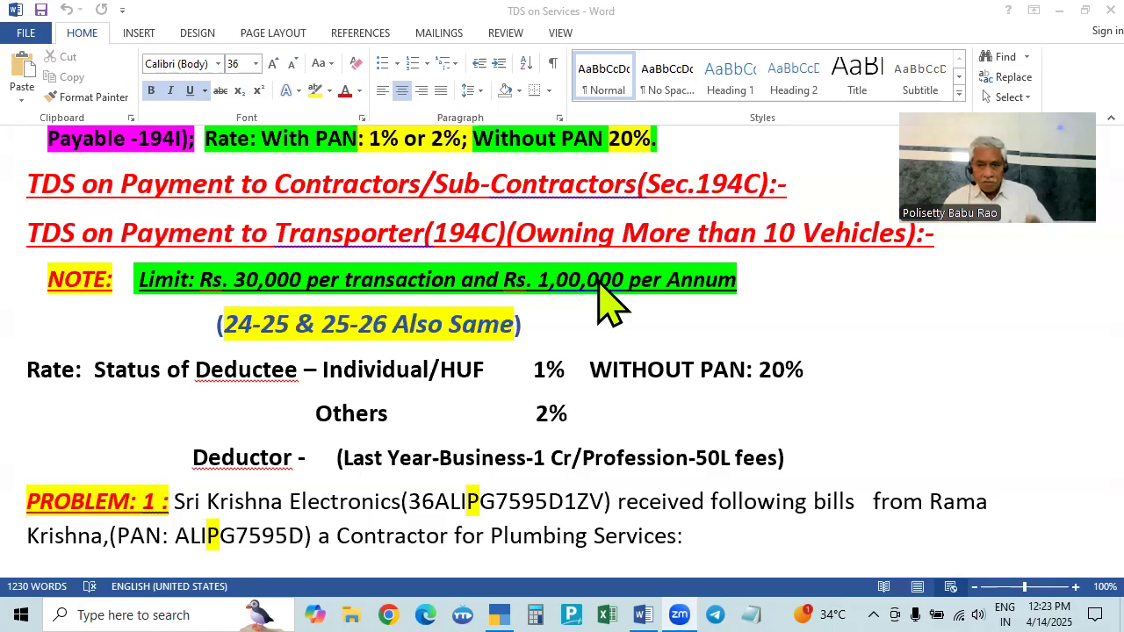
pyautogui.scroll(-10, 605, 299)
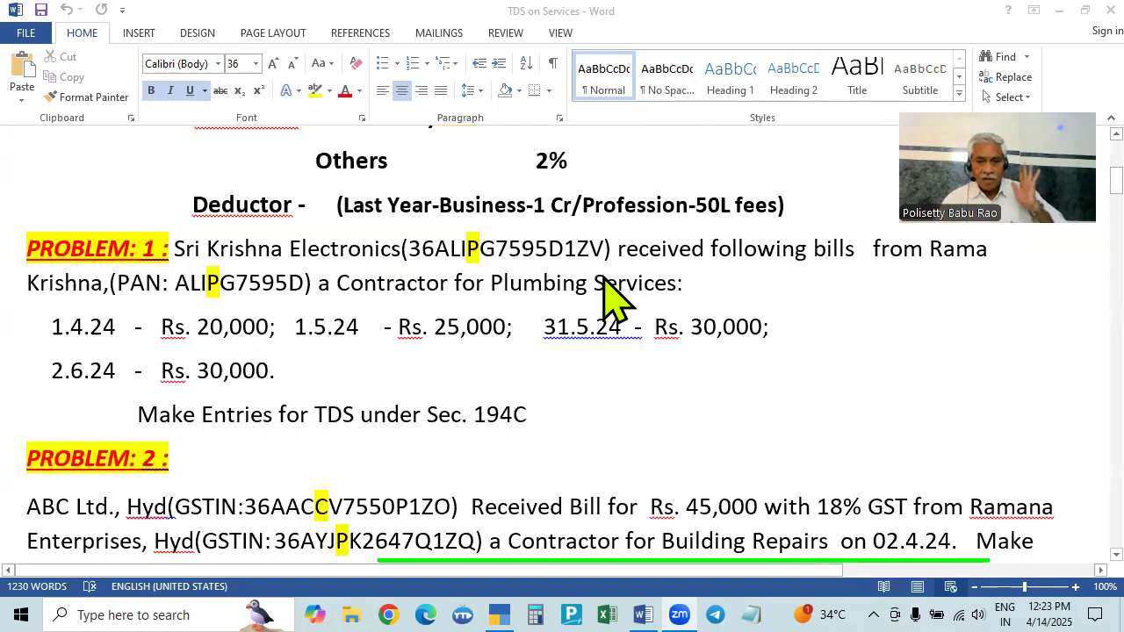
pyautogui.scroll(-10, 602, 287)
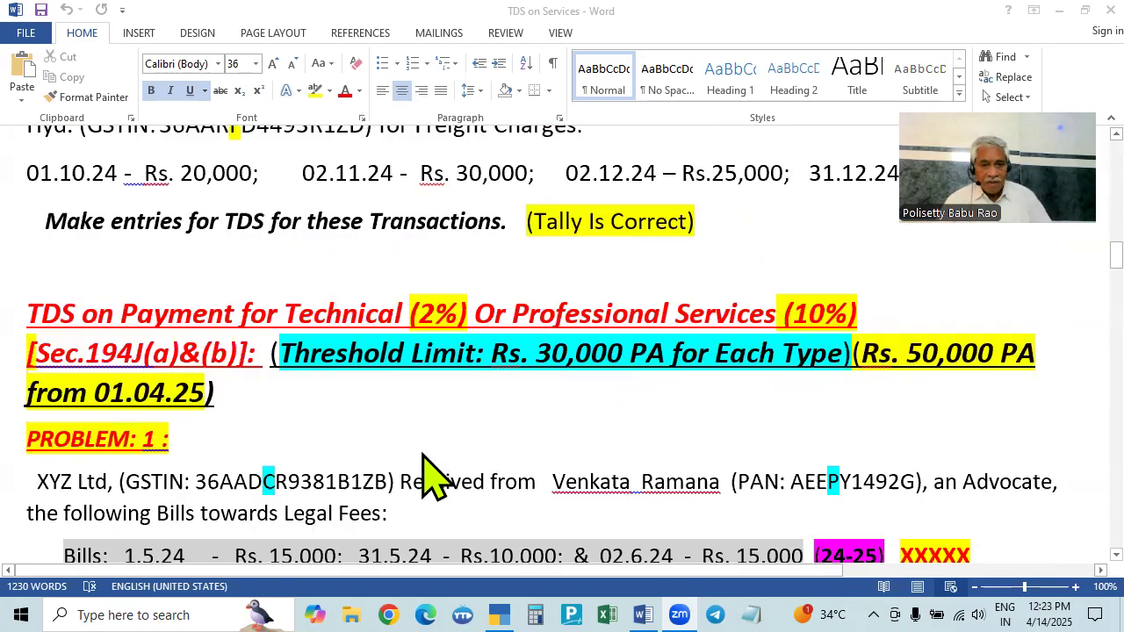
pyautogui.scroll(10, 421, 472)
pyautogui.scroll(5, 509, 360)
pyautogui.scroll(-12, 518, 368)
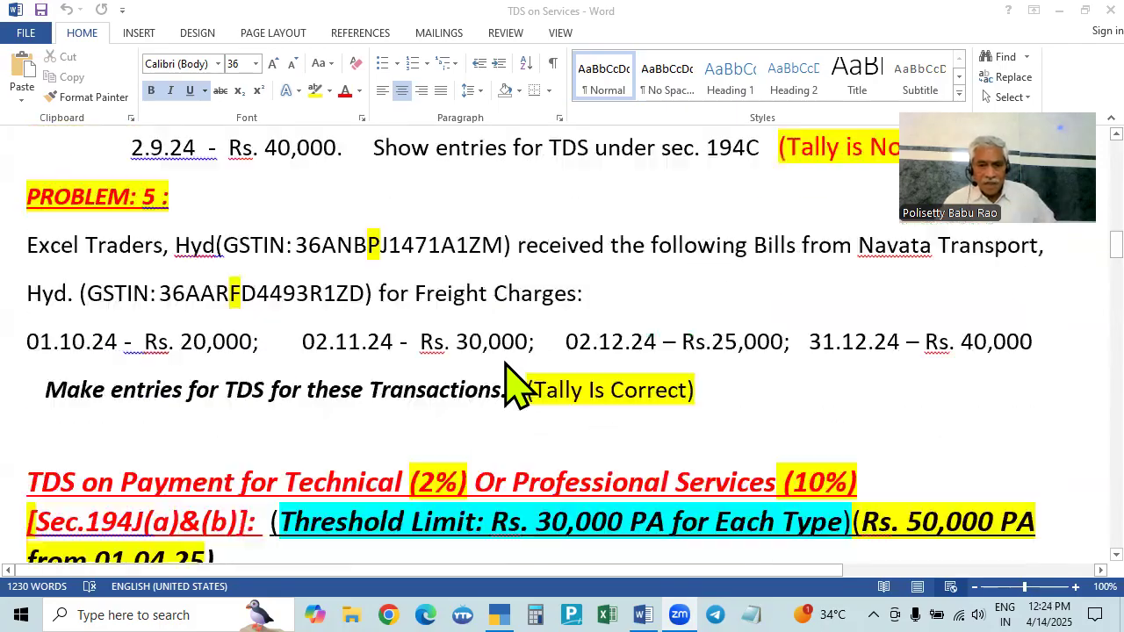
pyautogui.scroll(-5, 514, 382)
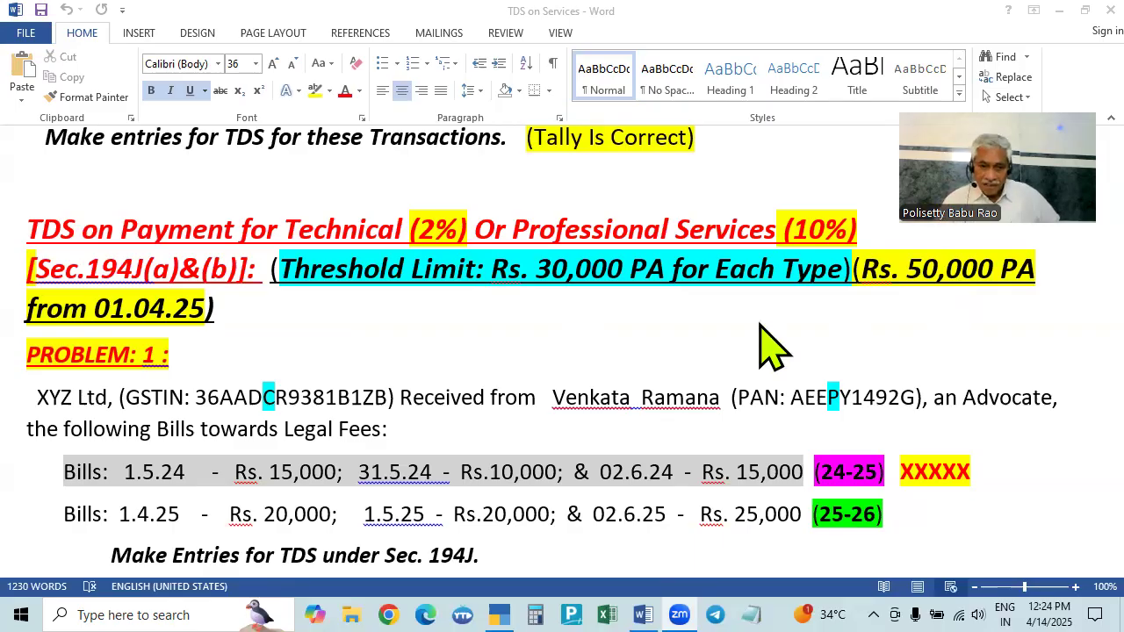
pyautogui.scroll(-5, 709, 351)
pyautogui.scroll(-6, 710, 352)
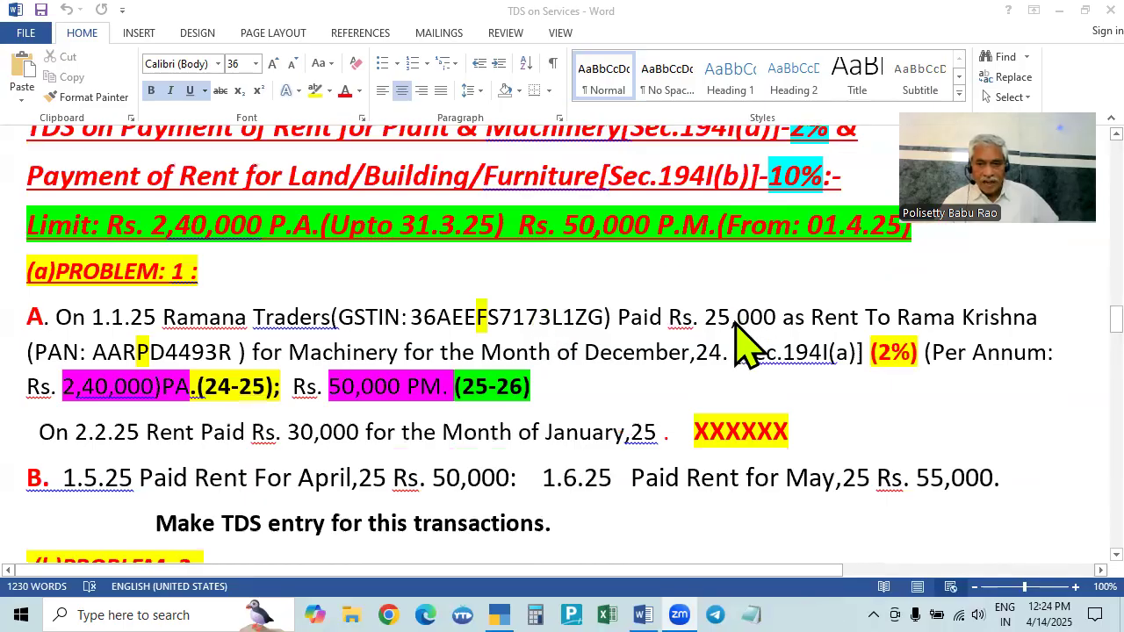
pyautogui.scroll(1, 737, 330)
pyautogui.scroll(10, 733, 356)
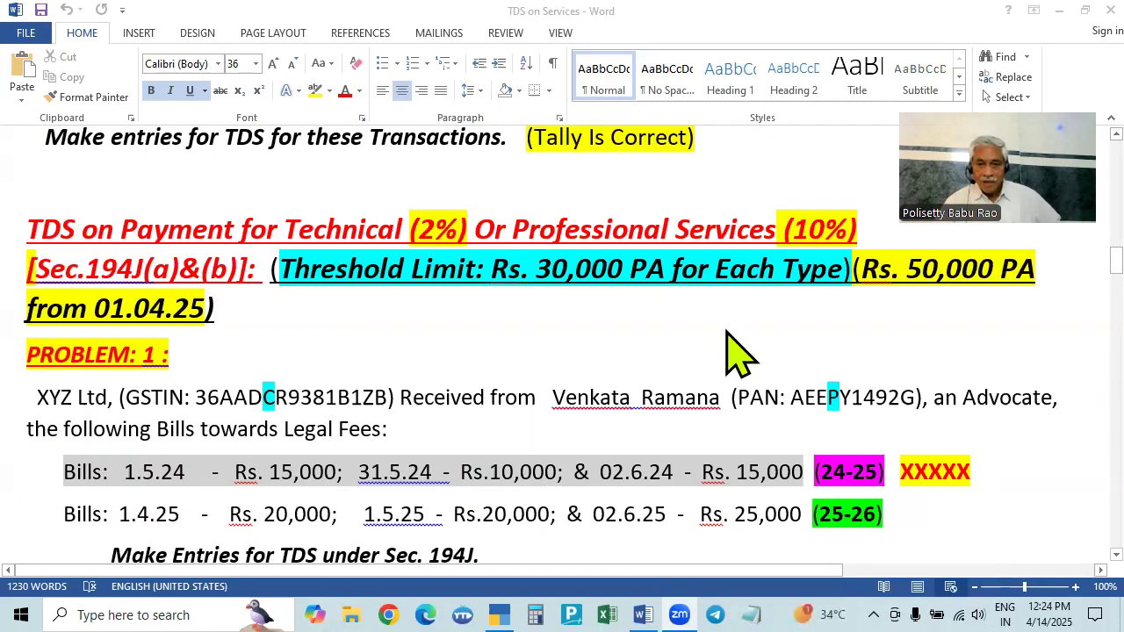
pyautogui.scroll(-1, 442, 452)
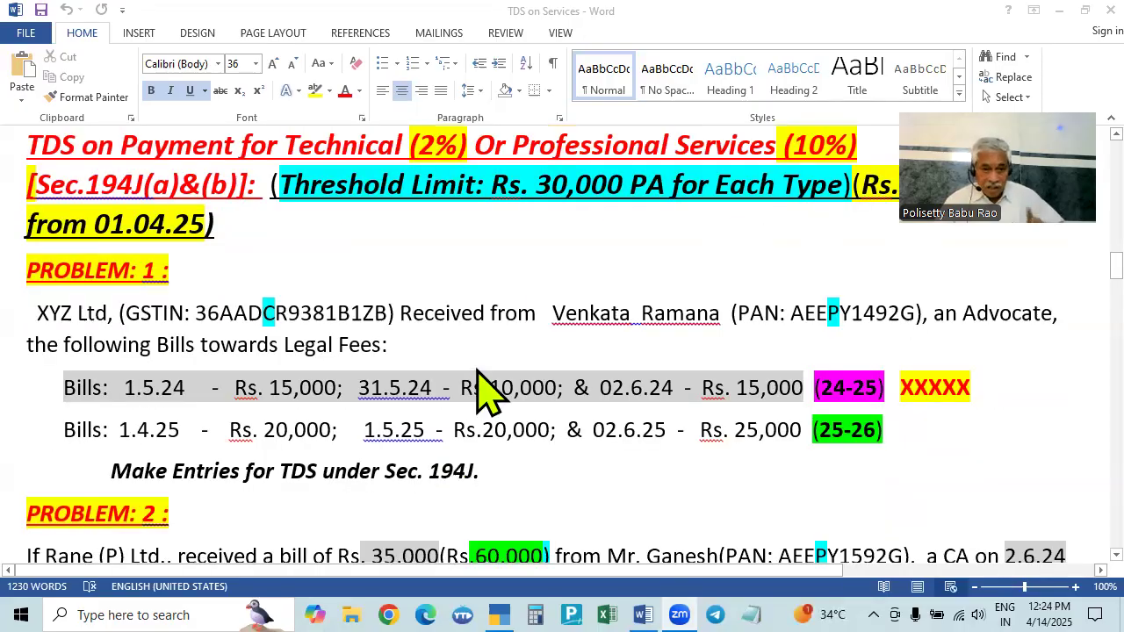
pyautogui.scroll(1, 485, 389)
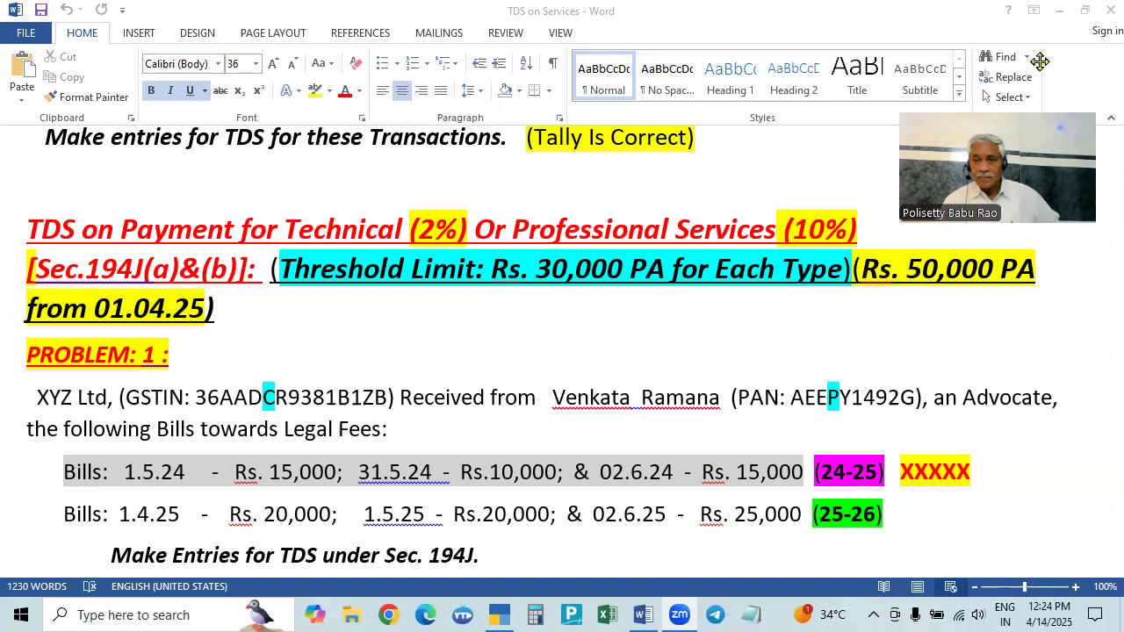
pyautogui.moveTo(1039, 62); pyautogui.dragTo(1046, 35)
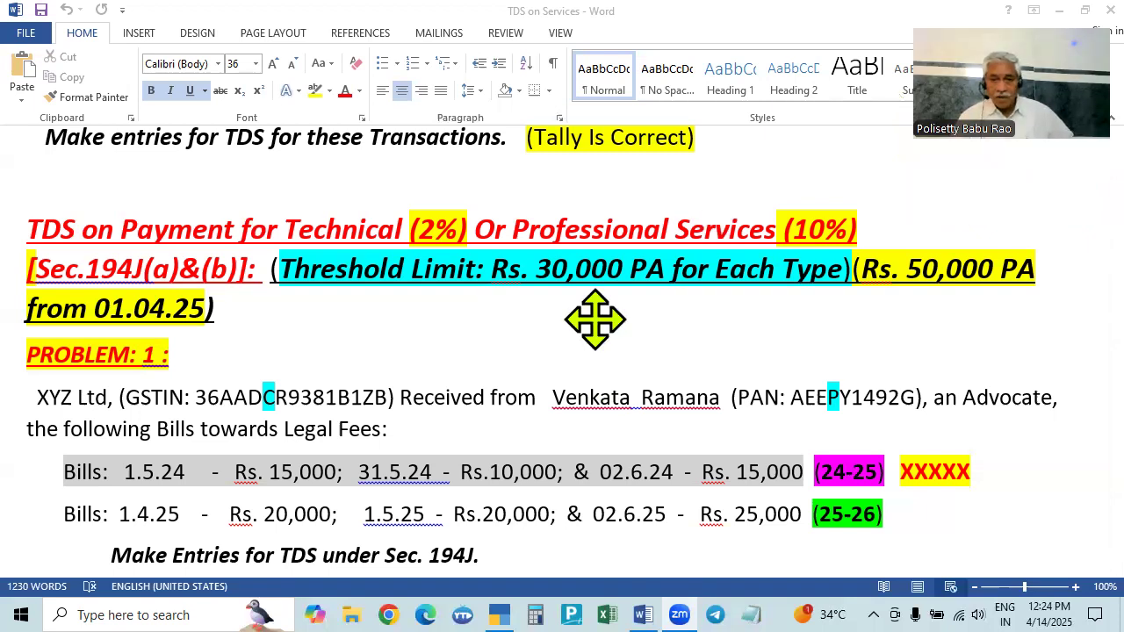
pyautogui.scroll(-1, 606, 501)
pyautogui.scroll(1, 609, 503)
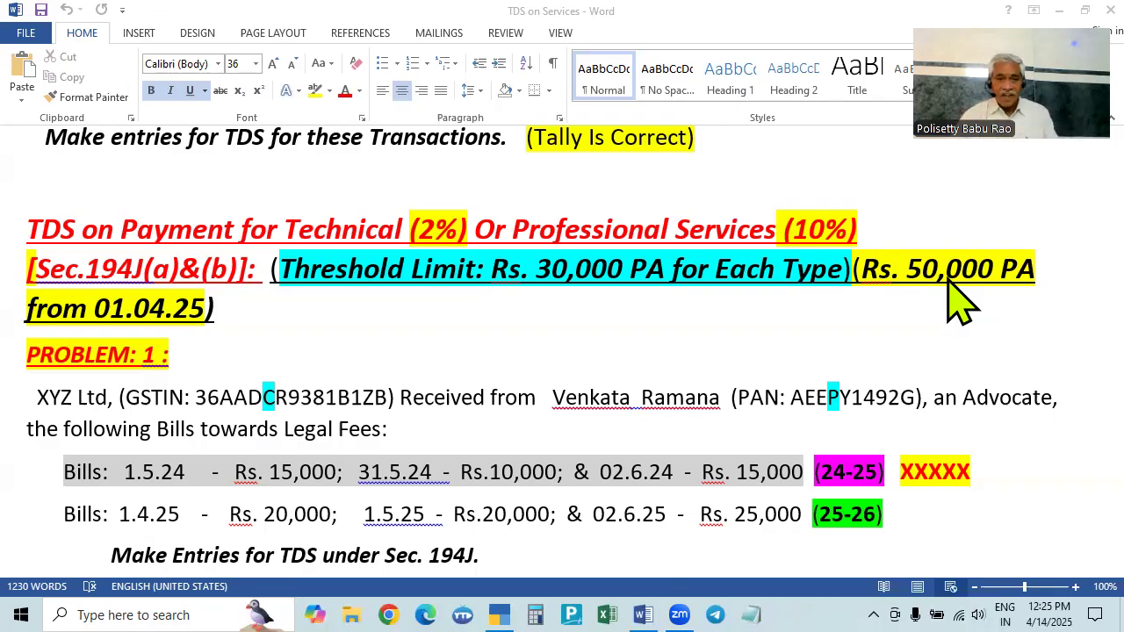
# - Scroll past Problem 2 to Problem 3's Ranga Consultants technical-services bills at 18% GST
pyautogui.scroll(-1, 878, 329)
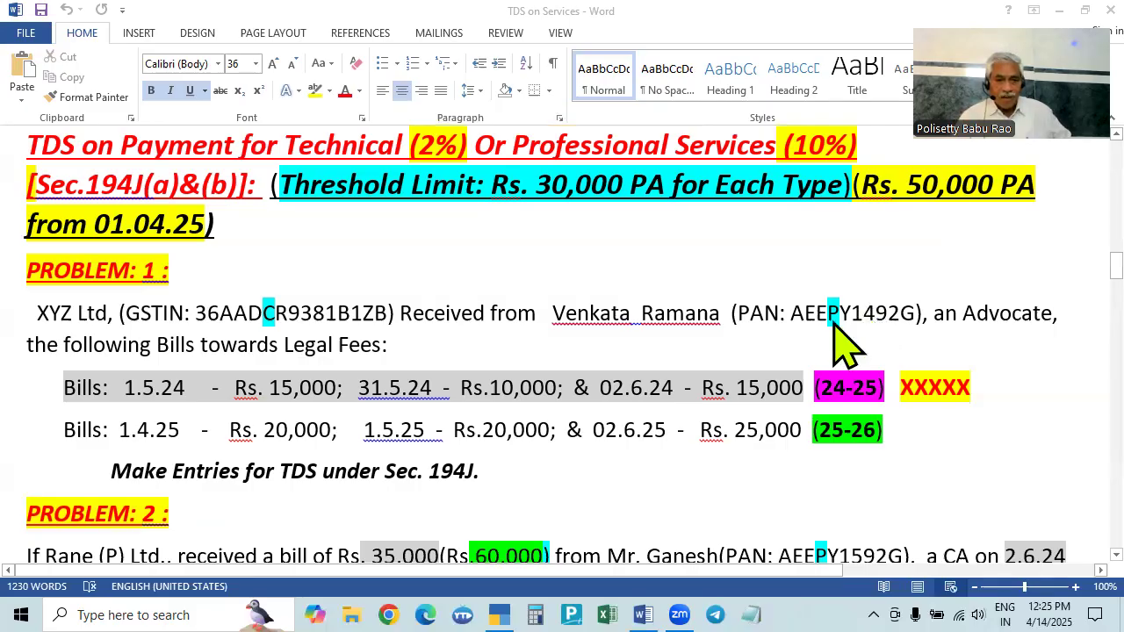
pyautogui.scroll(-5, 632, 395)
pyautogui.scroll(-4, 627, 396)
pyautogui.scroll(4, 627, 396)
pyautogui.scroll(6, 627, 397)
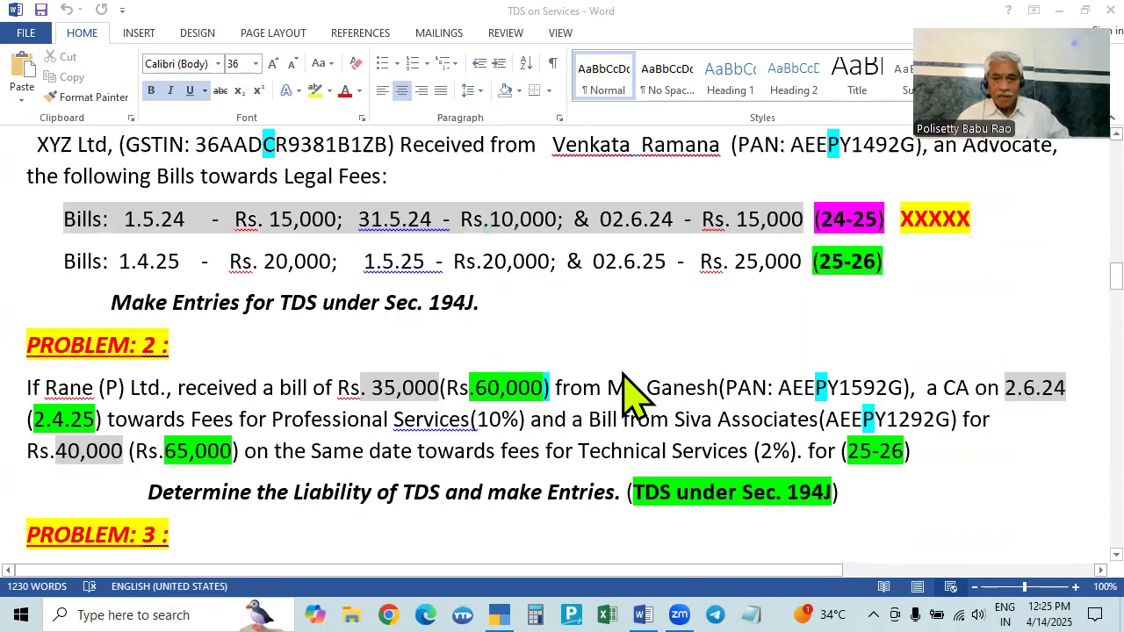
pyautogui.scroll(-3, 627, 397)
pyautogui.scroll(2, 627, 396)
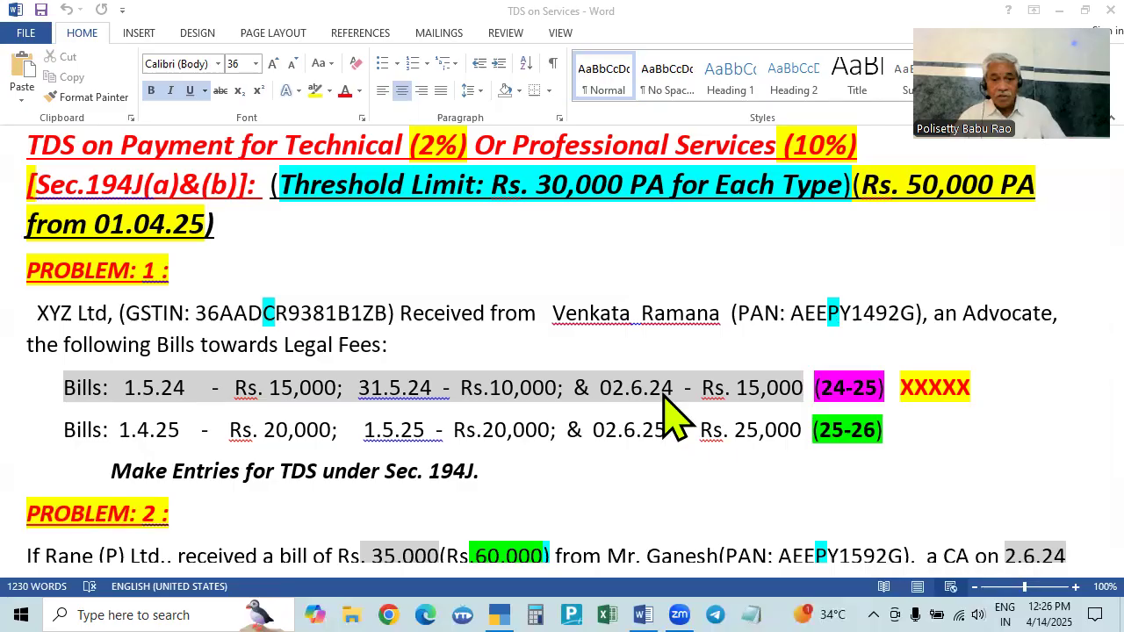
pyautogui.scroll(-2, 796, 377)
pyautogui.scroll(3, 797, 378)
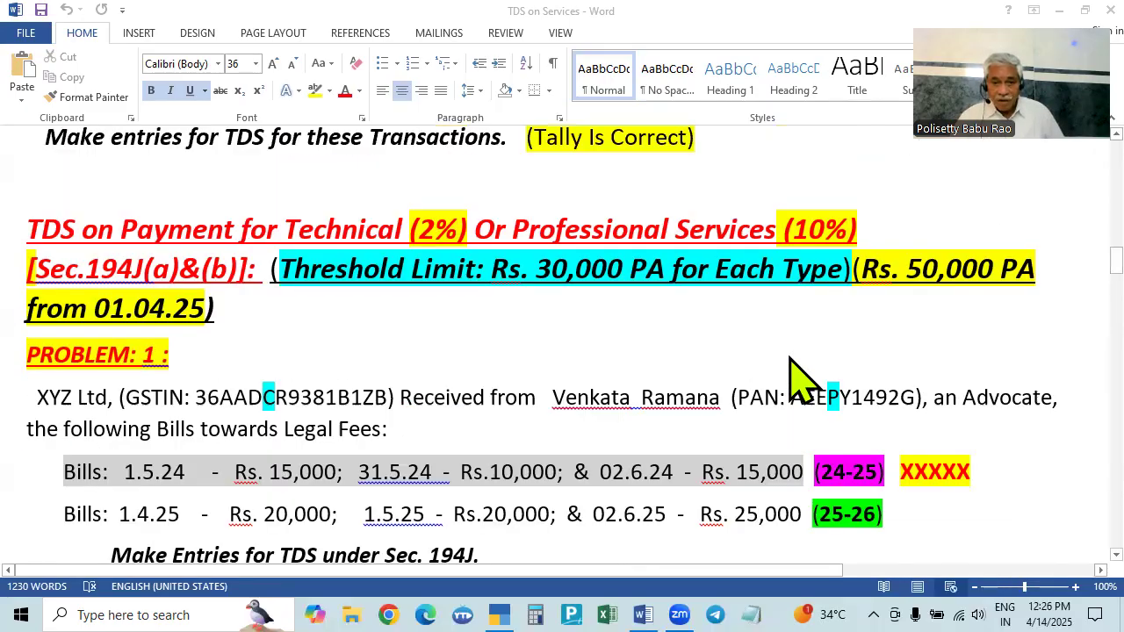
pyautogui.scroll(-1, 796, 377)
pyautogui.scroll(-5, 796, 378)
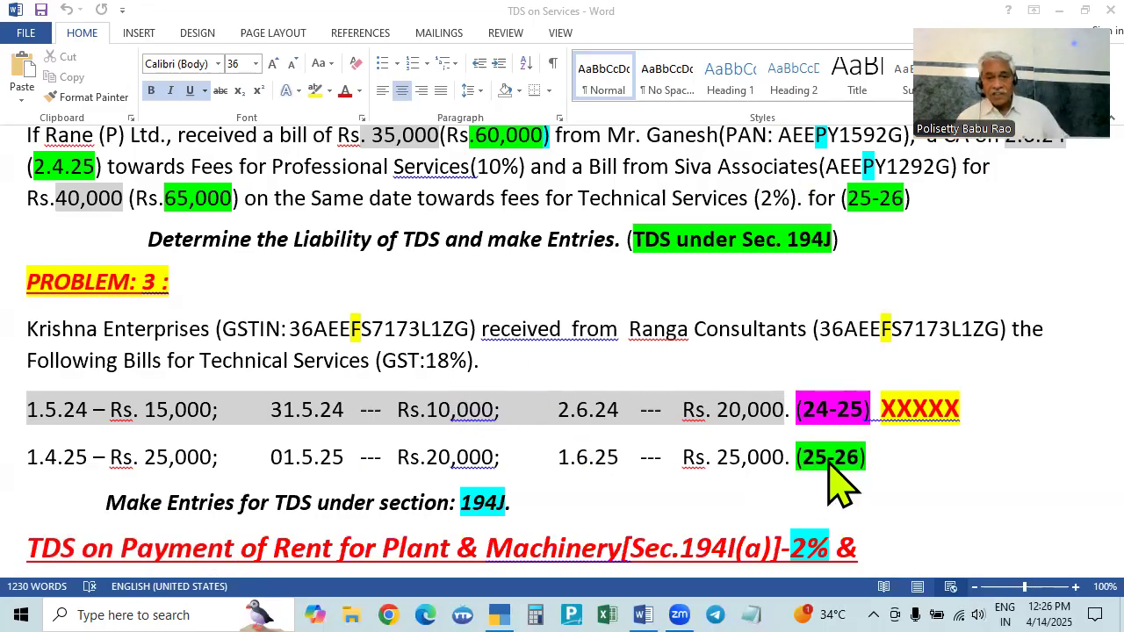
pyautogui.scroll(3, 834, 487)
pyautogui.scroll(-3, 707, 404)
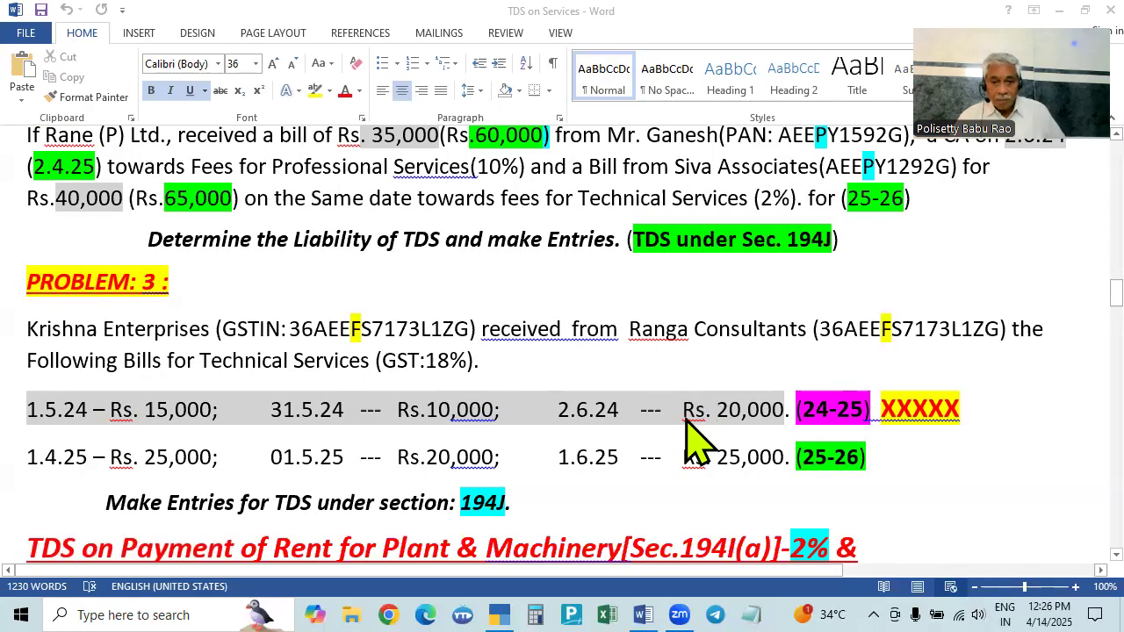
pyautogui.scroll(5, 689, 430)
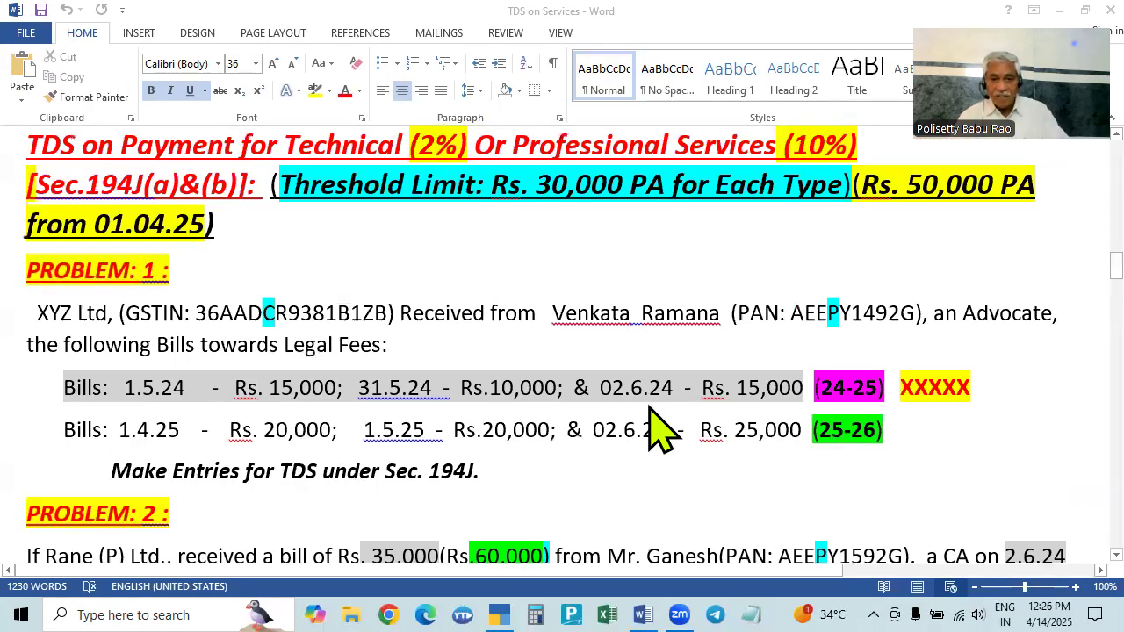
pyautogui.scroll(-3, 657, 430)
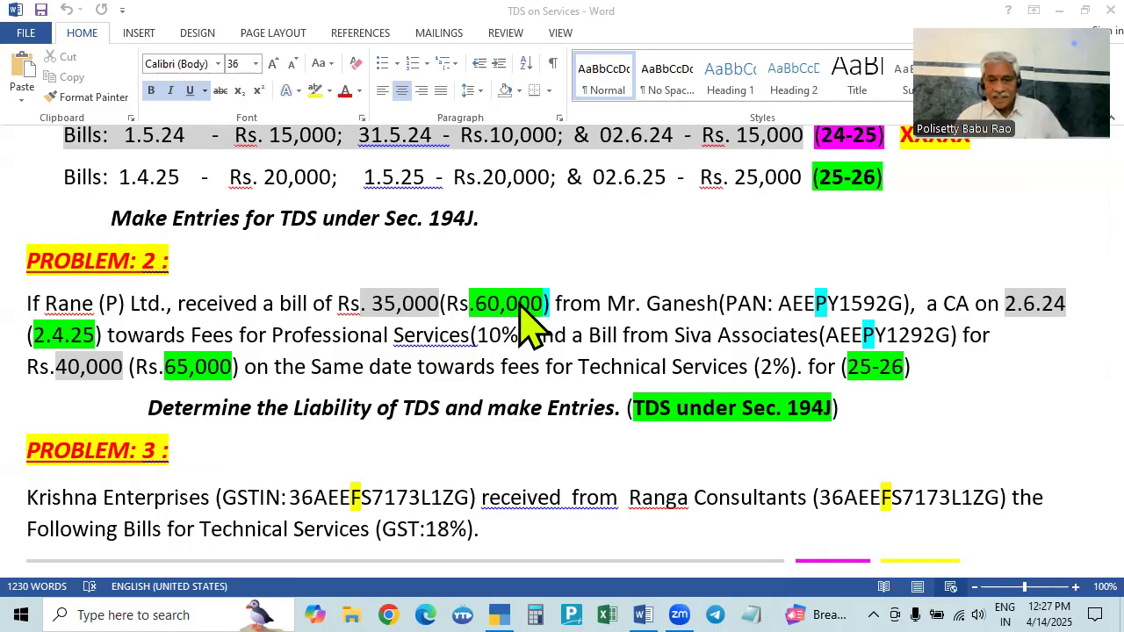
pyautogui.scroll(1, 527, 327)
pyautogui.scroll(-4, 527, 326)
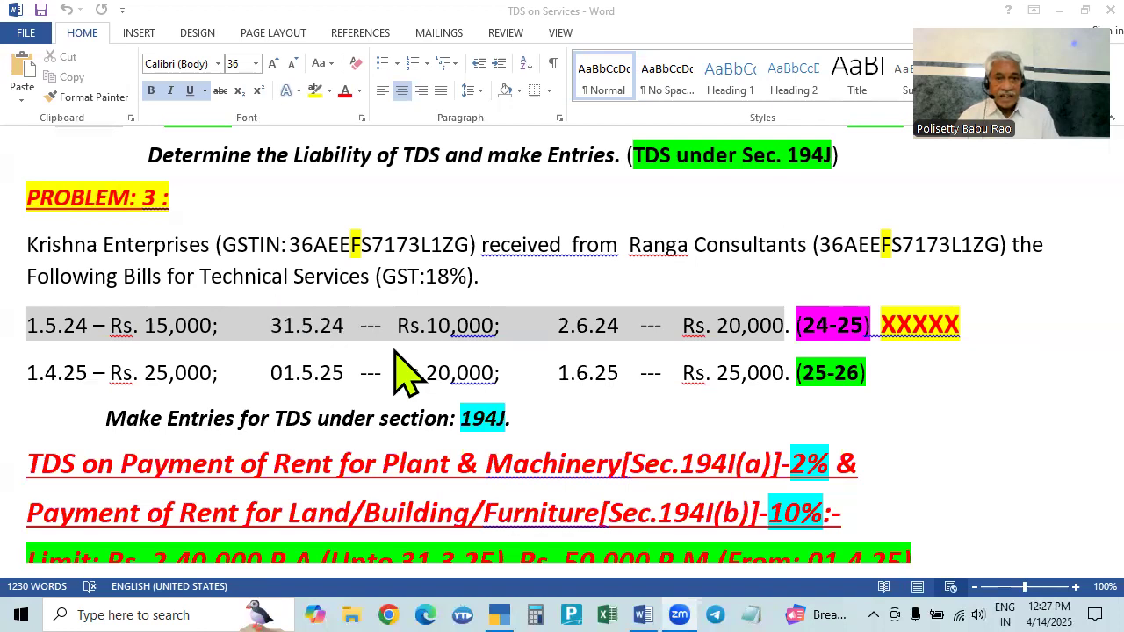
# - Search KRISH in Select Company and load Krishna Enterrpses (25-26), period 1-Apr-25 to 31-Mar-26
pyautogui.hotkey('alt', 'Tab')
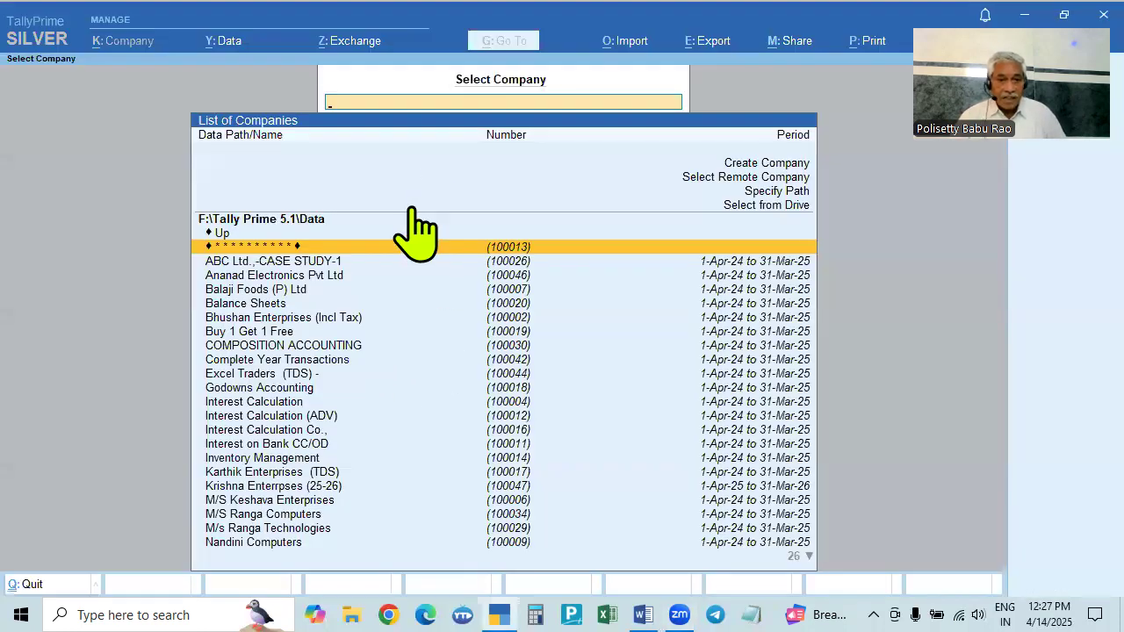
pyautogui.scroll(-11, 327, 505)
pyautogui.scroll(11, 369, 378)
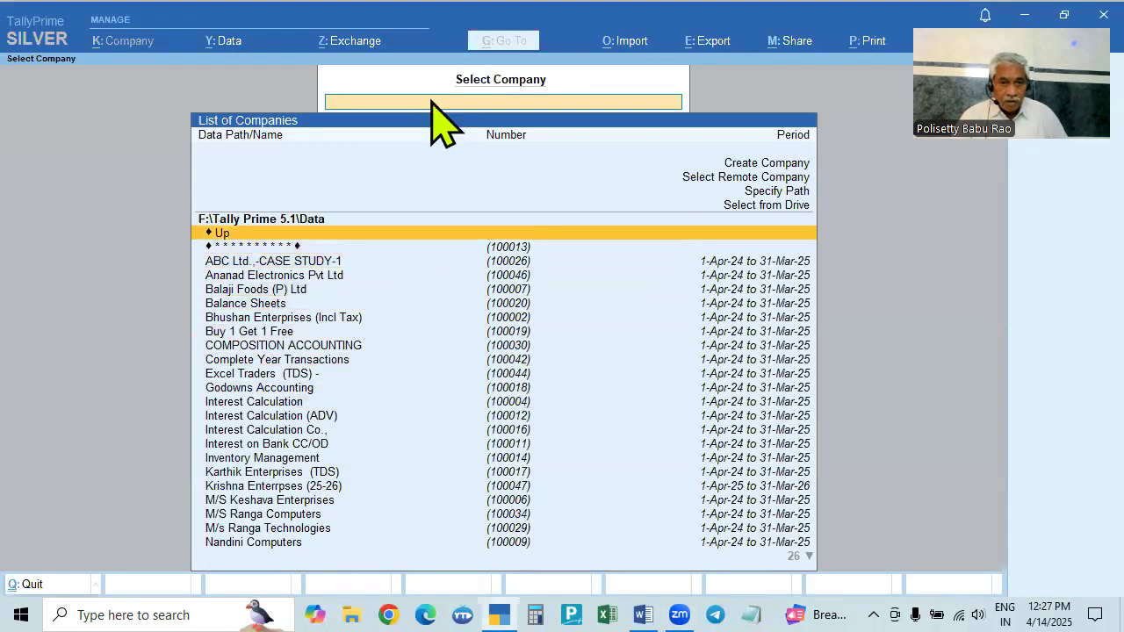
pyautogui.write('KRISH')
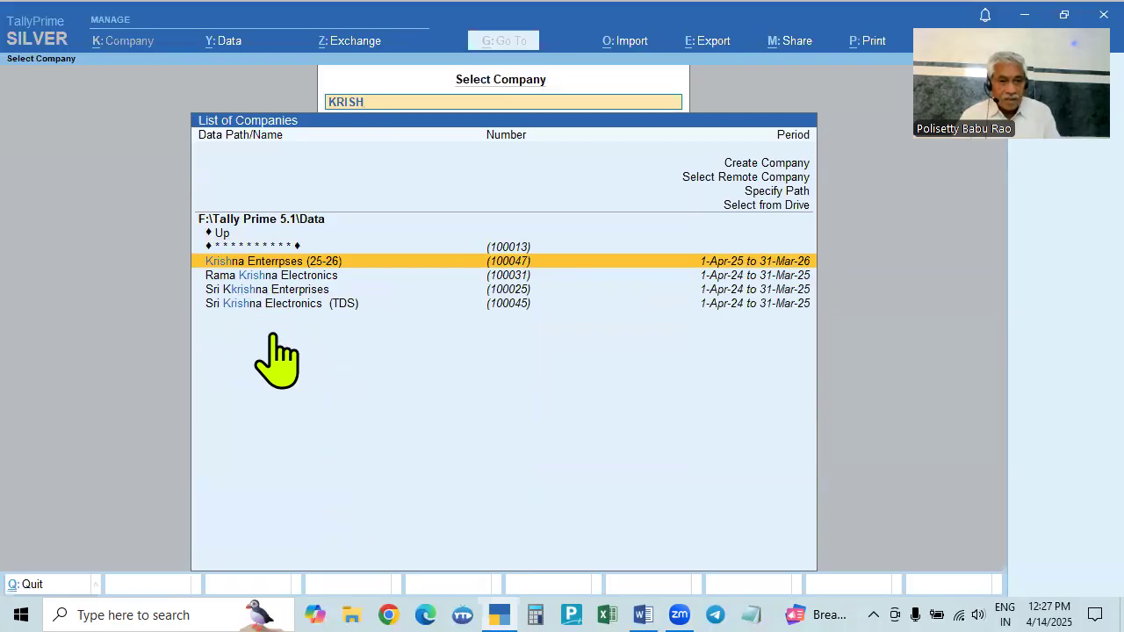
pyautogui.press('Return')
pyautogui.hotkey('alt', 'Tab')
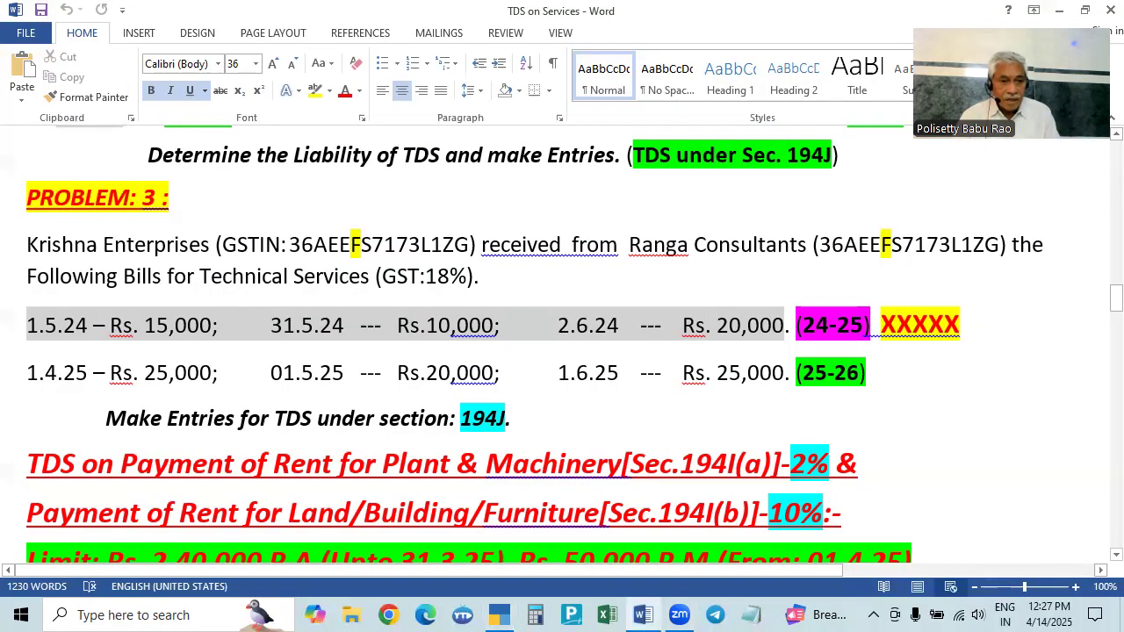
pyautogui.hotkey('alt', 'Tab')
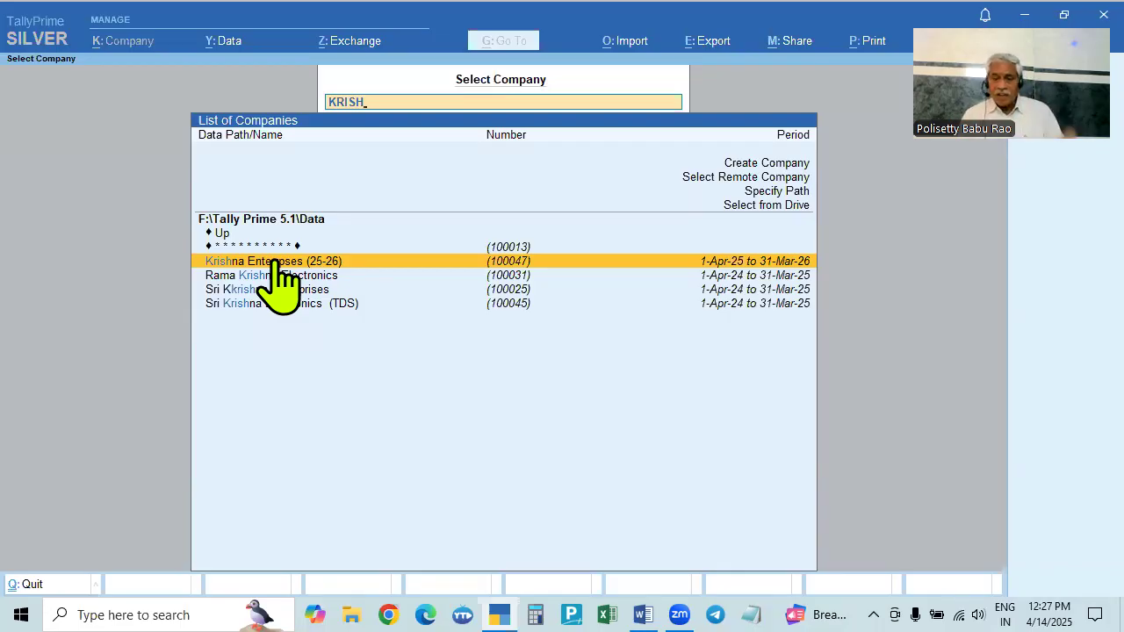
pyautogui.click(274, 262)
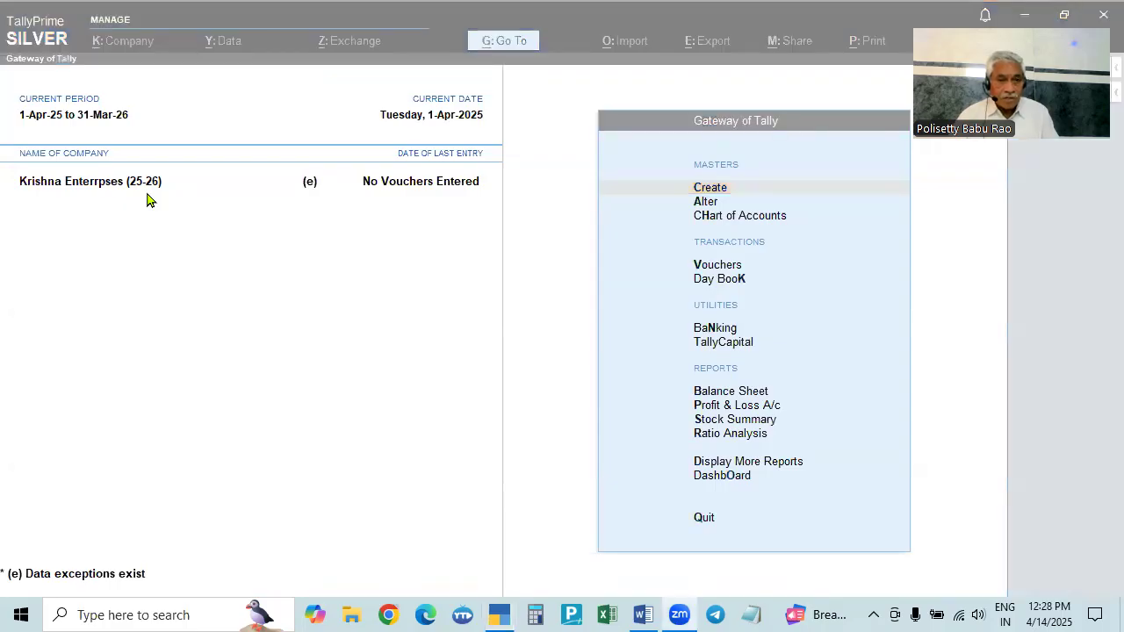
# - Accept the Krishna Enterrpses (25-26) company alteration unchanged and bring up Company Features with F11
pyautogui.click(124, 80)
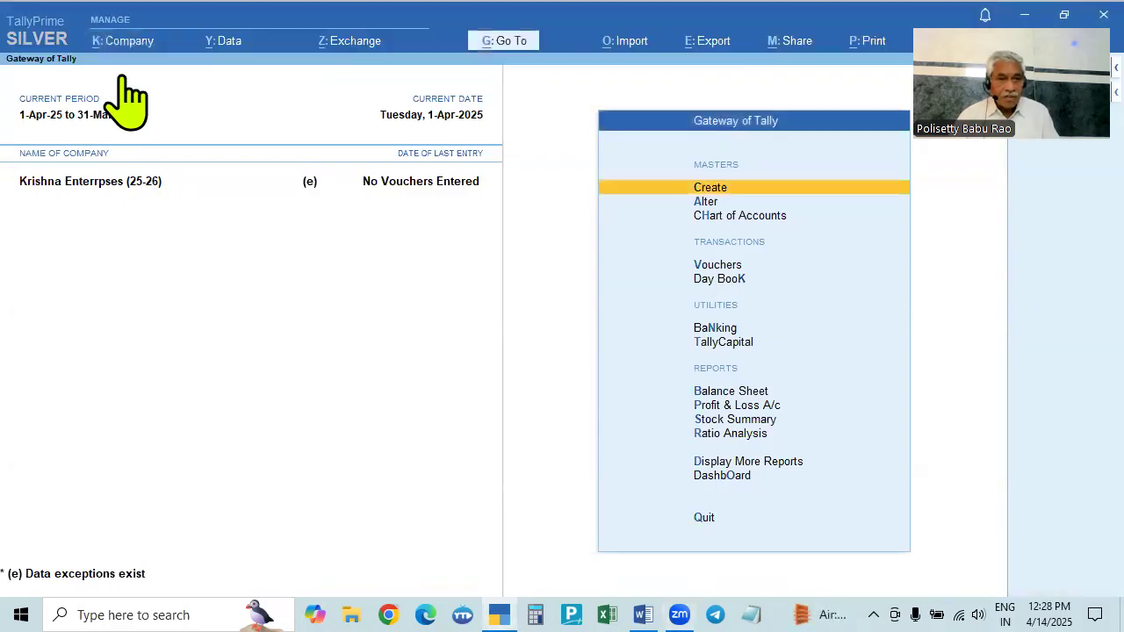
pyautogui.click(117, 43)
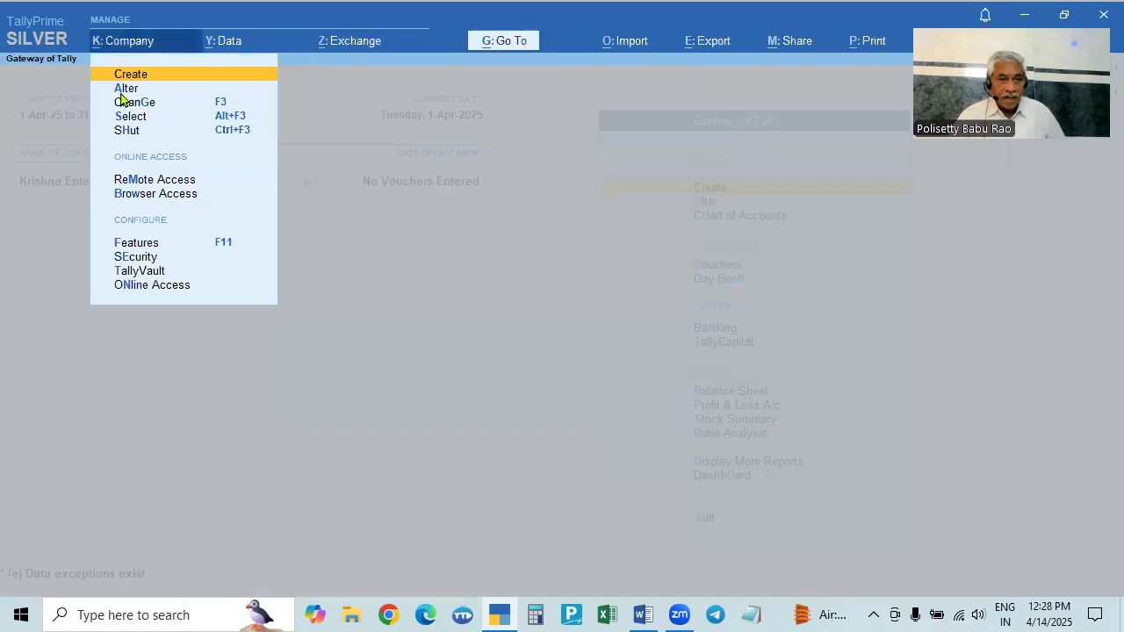
pyautogui.click(122, 92)
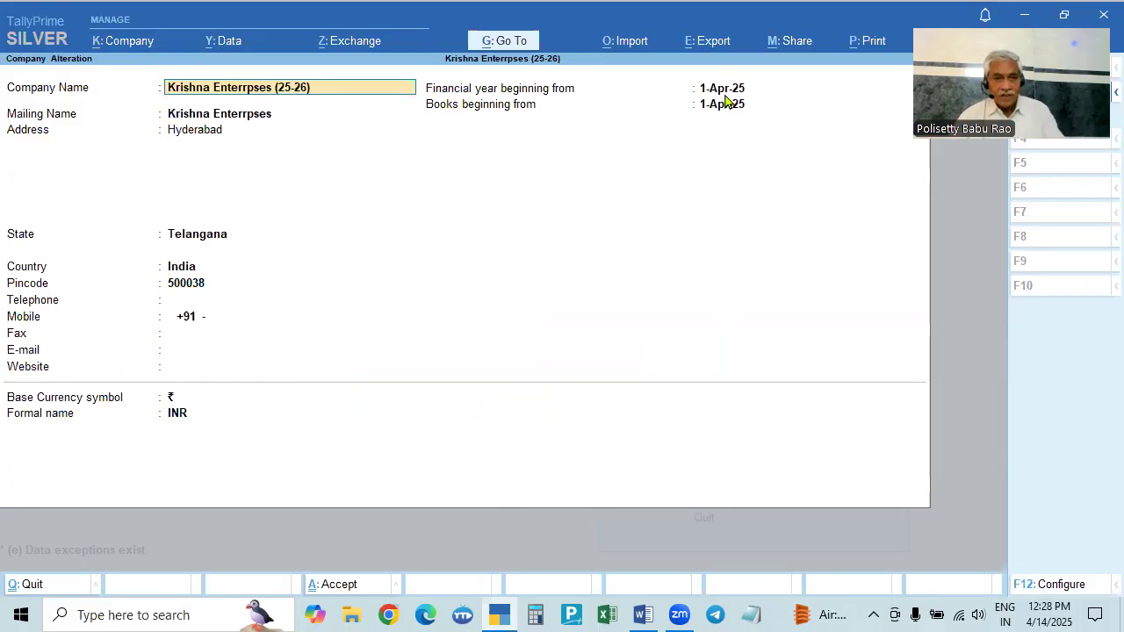
pyautogui.hotkey('ctrl', 'a')
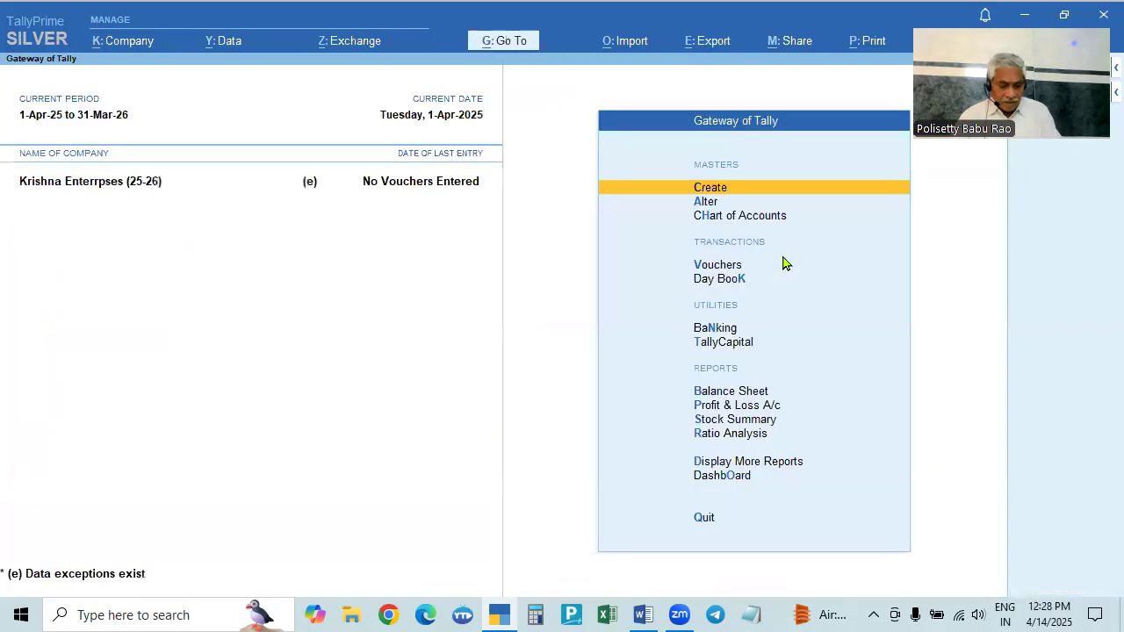
pyautogui.hotkey('alt', 'Tab')
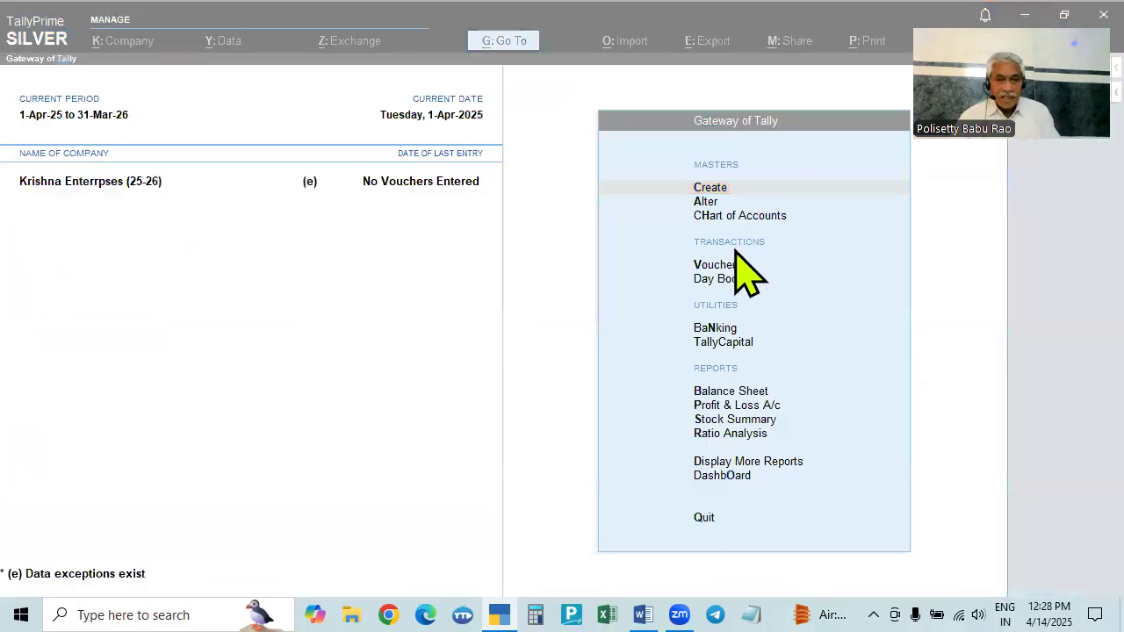
pyautogui.click(325, 439)
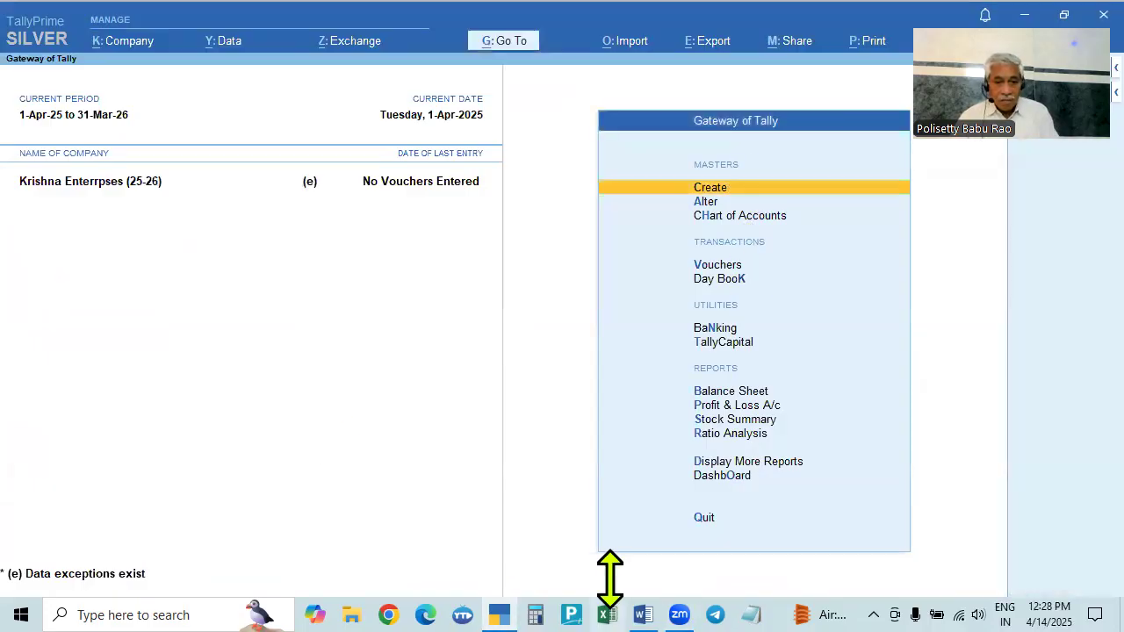
pyautogui.press('F11')
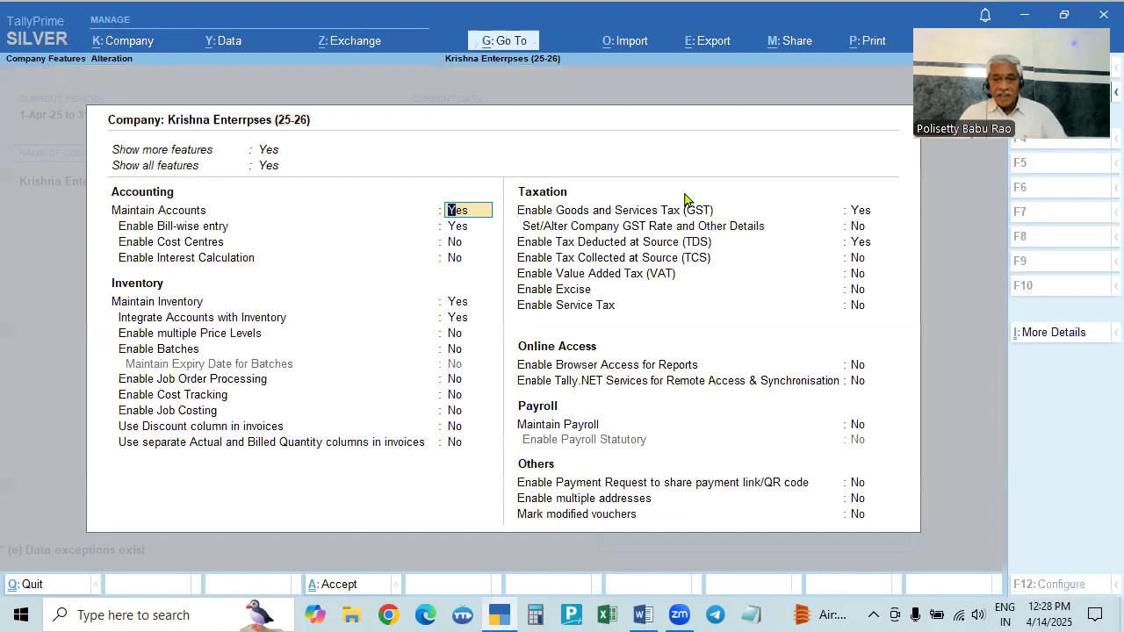
# - Review the bill-wise entry and inventory settings in Company Features
pyautogui.click(860, 243)
pyautogui.click(456, 211)
pyautogui.click(458, 227)
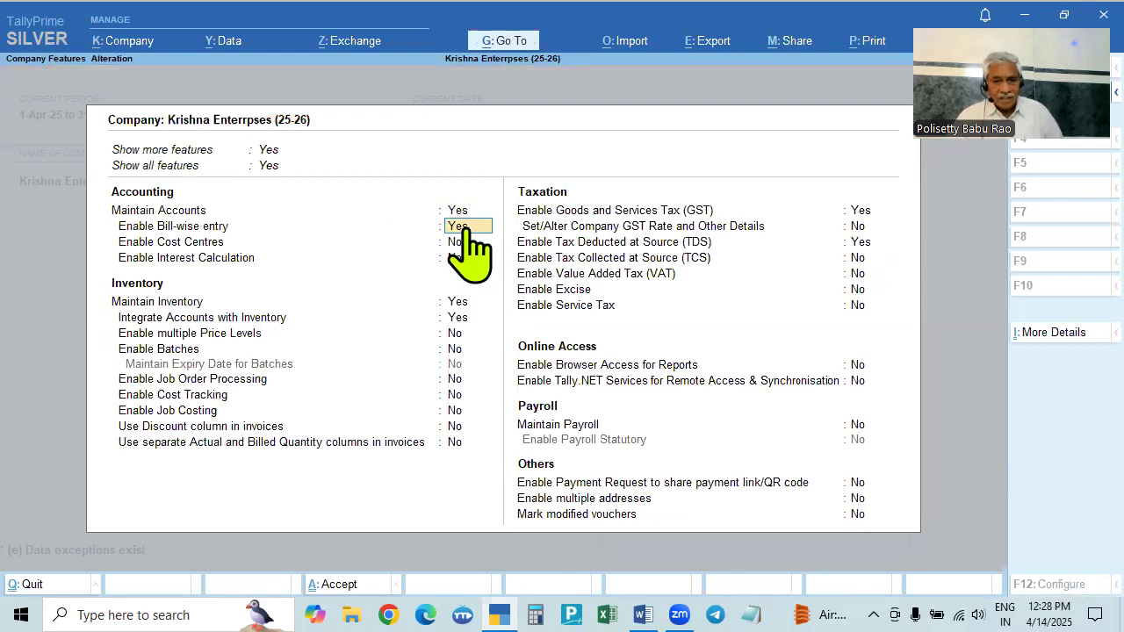
pyautogui.click(460, 318)
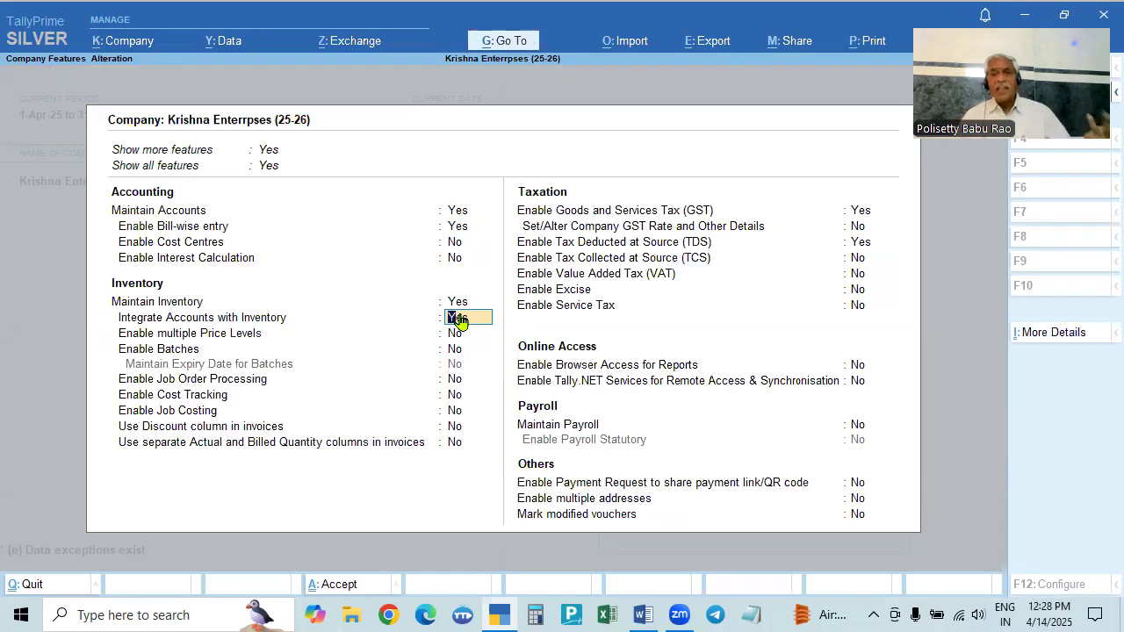
# - Leave GST details unchanged, accept the TDS deductor details (Firm), and save the company features
pyautogui.click(861, 213)
pyautogui.press('Return')
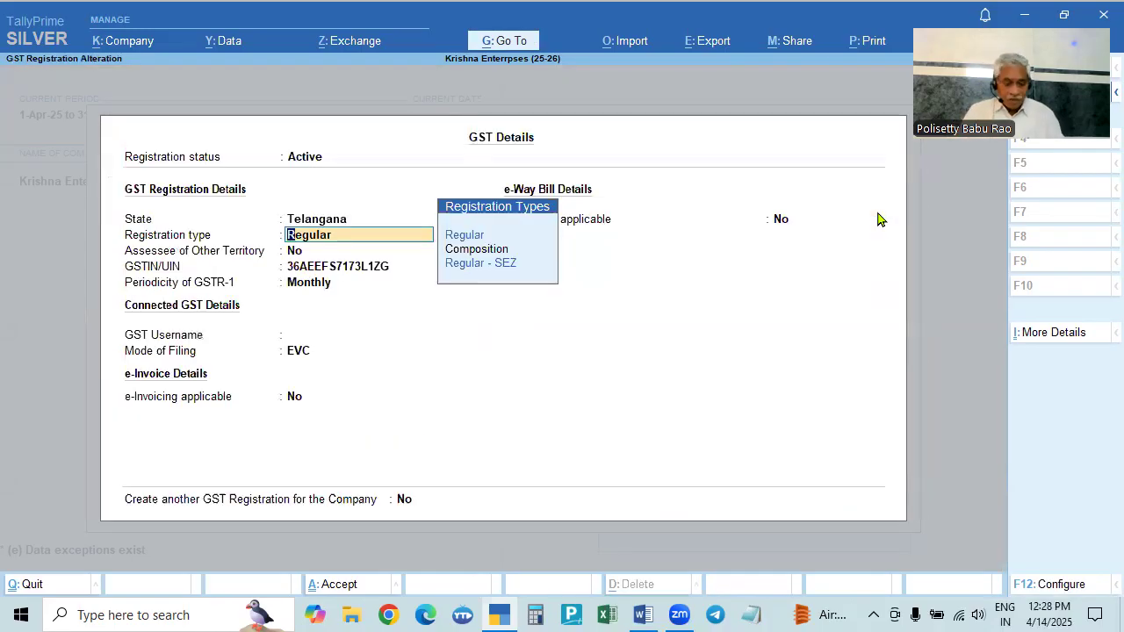
pyautogui.press('Escape')
pyautogui.press('Escape')
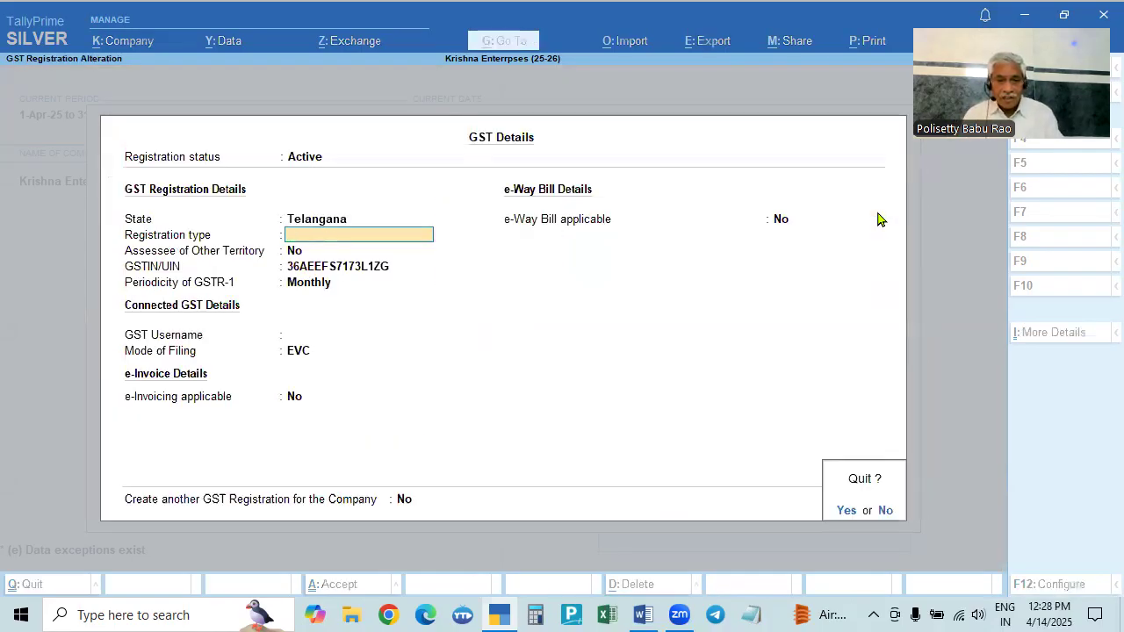
pyautogui.press('Return')
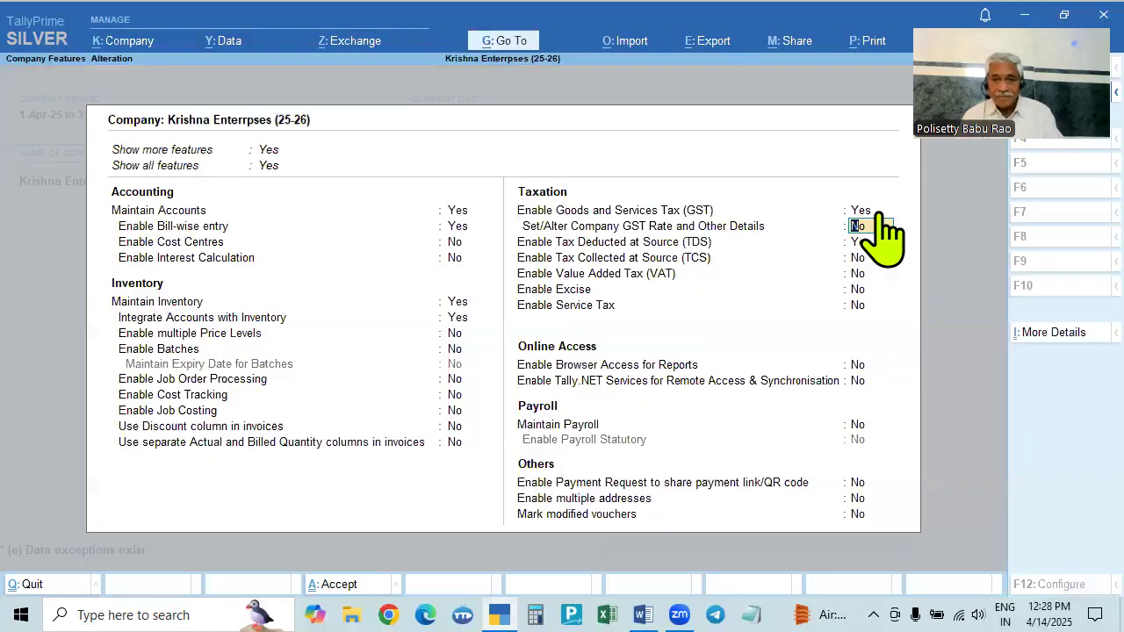
pyautogui.press('Return')
pyautogui.press('Return')
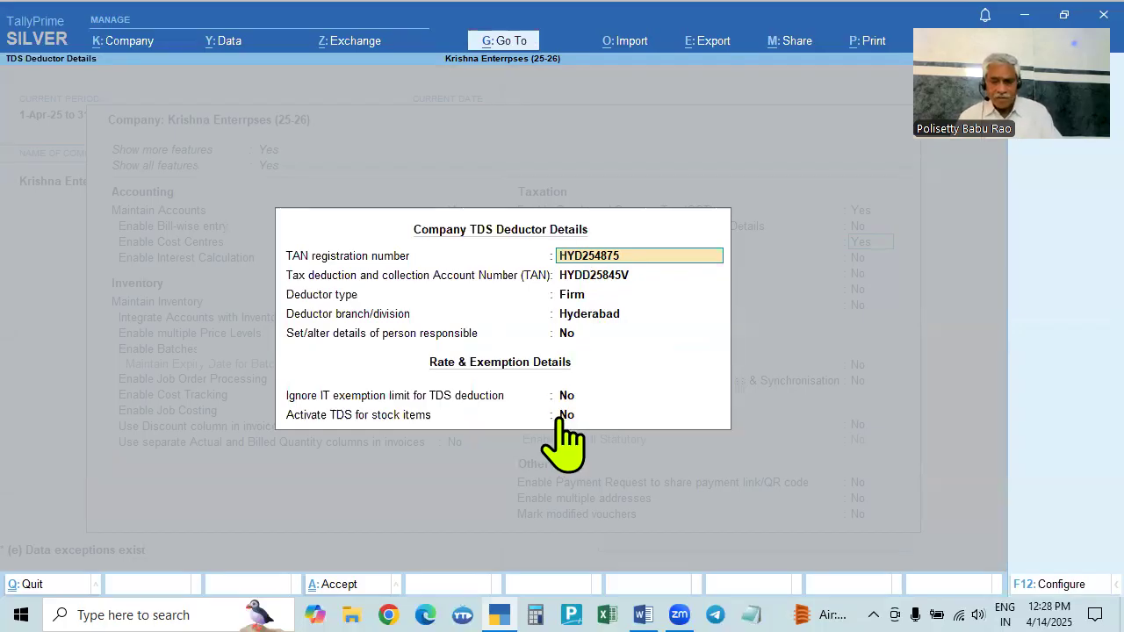
pyautogui.hotkey('ctrl', 'a')
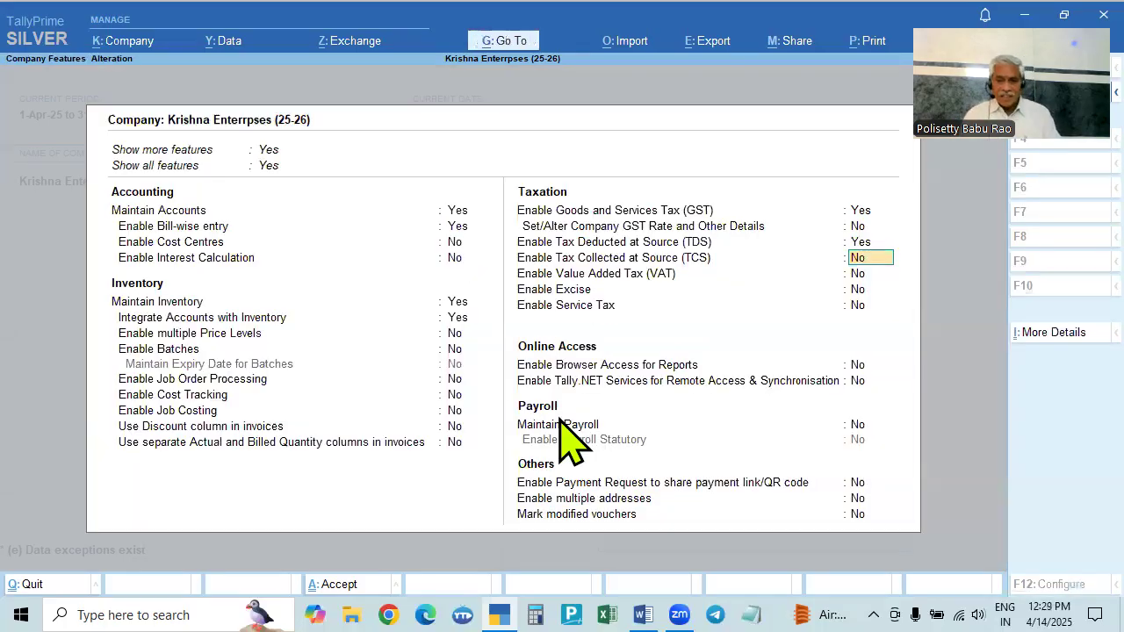
pyautogui.hotkey('ctrl', 'a')
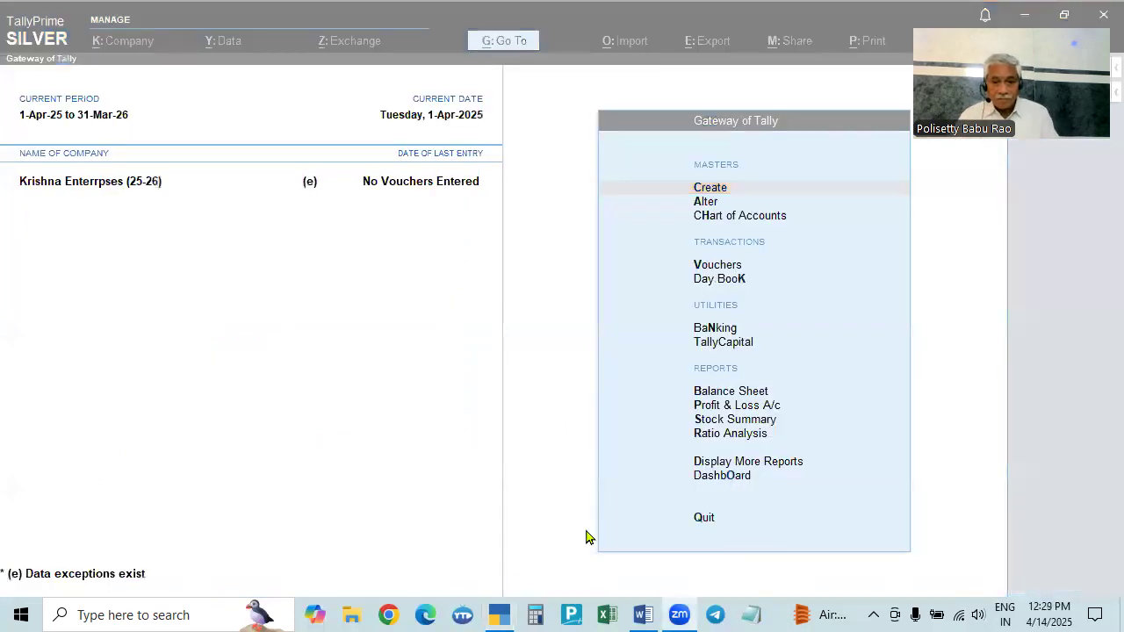
pyautogui.click(643, 614)
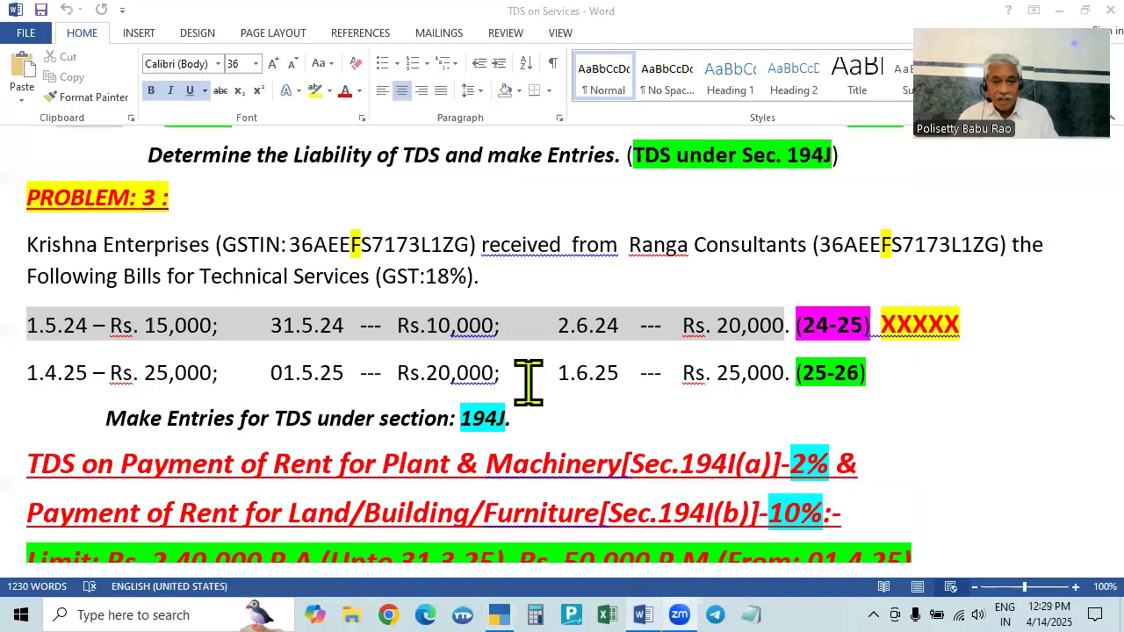
pyautogui.scroll(-1, 526, 381)
pyautogui.scroll(1, 527, 381)
pyautogui.scroll(-2, 526, 381)
pyautogui.scroll(2, 518, 369)
pyautogui.scroll(3, 490, 323)
pyautogui.scroll(3, 490, 323)
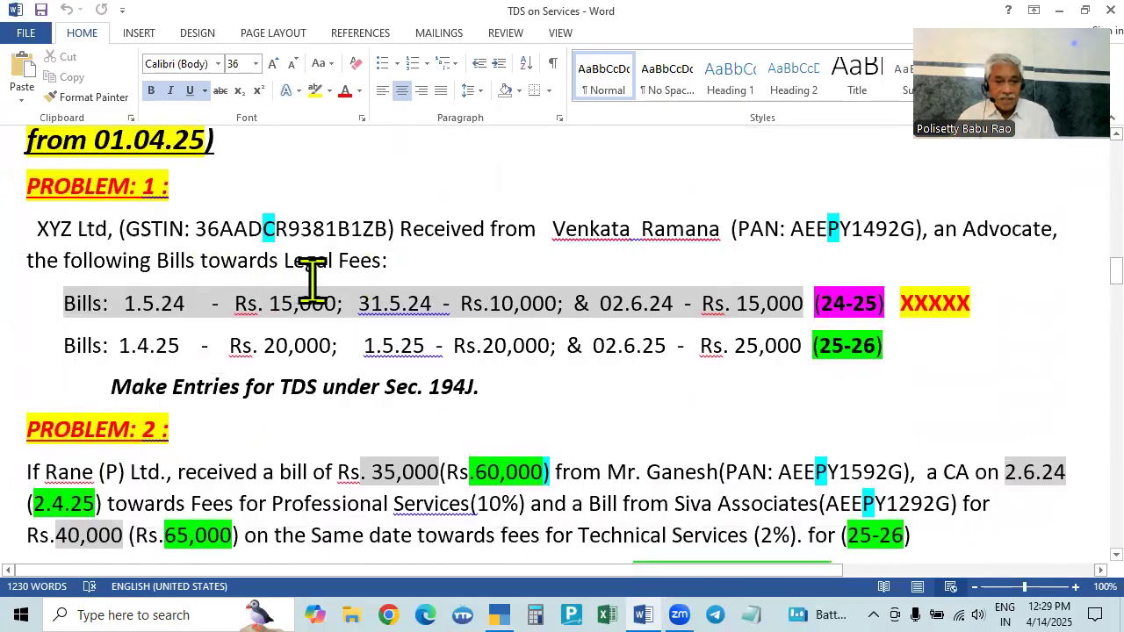
pyautogui.scroll(-7, 389, 282)
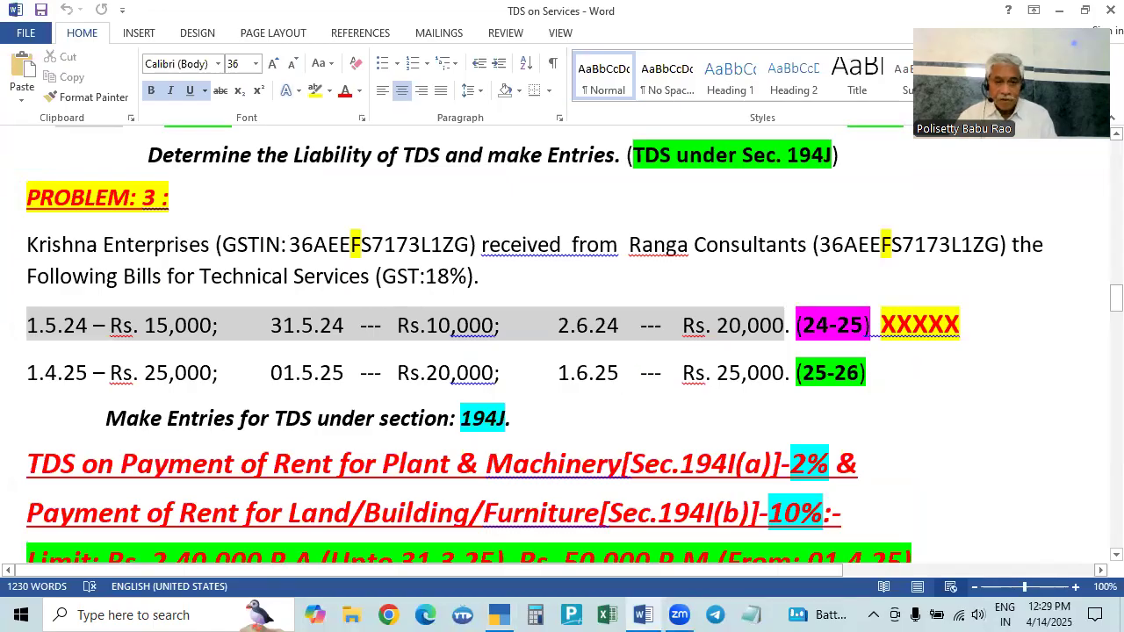
pyautogui.scroll(1, 777, 379)
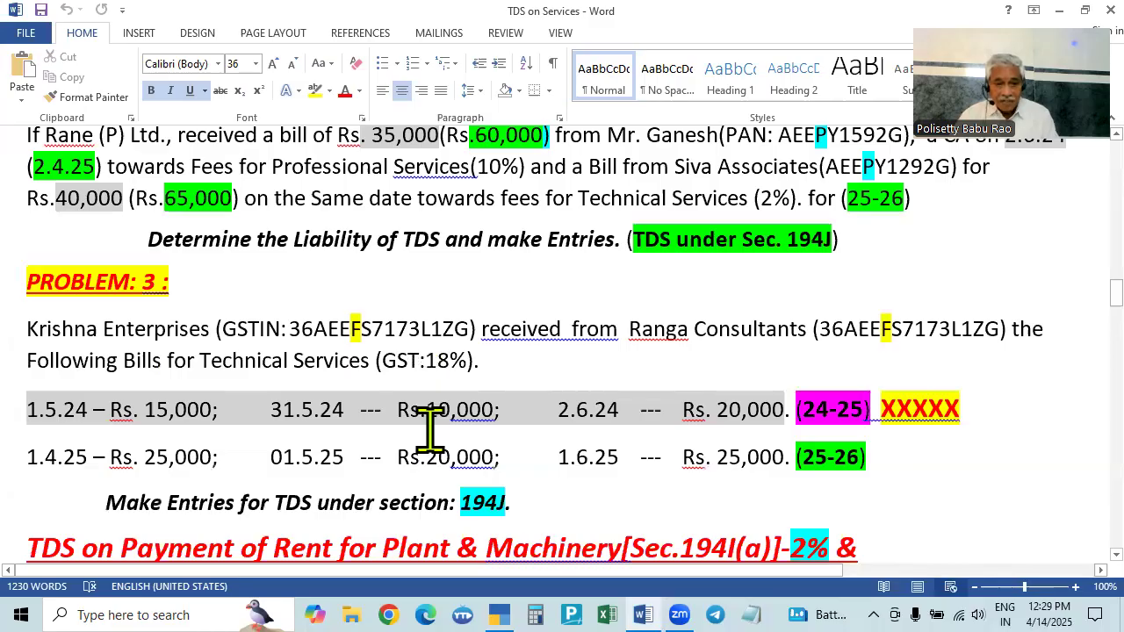
pyautogui.scroll(-1, 554, 419)
pyautogui.scroll(8, 534, 427)
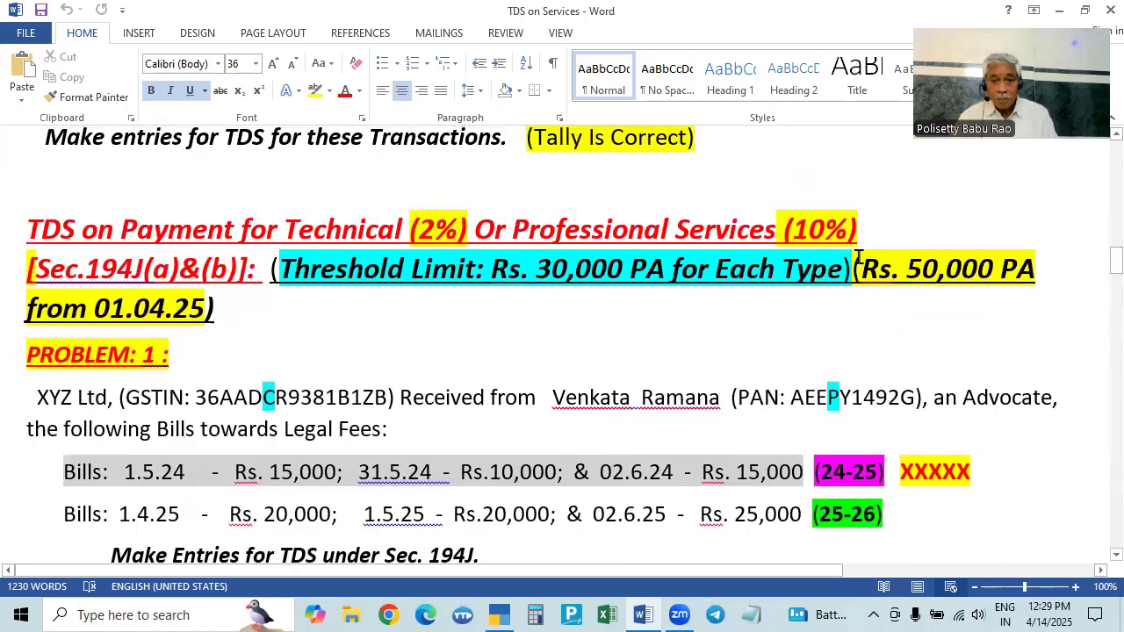
pyautogui.press('alt')
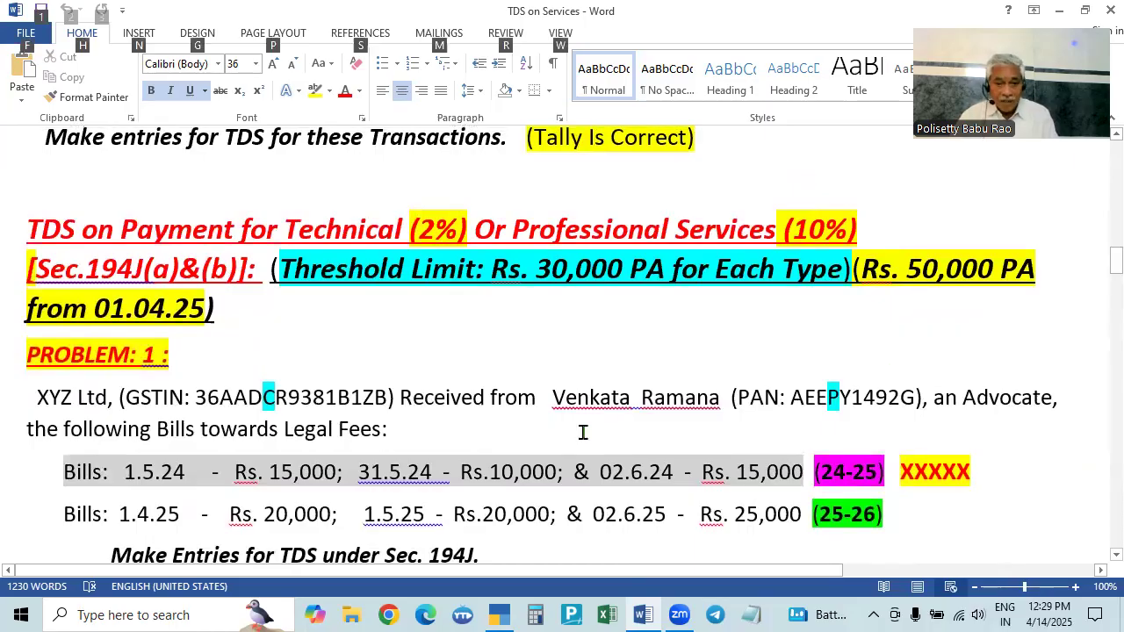
pyautogui.scroll(-7, 582, 432)
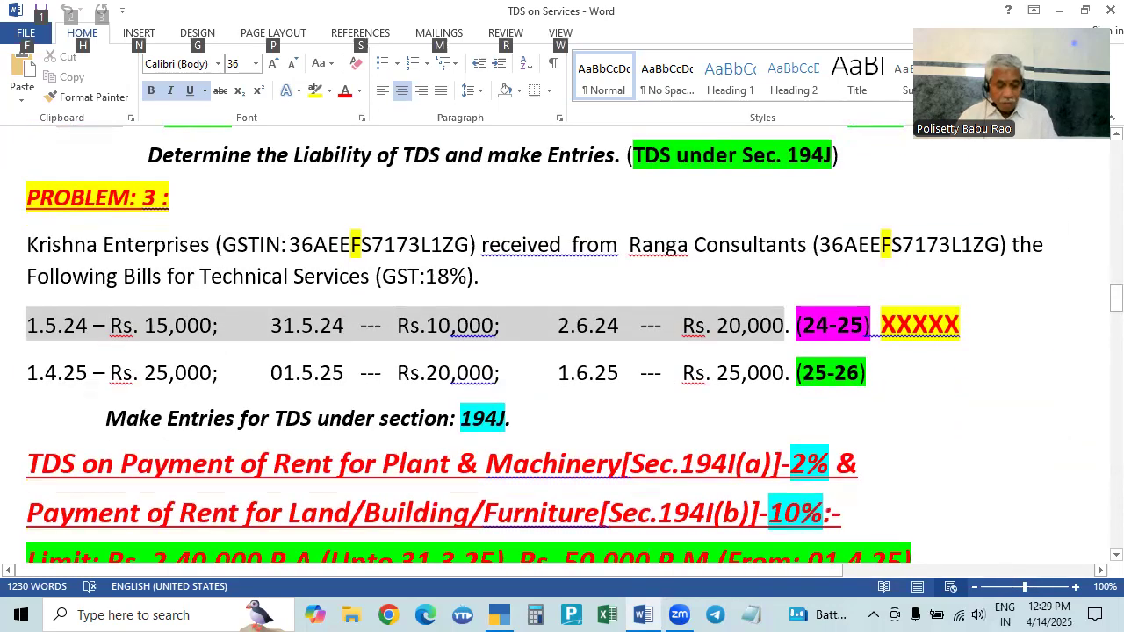
pyautogui.hotkey('alt', 'Tab')
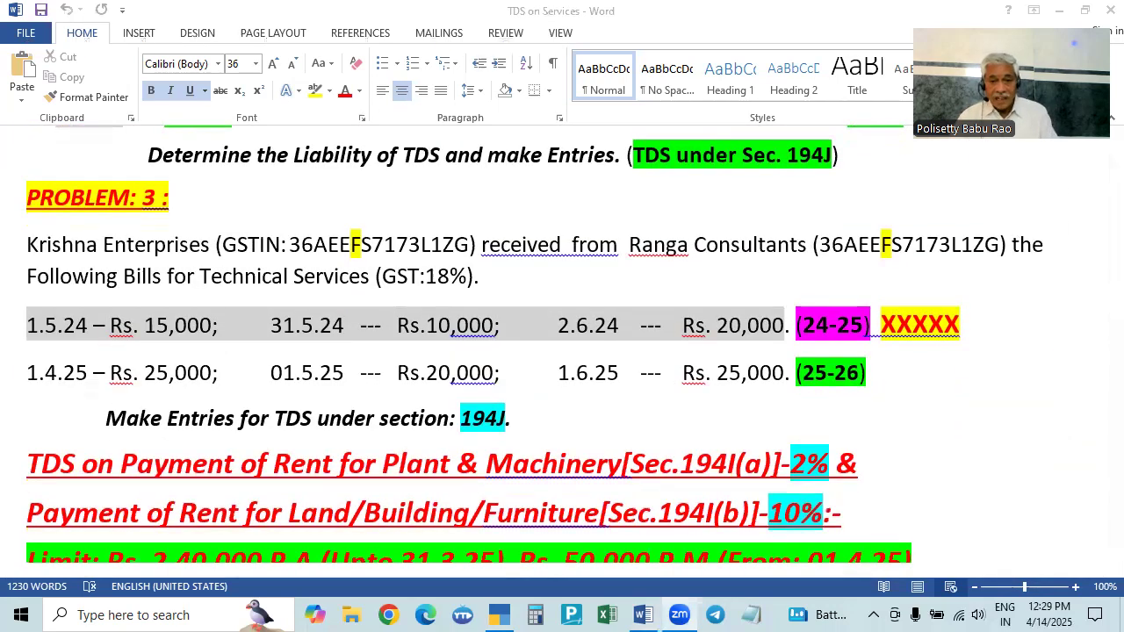
pyautogui.hotkey('alt', 'Tab')
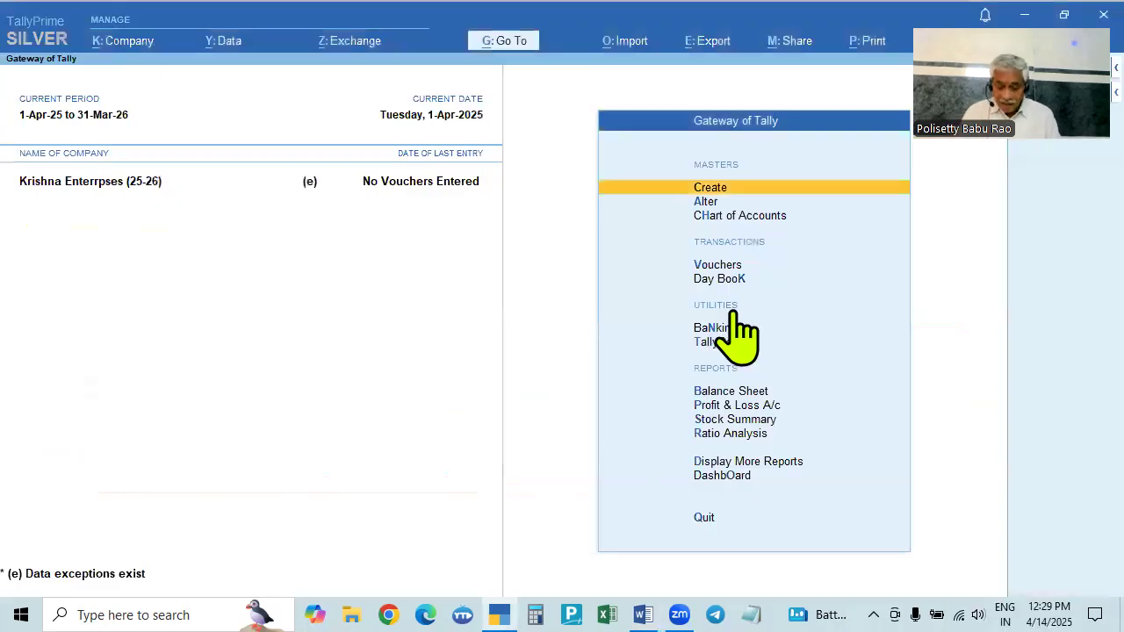
# - Start a new TDS Nature of Payment from the Create menu, then discard it unsaved
pyautogui.press('Down')
pyautogui.press('Up')
pyautogui.press('Return')
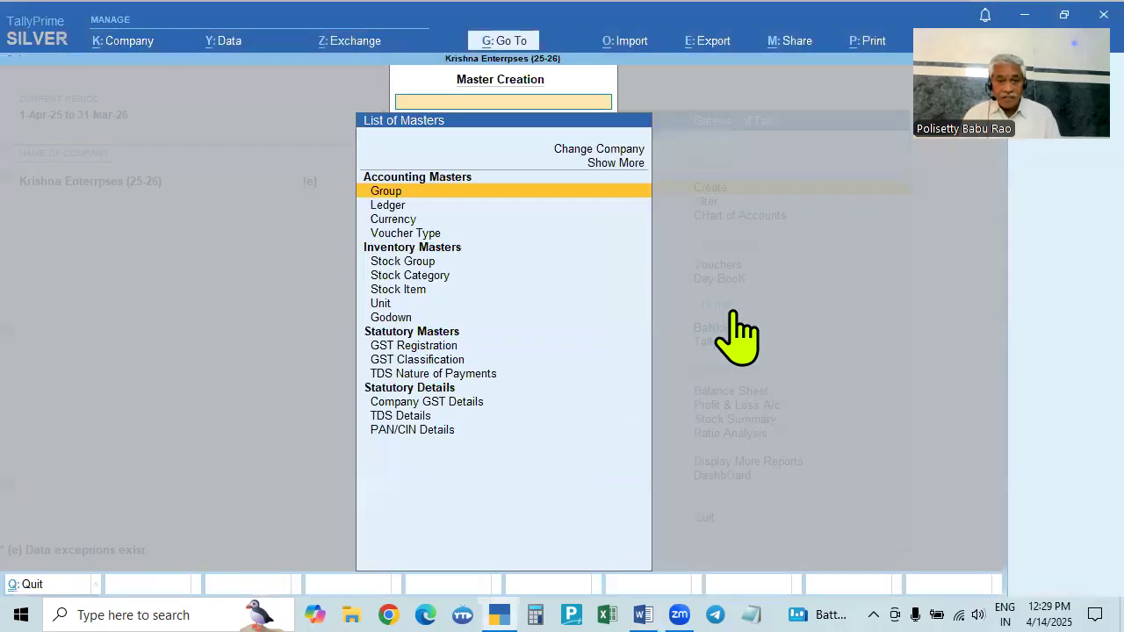
pyautogui.press('Down')
pyautogui.press('Down')
pyautogui.press('Down')
pyautogui.press('Down')
pyautogui.press('Down')
pyautogui.press('Down')
pyautogui.press('Down')
pyautogui.press('Down')
pyautogui.press('Down')
pyautogui.press('Down')
pyautogui.press('Down')
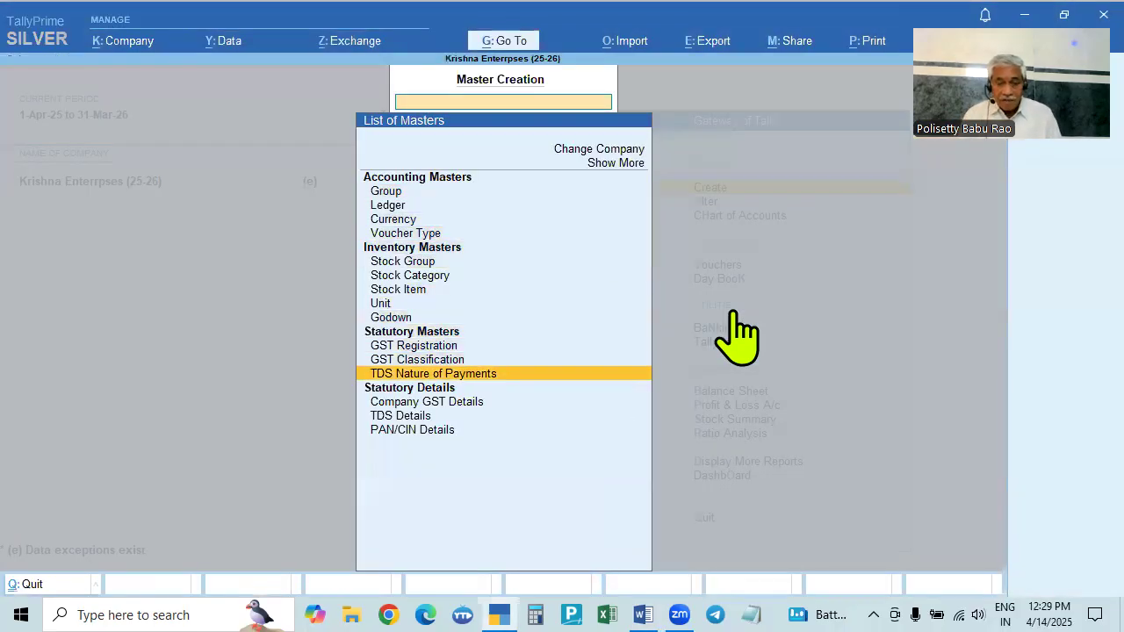
pyautogui.press('Return')
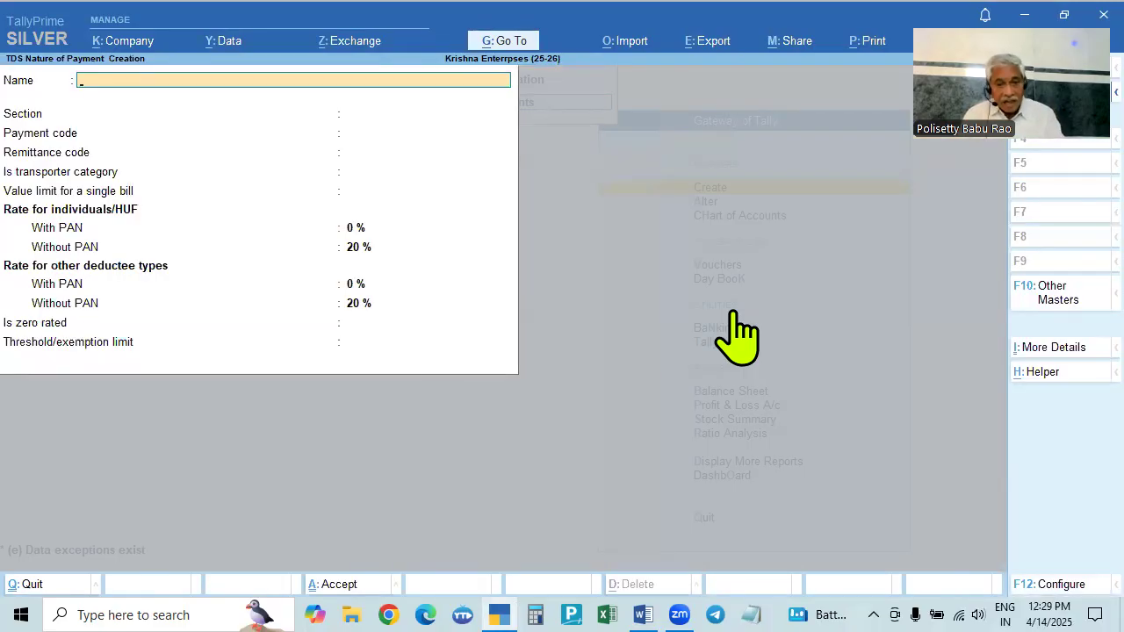
pyautogui.press('Escape')
pyautogui.press('Up')
pyautogui.press('Down')
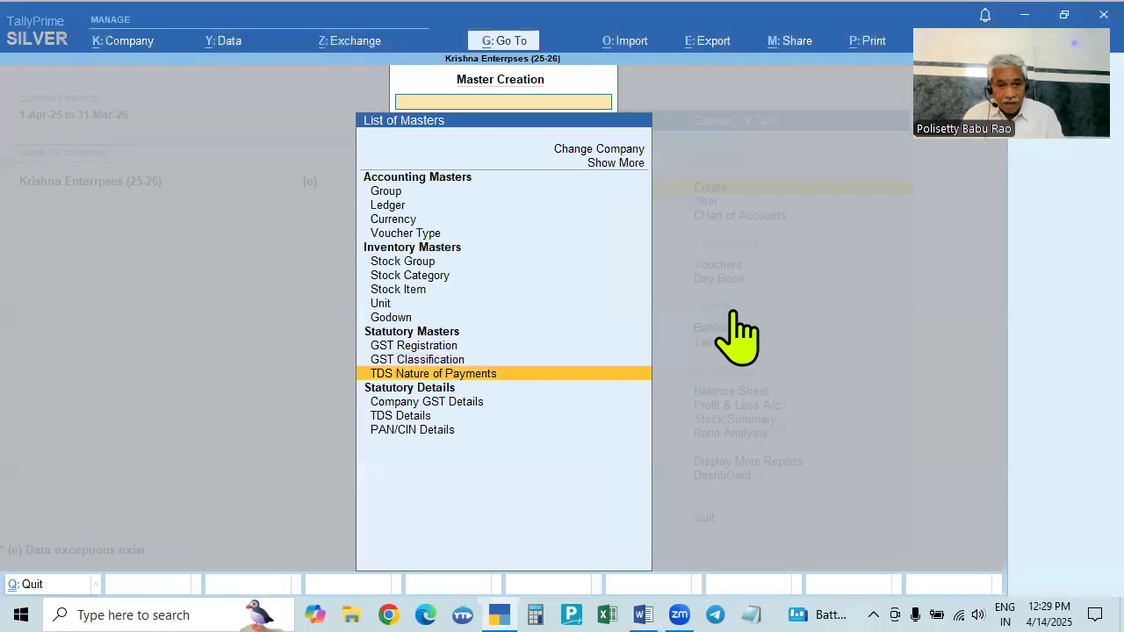
pyautogui.press('Escape')
# - Bring up Payment for Technical Services 194J(A) for alteration from the TDS Nature of Payments list
pyautogui.press('Down')
pyautogui.press('Return')
pyautogui.press('Down')
pyautogui.press('Down')
pyautogui.press('Down')
pyautogui.press('Down')
pyautogui.press('Down')
pyautogui.press('Down')
pyautogui.press('Down')
pyautogui.press('Down')
pyautogui.press('Down')
pyautogui.press('Down')
pyautogui.press('Down')
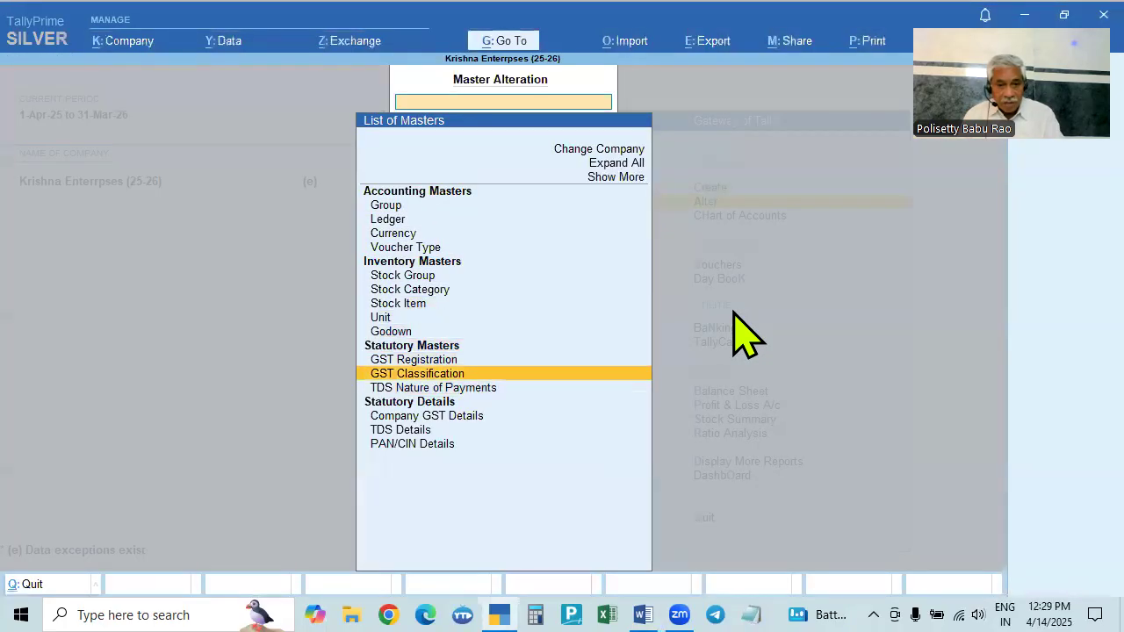
pyautogui.press('Return')
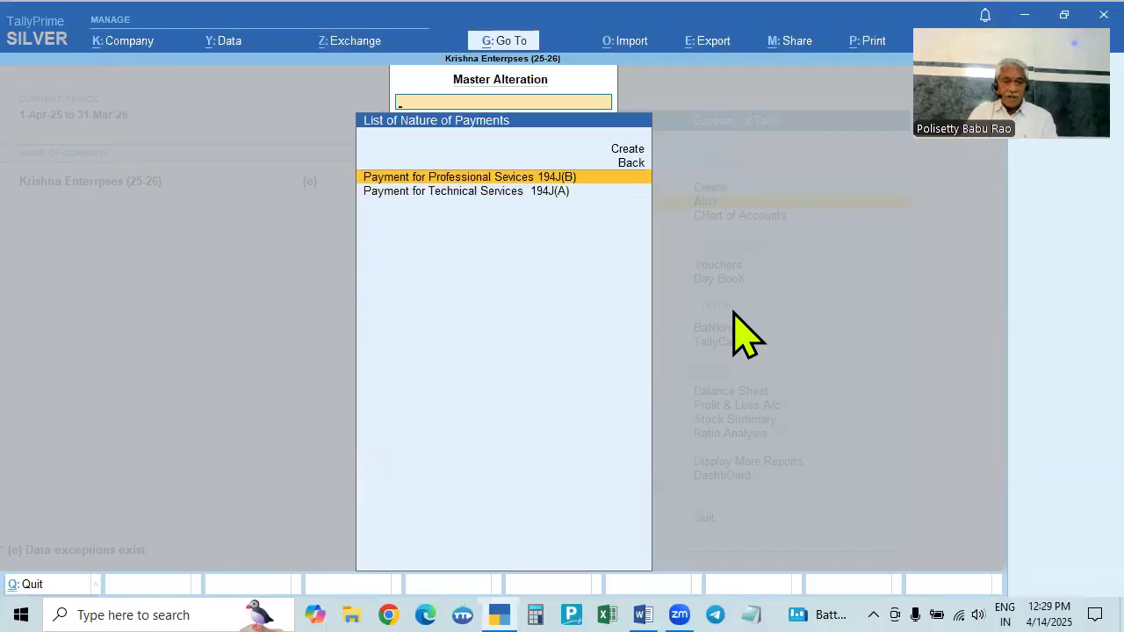
pyautogui.hotkey('alt', 'Tab')
pyautogui.click(787, 289)
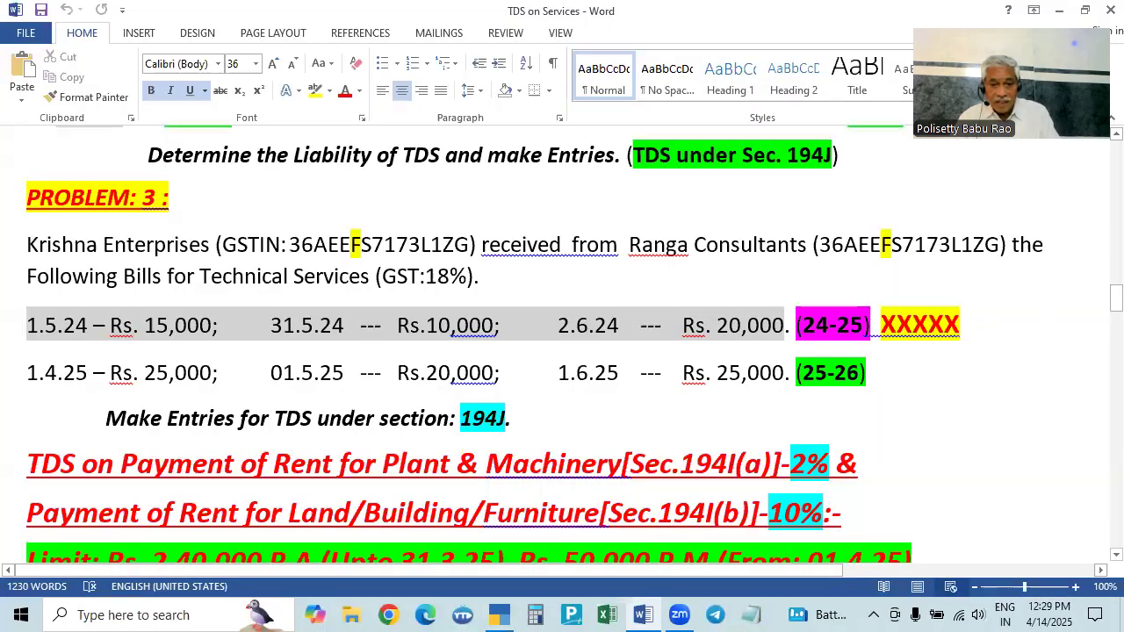
pyautogui.scroll(3, 618, 439)
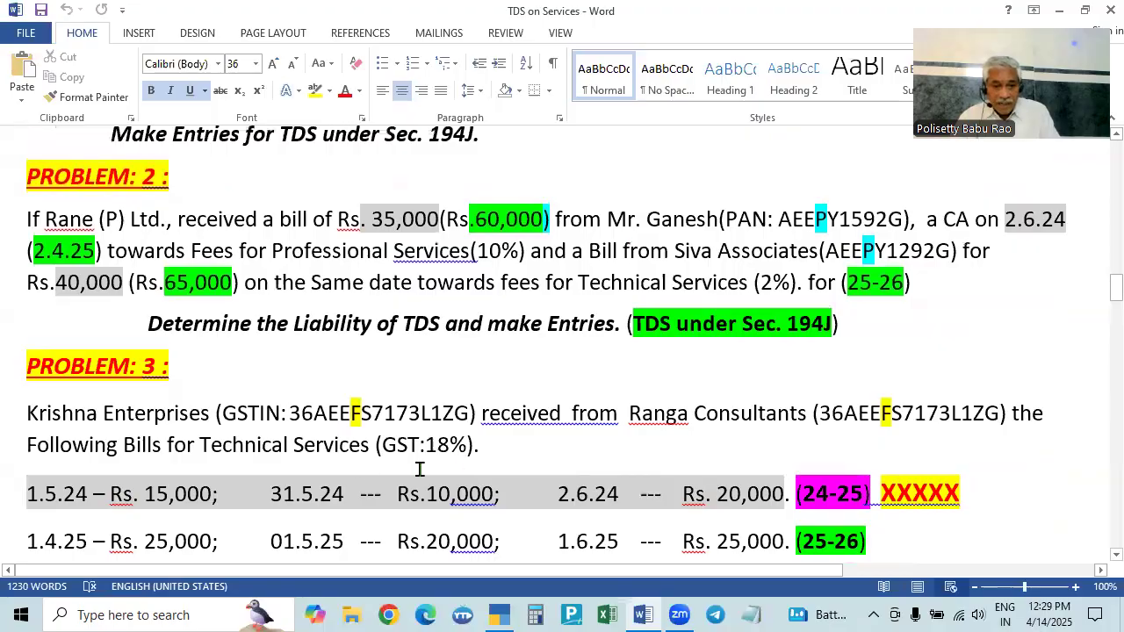
pyautogui.hotkey('alt', 'Tab')
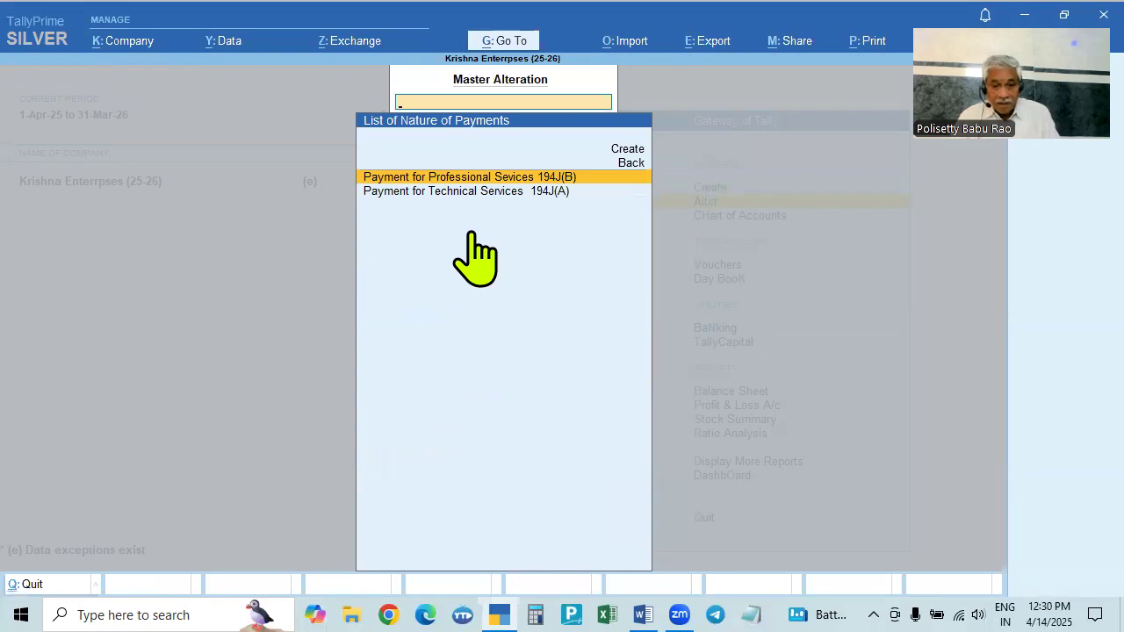
pyautogui.click(503, 613)
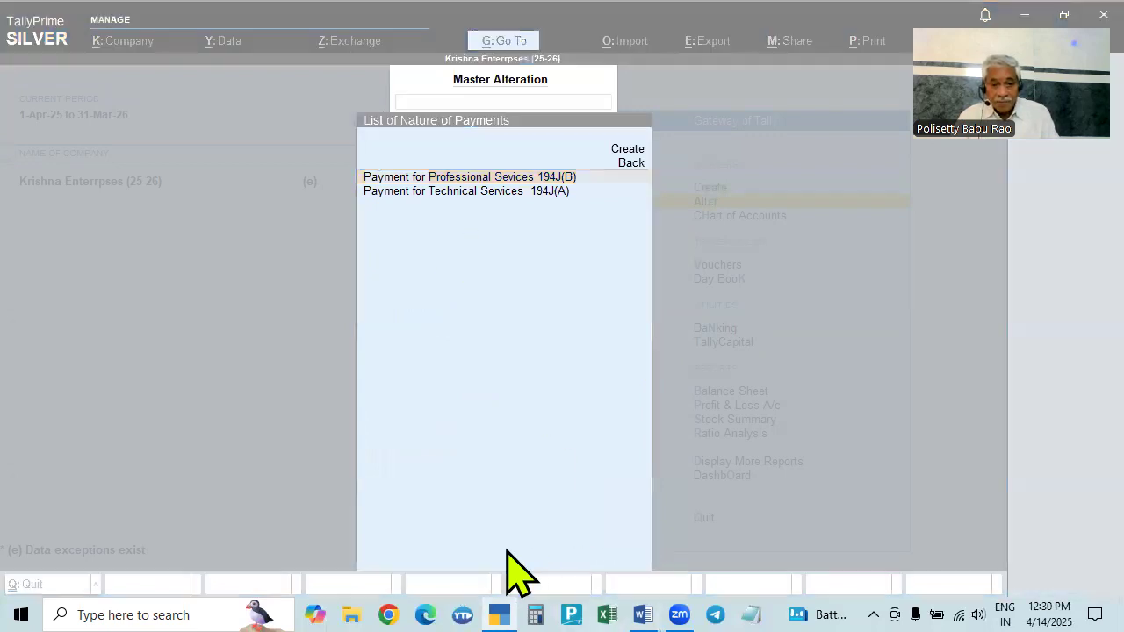
pyautogui.click(501, 612)
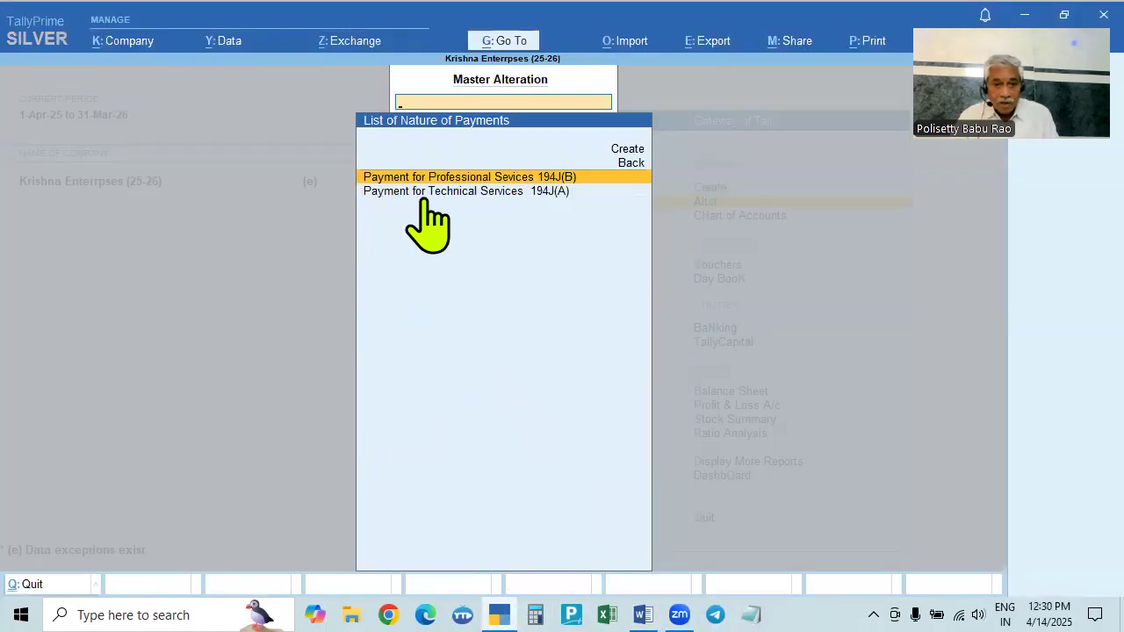
pyautogui.click(541, 200)
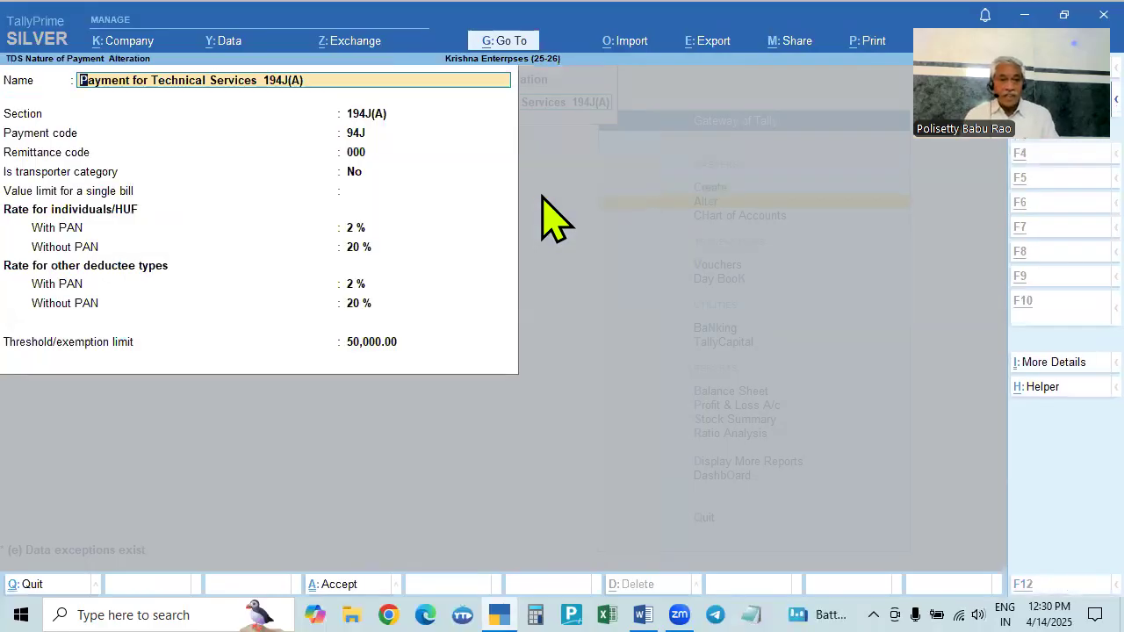
# - Keep the name, section 194J(A) and payment code 94J, and set remittance code 200
pyautogui.hotkey('alt', 'Tab')
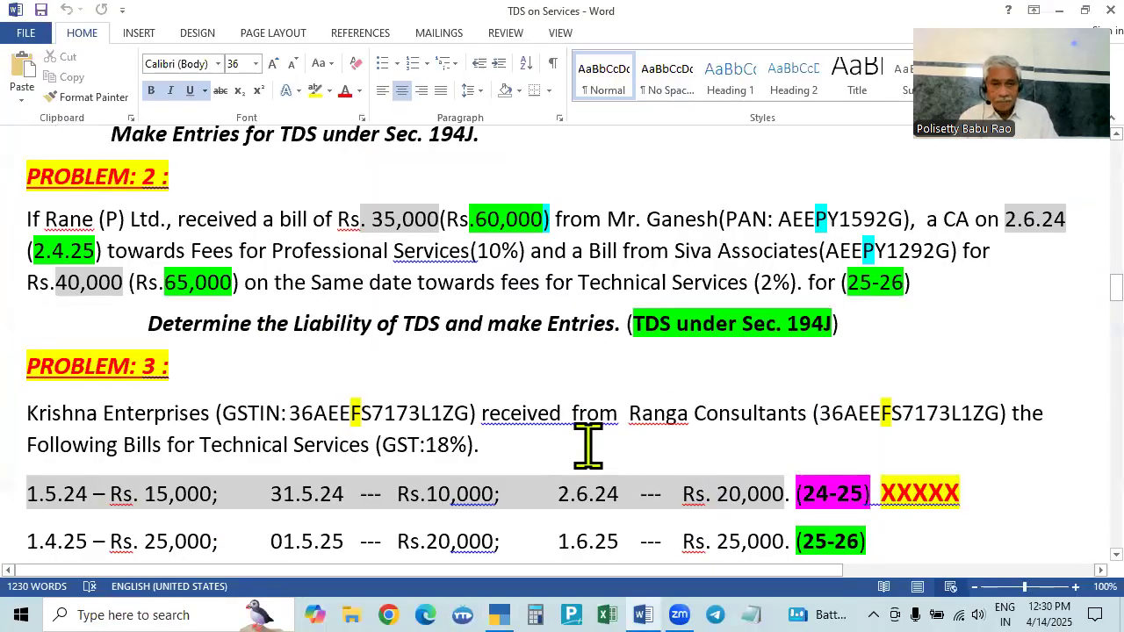
pyautogui.scroll(6, 589, 447)
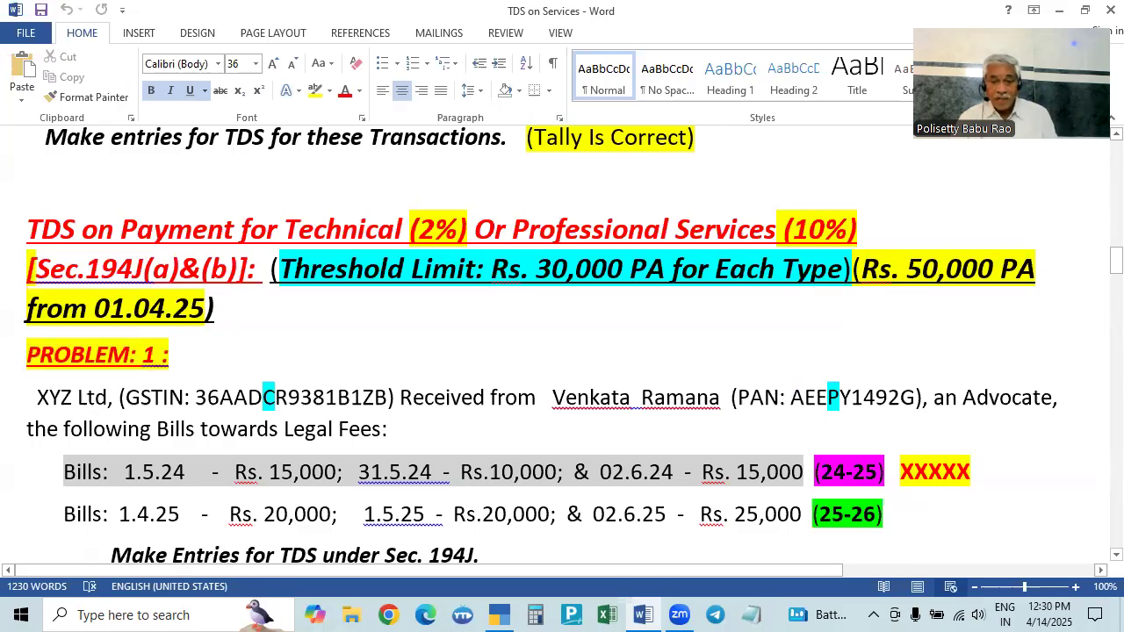
pyautogui.hotkey('alt', 'Tab')
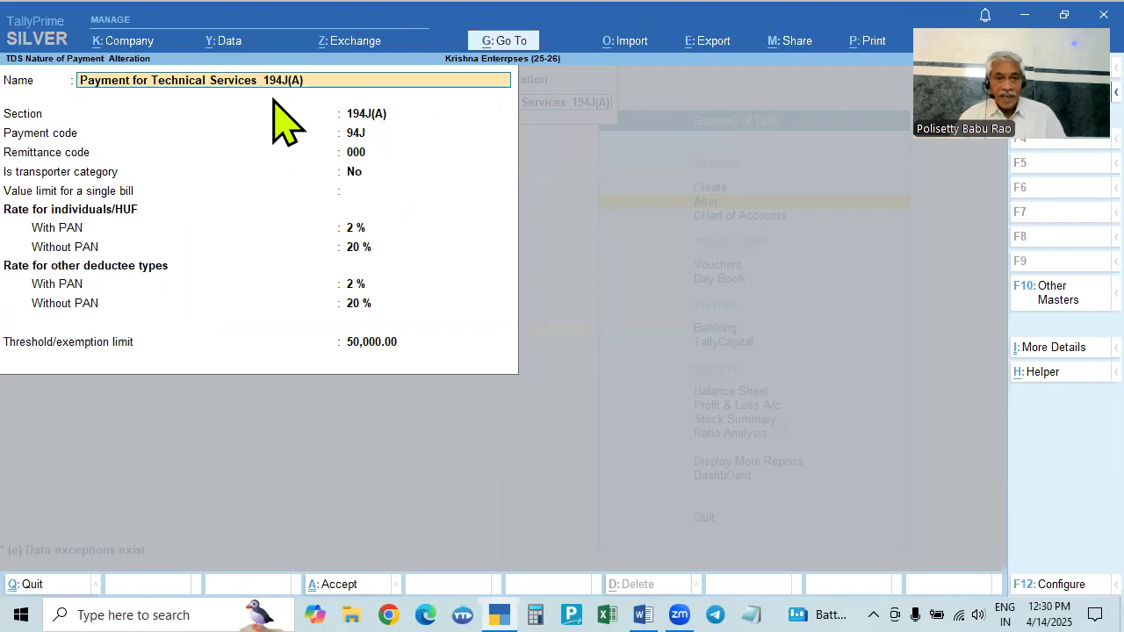
pyautogui.press('Return')
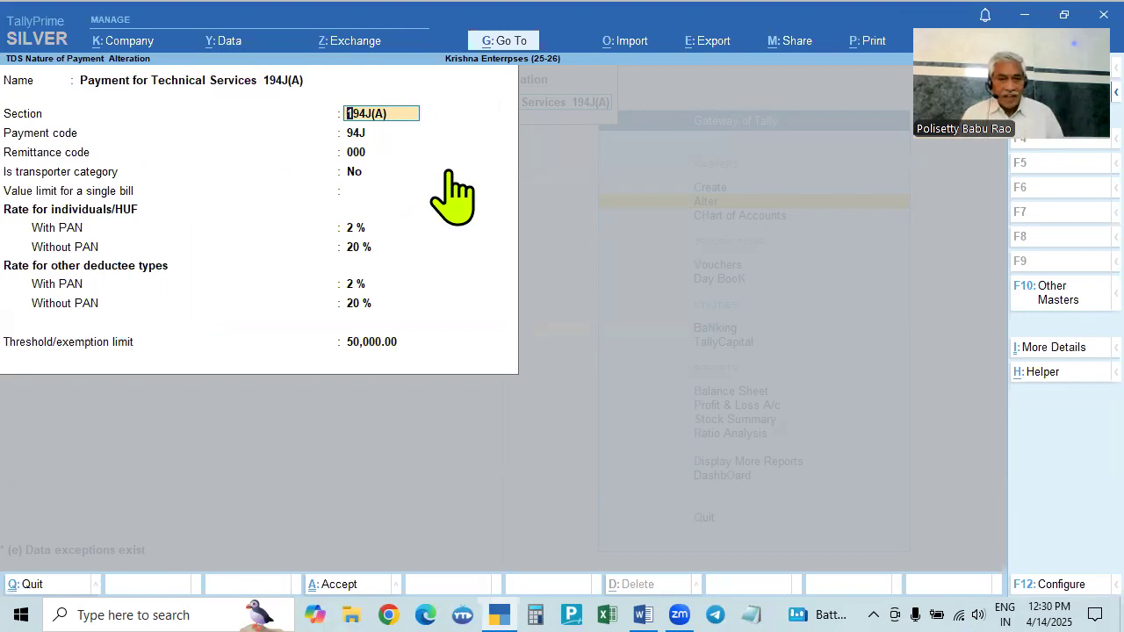
pyautogui.press('Return')
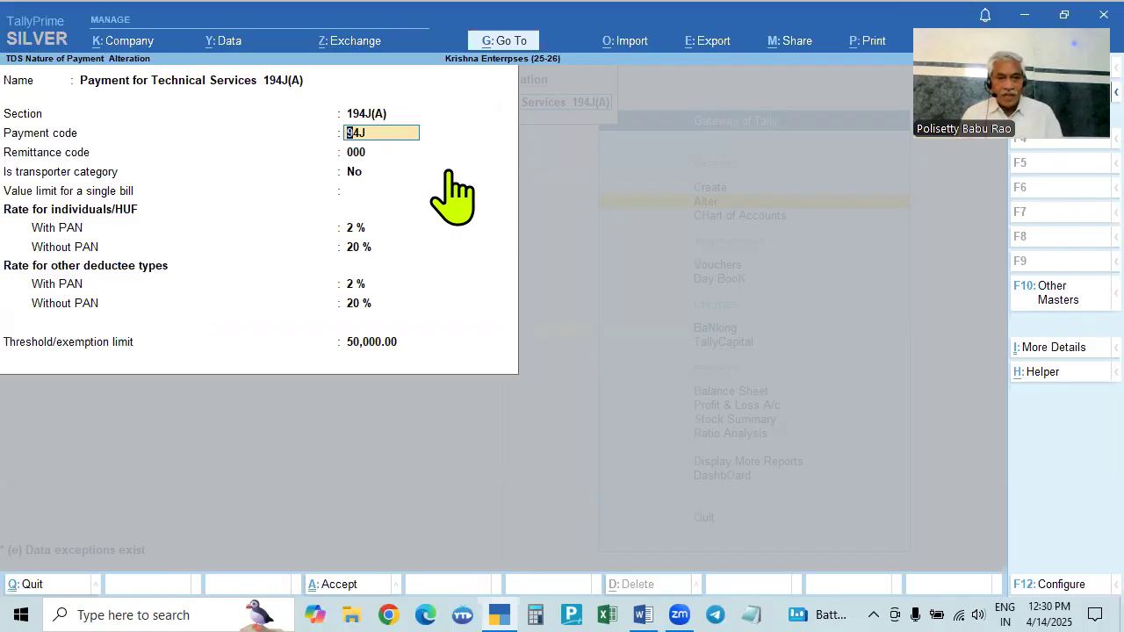
pyautogui.press('Return')
pyautogui.write('20')
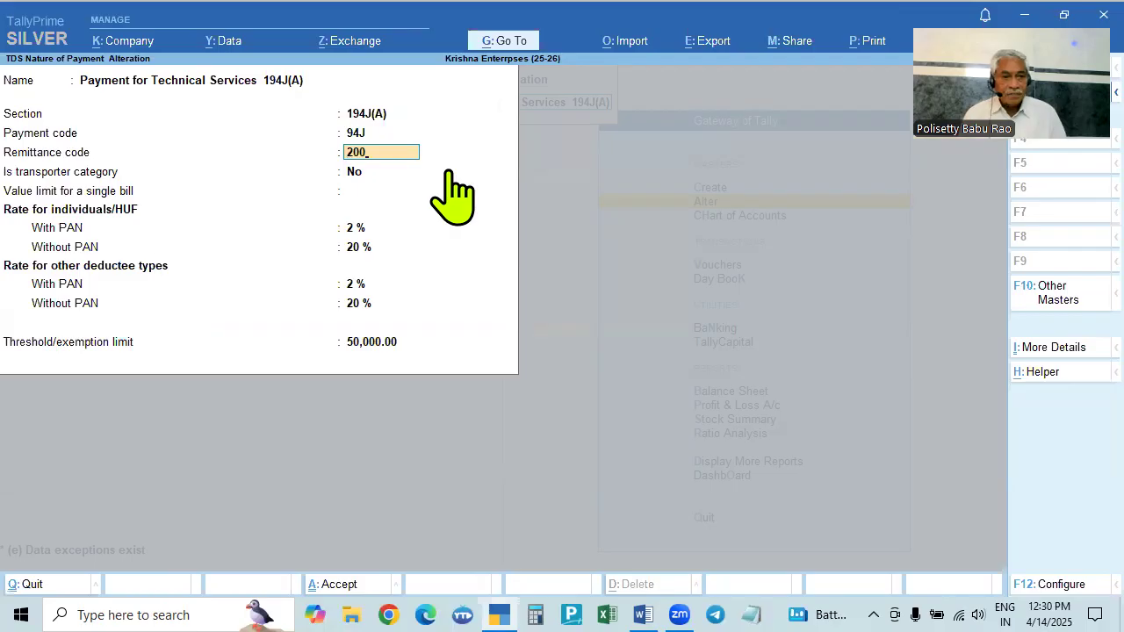
pyautogui.press('Return')
pyautogui.press('Return')
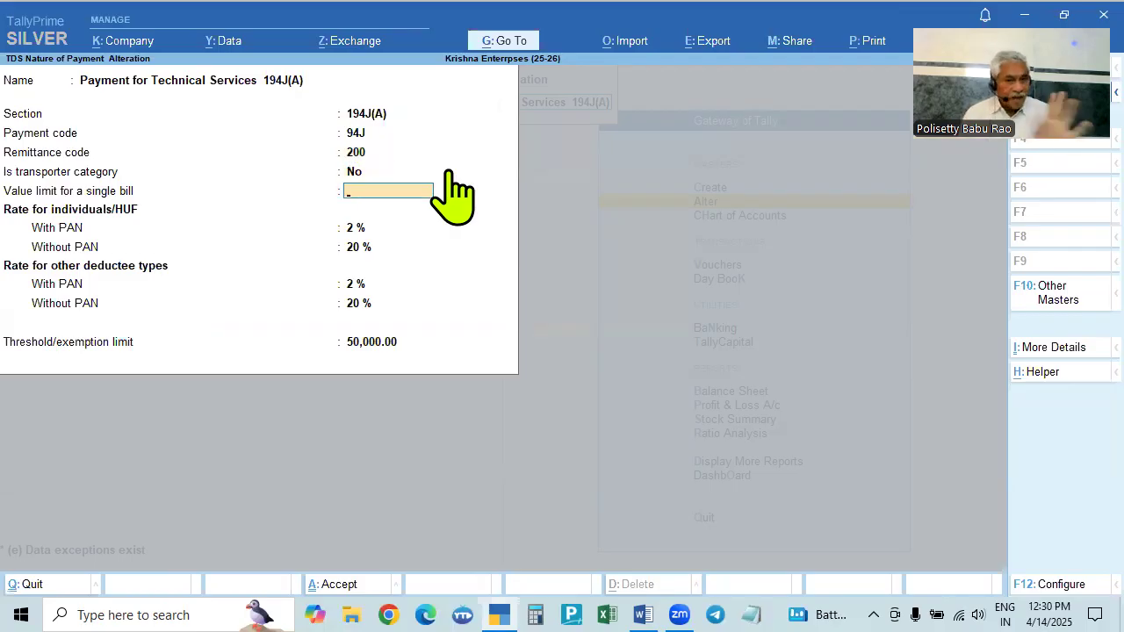
# - Keep the 2% with-PAN and 20% without-PAN rates and reach the threshold limit
pyautogui.press('Return')
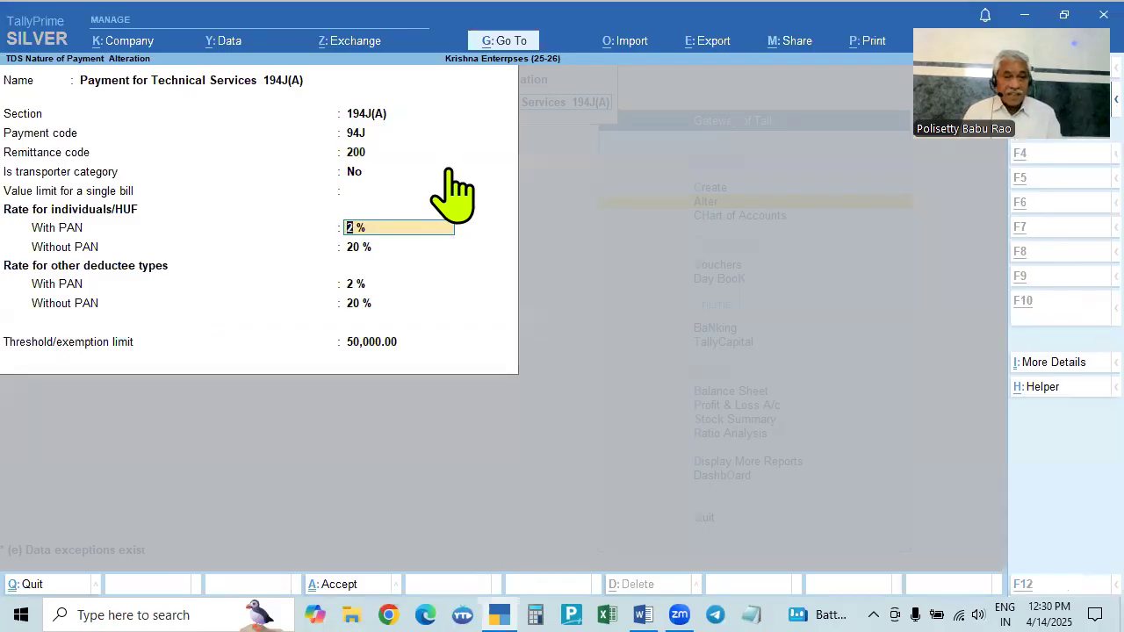
pyautogui.hotkey('alt', 'Tab')
pyautogui.hotkey('alt', 'Tab')
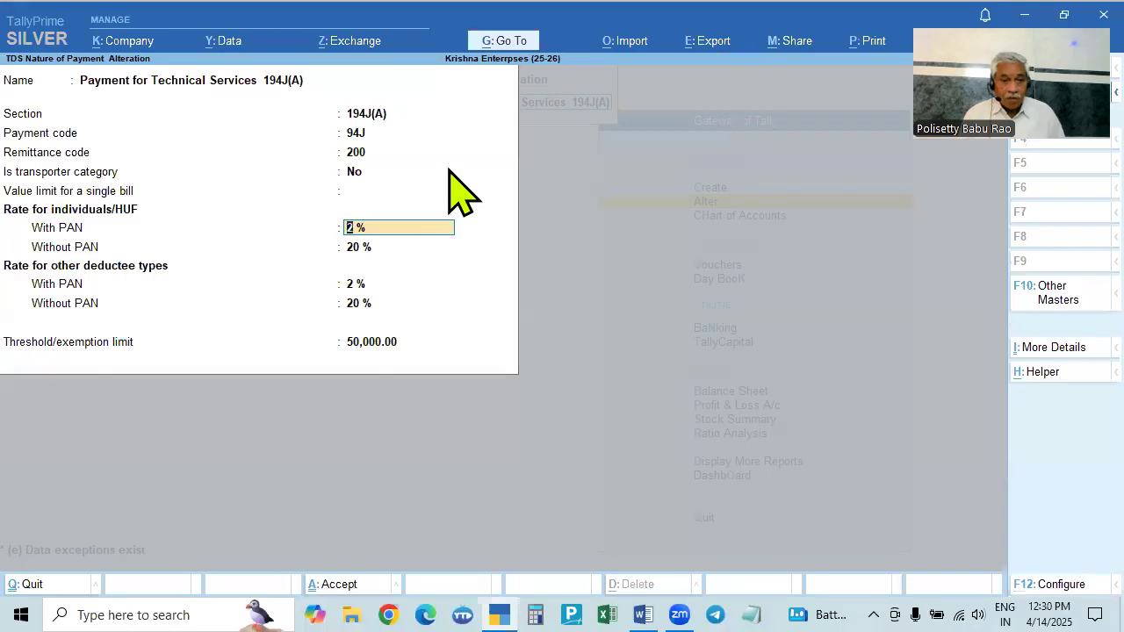
pyautogui.press('Return')
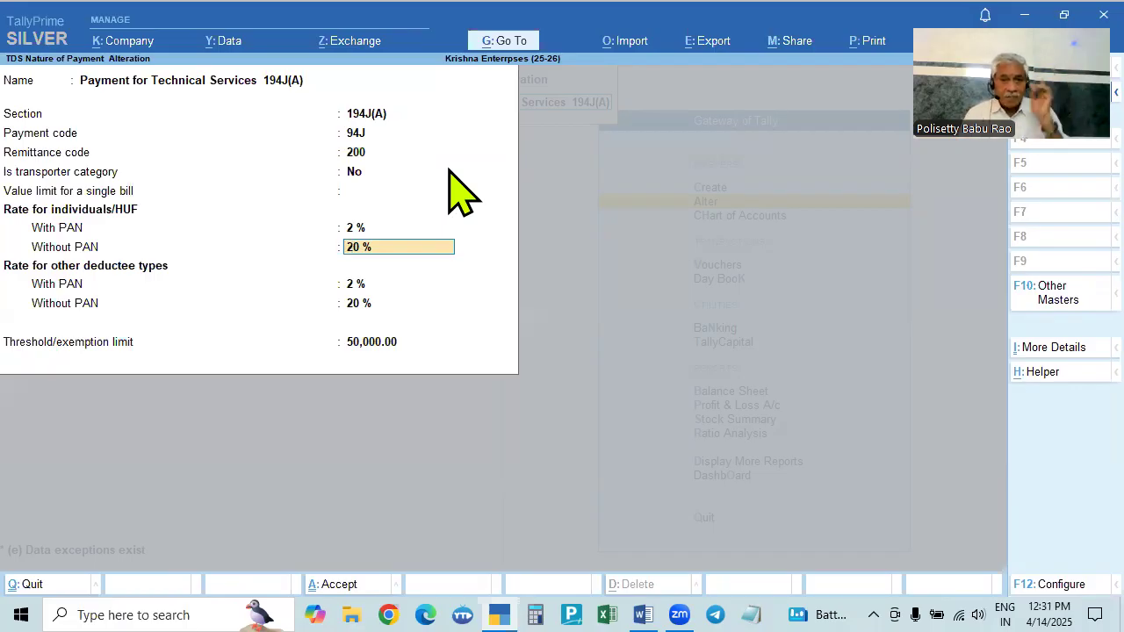
pyautogui.press('Return')
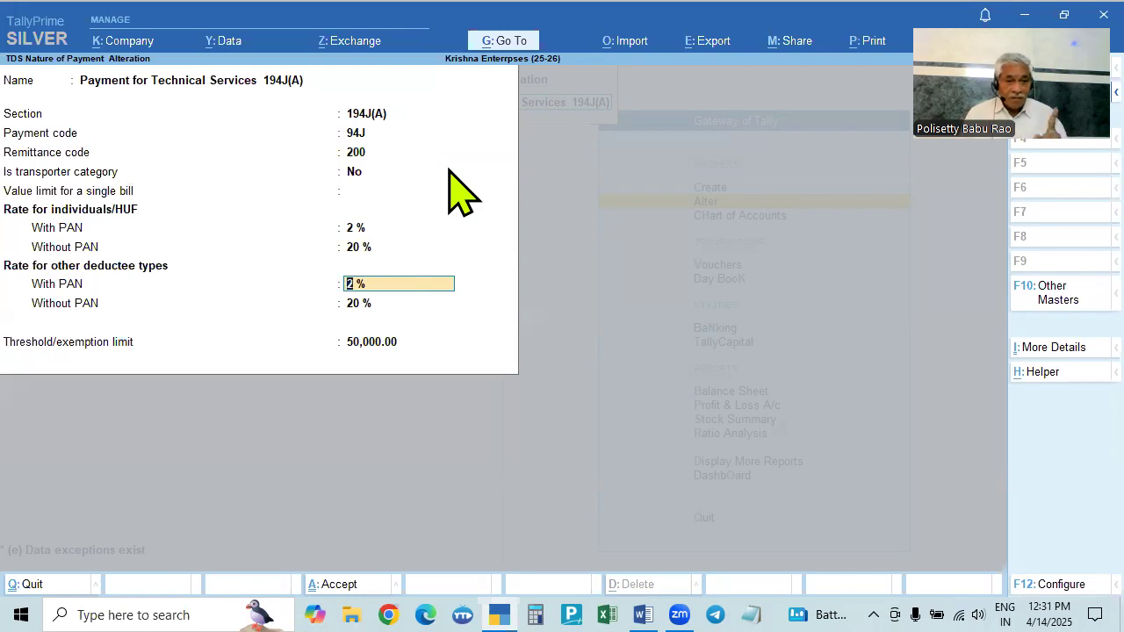
pyautogui.press('Return')
pyautogui.press('Return')
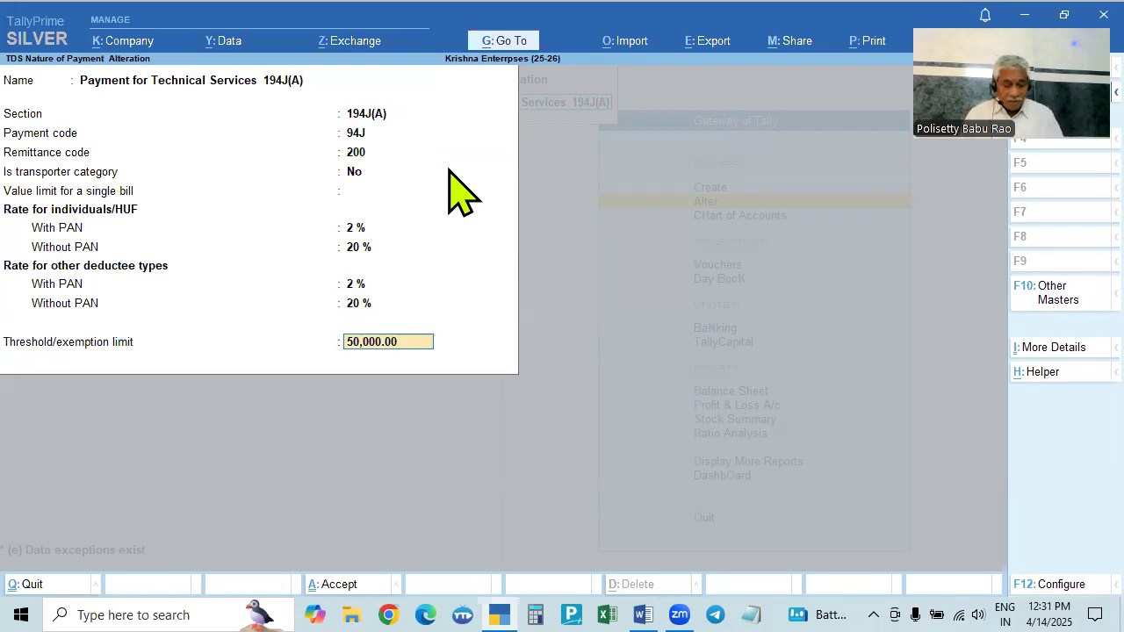
pyautogui.hotkey('alt', 'Tab')
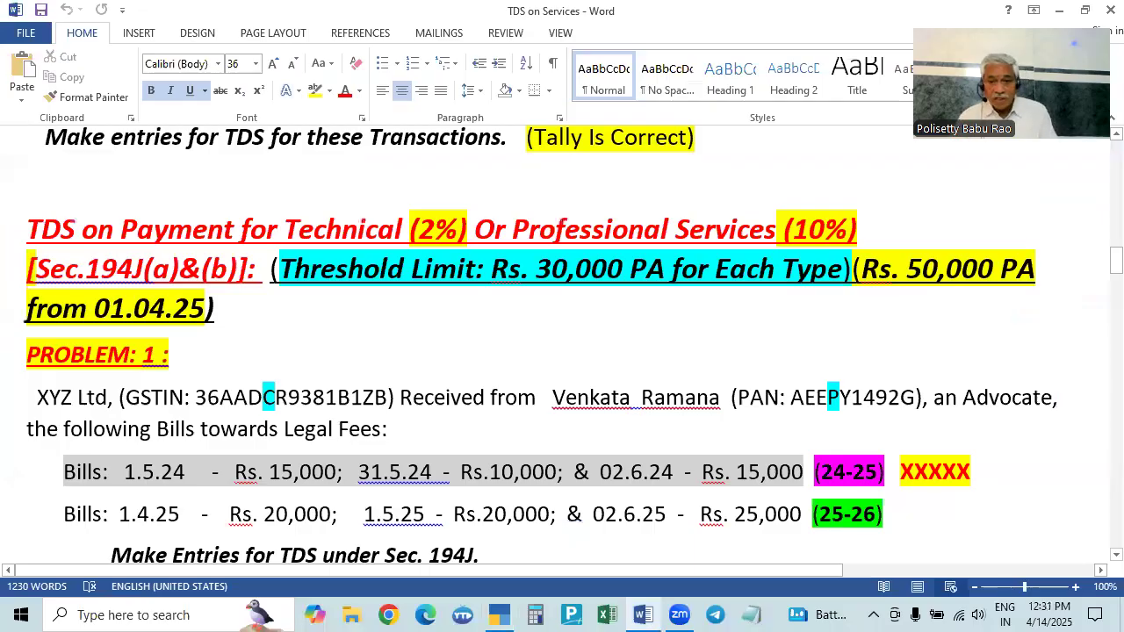
pyautogui.hotkey('alt', 'Tab')
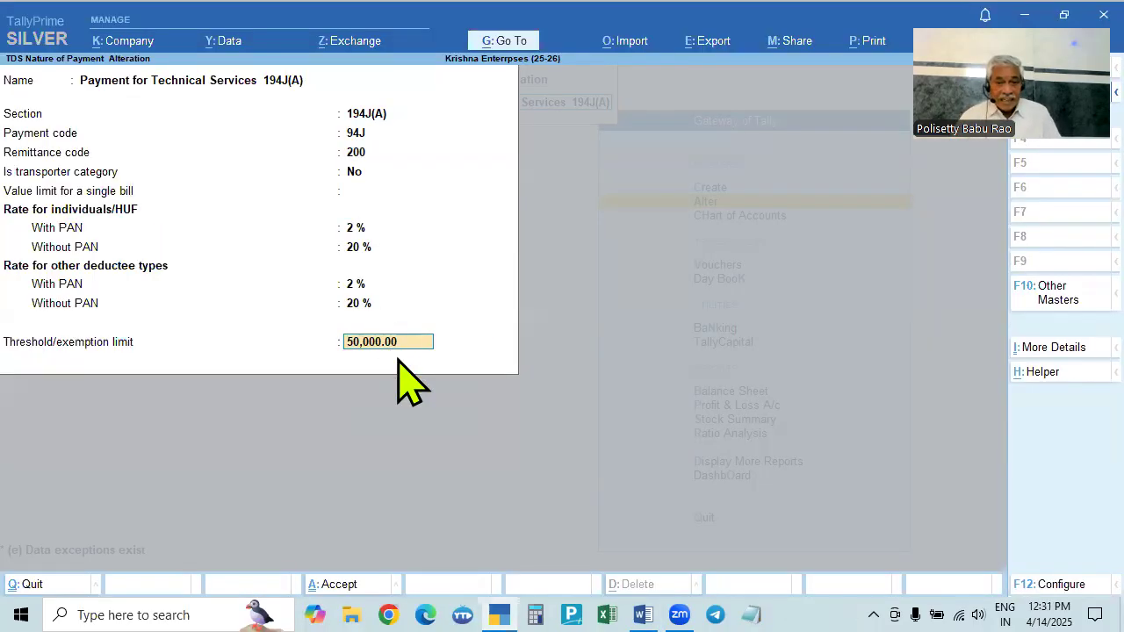
# - Check the 194J(A) TDS history rows (30,000.00 for 2024, 50,000.00 for 2025) and save the alteration
pyautogui.click(1051, 349)
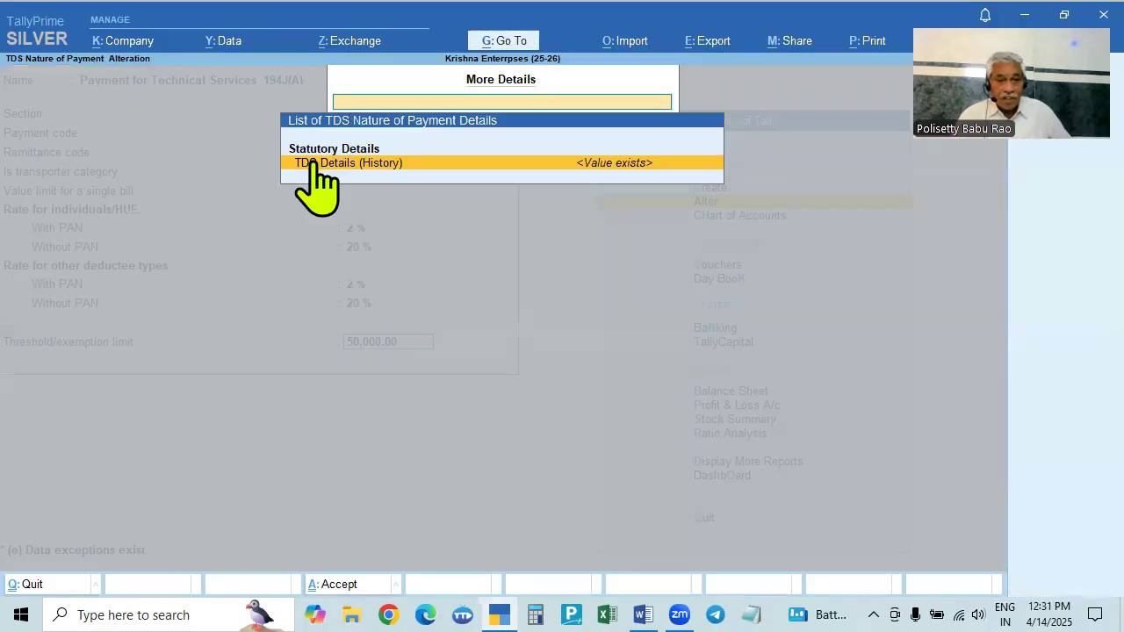
pyautogui.click(385, 168)
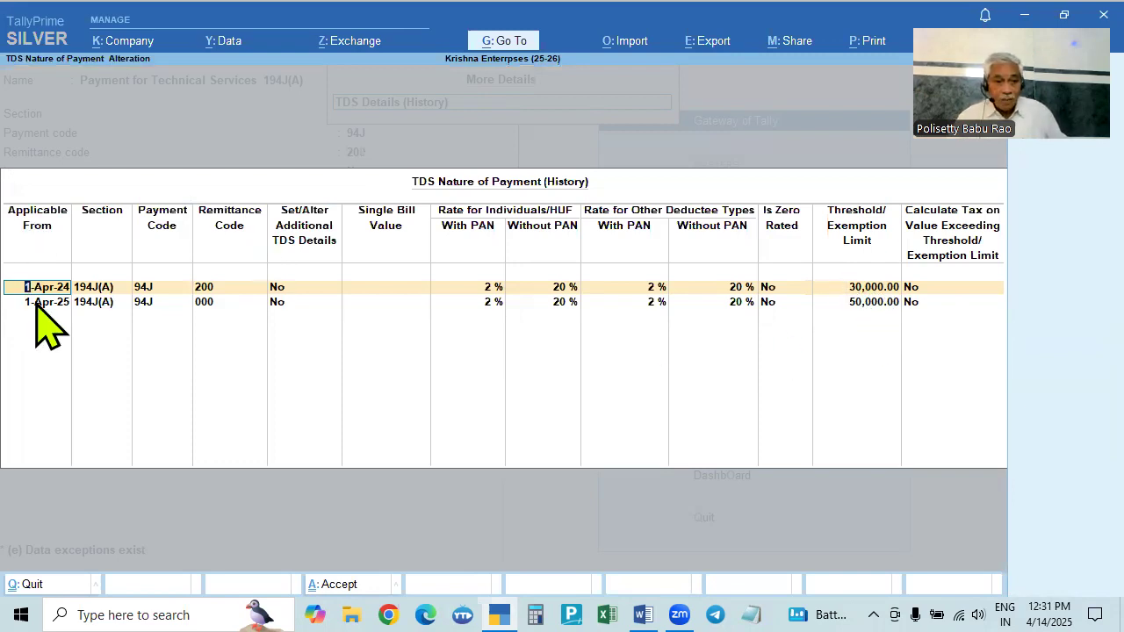
pyautogui.click(103, 304)
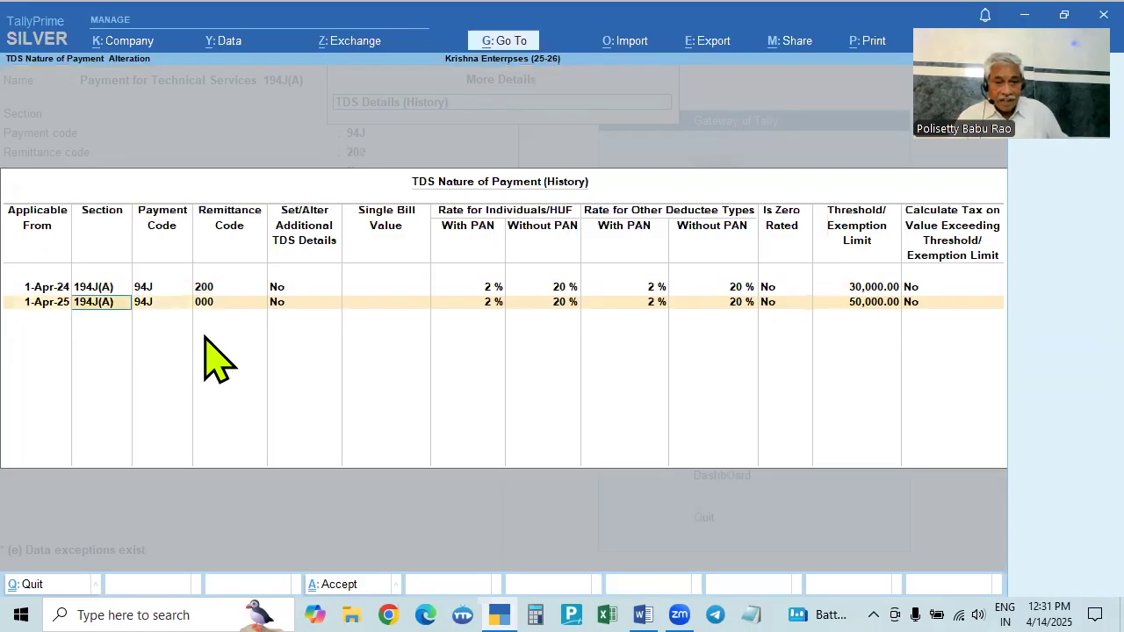
pyautogui.click(863, 305)
pyautogui.press('Return')
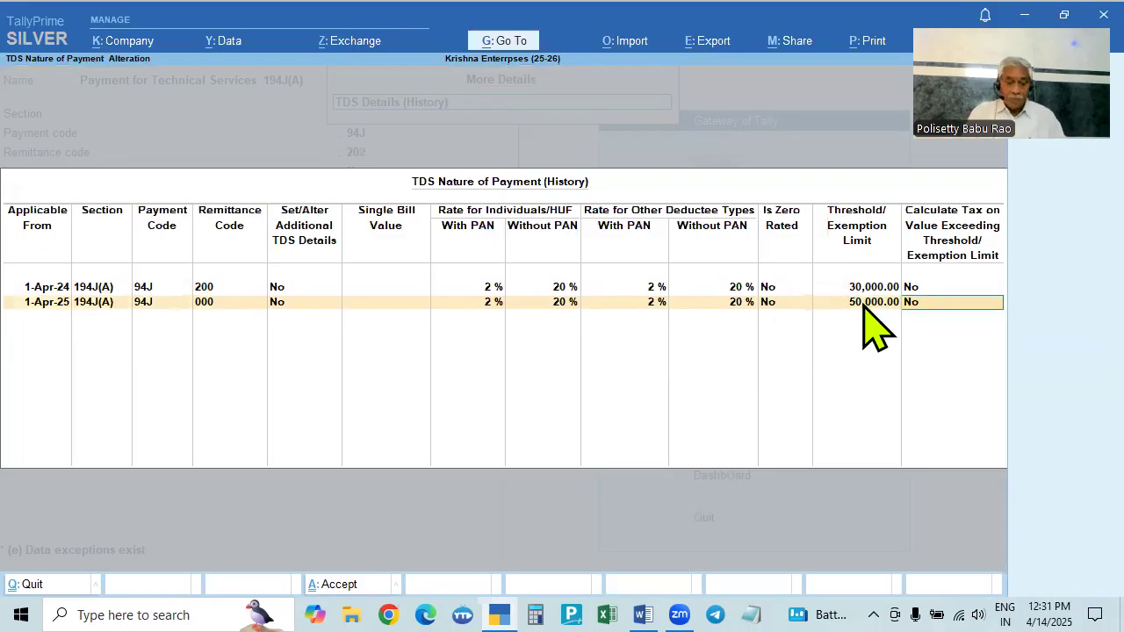
pyautogui.hotkey('ctrl', 'a')
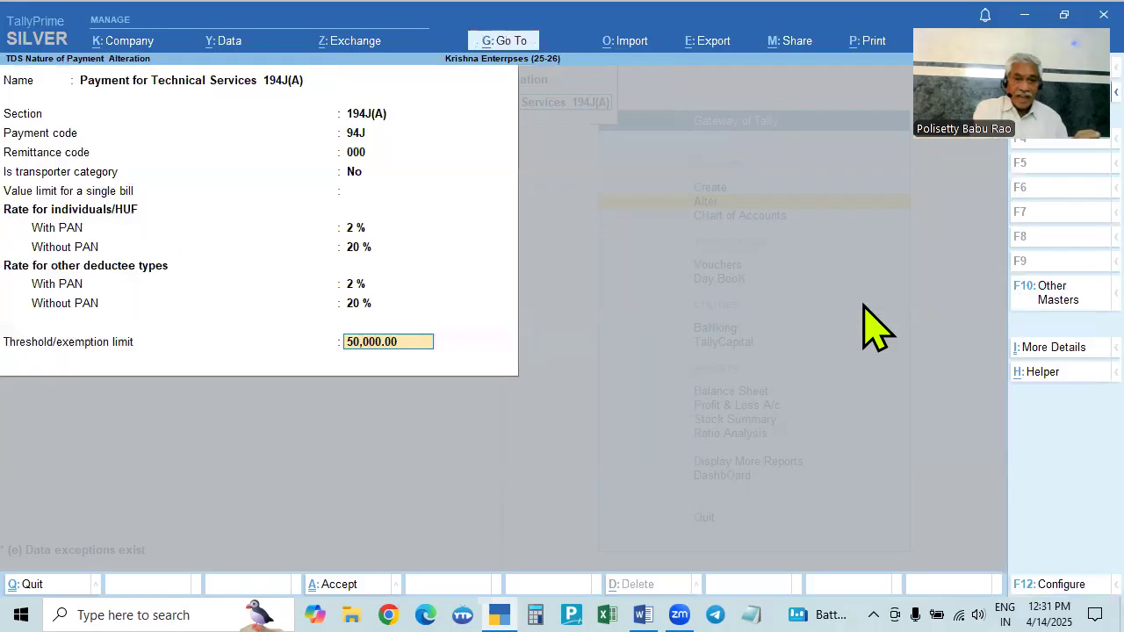
pyautogui.hotkey('ctrl', 'a')
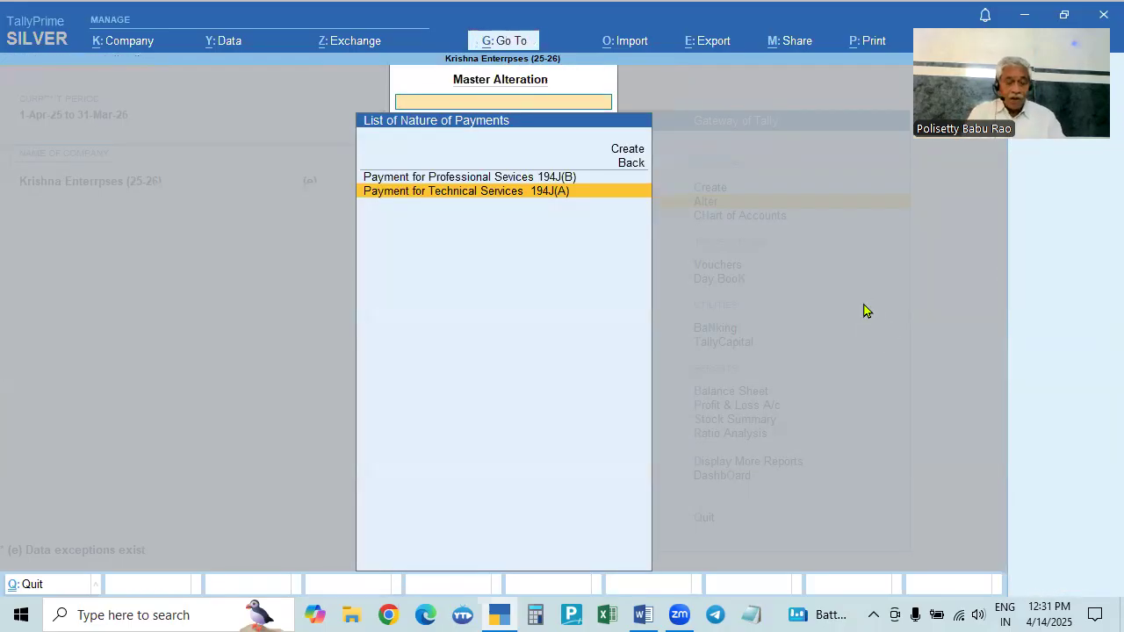
# - Go from the Nature of Payments list to the ledger alteration list, moving toward Ranga Consultants
pyautogui.press('Escape')
pyautogui.press('Escape')
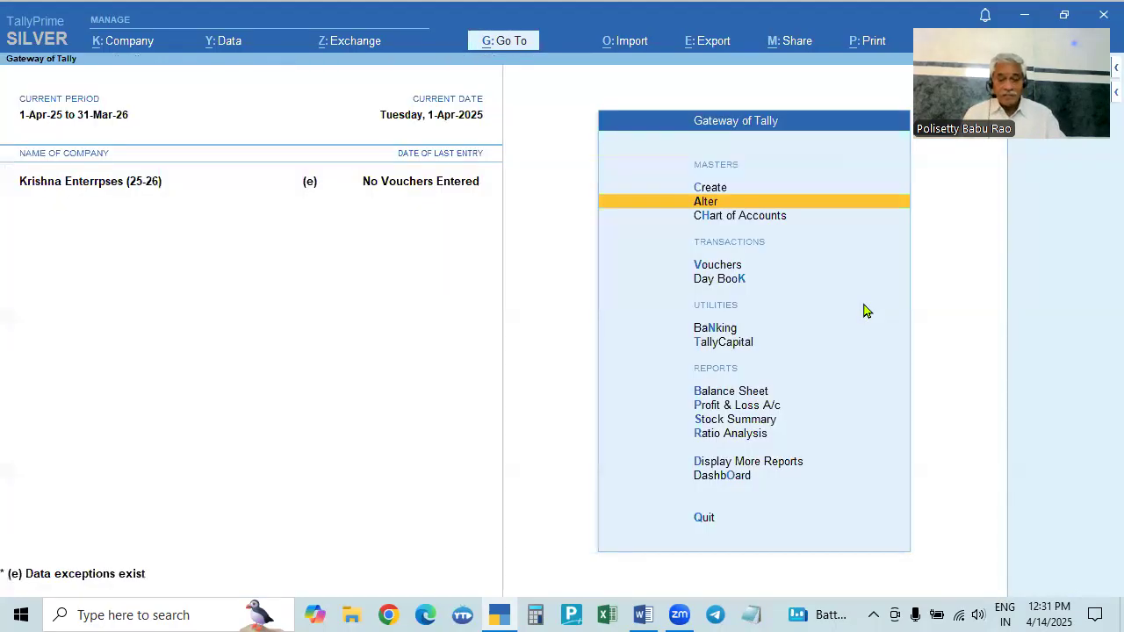
pyautogui.press('Return')
pyautogui.press('Down')
pyautogui.press('Return')
pyautogui.press('Down')
pyautogui.press('Down')
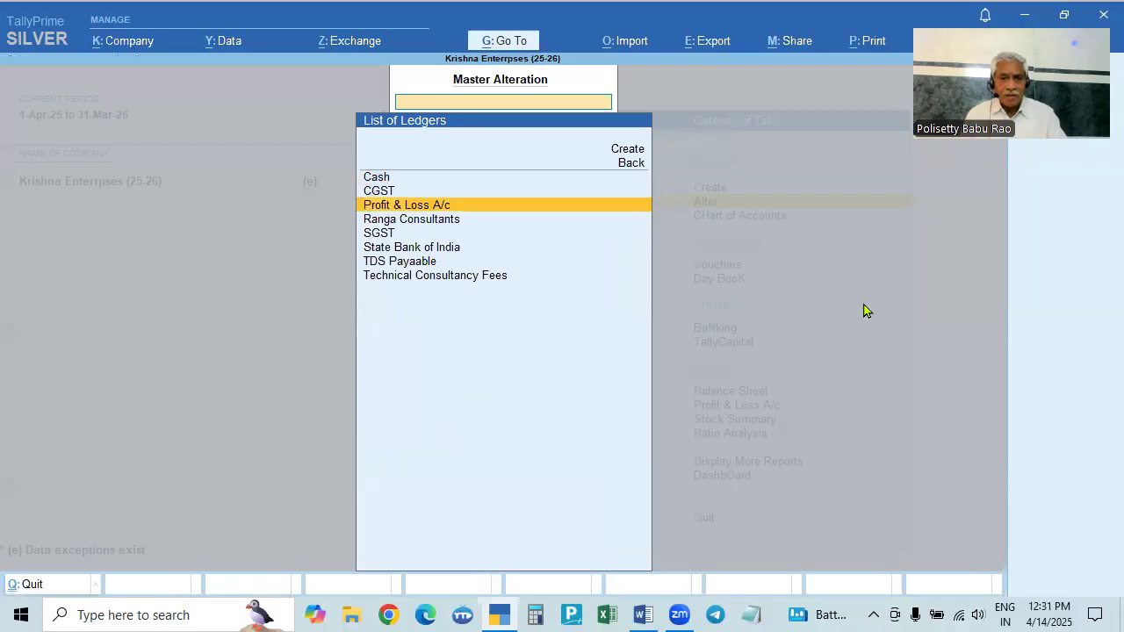
pyautogui.press('Down')
# - Recheck Problem 3's Ranga Consultants bills in Word, then return to TallyPrime's ledger list
pyautogui.hotkey('alt', 'Tab')
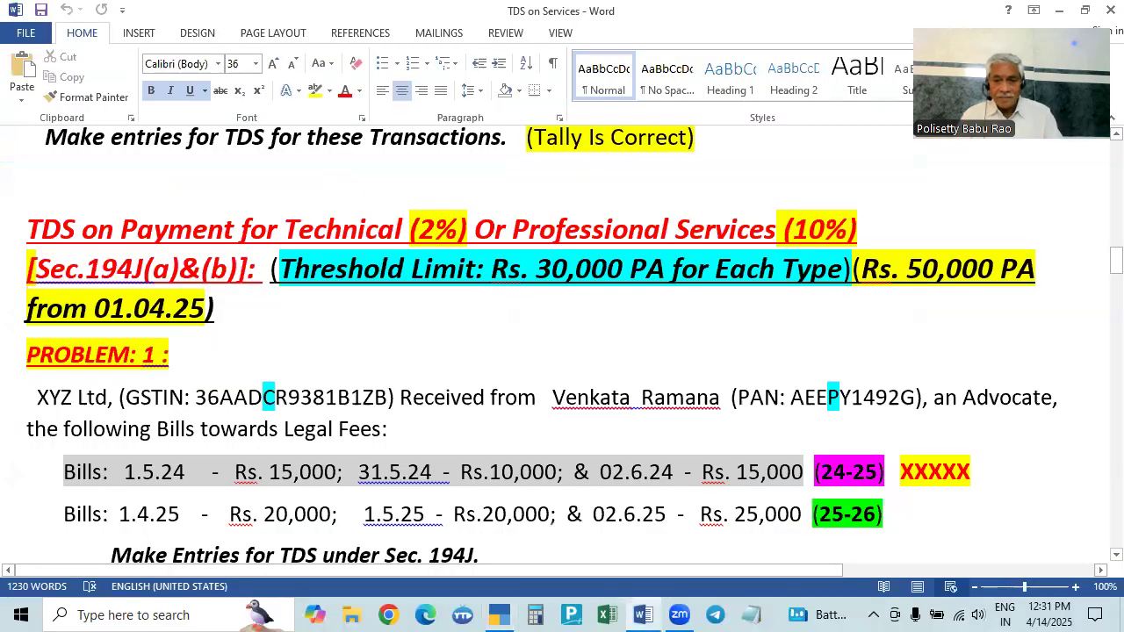
pyautogui.scroll(-15, 644, 423)
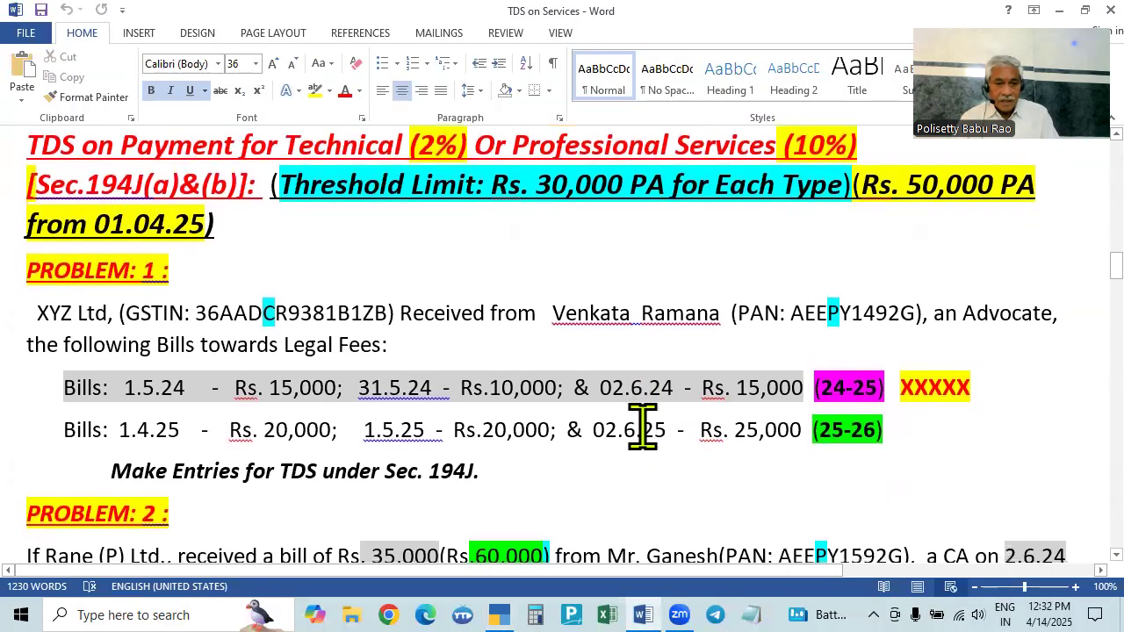
pyautogui.scroll(-10, 644, 428)
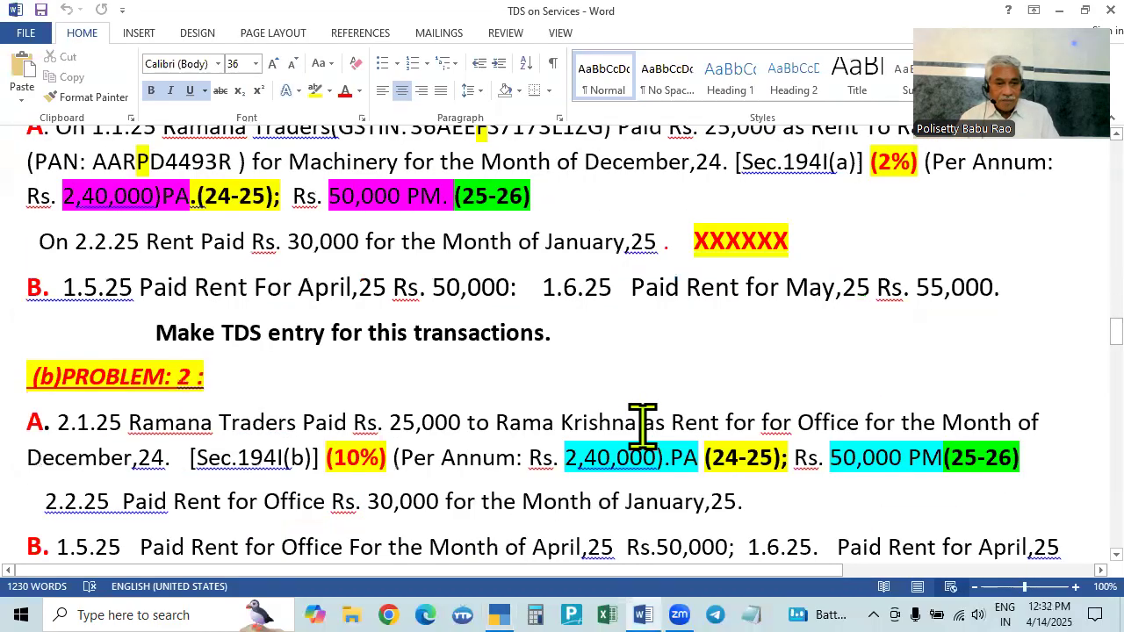
pyautogui.scroll(2, 643, 428)
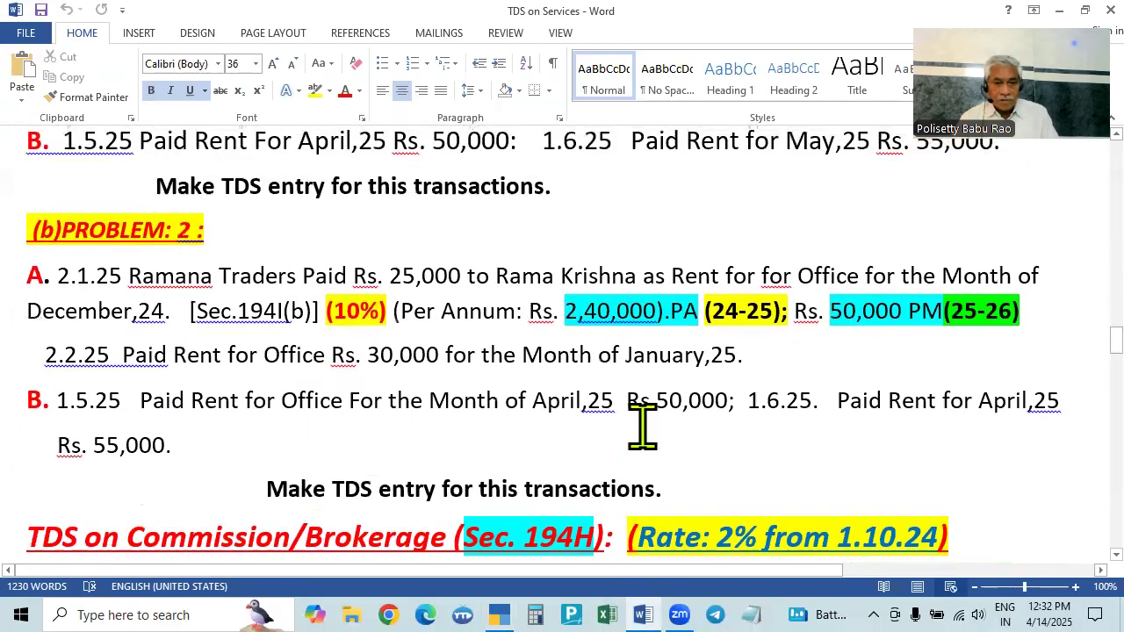
pyautogui.scroll(12, 643, 428)
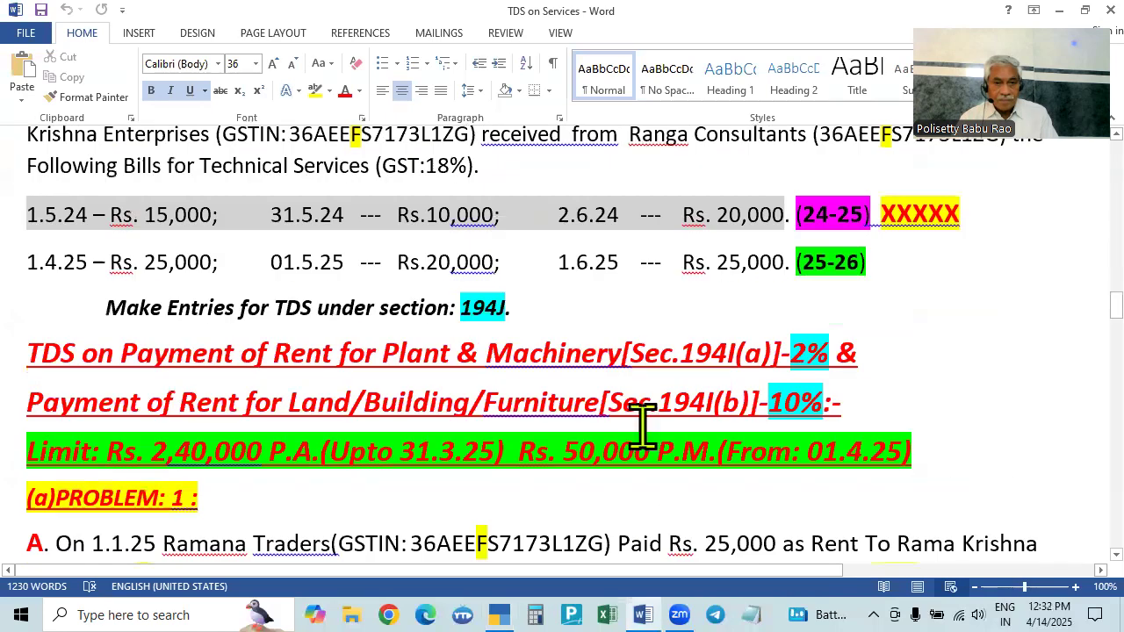
pyautogui.scroll(1, 642, 428)
pyautogui.scroll(-5, 641, 428)
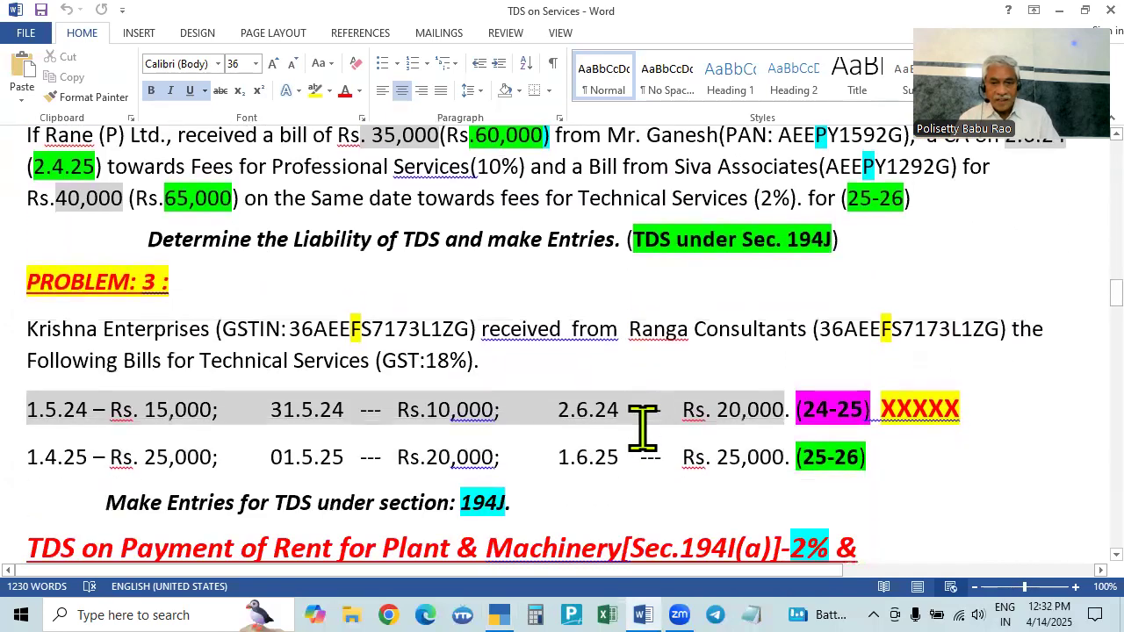
pyautogui.hotkey('alt', 'Tab')
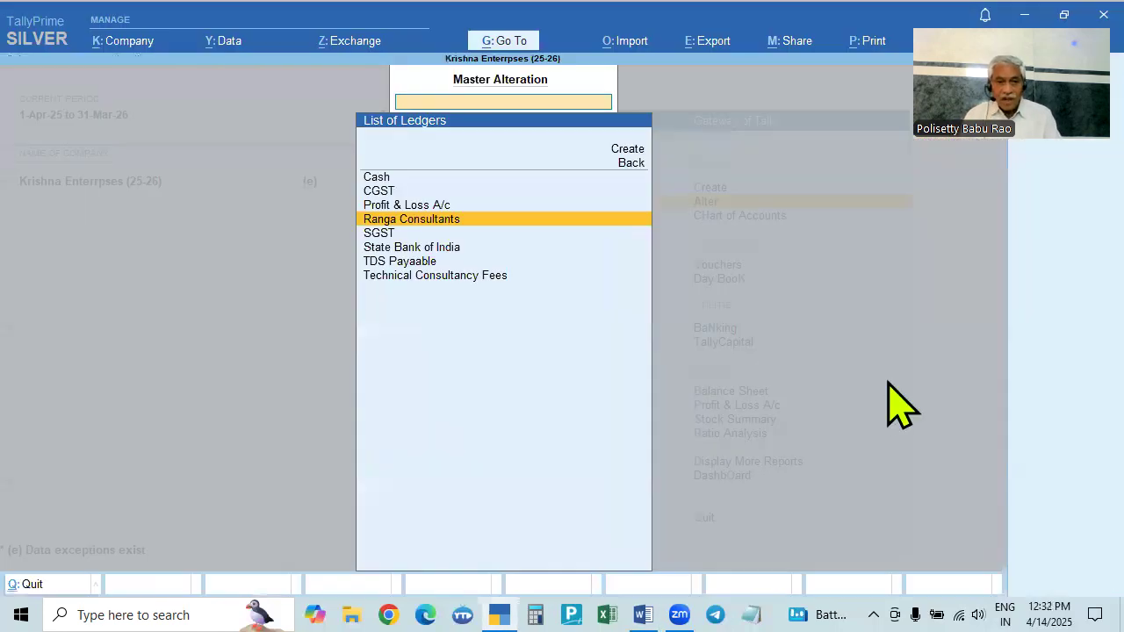
# - Make Ranga Consultants TDS deductible with deductee type Firm - Resident
pyautogui.press('Return')
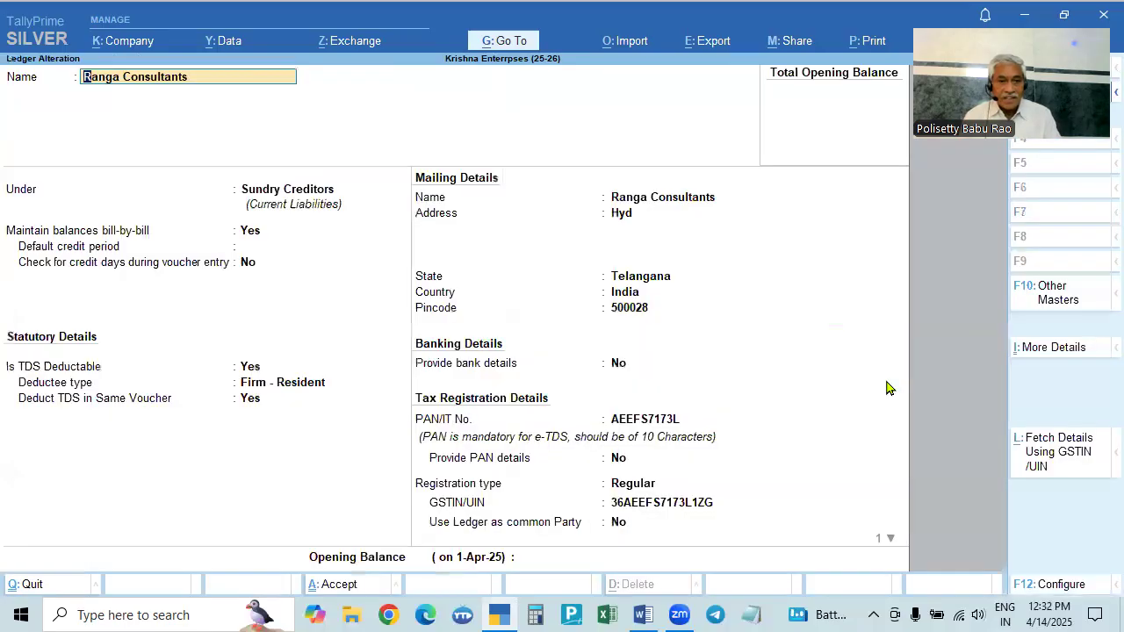
pyautogui.press('Return')
pyautogui.press('Return')
pyautogui.press('Return')
pyautogui.press('Return')
pyautogui.press('Return')
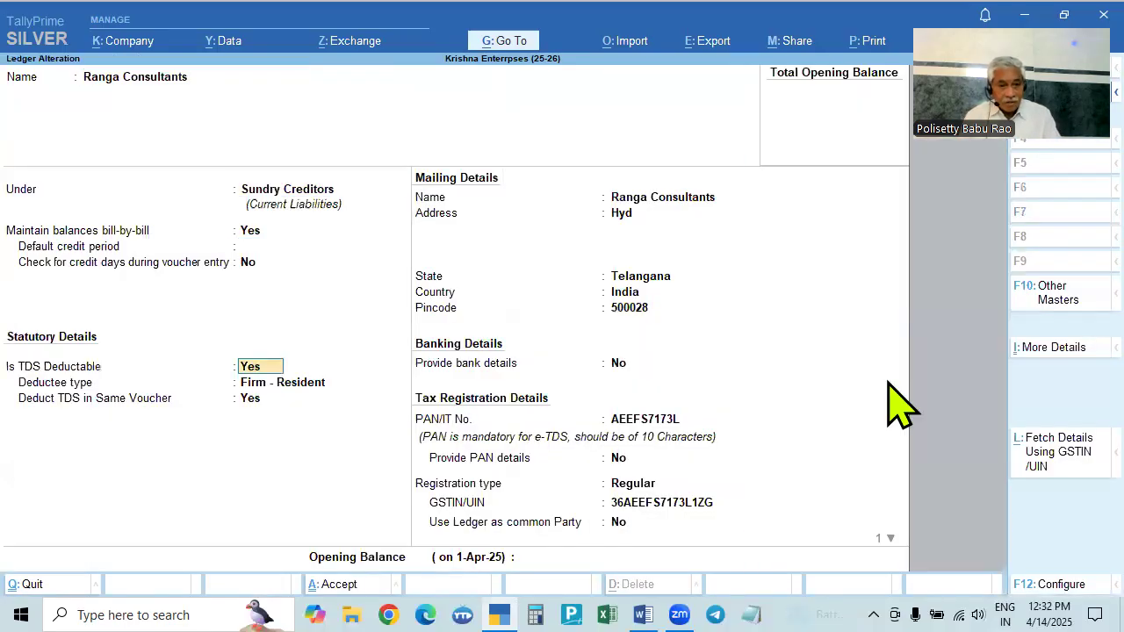
pyautogui.press('n')
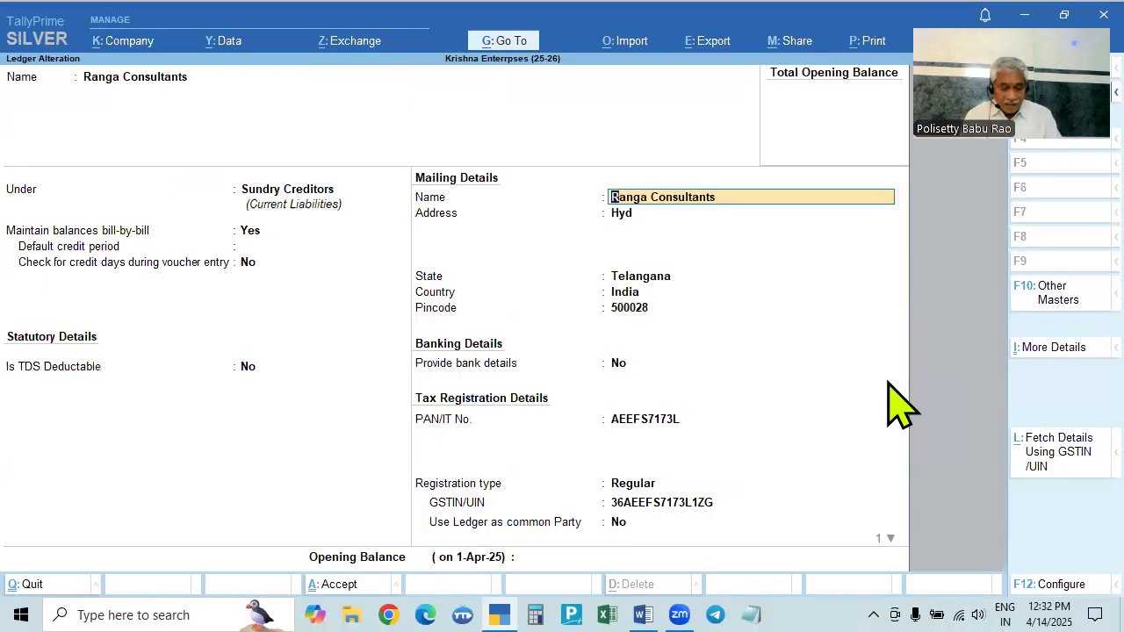
pyautogui.press('BackSpace')
pyautogui.press('y')
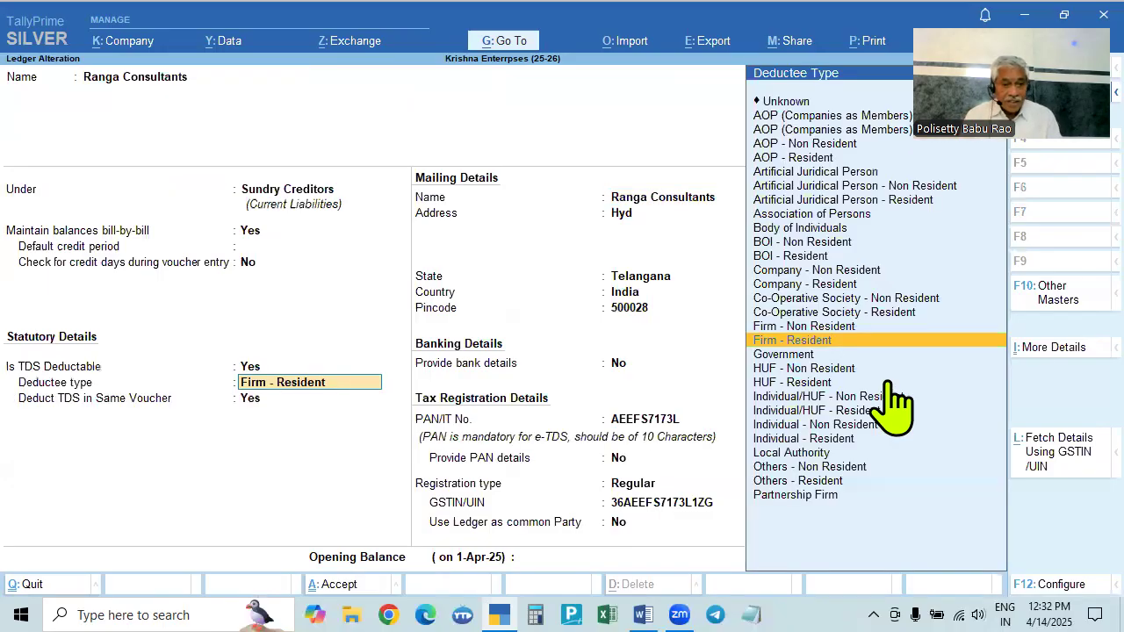
pyautogui.hotkey('alt', 'Tab')
pyautogui.hotkey('alt', 'Tab')
pyautogui.hotkey('alt', 'Tab')
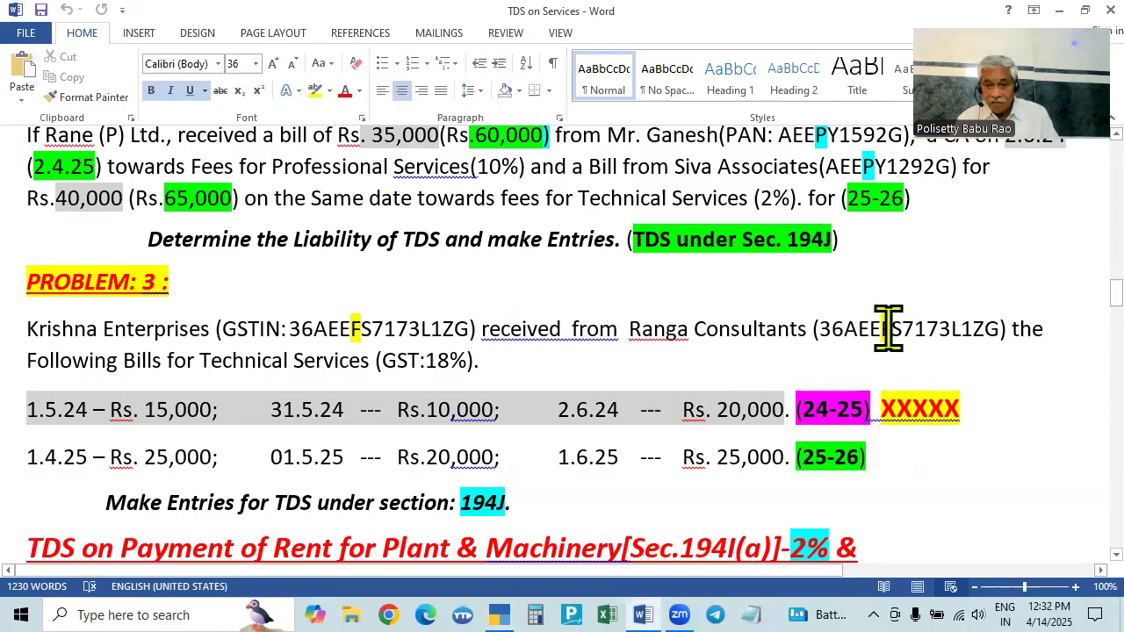
pyautogui.hotkey('alt', 'Tab')
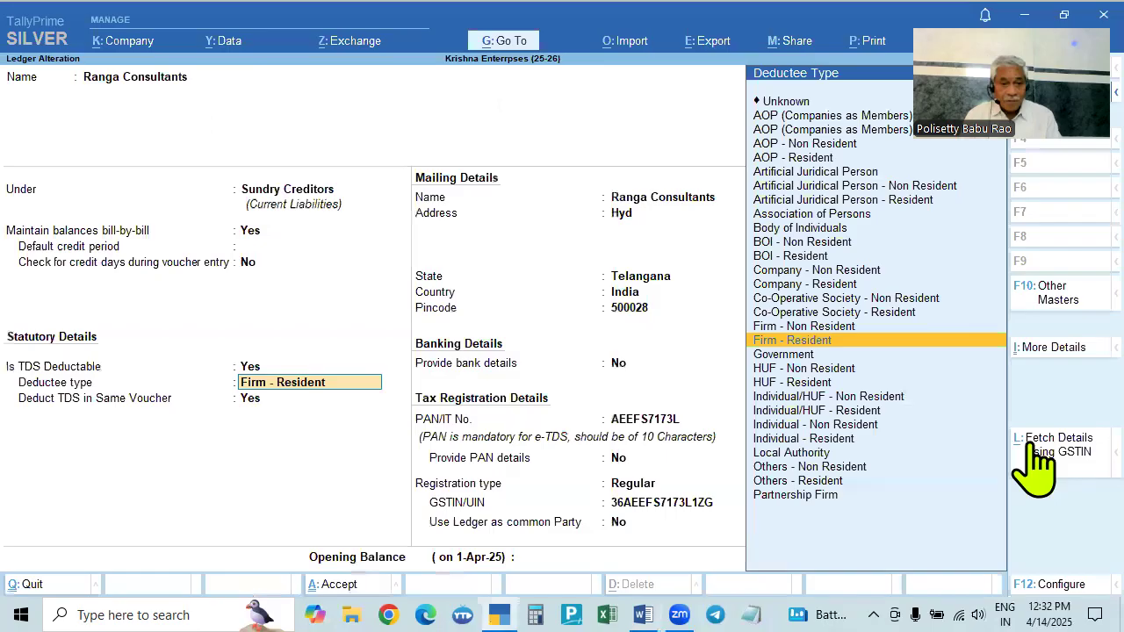
pyautogui.press('Return')
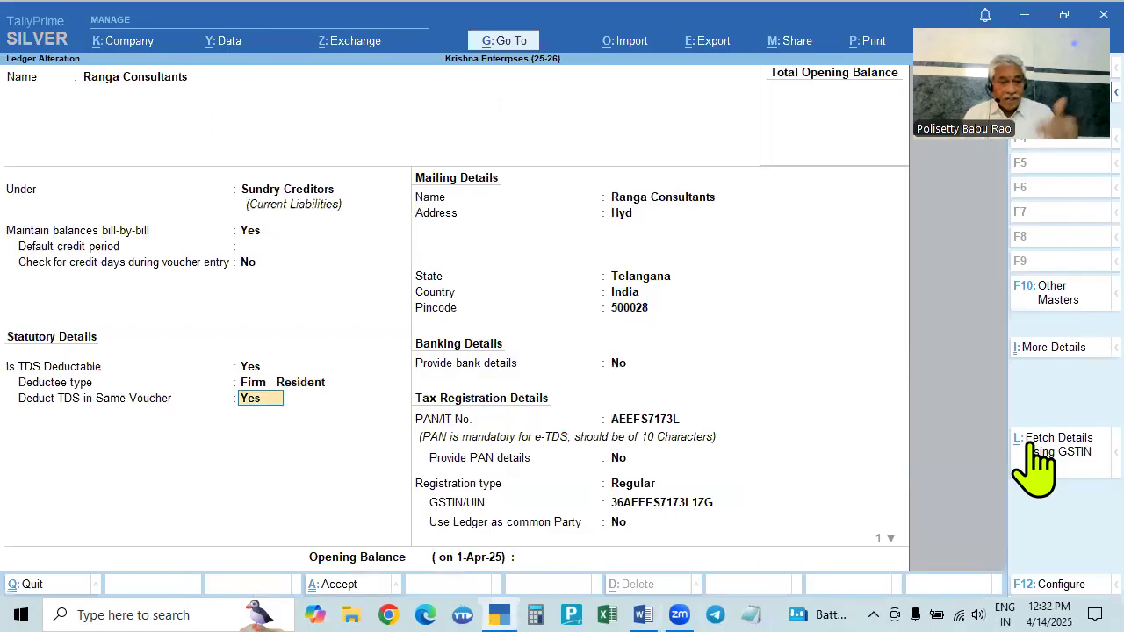
# - Step through the mailing name, address, state and pincode to reach the PAN field
pyautogui.press('Return')
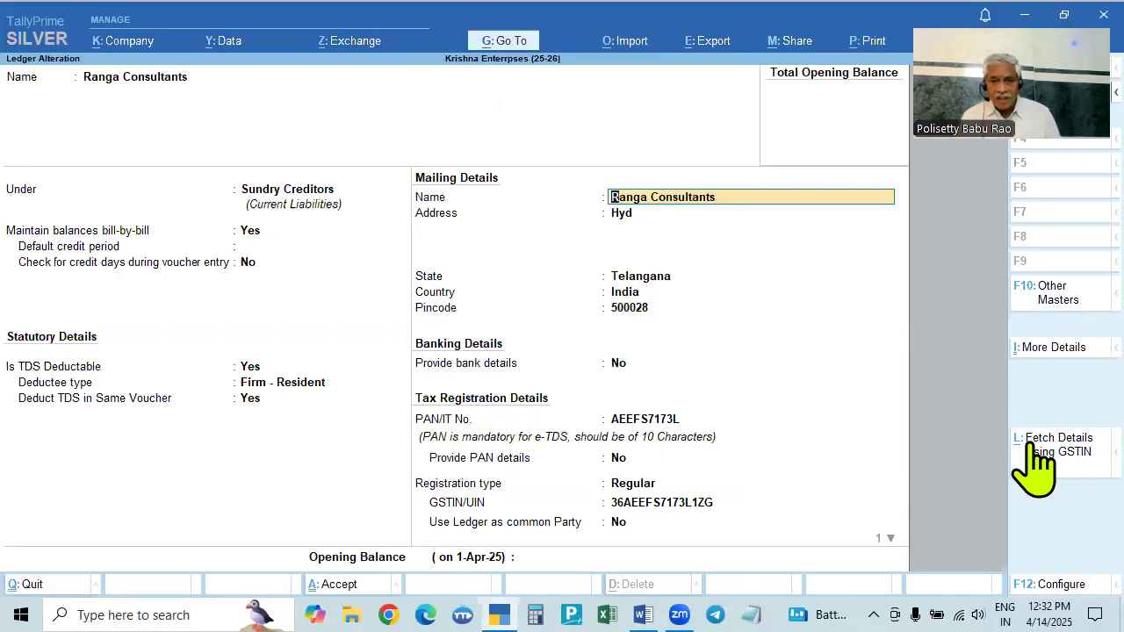
pyautogui.press('Return')
pyautogui.press('Return')
pyautogui.press('Return')
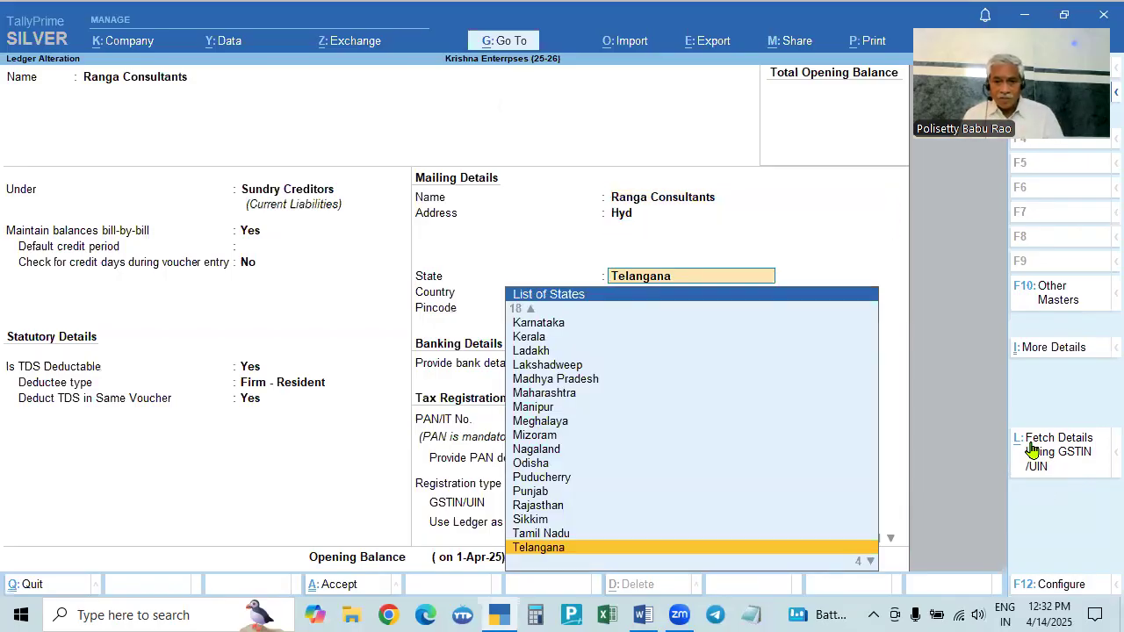
pyautogui.press('Return')
pyautogui.press('Return')
pyautogui.press('Return')
pyautogui.press('Return')
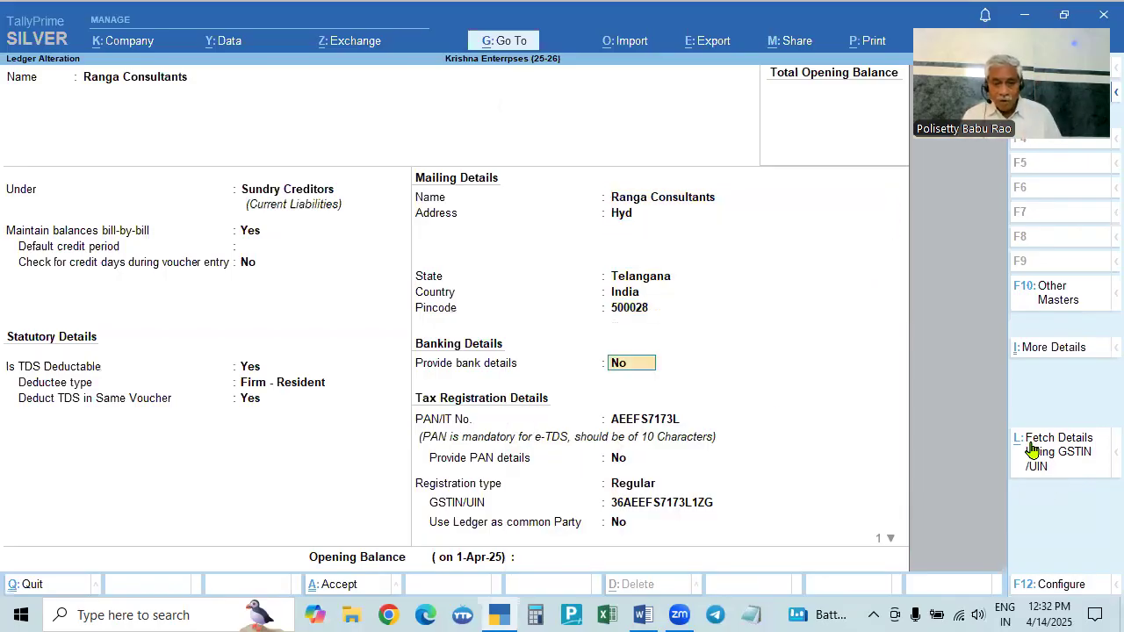
pyautogui.hotkey('alt', 'Tab')
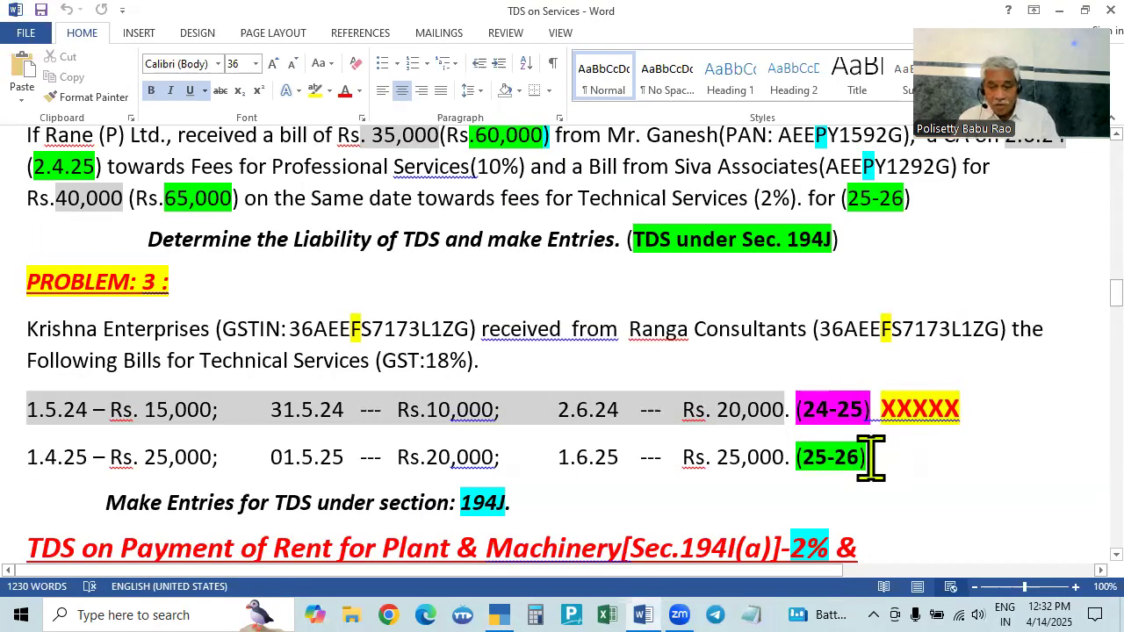
pyautogui.press('alt')
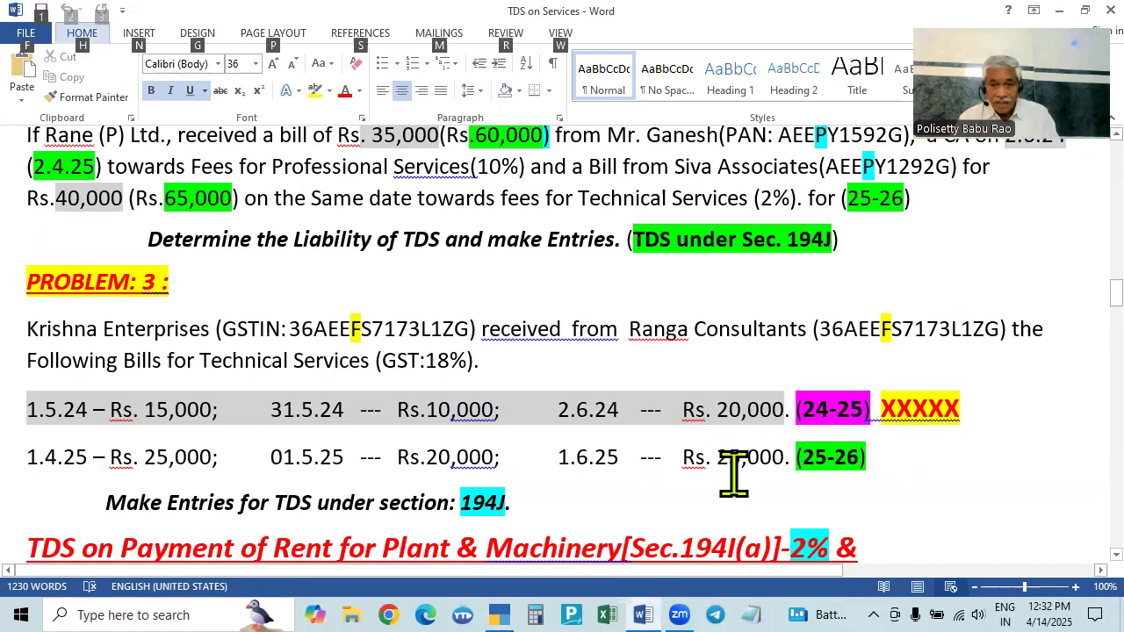
pyautogui.hotkey('alt', 'Tab')
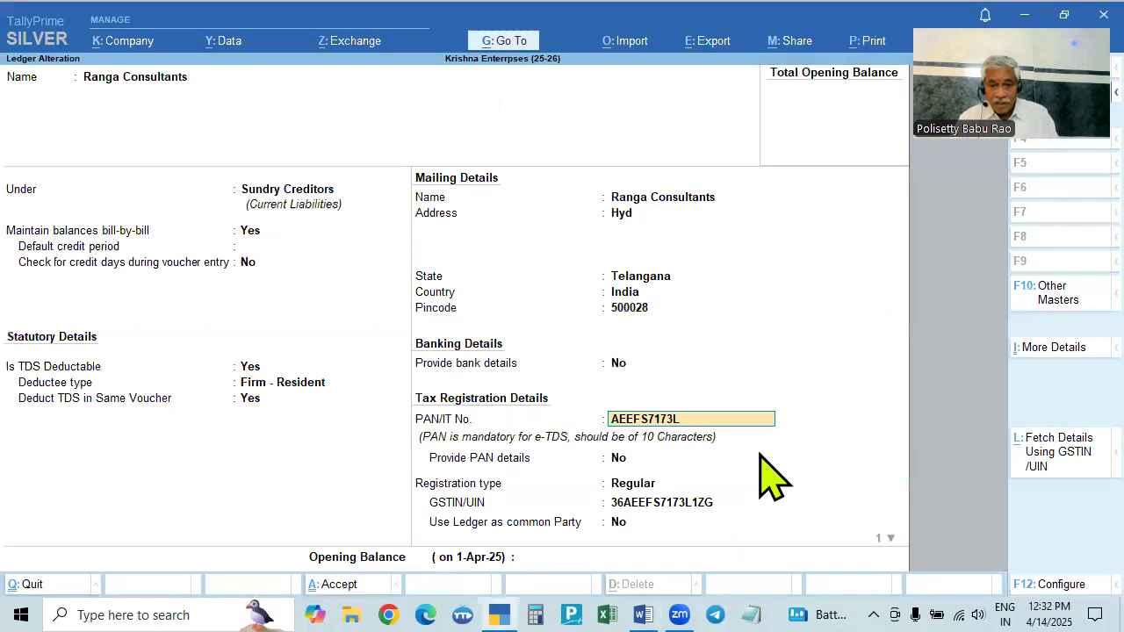
# - Keep Regular GST registration and enter the 10-character PAN from the GSTIN, without the leading 36
pyautogui.click(644, 482)
pyautogui.press('Return')
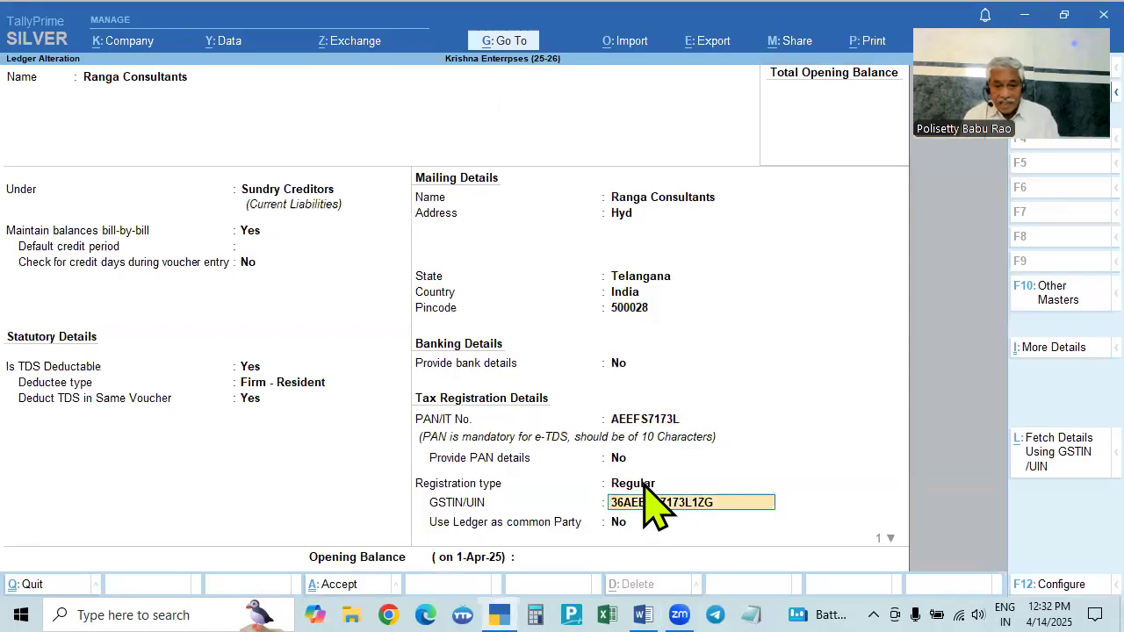
pyautogui.click(631, 417)
pyautogui.write('36AEEFS7173L1ZG')
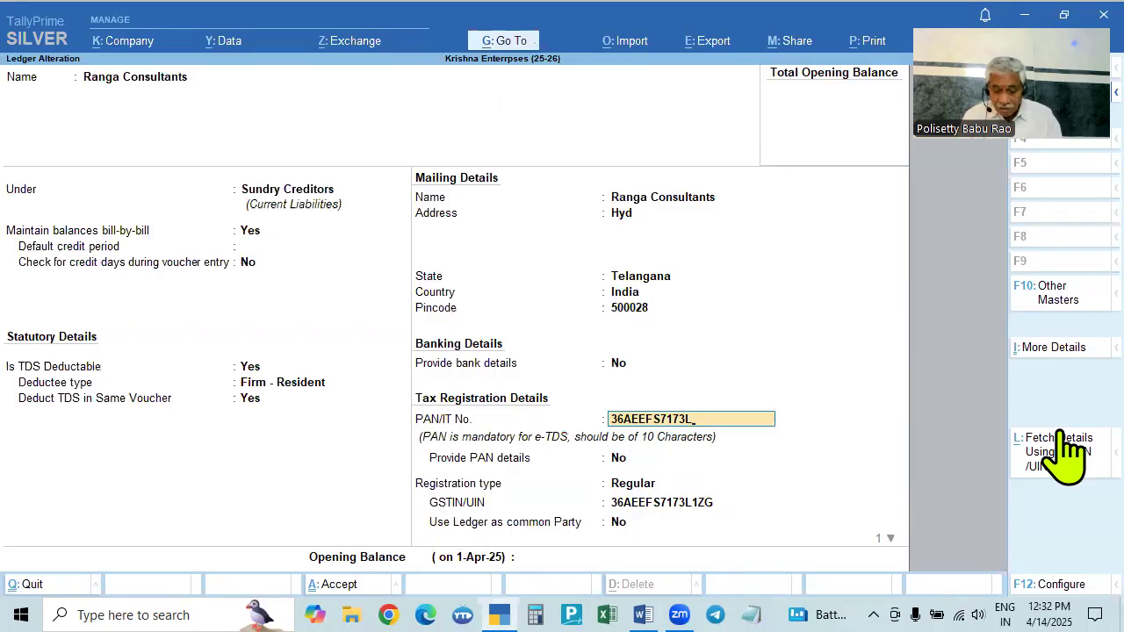
pyautogui.press('Delete')
pyautogui.press('Delete')
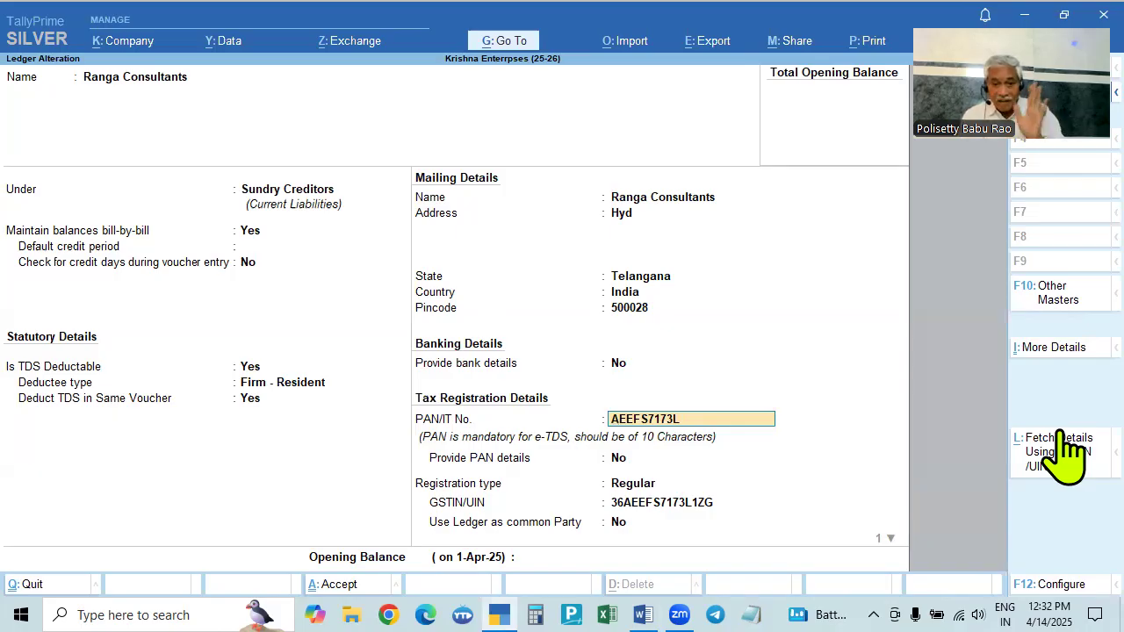
pyautogui.press('Return')
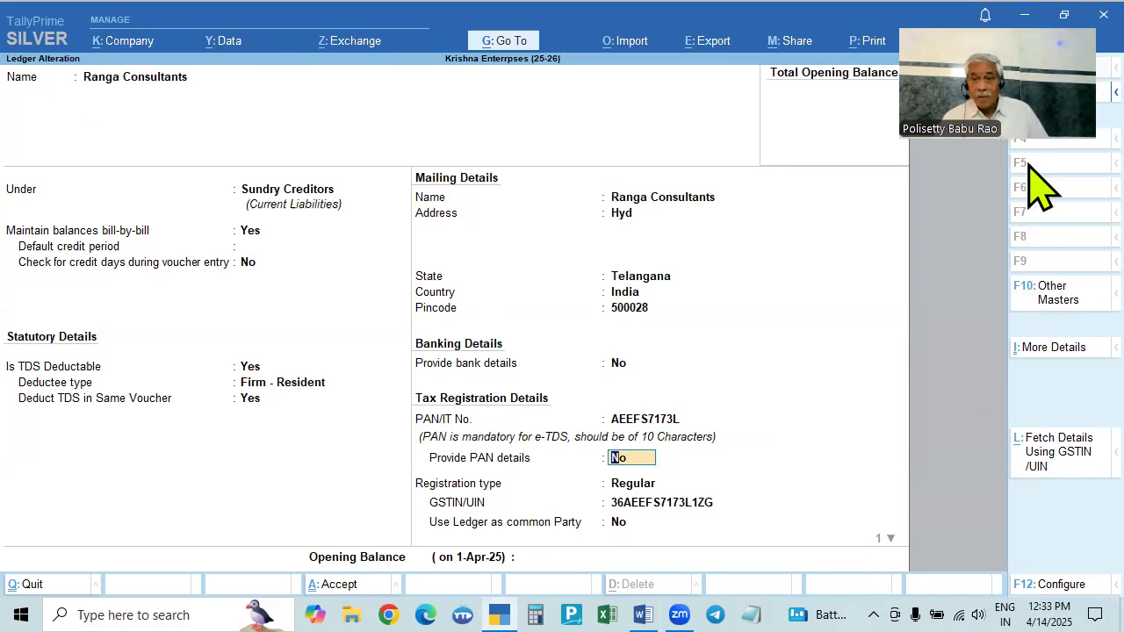
# - Save the Ranga Consultants ledger and select Technical Consultancy Fees in the ledger list
pyautogui.click(765, 522)
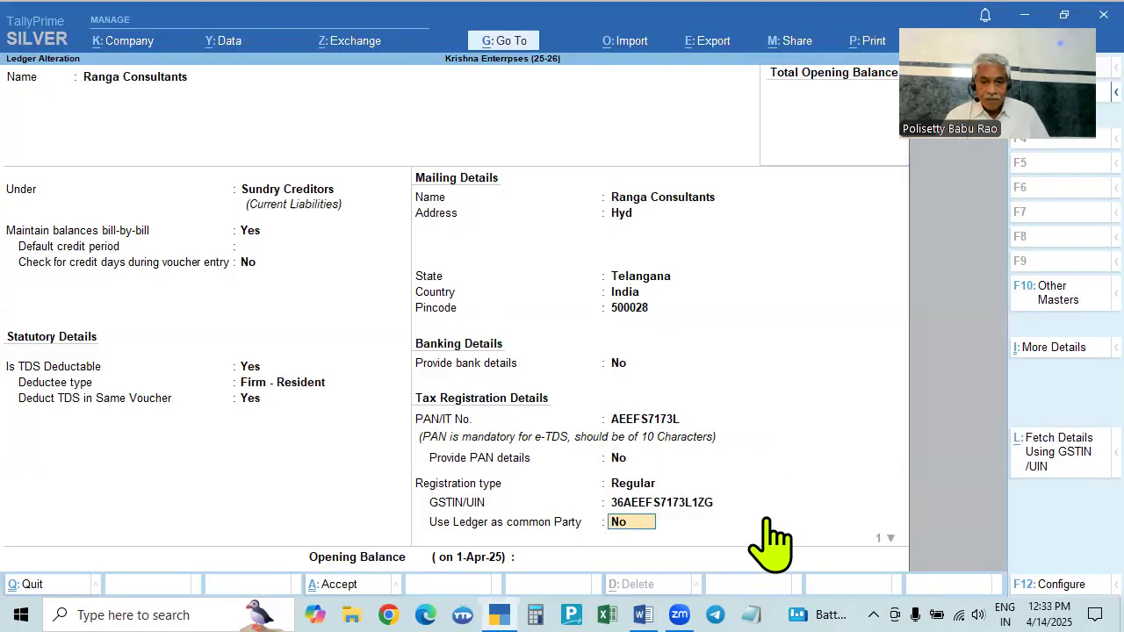
pyautogui.press('Return')
pyautogui.press('Return')
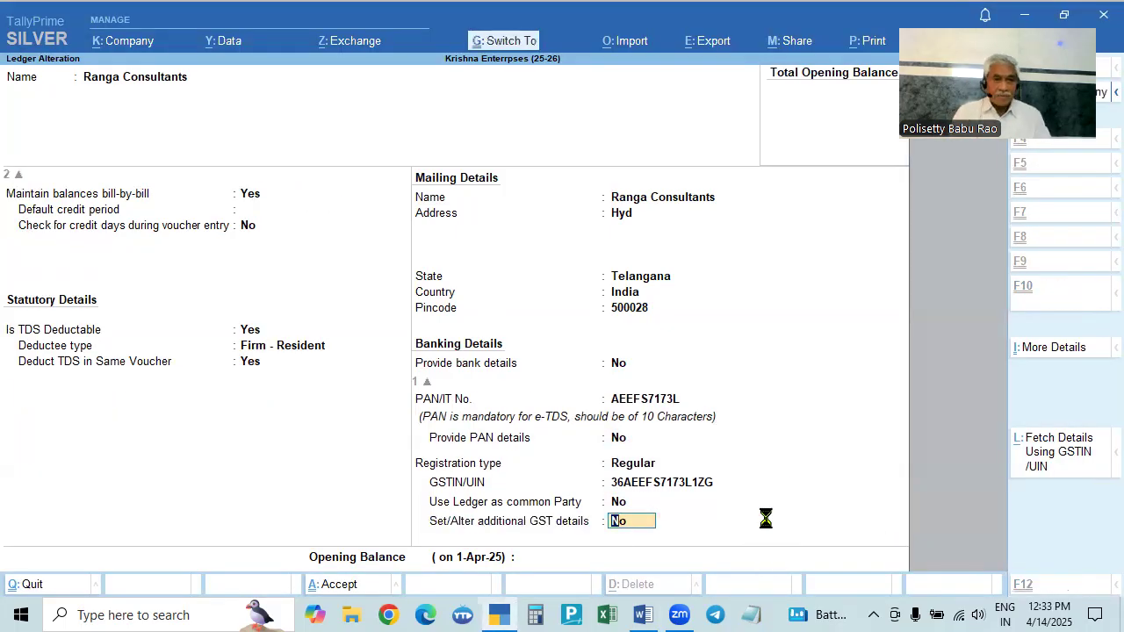
pyautogui.hotkey('alt', 'Tab')
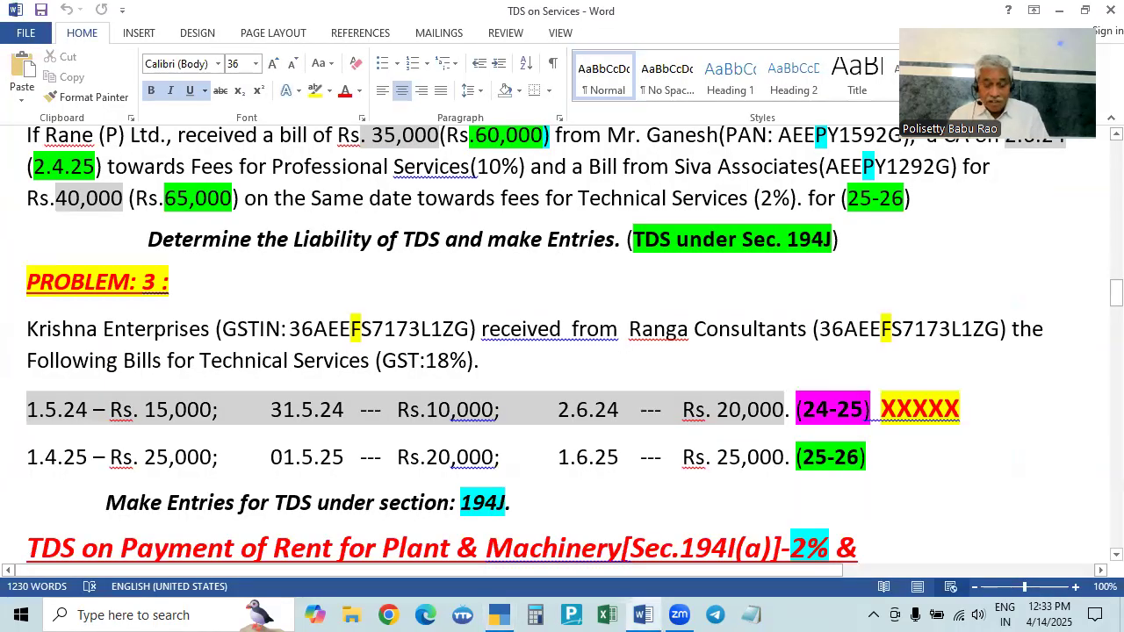
pyautogui.hotkey('alt', 'Tab')
pyautogui.press('Down')
pyautogui.press('Down')
pyautogui.press('Down')
pyautogui.press('Down')
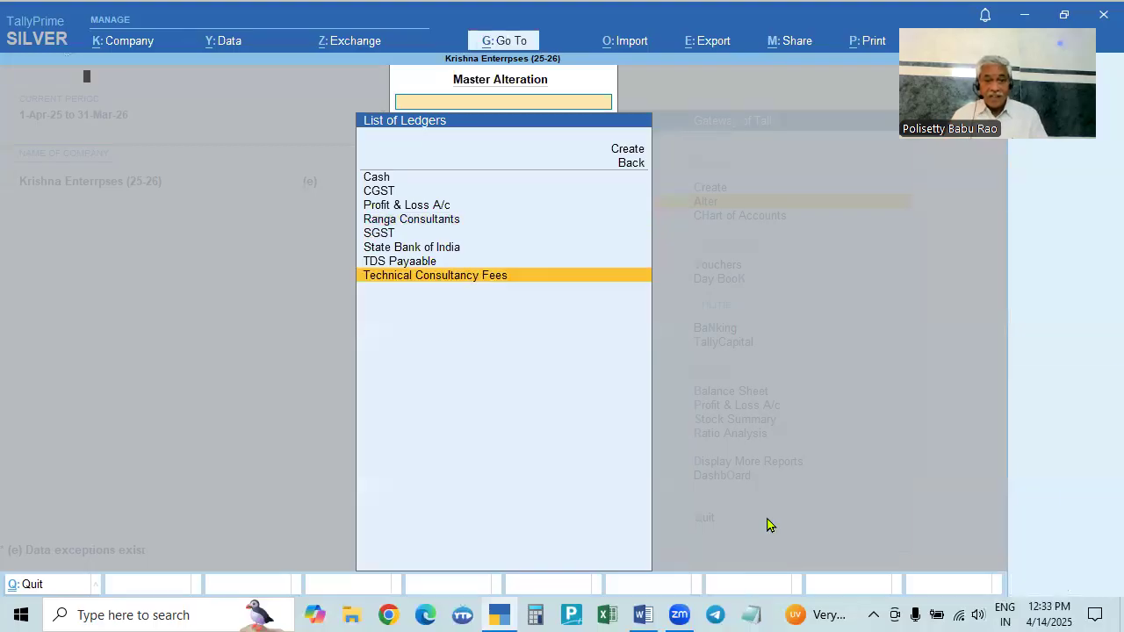
# - Keep Technical Consultancy Fees under Indirect Expenses and specify its HSN/SAC and GST rate details here
pyautogui.press('Return')
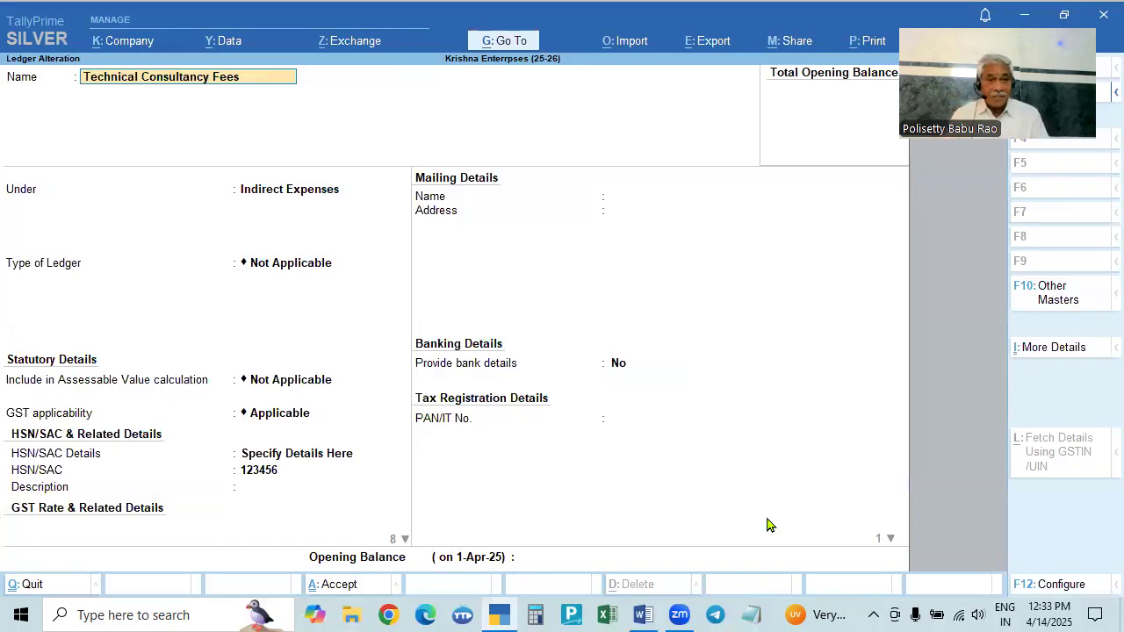
pyautogui.press('Return')
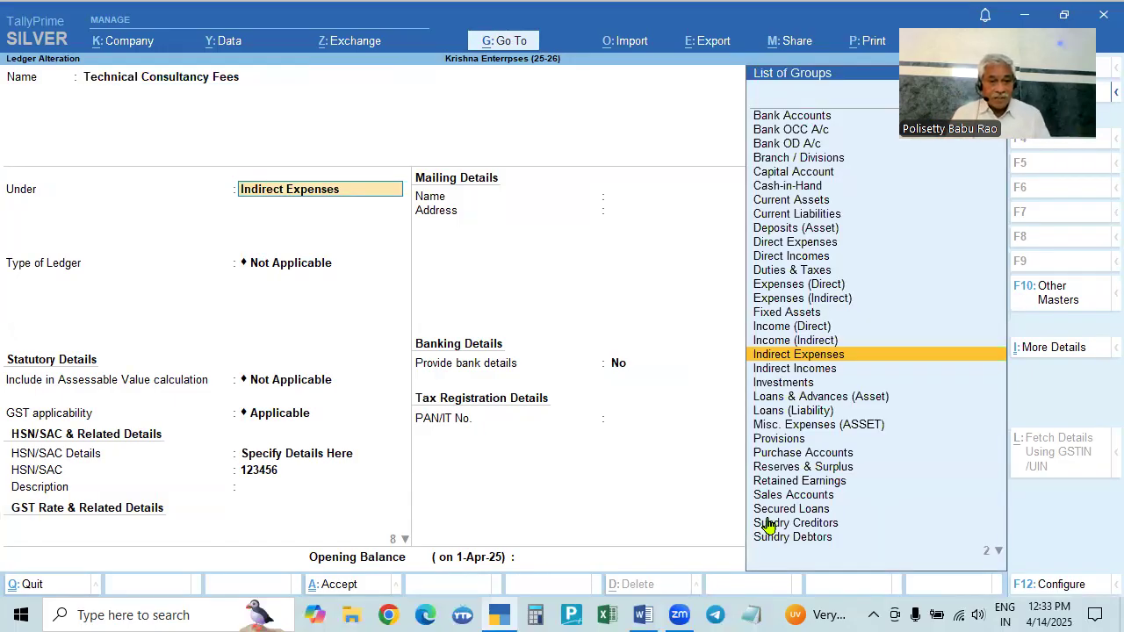
pyautogui.press('Return')
pyautogui.press('Return')
pyautogui.press('Return')
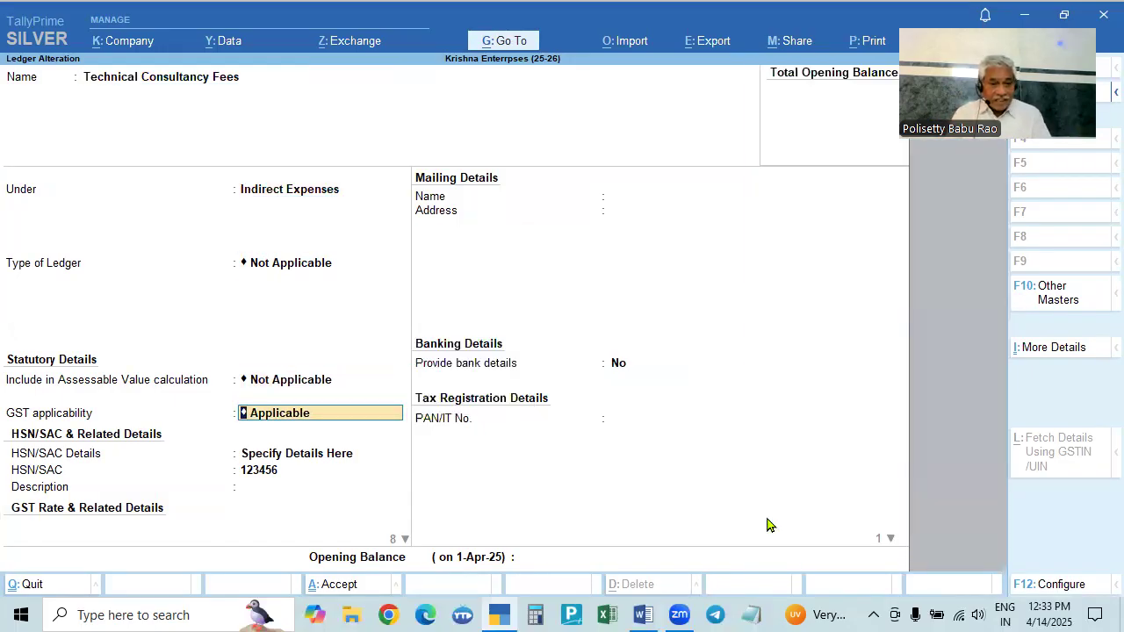
pyautogui.press('Return')
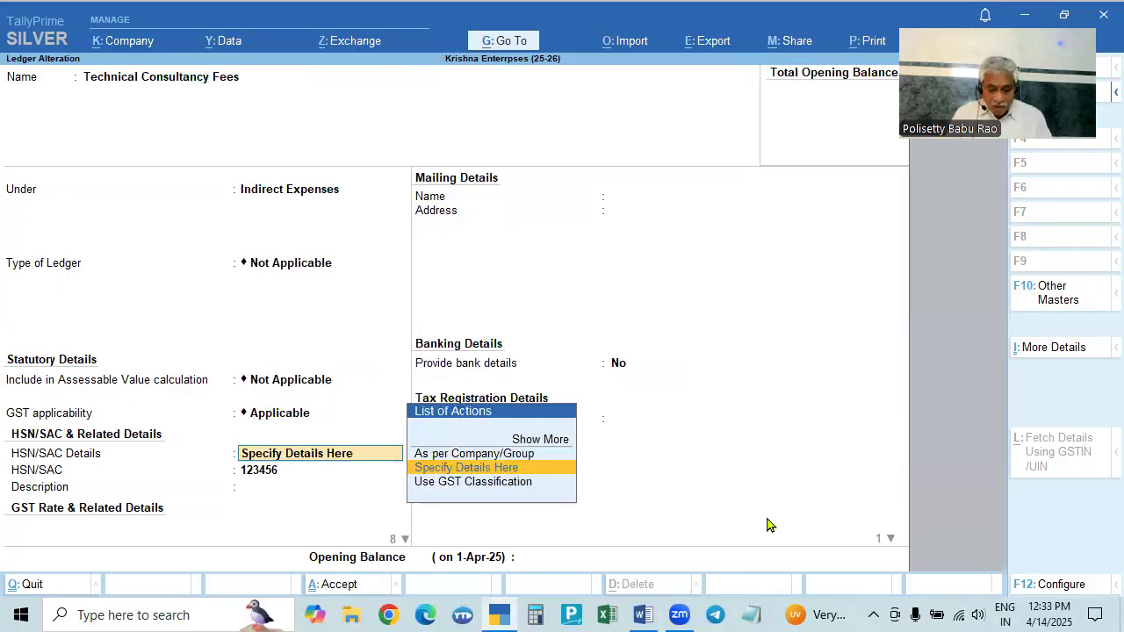
pyautogui.press('Up')
pyautogui.press('Down')
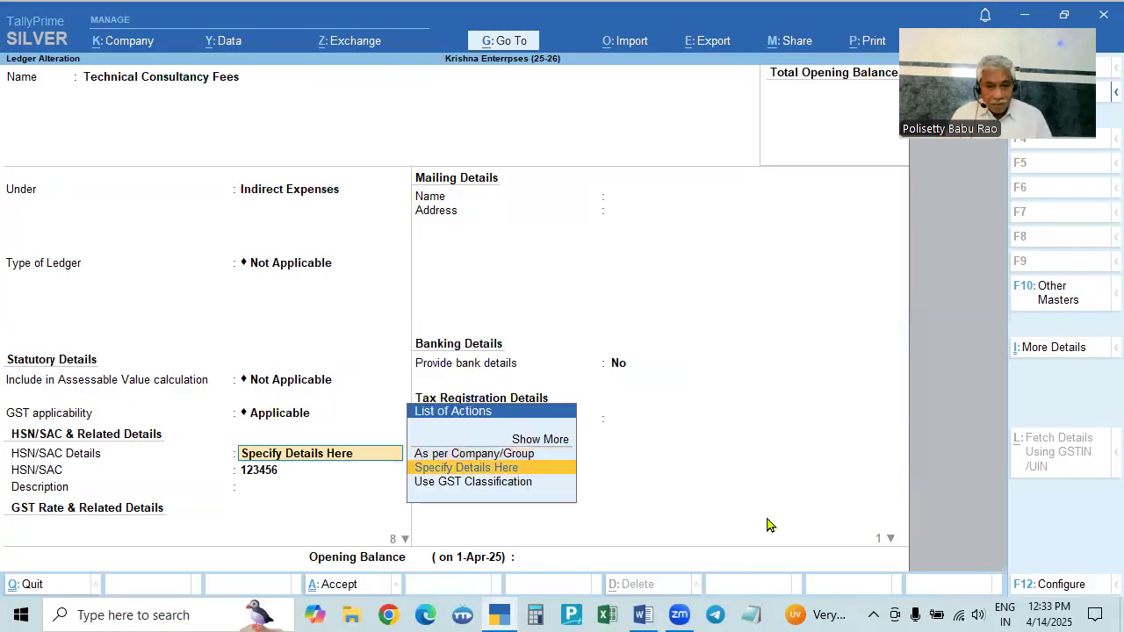
pyautogui.press('Return')
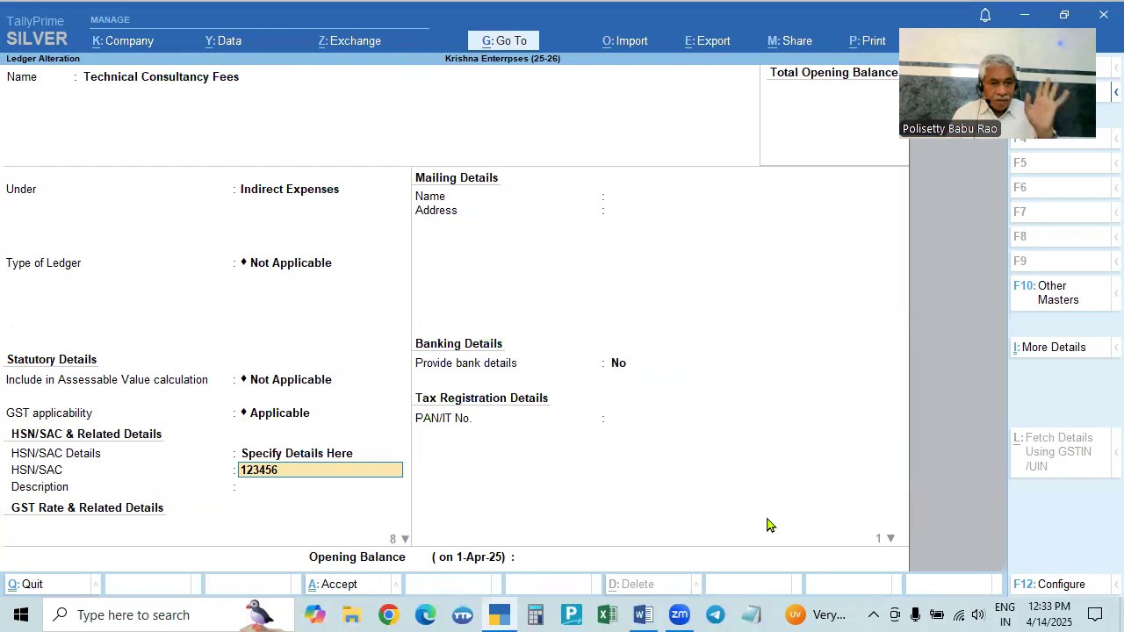
pyautogui.press('Return')
pyautogui.press('Return')
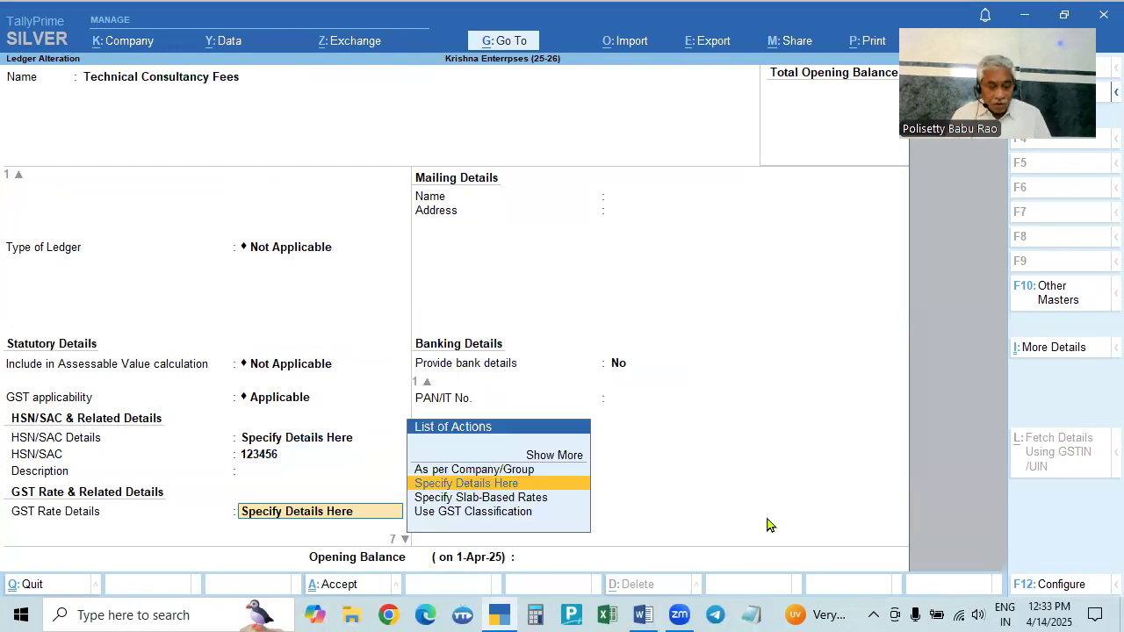
pyautogui.press('Up')
pyautogui.press('Down')
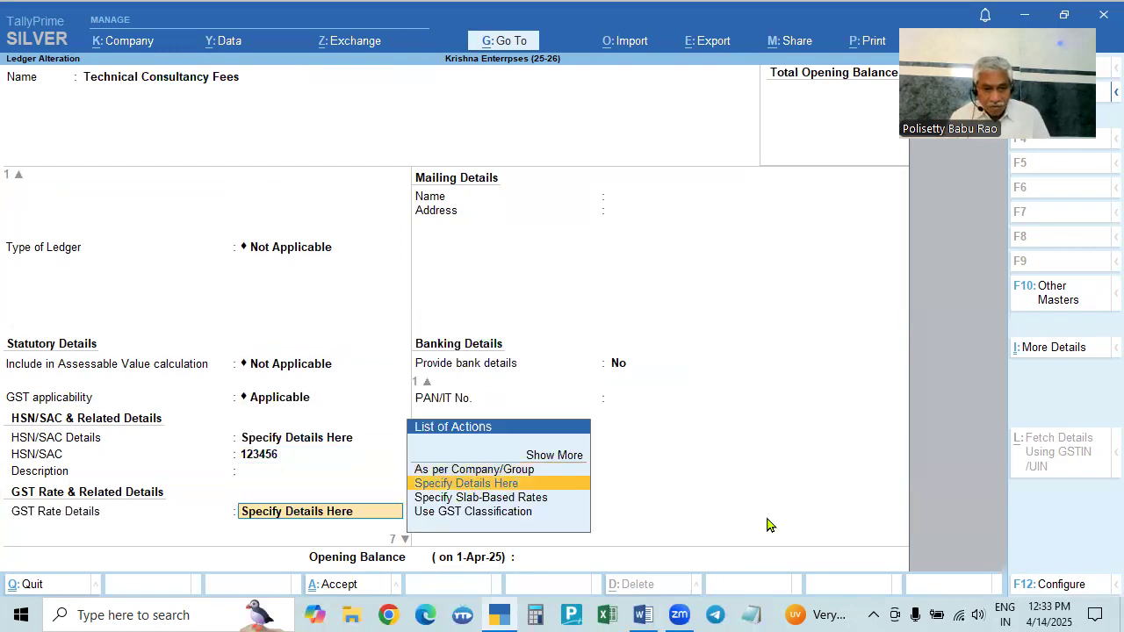
pyautogui.press('Return')
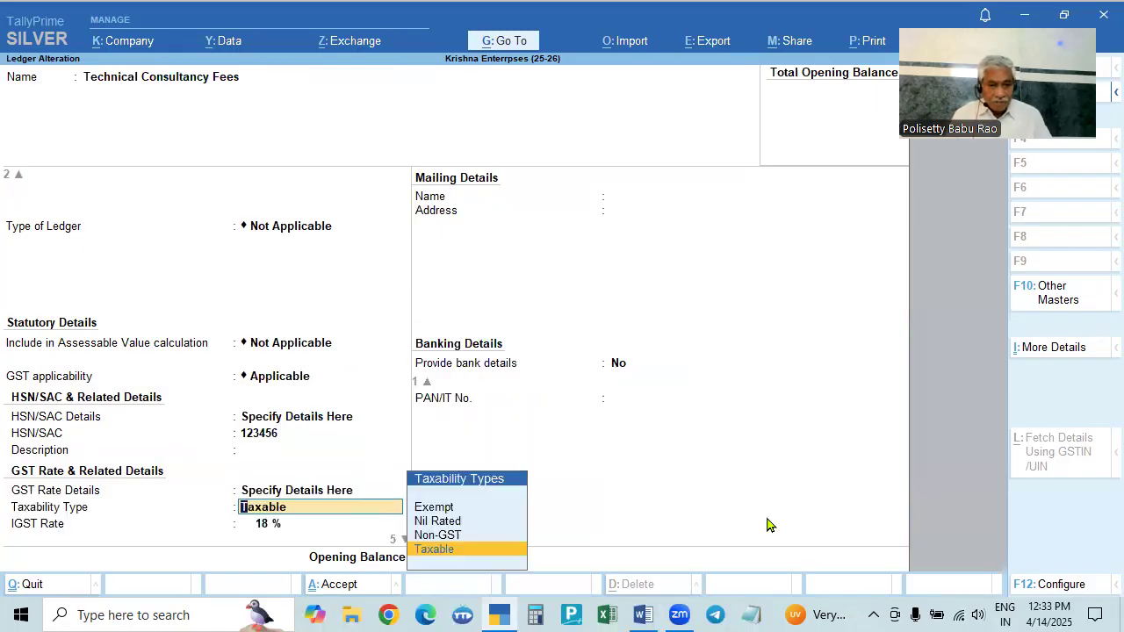
# - Make it Taxable at 18% IGST (9% CGST/SGST), ITC eligible, Services, with other statutory details enabled
pyautogui.hotkey('alt', 'Tab')
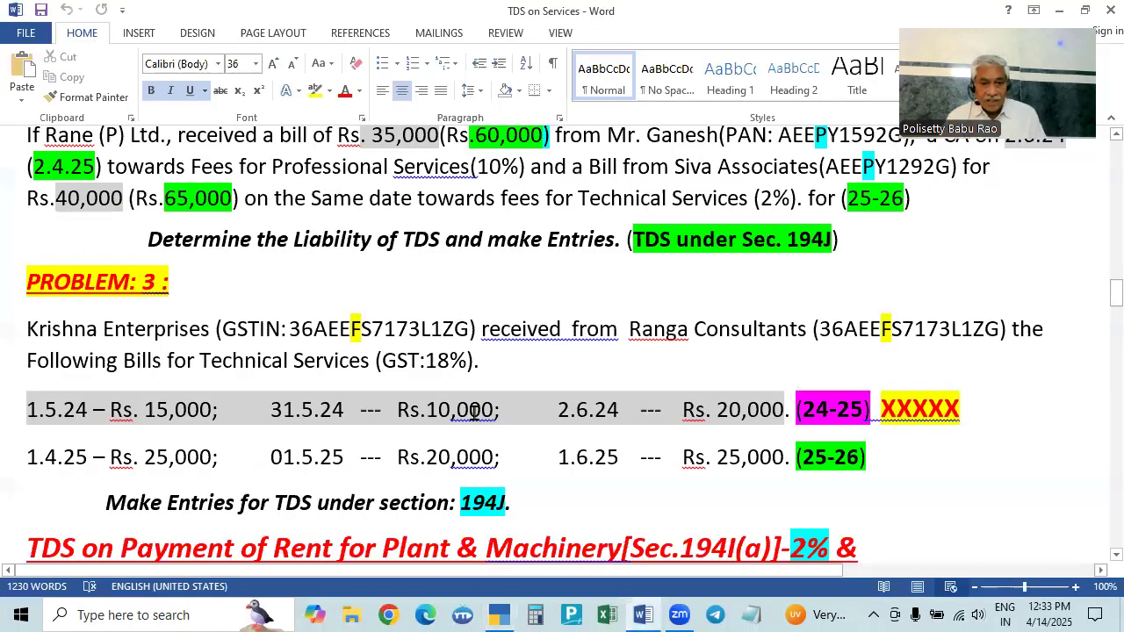
pyautogui.hotkey('alt', 'Tab')
pyautogui.press('Return')
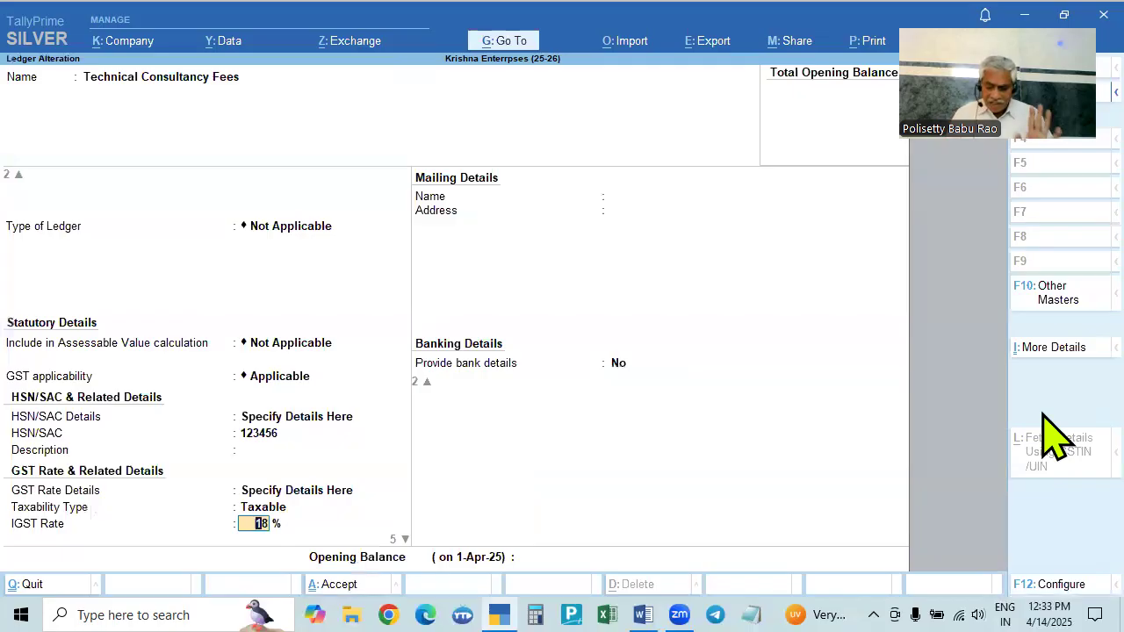
pyautogui.press('Return')
pyautogui.press('Return')
pyautogui.press('Return')
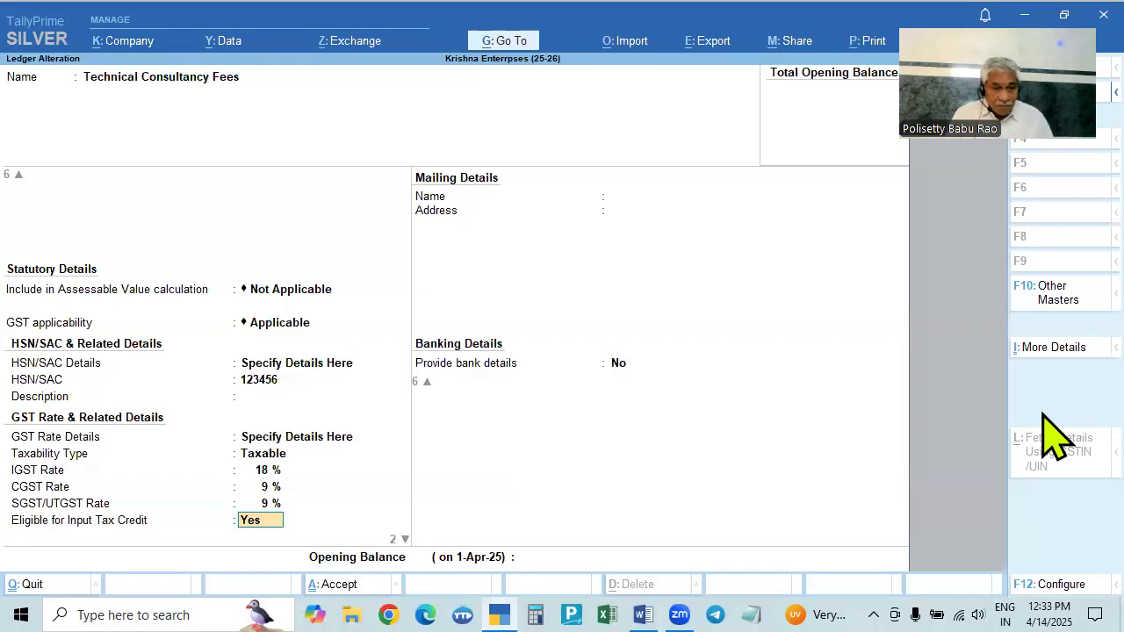
pyautogui.press('Return')
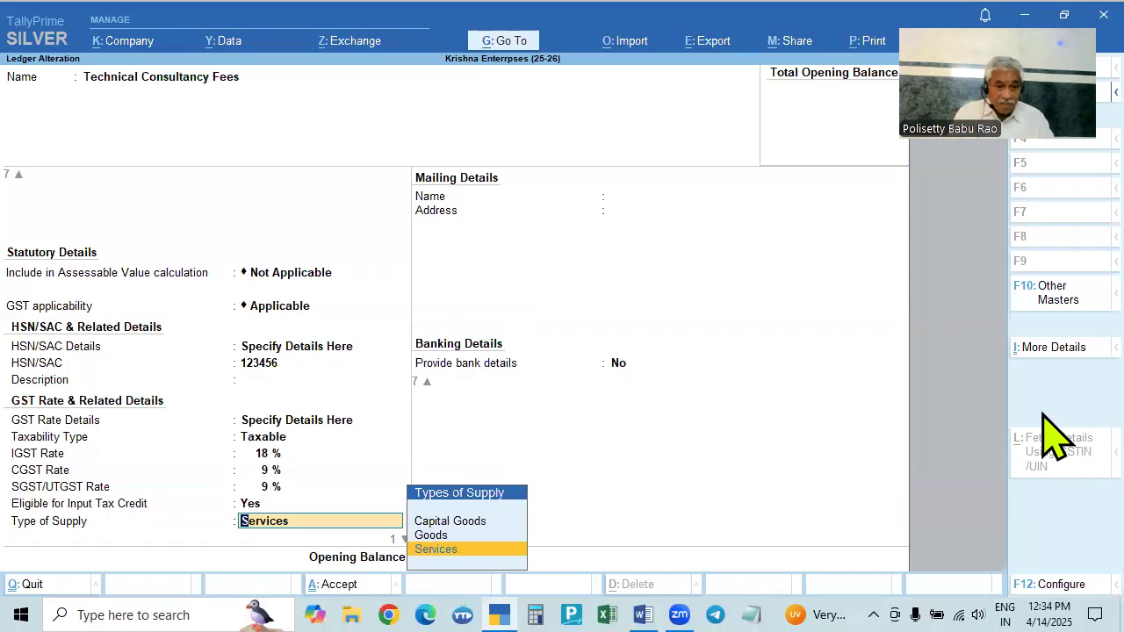
pyautogui.press('Return')
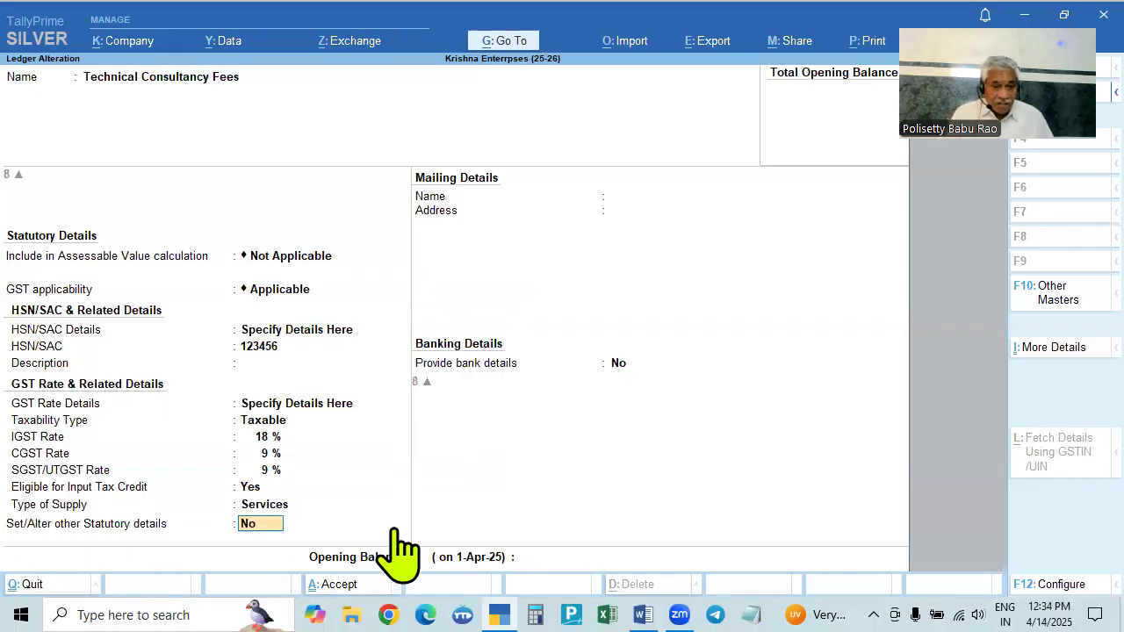
pyautogui.press('y')
pyautogui.press('Return')
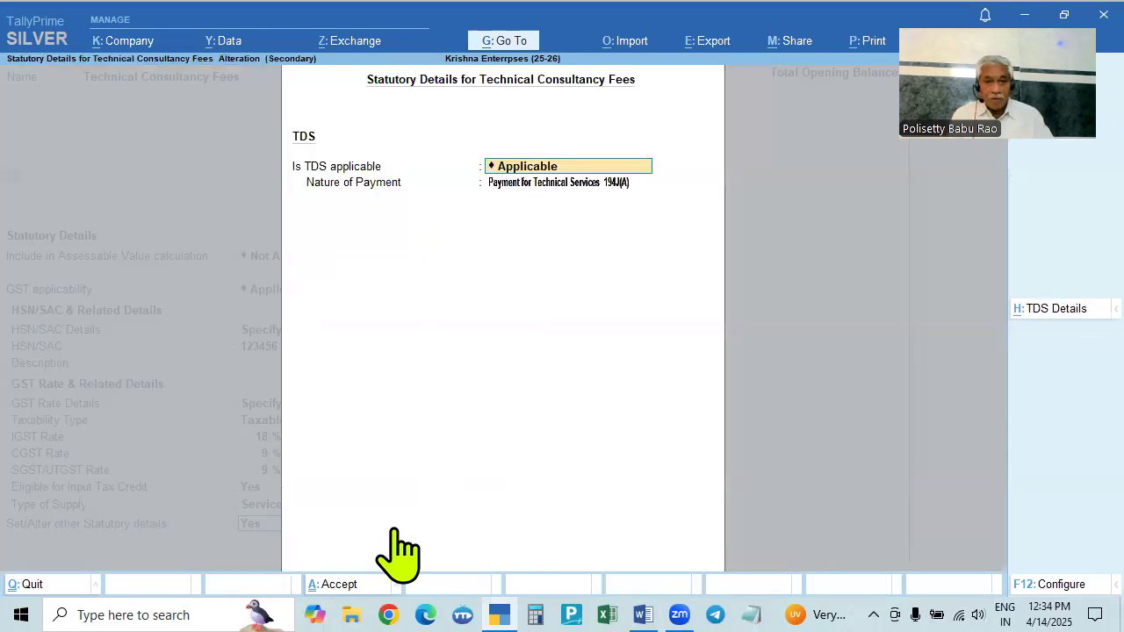
# - Set TDS to Applicable with nature of payment Payment for Technical Services 194J(A)
pyautogui.press('BackSpace')
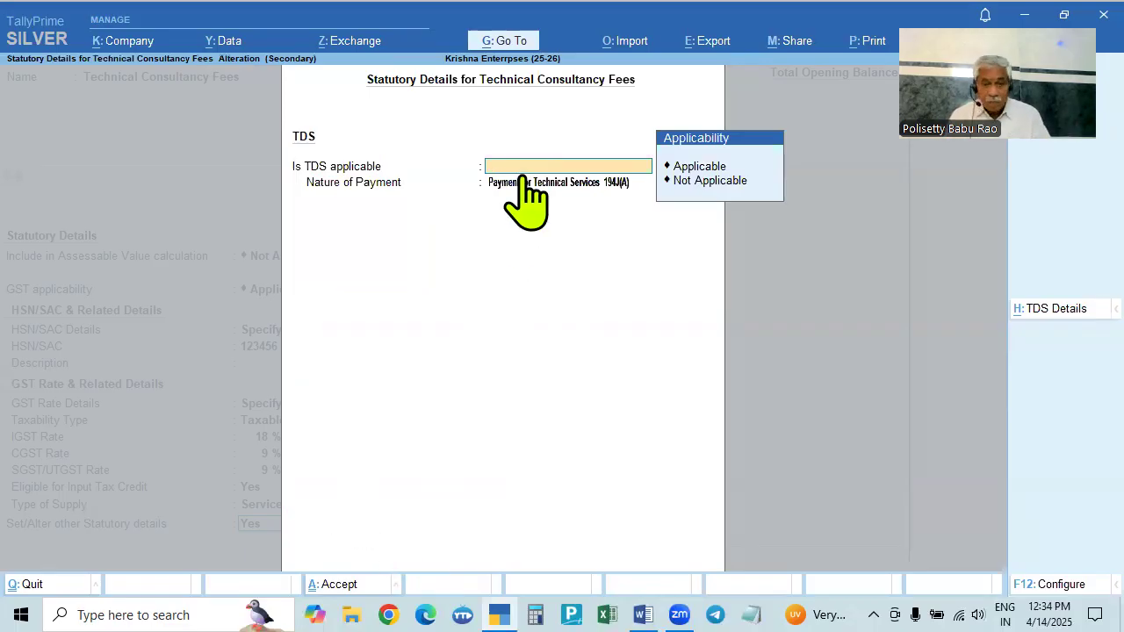
pyautogui.press('Down')
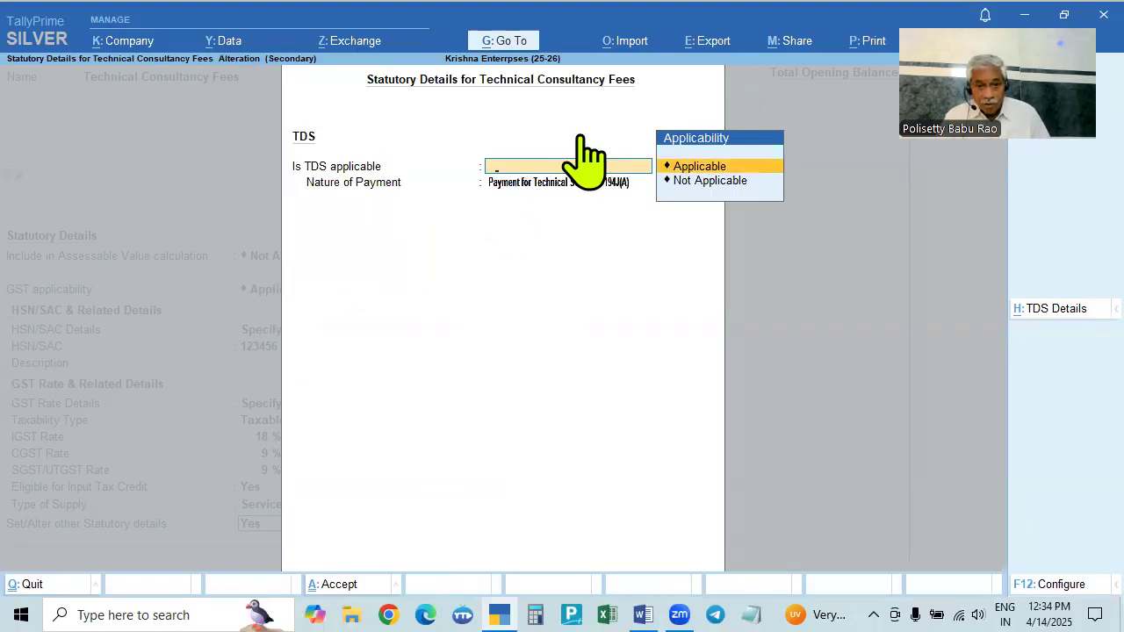
pyautogui.press('Return')
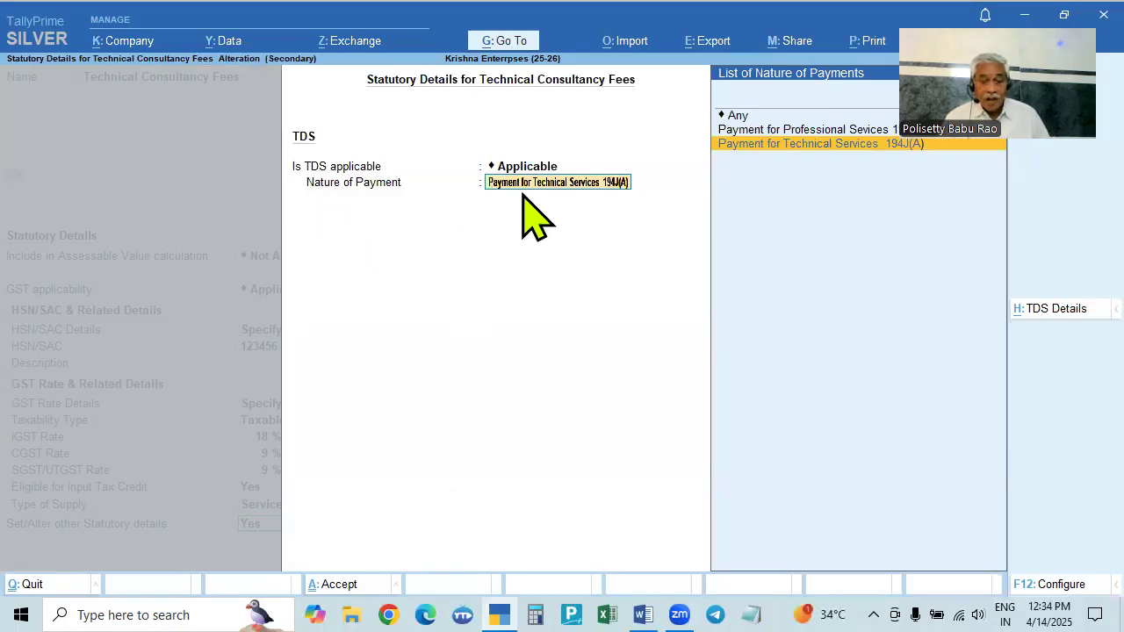
pyautogui.hotkey('alt', 'Tab')
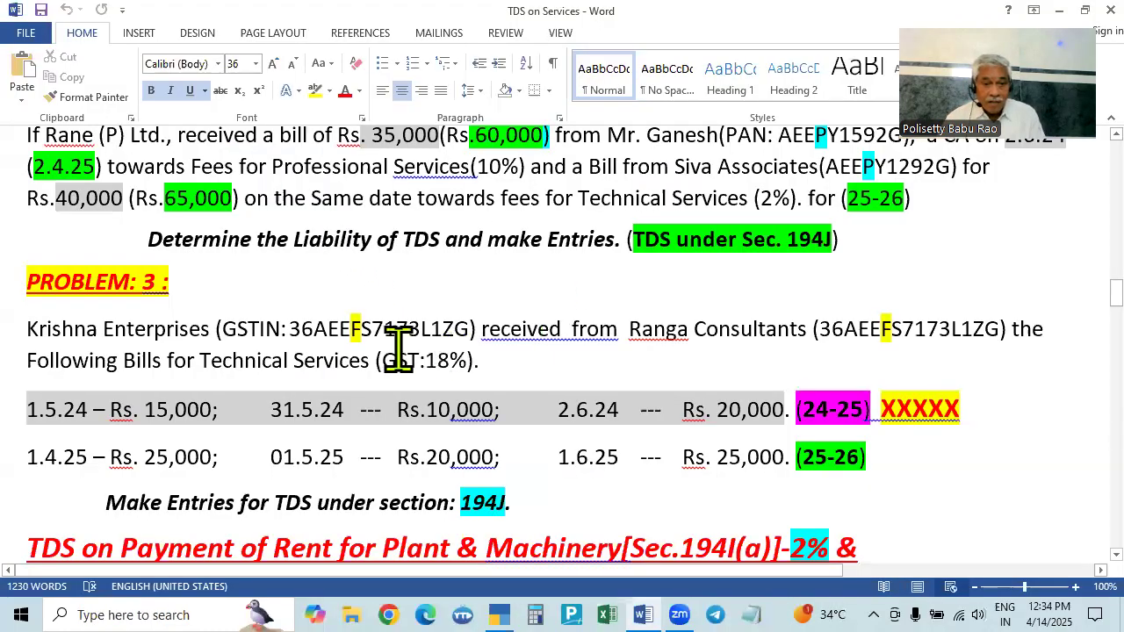
pyautogui.scroll(2, 349, 411)
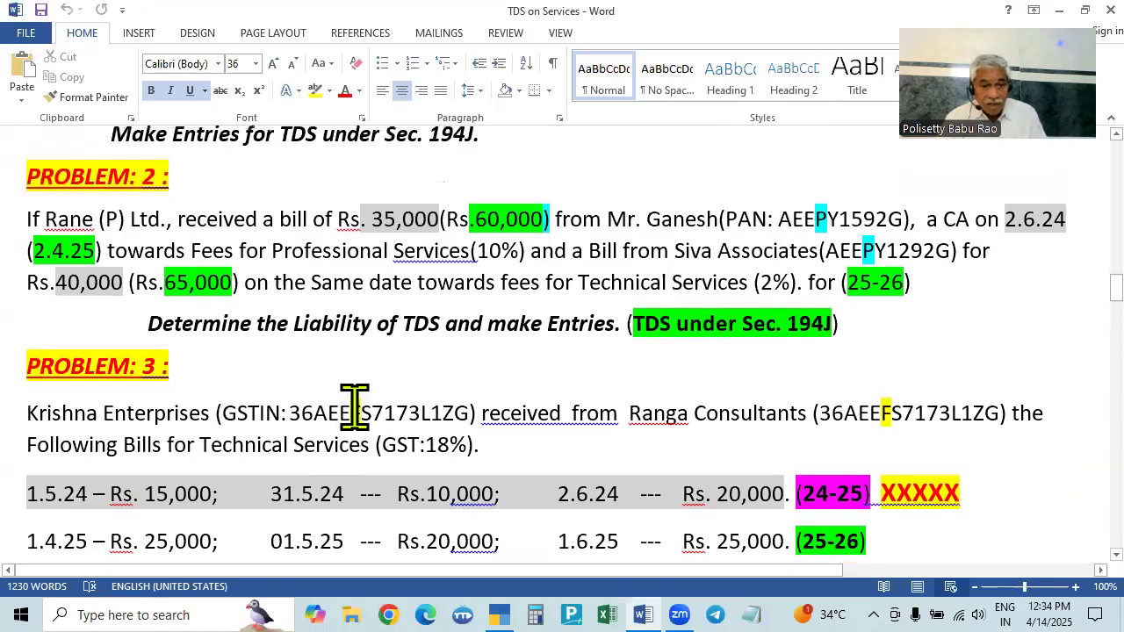
pyautogui.scroll(-4, 351, 408)
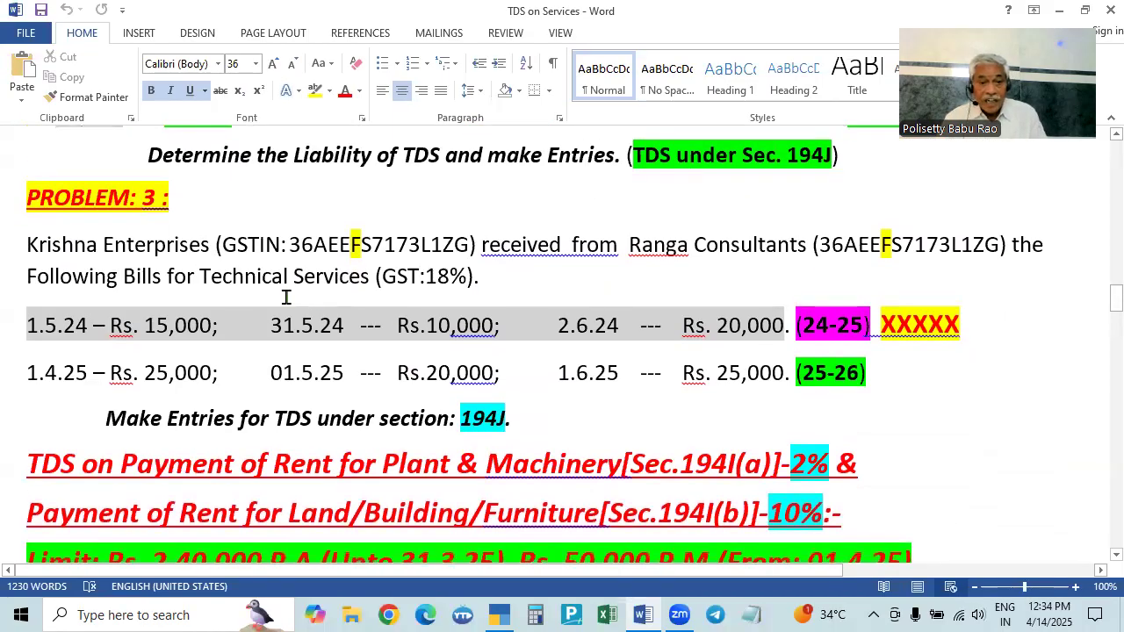
pyautogui.hotkey('alt', 'Tab')
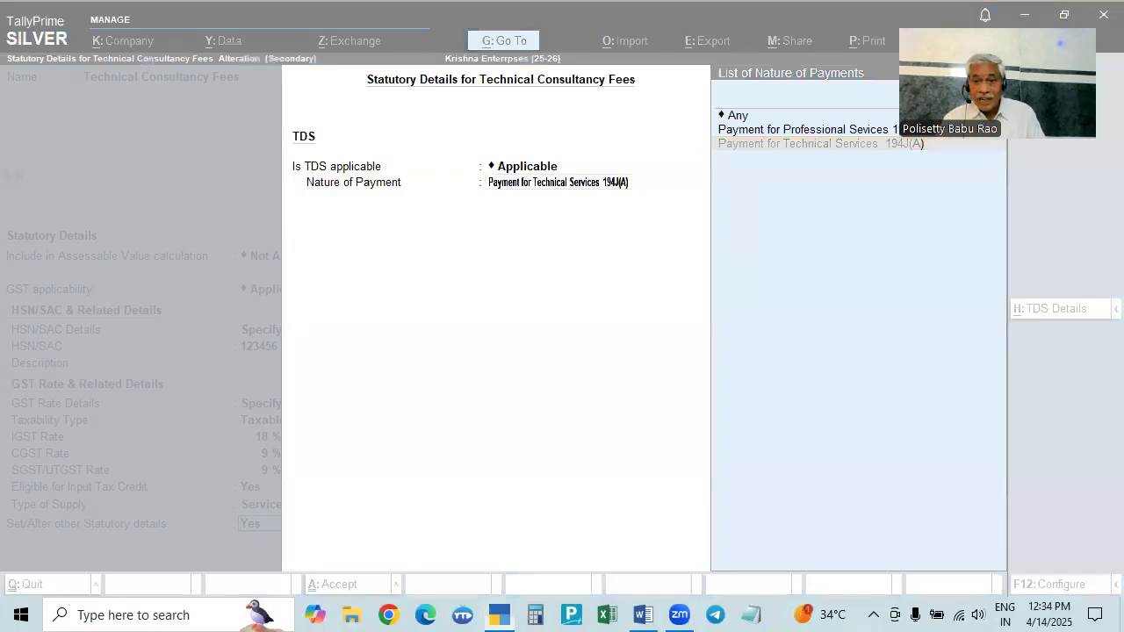
pyautogui.moveTo(966, 88); pyautogui.dragTo(924, 369)
pyautogui.click(800, 147)
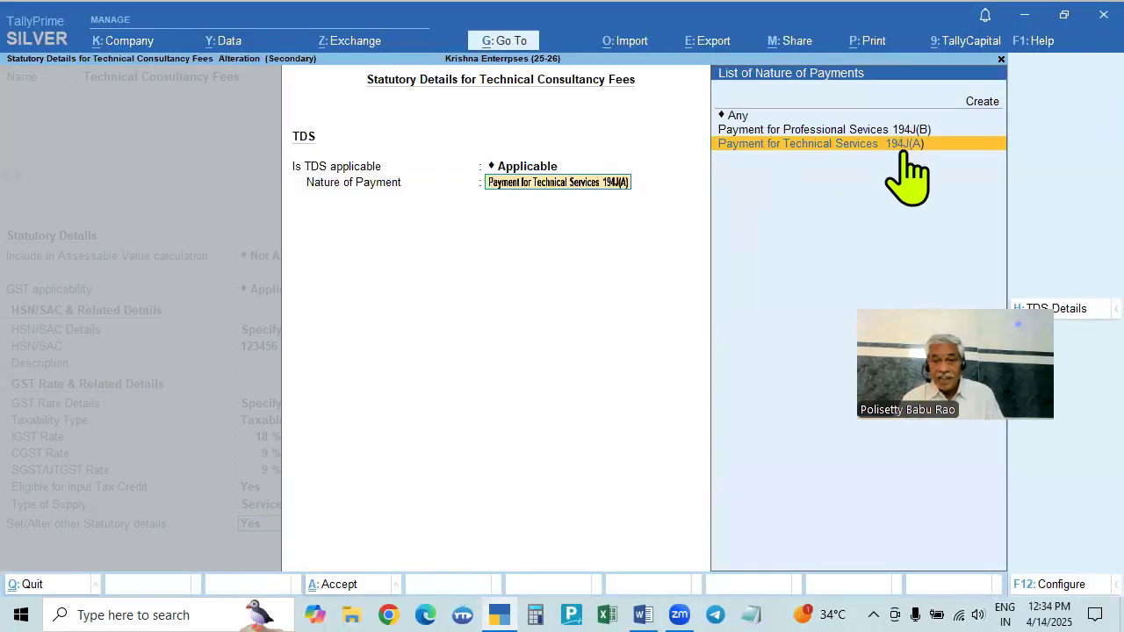
pyautogui.click(901, 150)
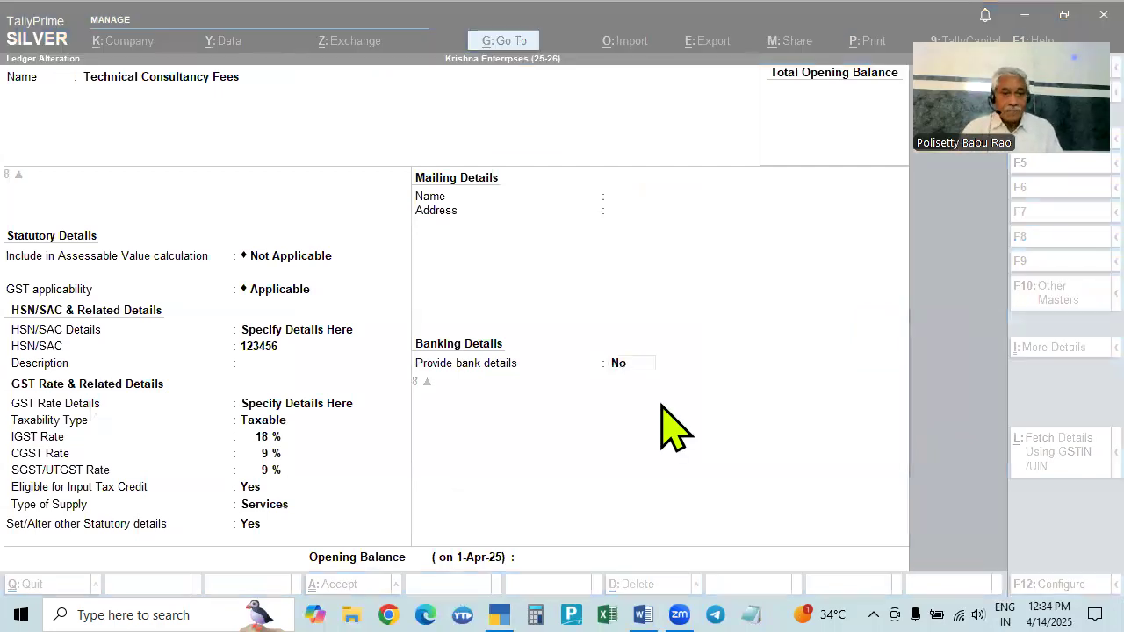
# - Accept the Technical Consultancy Fees ledger alteration
pyautogui.click(672, 430)
pyautogui.press('Return')
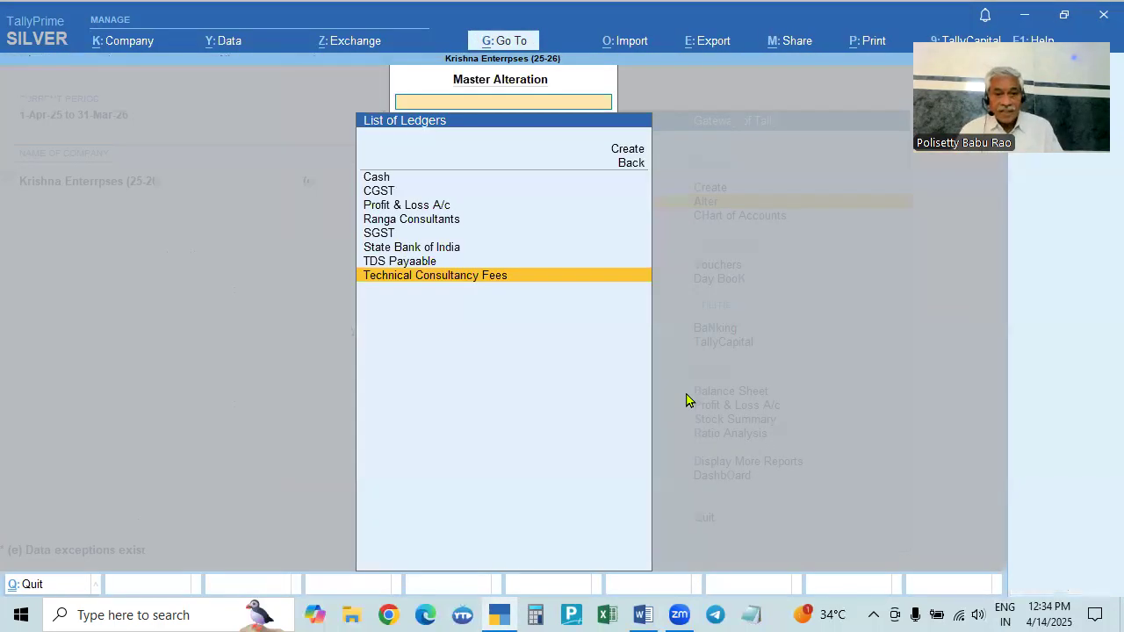
pyautogui.hotkey('alt', 'Tab')
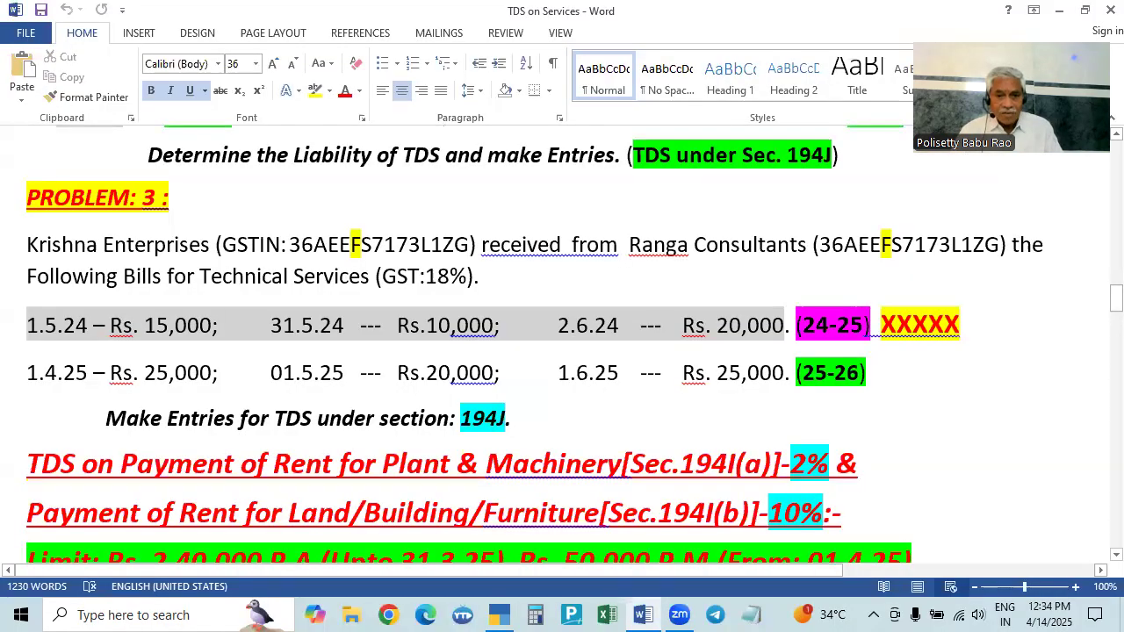
pyautogui.hotkey('alt', 'Tab')
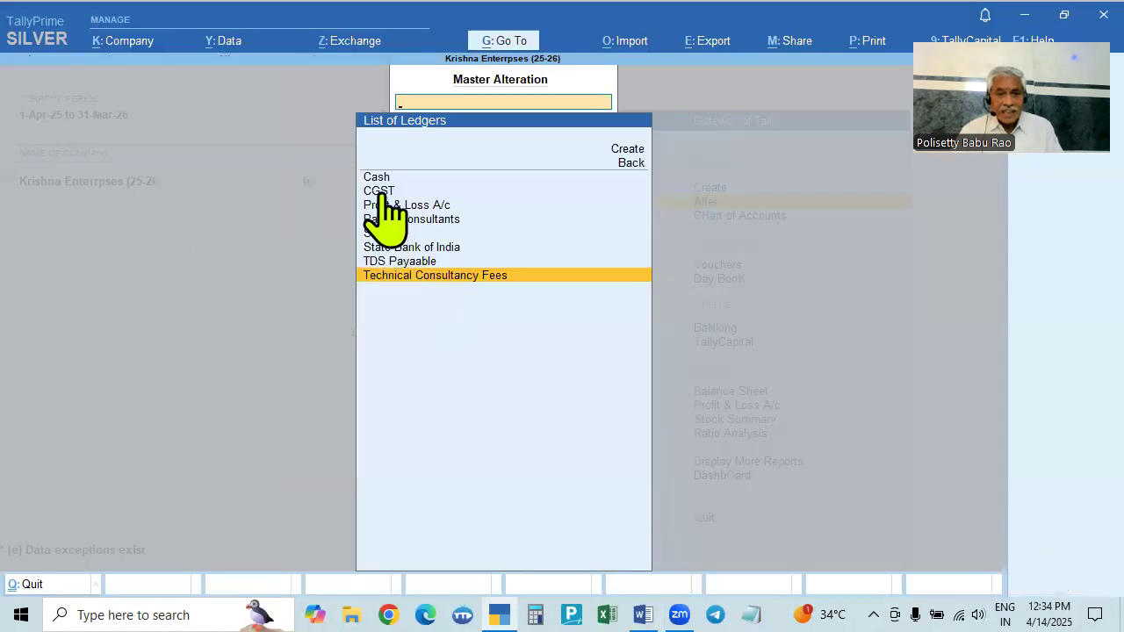
# - Open the CGST ledger and keep its duty type as GST
pyautogui.click(377, 191)
pyautogui.press('Return')
pyautogui.press('Return')
pyautogui.hotkey('alt', 'Tab')
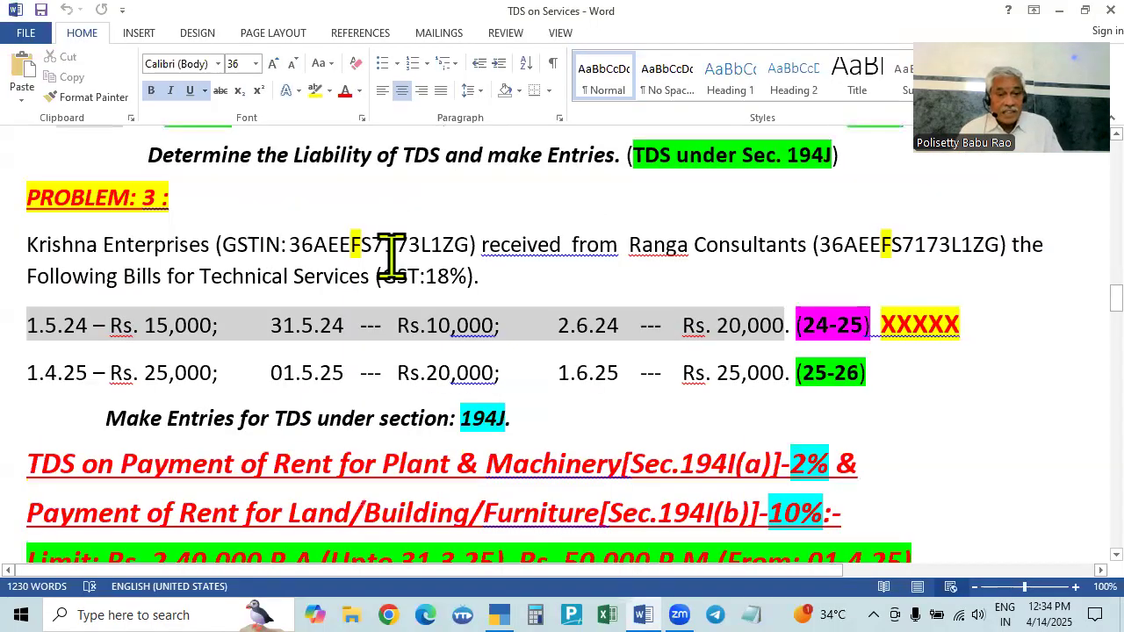
pyautogui.hotkey('alt', 'Tab')
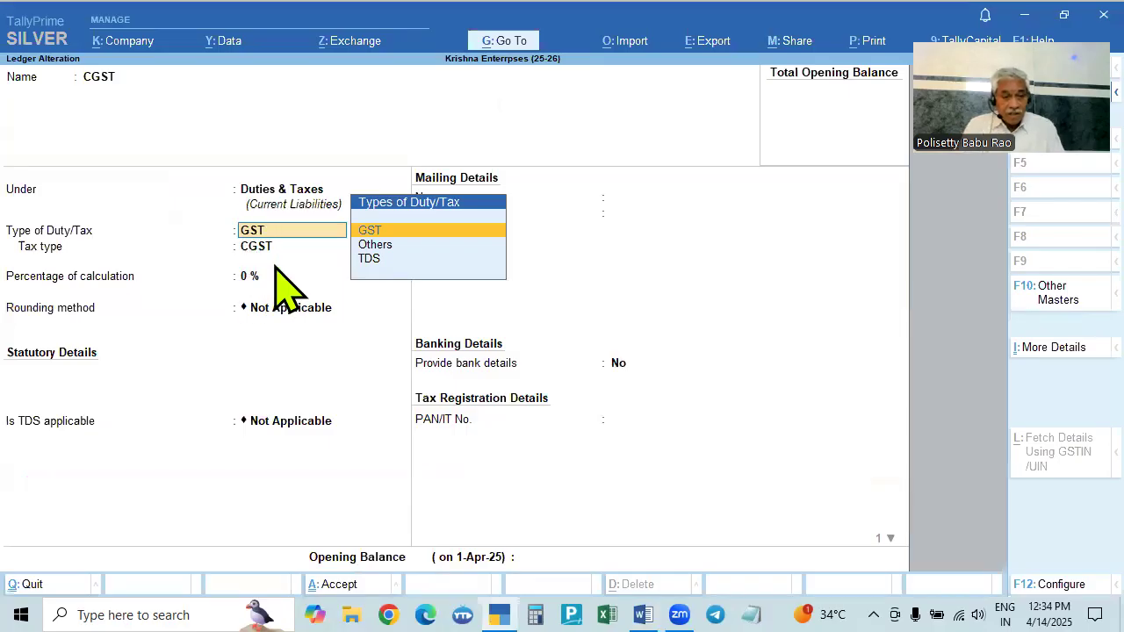
pyautogui.press('Return')
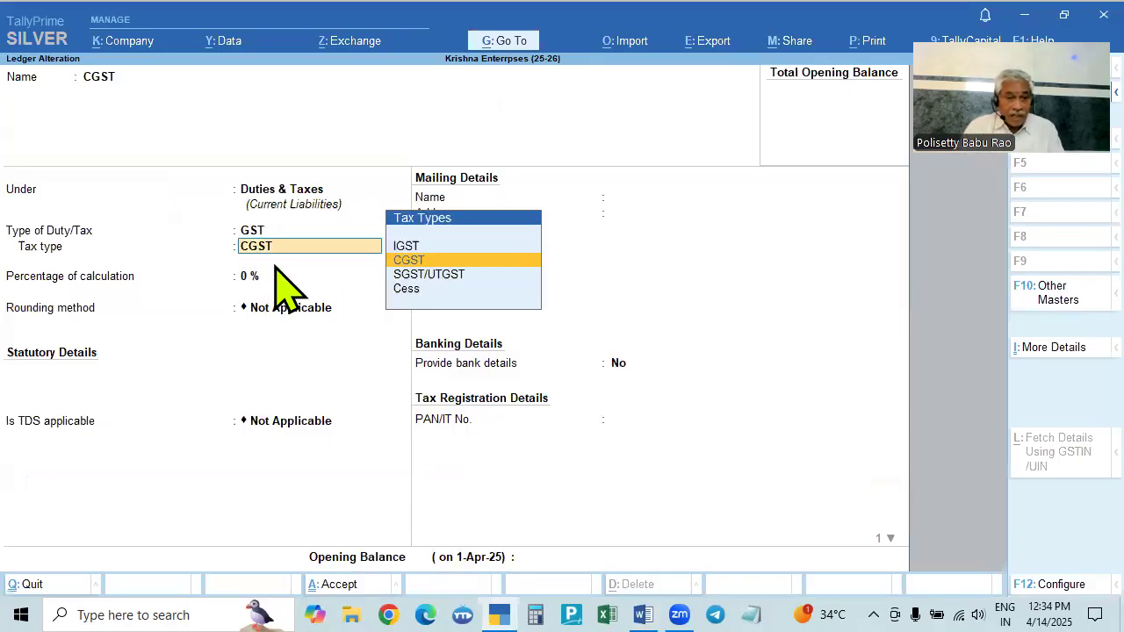
# - Set CGST's TDS applicability to Not Applicable, save it, and open the SGST ledger
pyautogui.click(274, 424)
pyautogui.click(276, 425)
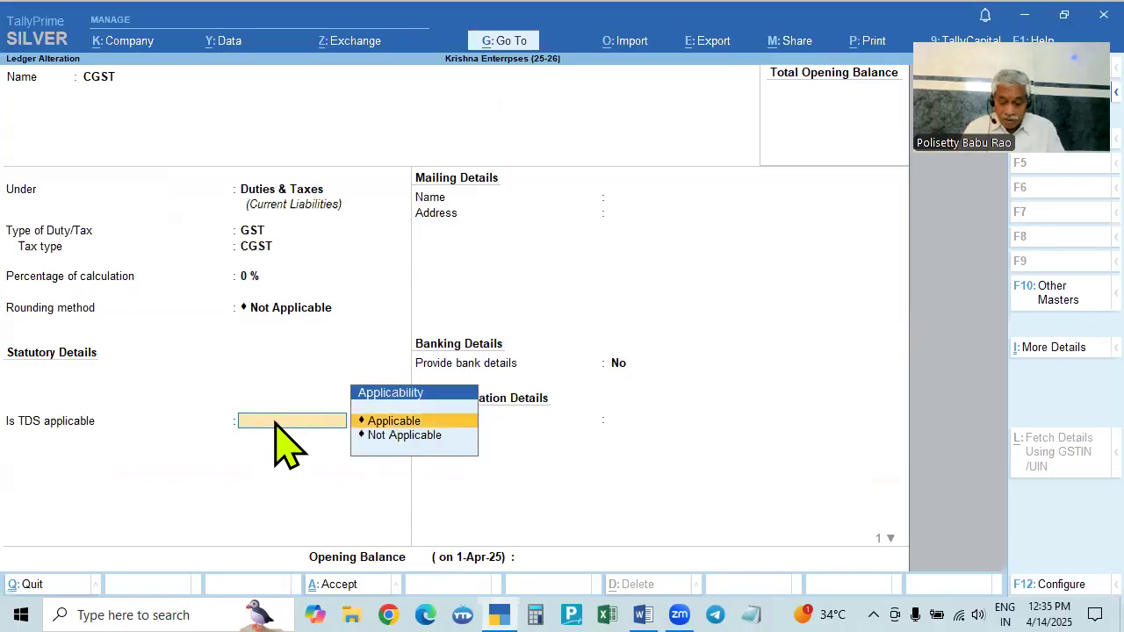
pyautogui.press('Down')
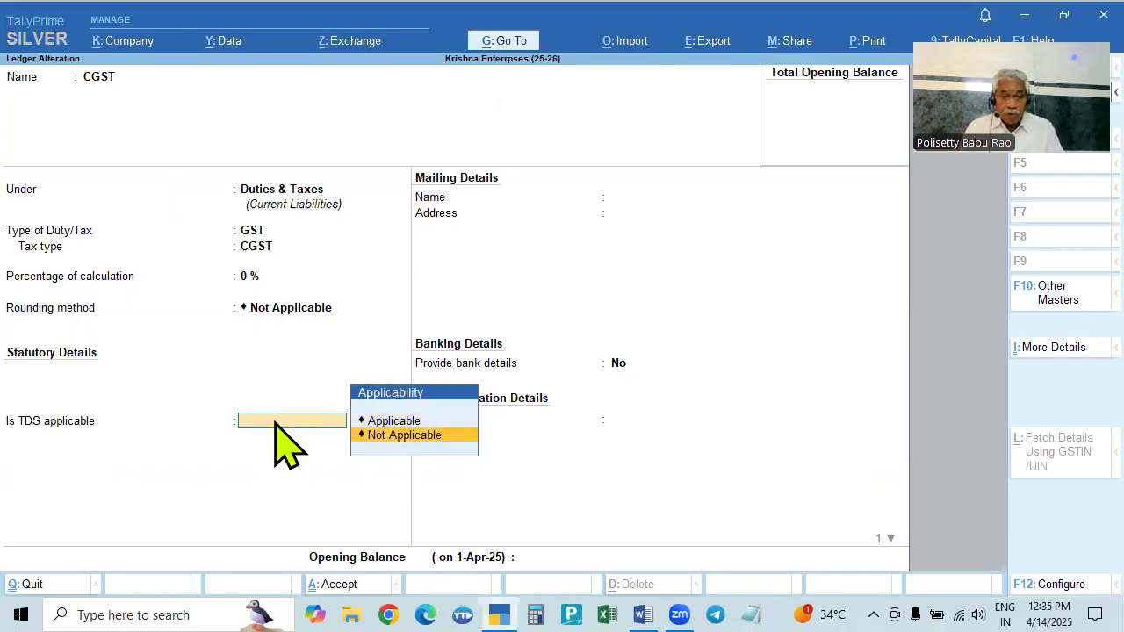
pyautogui.press('Up')
pyautogui.press('Up')
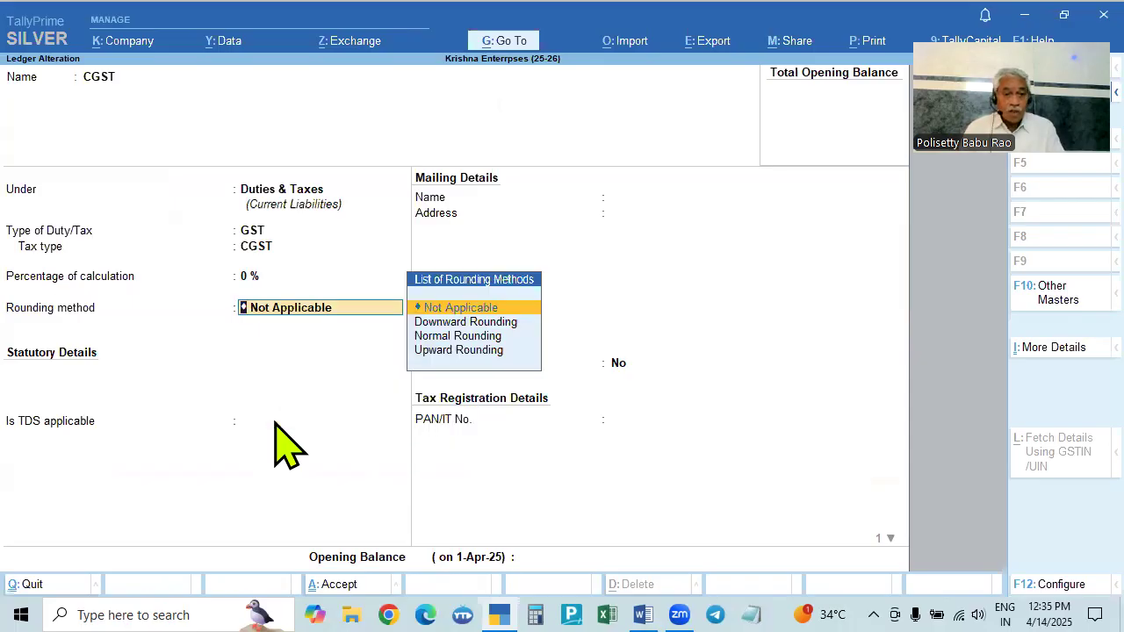
pyautogui.press('Return')
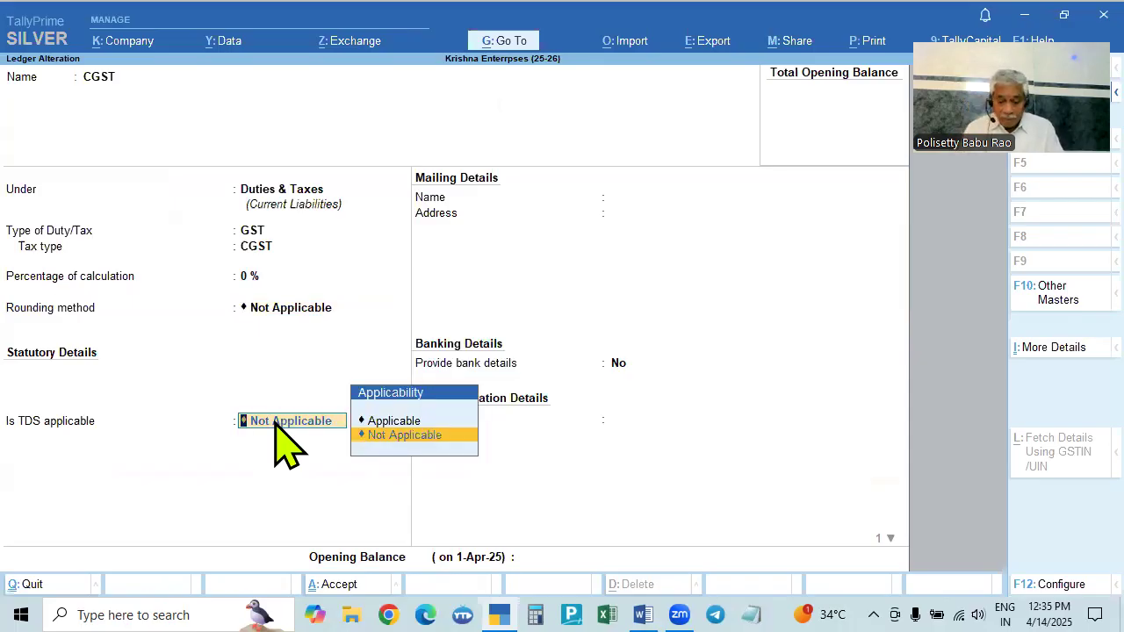
pyautogui.press('BackSpace')
pyautogui.press('Down')
pyautogui.press('Down')
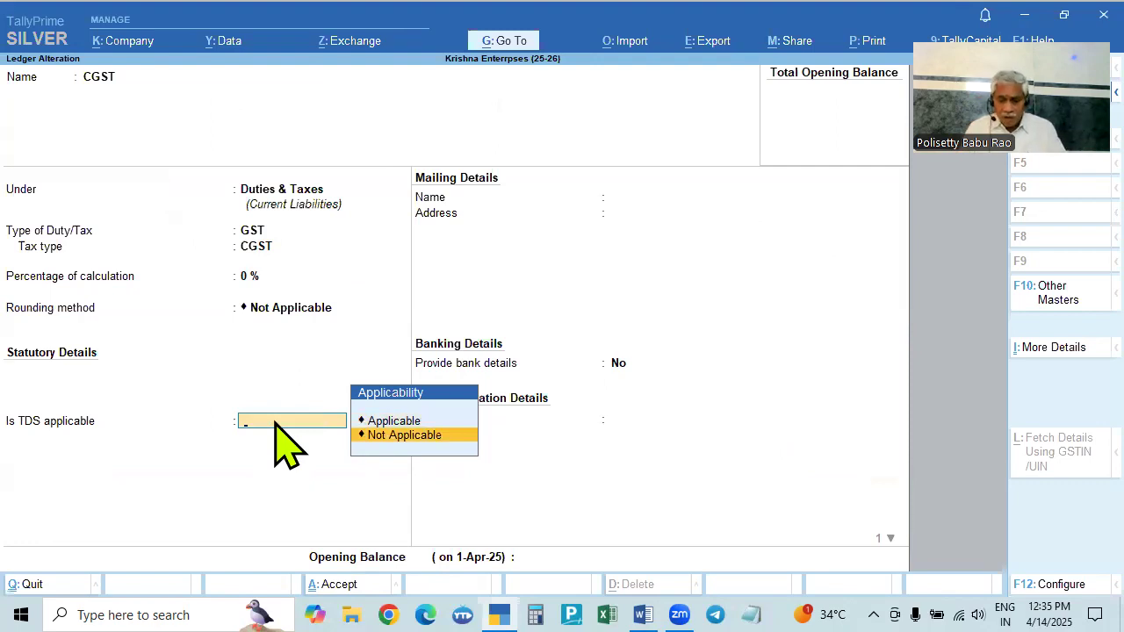
pyautogui.press('Return')
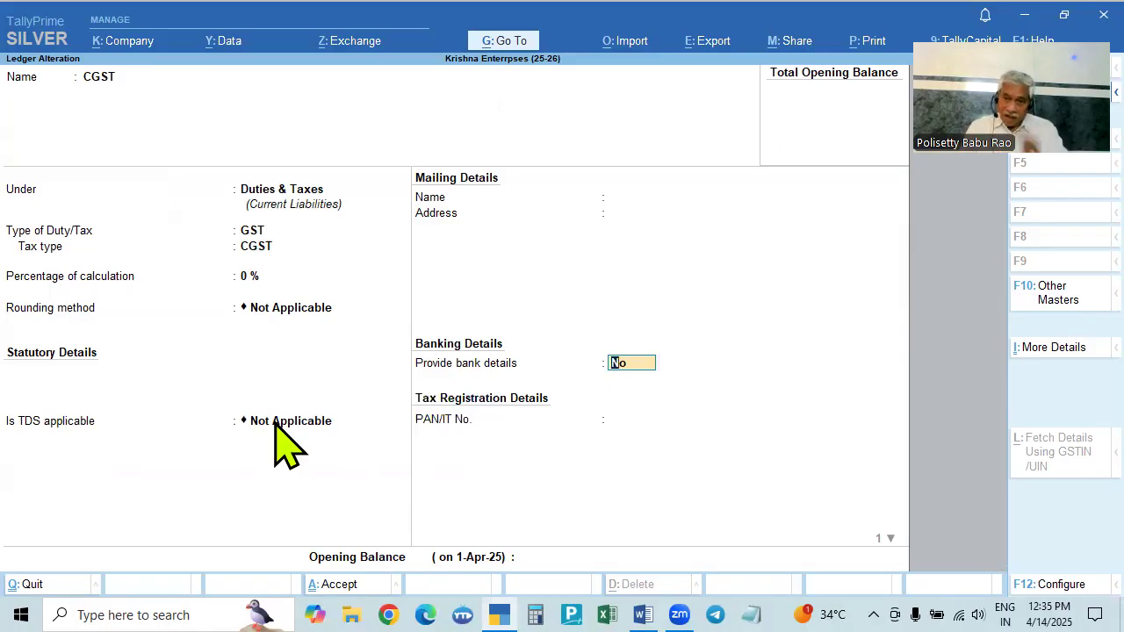
pyautogui.press('Return')
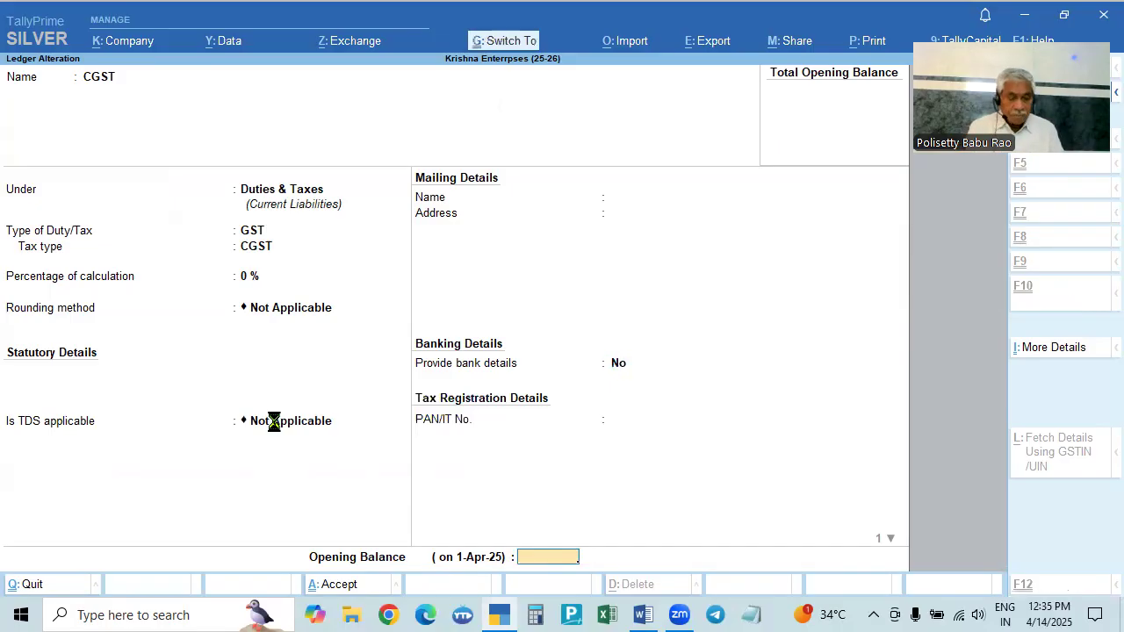
pyautogui.press('Return')
pyautogui.press('Down')
pyautogui.press('Down')
pyautogui.press('Down')
pyautogui.press('Return')
pyautogui.press('Return')
pyautogui.press('Return')
pyautogui.press('Return')
pyautogui.press('Return')
pyautogui.press('Return')
pyautogui.press('Return')
pyautogui.press('Return')
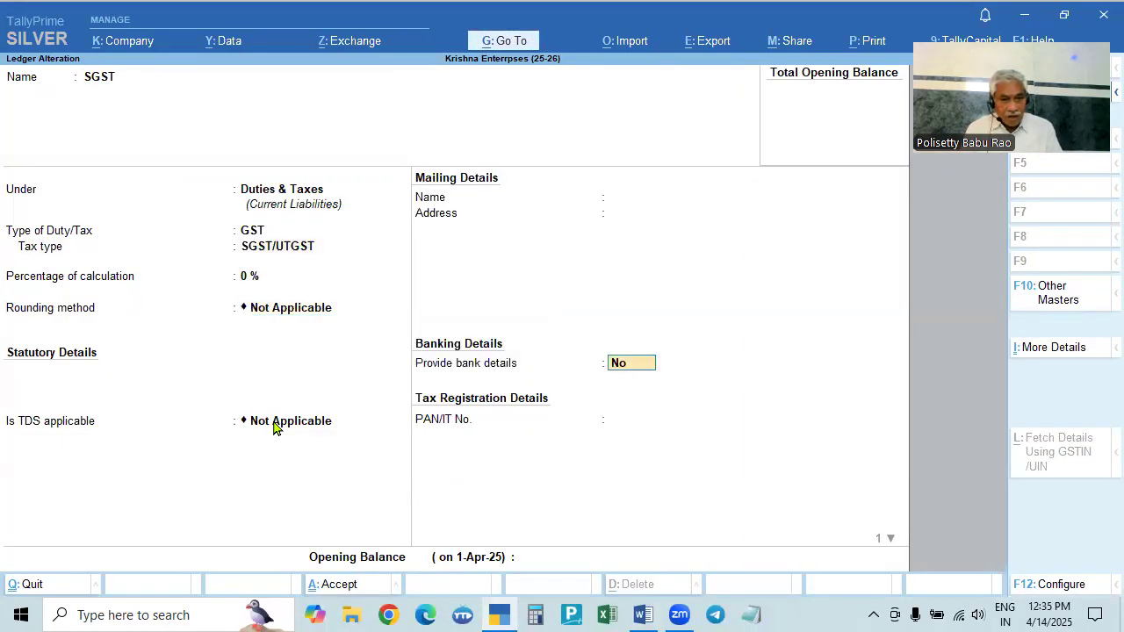
# - Set the SGST ledger's TDS applicability to Not Applicable and save it
pyautogui.press('BackSpace')
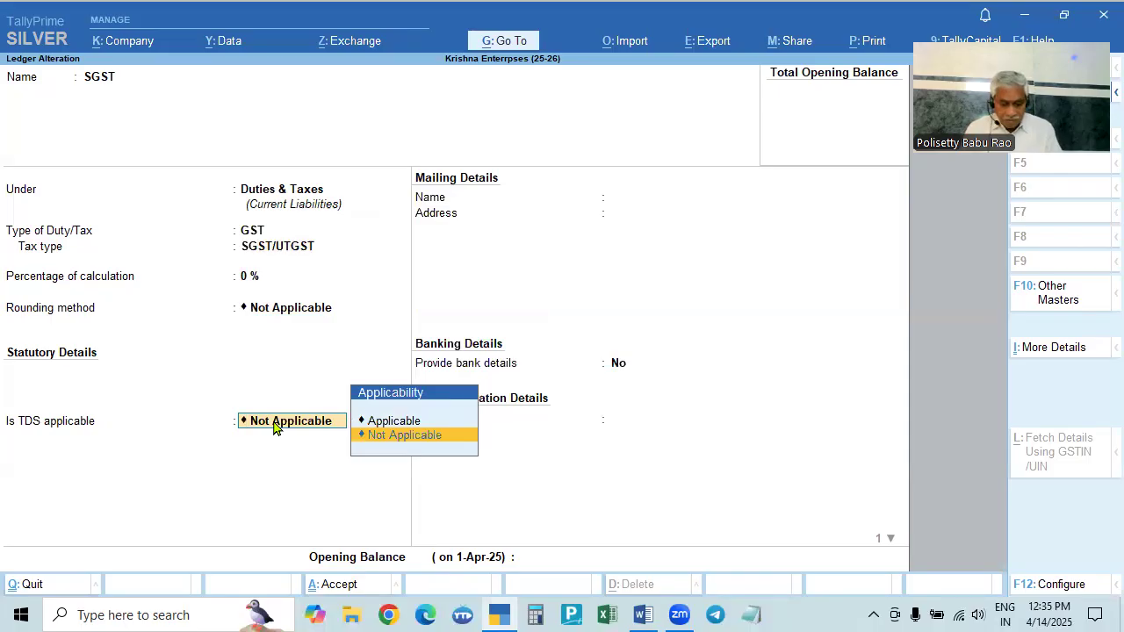
pyautogui.press('space')
pyautogui.press('Down')
pyautogui.press('Down')
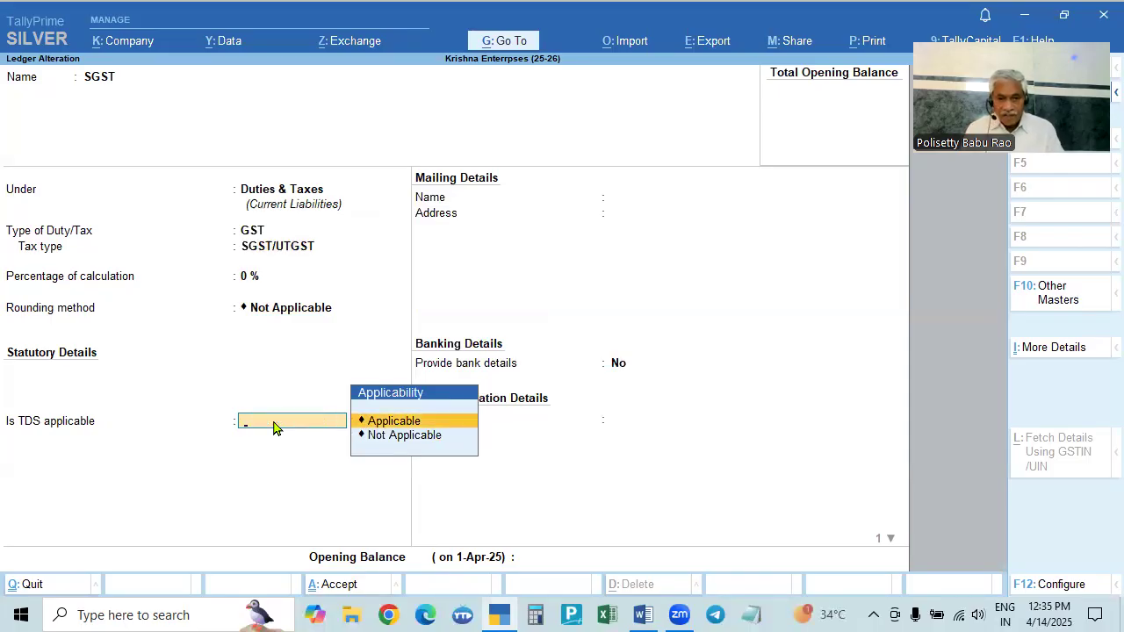
pyautogui.press('Return')
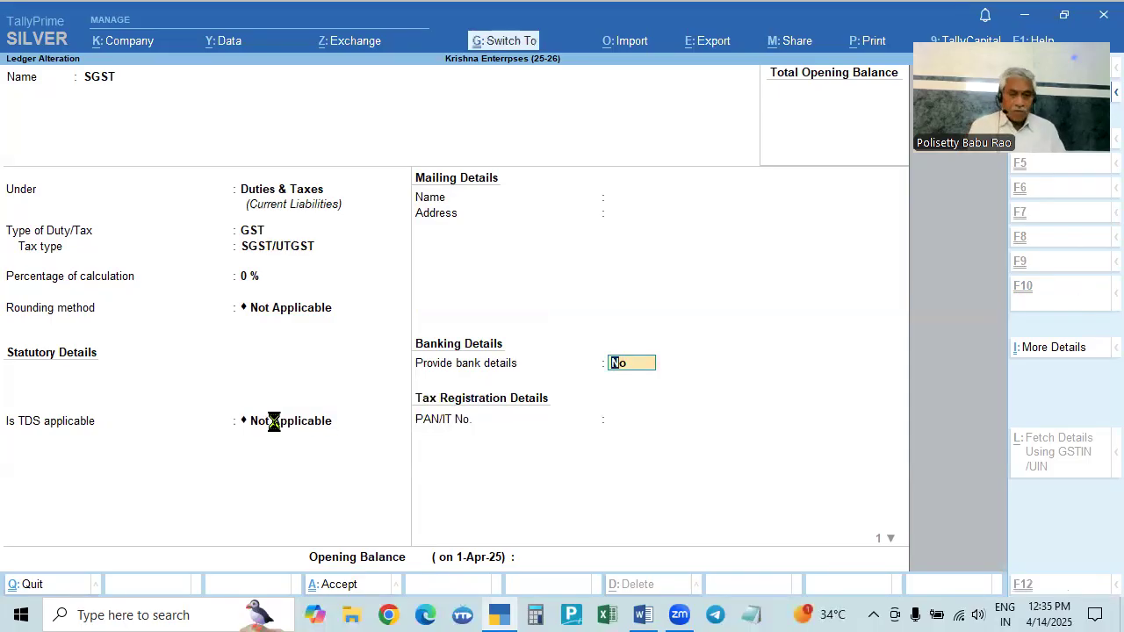
pyautogui.hotkey('ctrl', 'a')
# - Open the TDS Payaable ledger from the list of ledgers
pyautogui.press('Up')
pyautogui.press('Down')
pyautogui.press('Down')
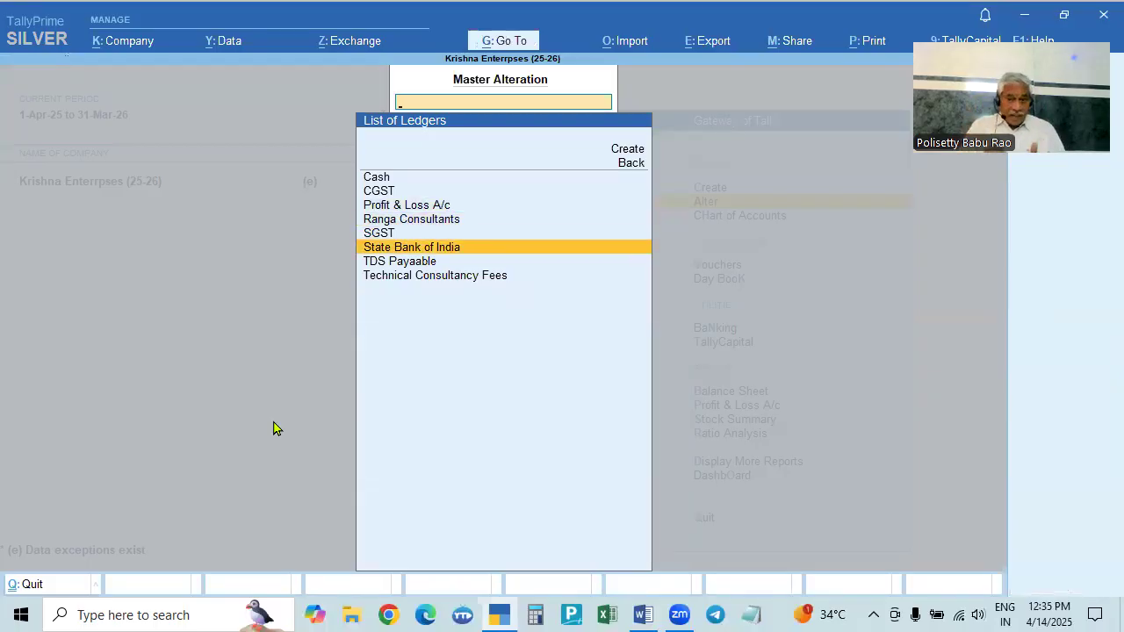
pyautogui.press('Down')
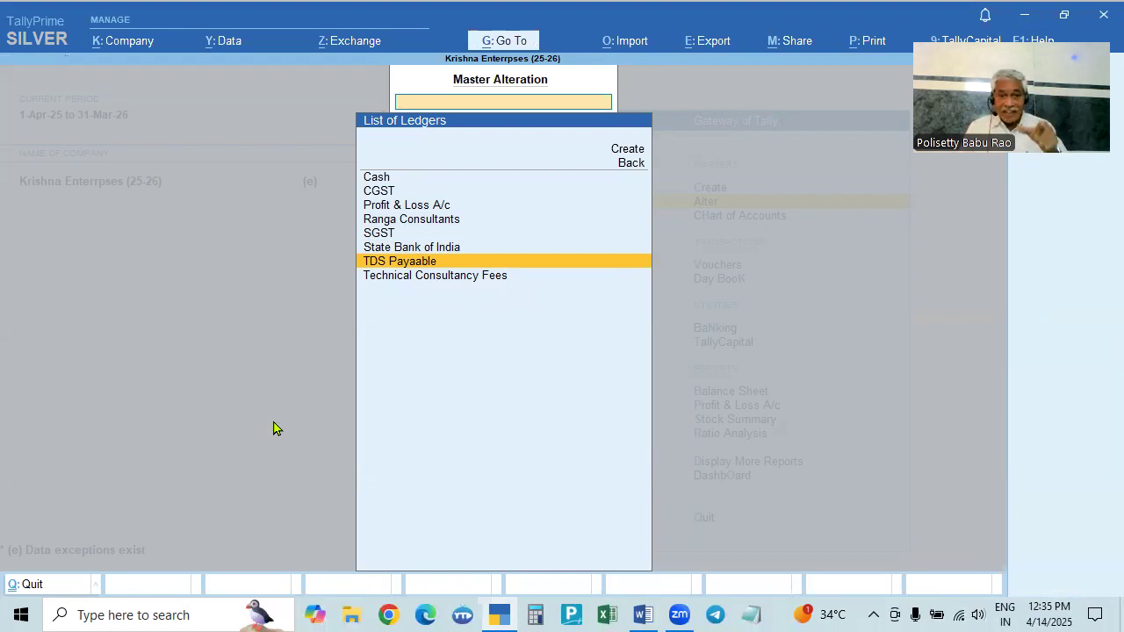
pyautogui.press('Return')
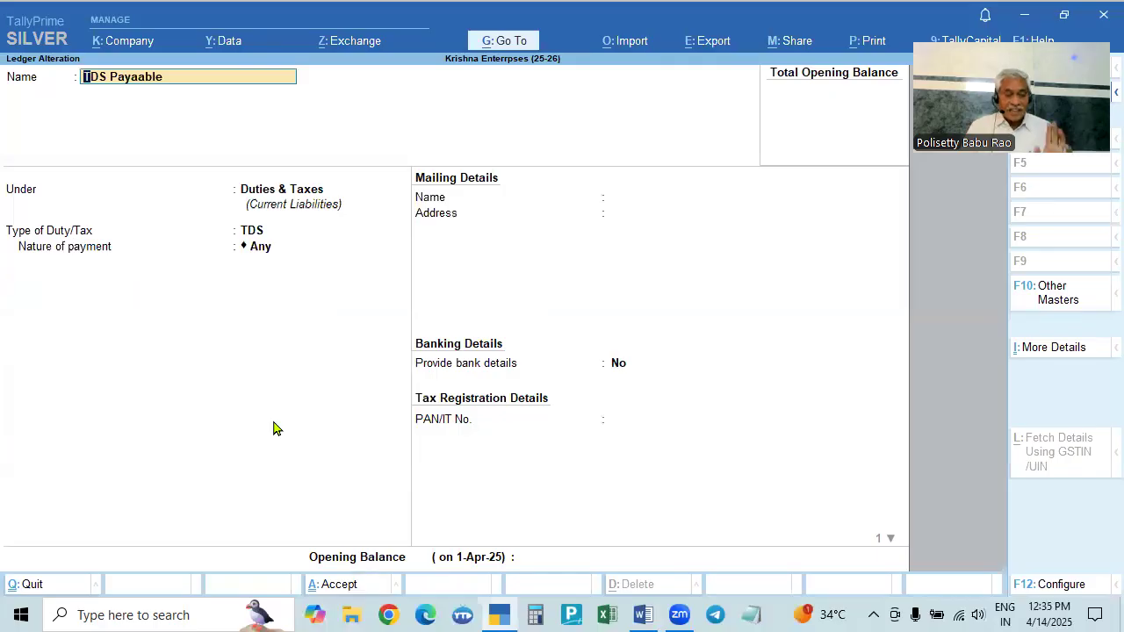
pyautogui.hotkey('alt', 'Tab')
pyautogui.hotkey('alt', 'Tab')
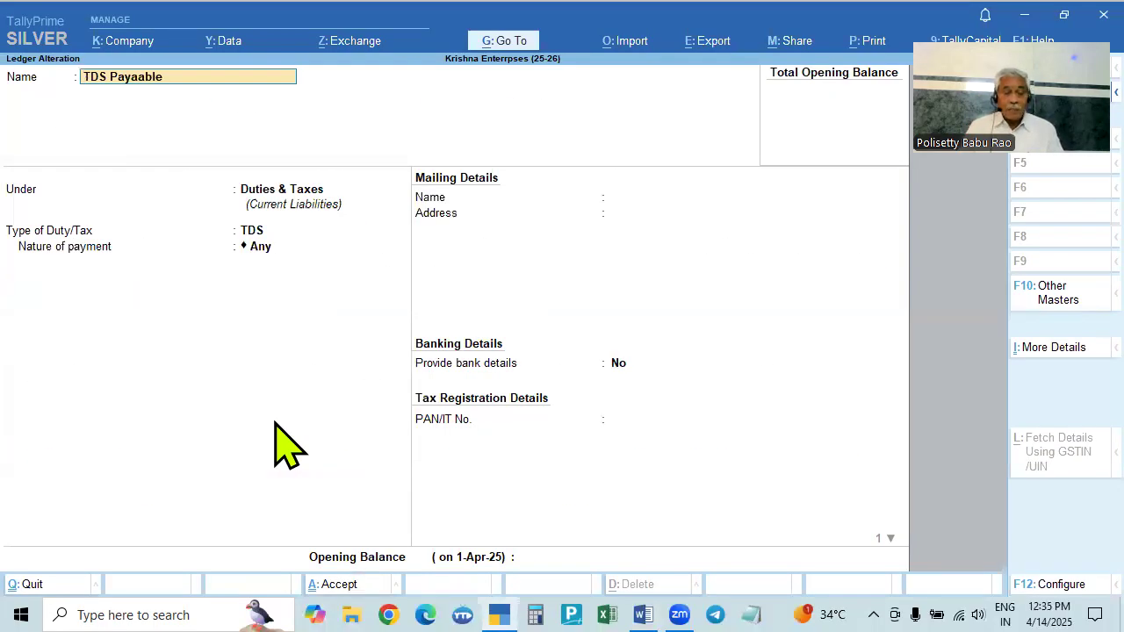
pyautogui.hotkey('alt', 'Tab')
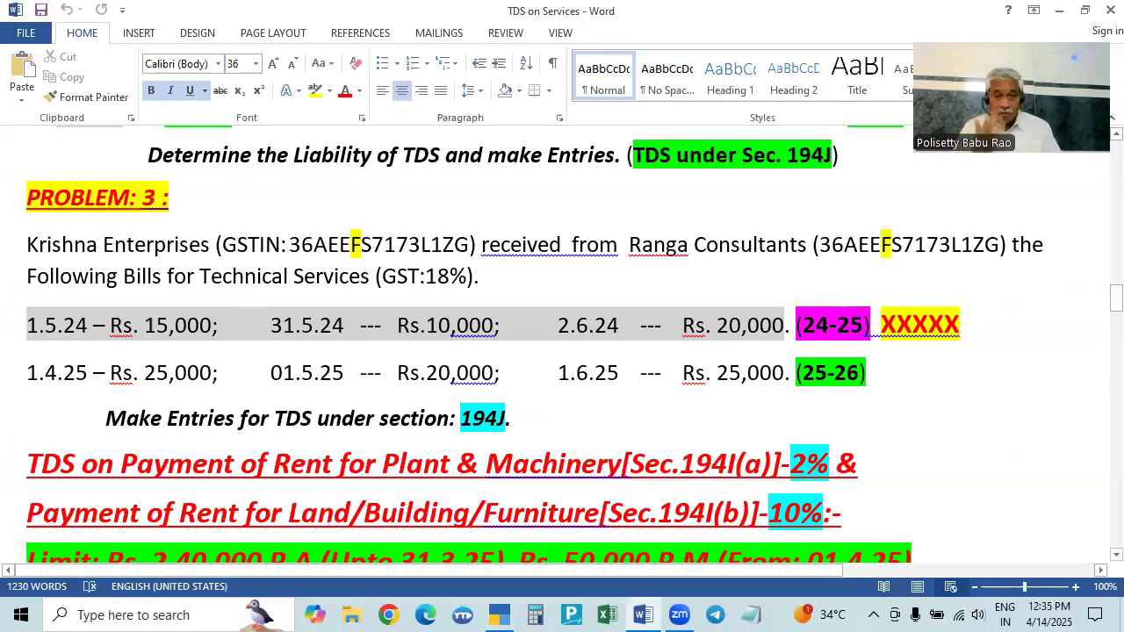
pyautogui.hotkey('alt', 'Tab')
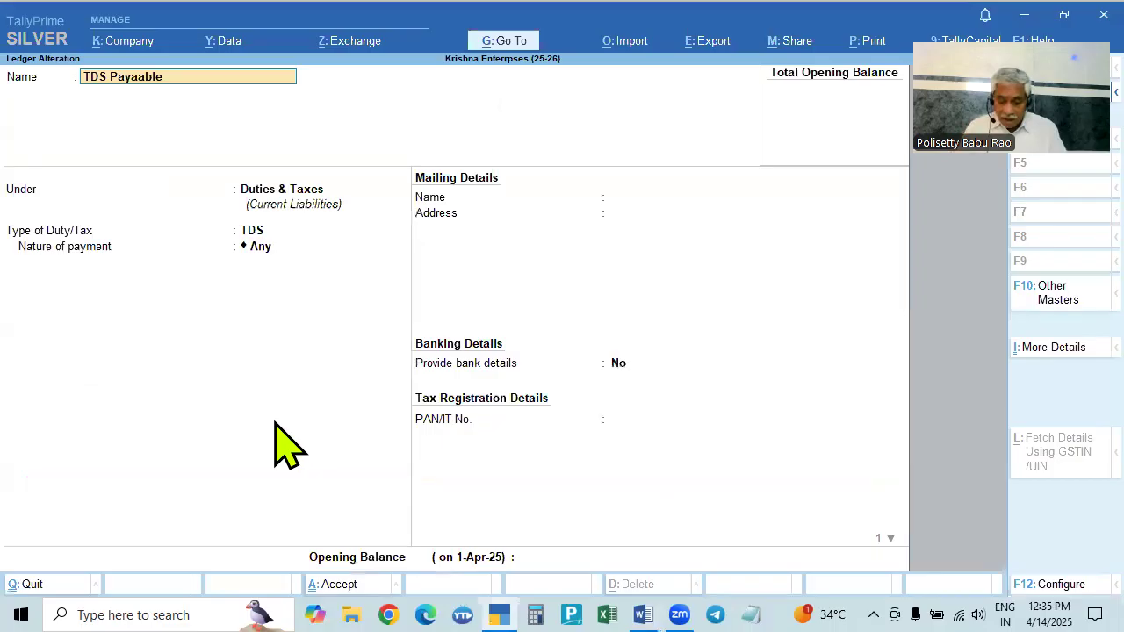
pyautogui.write('94J')
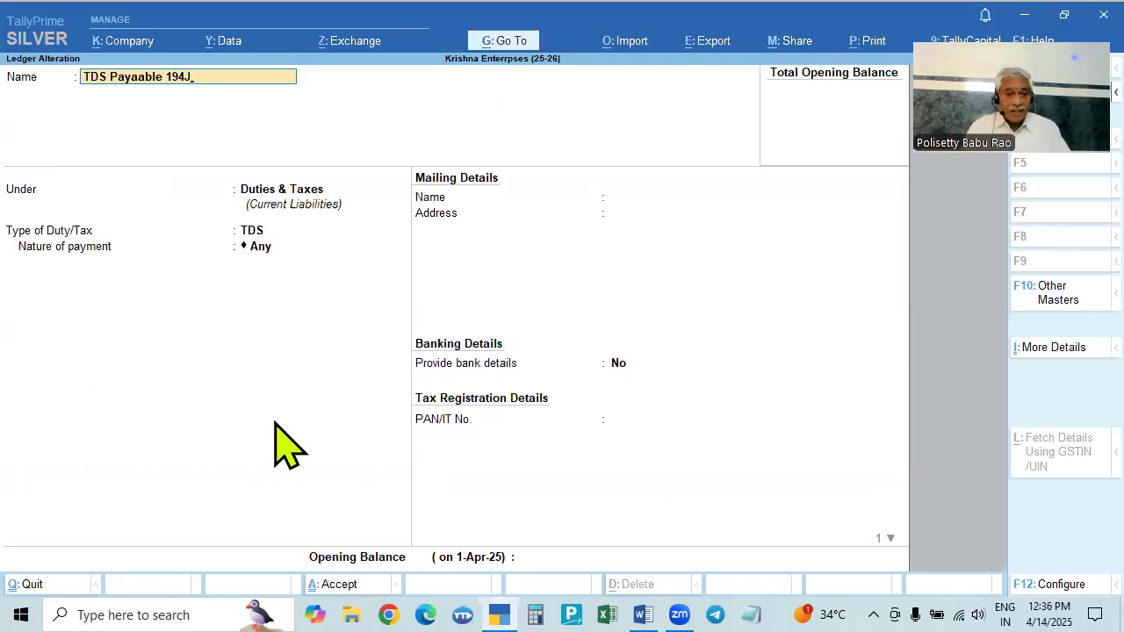
pyautogui.press('Return')
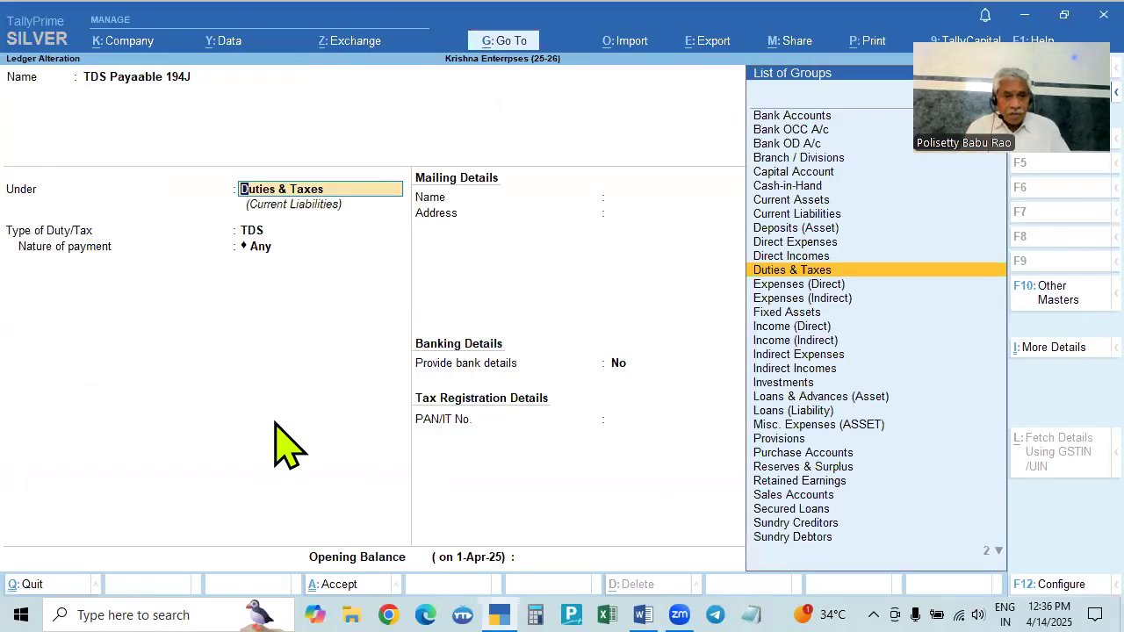
pyautogui.press('BackSpace')
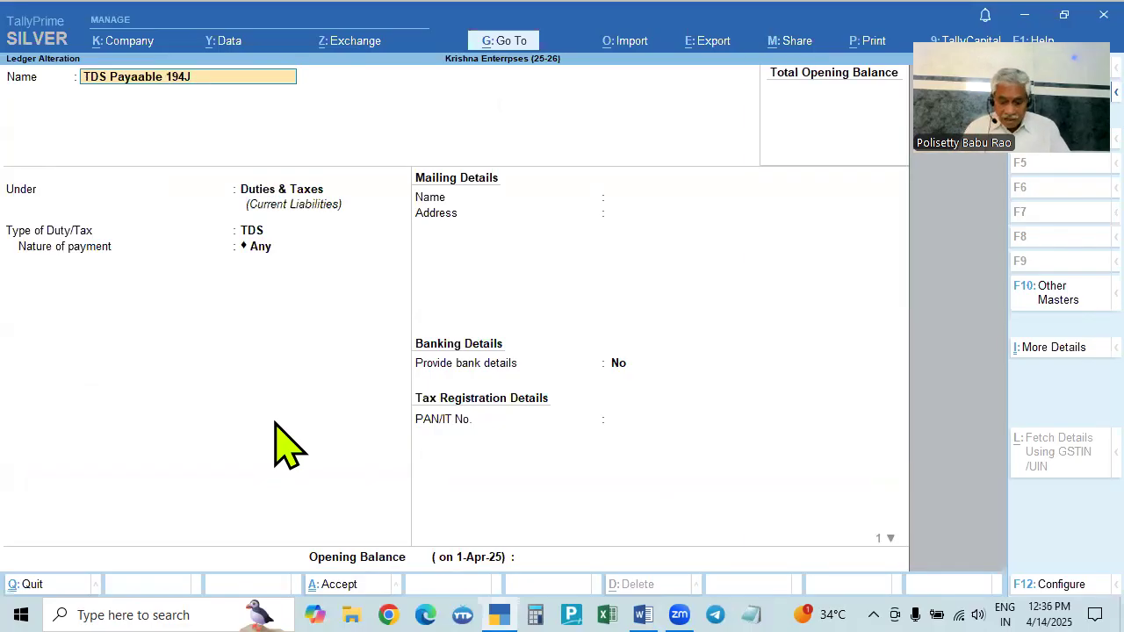
pyautogui.hotkey('alt', 'space')
pyautogui.press('Escape')
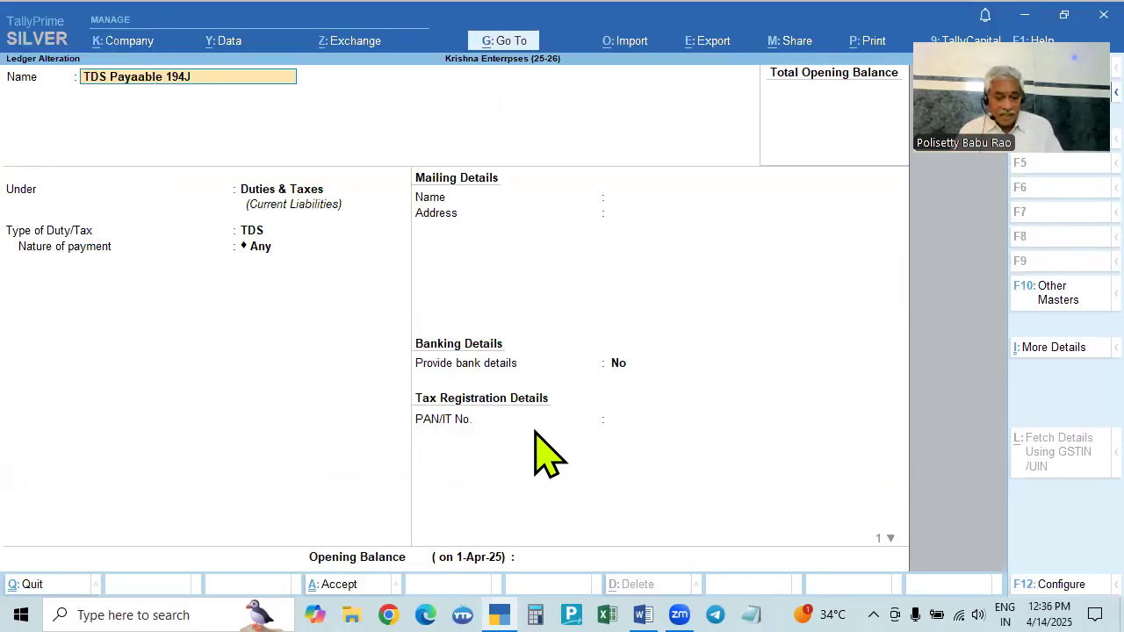
pyautogui.hotkey('alt', 'Tab')
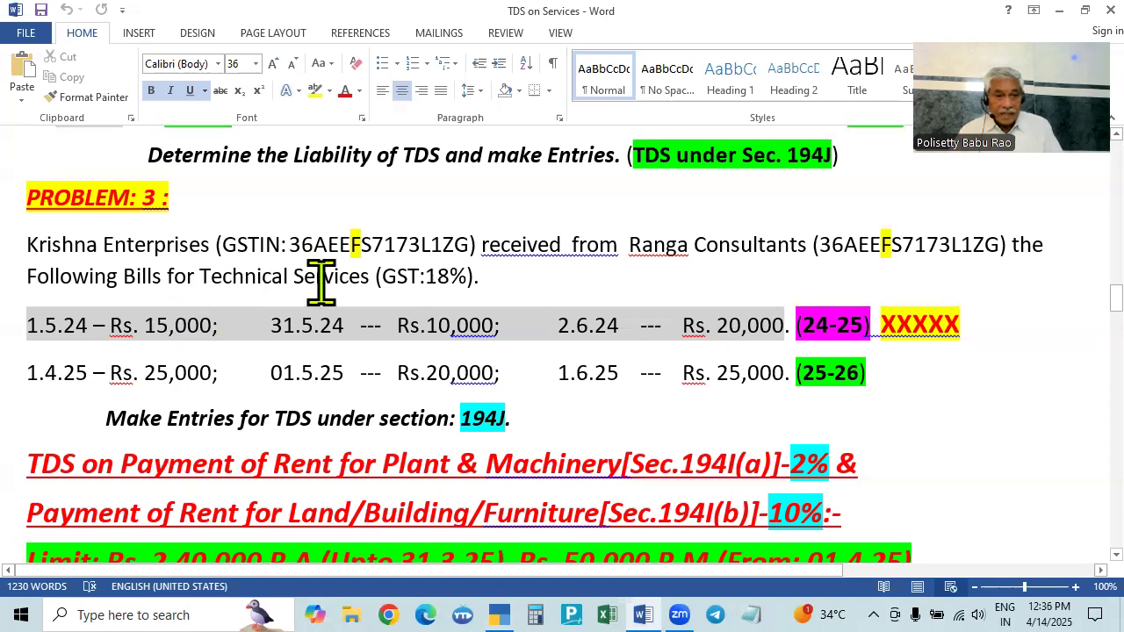
pyautogui.scroll(8, 356, 255)
pyautogui.scroll(3, 352, 268)
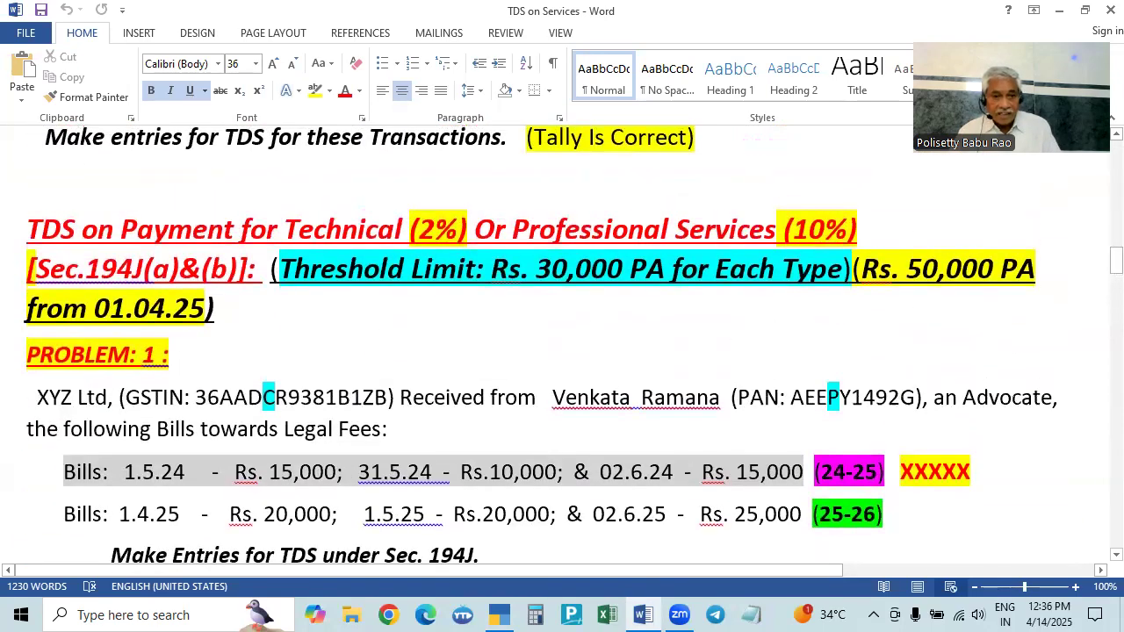
pyautogui.hotkey('alt', 'Tab')
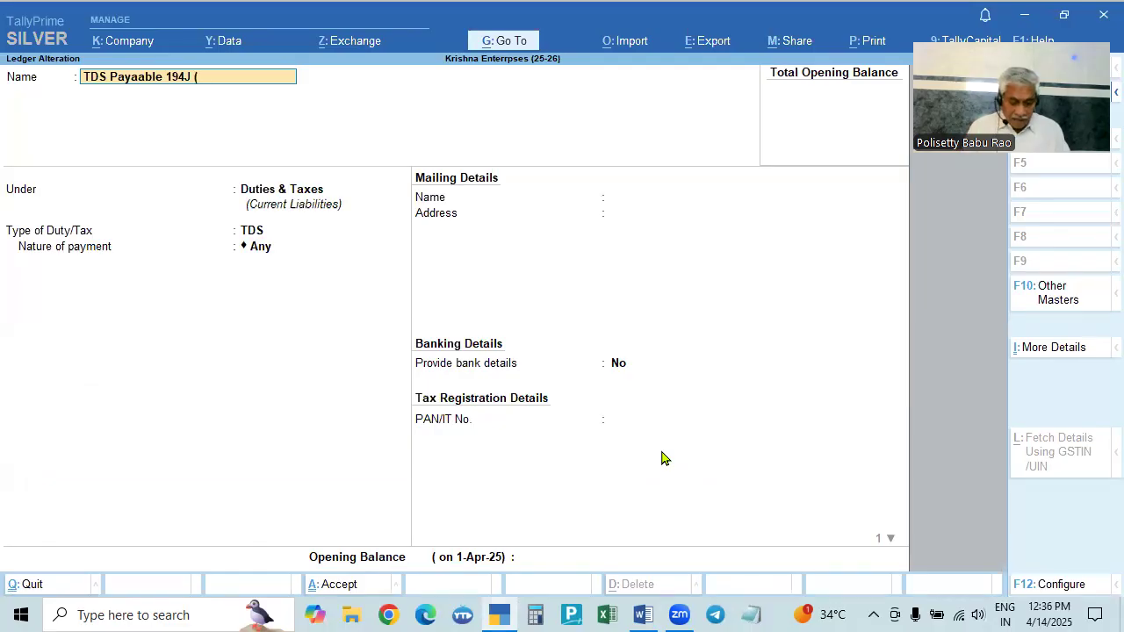
pyautogui.write('A)')
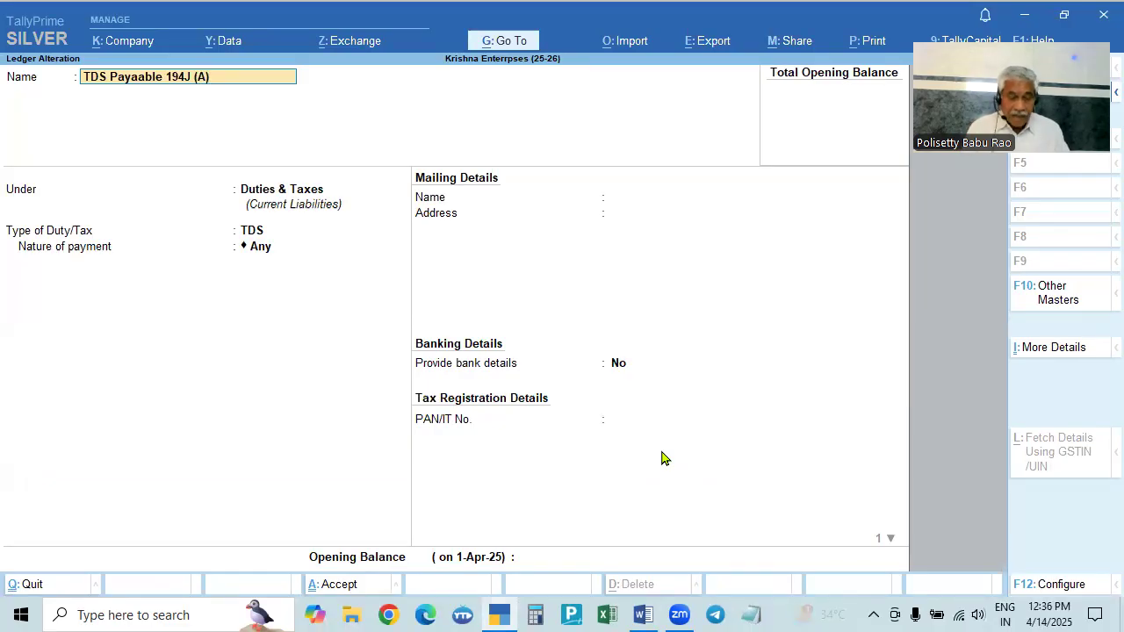
pyautogui.press('Return')
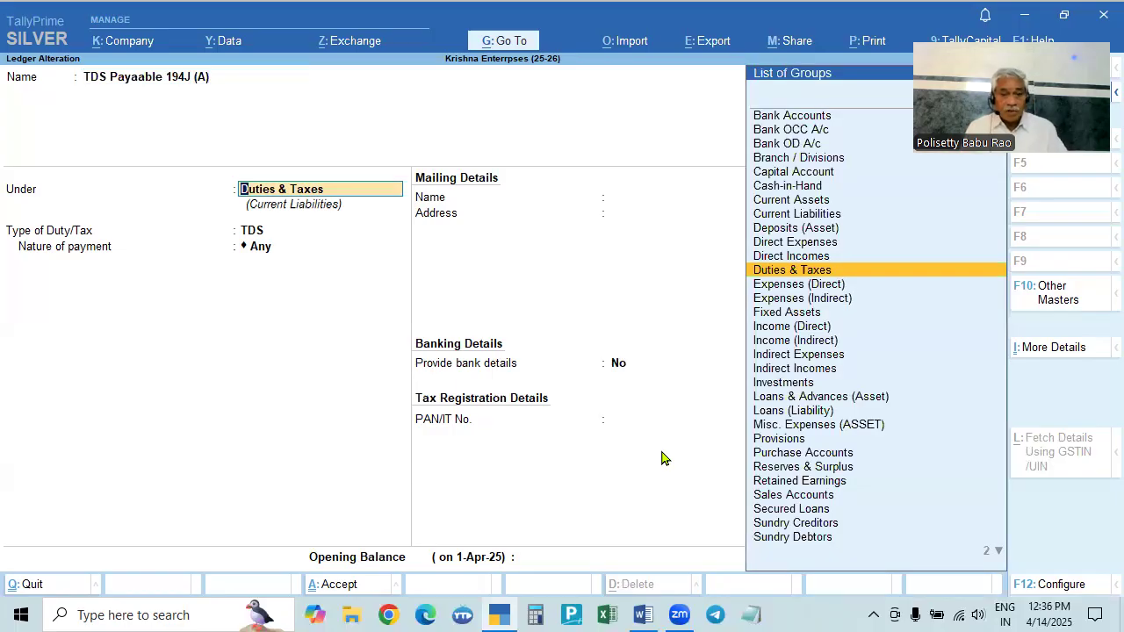
pyautogui.press('Return')
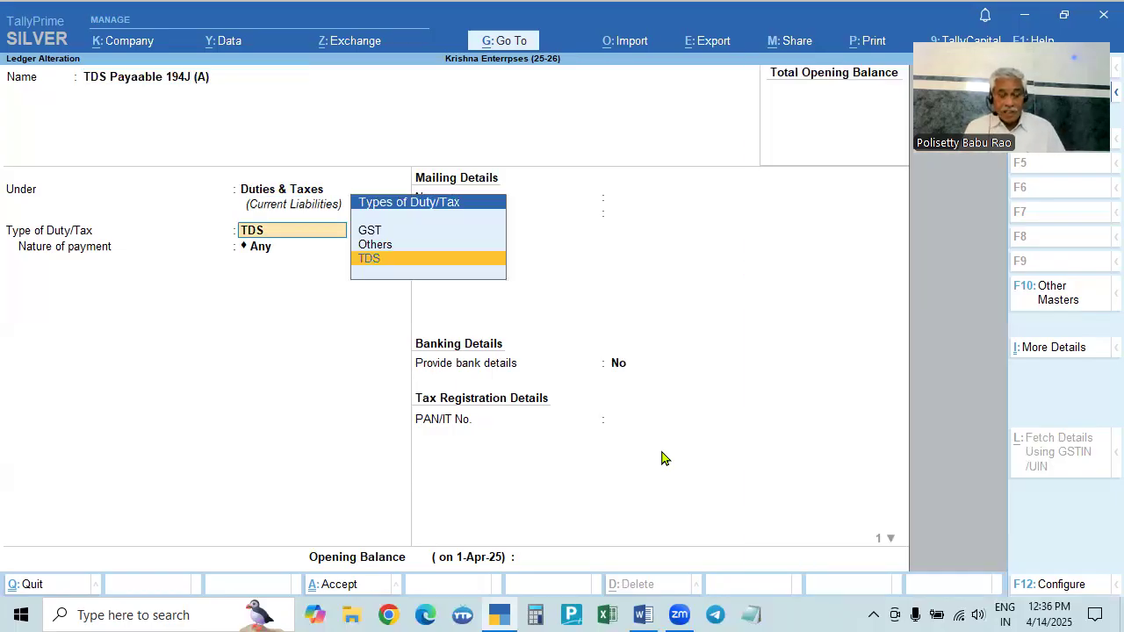
pyautogui.press('Return')
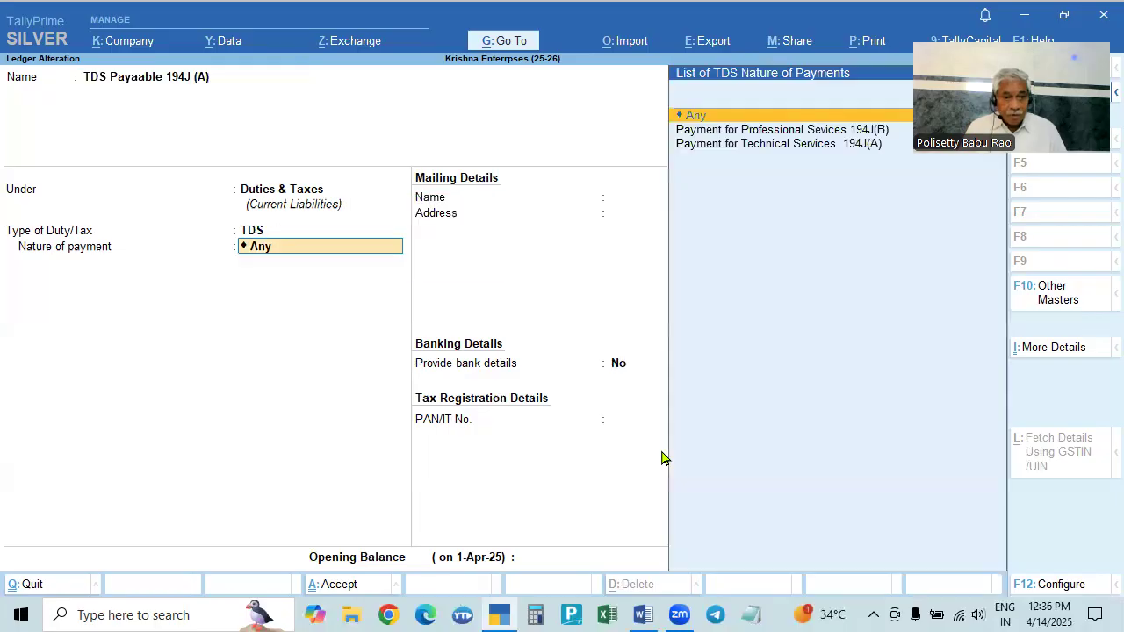
pyautogui.press('Down')
pyautogui.press('Down')
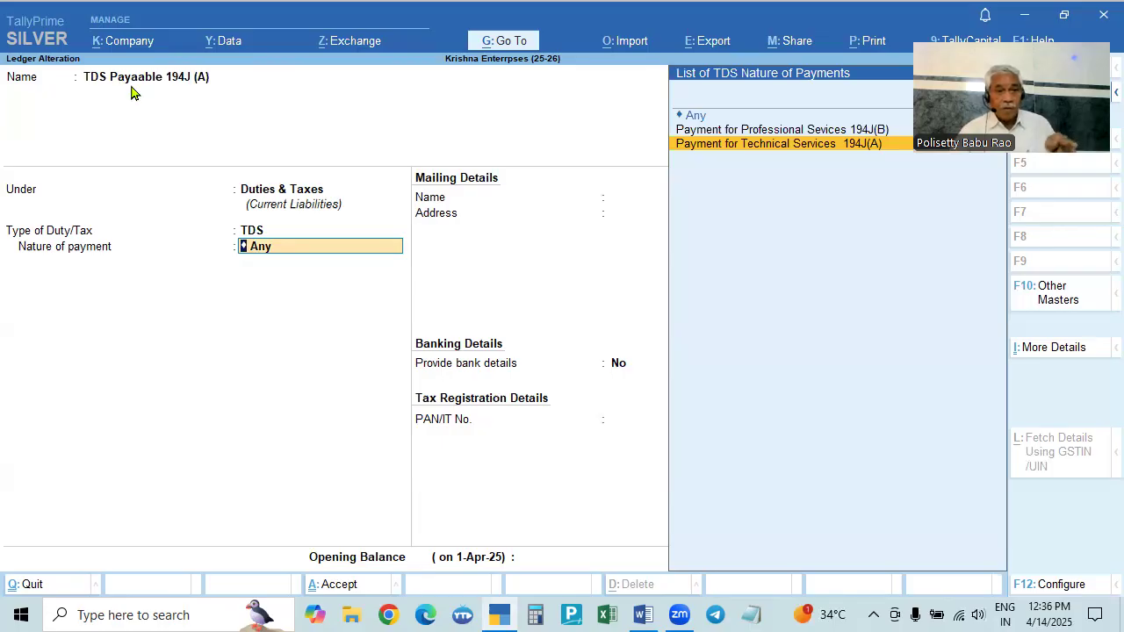
pyautogui.click(215, 90)
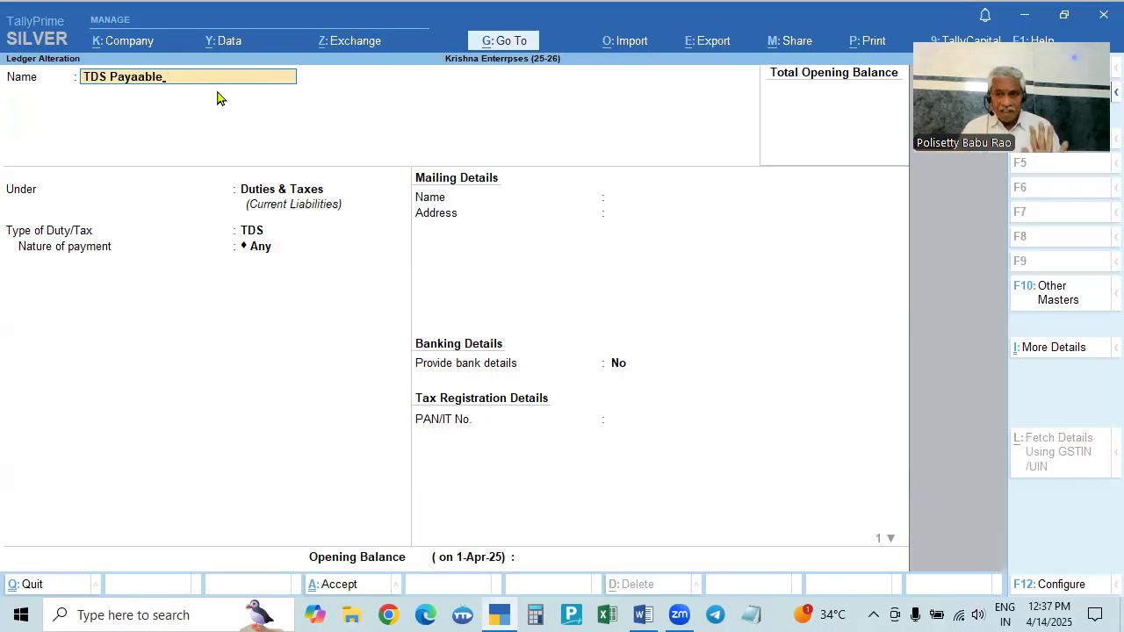
# - Keep the TDS Payaable ledger's nature of payment as Any and save it
pyautogui.press('Return')
pyautogui.press('Return')
pyautogui.press('Return')
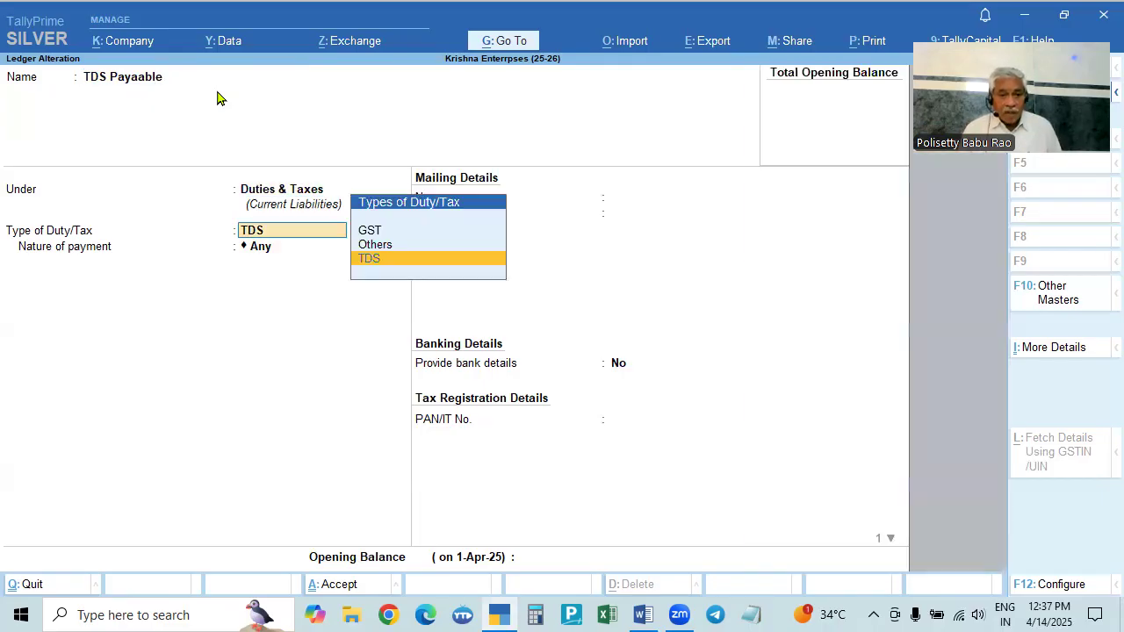
pyautogui.press('Down')
pyautogui.press('Down')
pyautogui.press('Up')
pyautogui.press('Up')
pyautogui.press('Down')
pyautogui.press('Down')
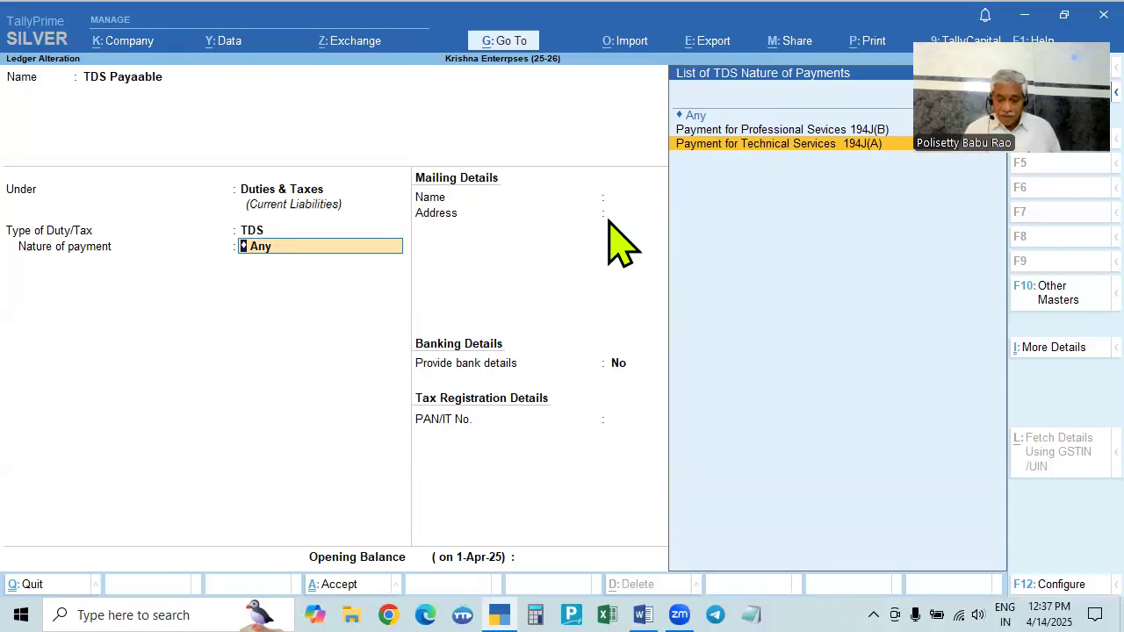
pyautogui.press('Up')
pyautogui.press('Up')
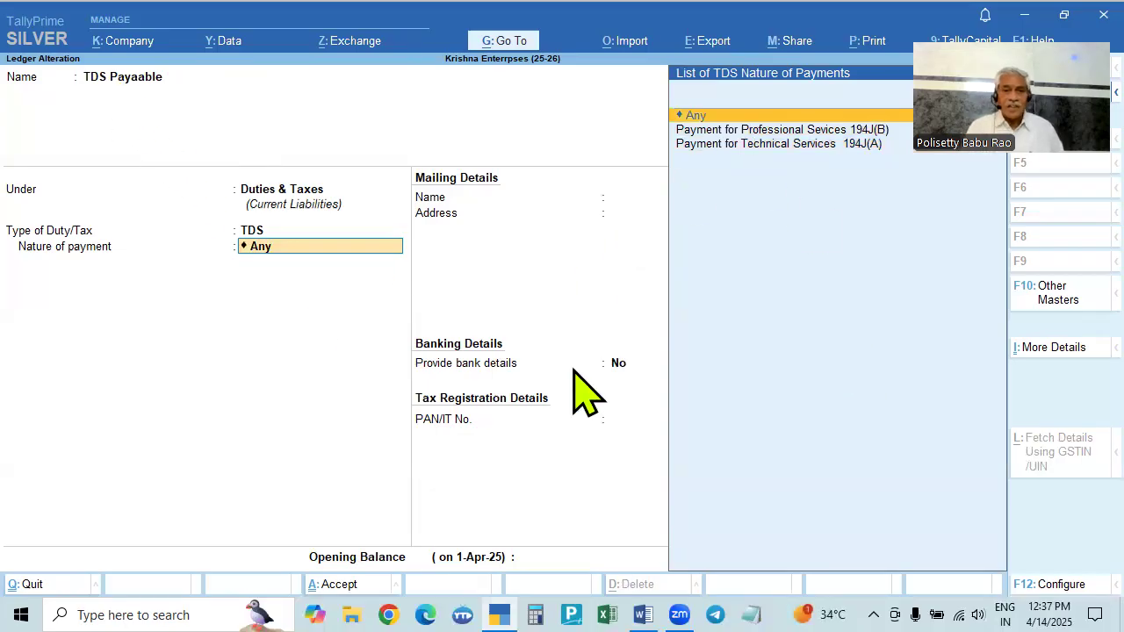
pyautogui.press('Return')
pyautogui.hotkey('ctrl', 'a')
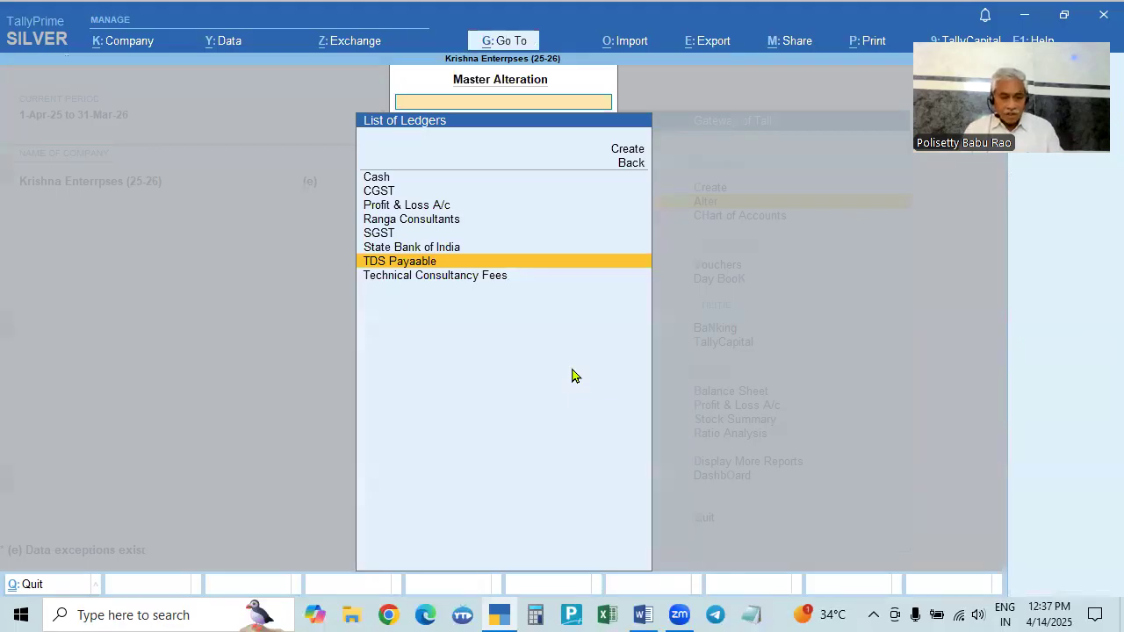
# - Open a new Payment voucher, then view Problem 3 in the TDS on Services document
pyautogui.press('Escape')
pyautogui.press('Escape')
pyautogui.press('Escape')
pyautogui.press('Escape')
pyautogui.press('Down')
pyautogui.press('Down')
pyautogui.press('Down')
pyautogui.press('Return')
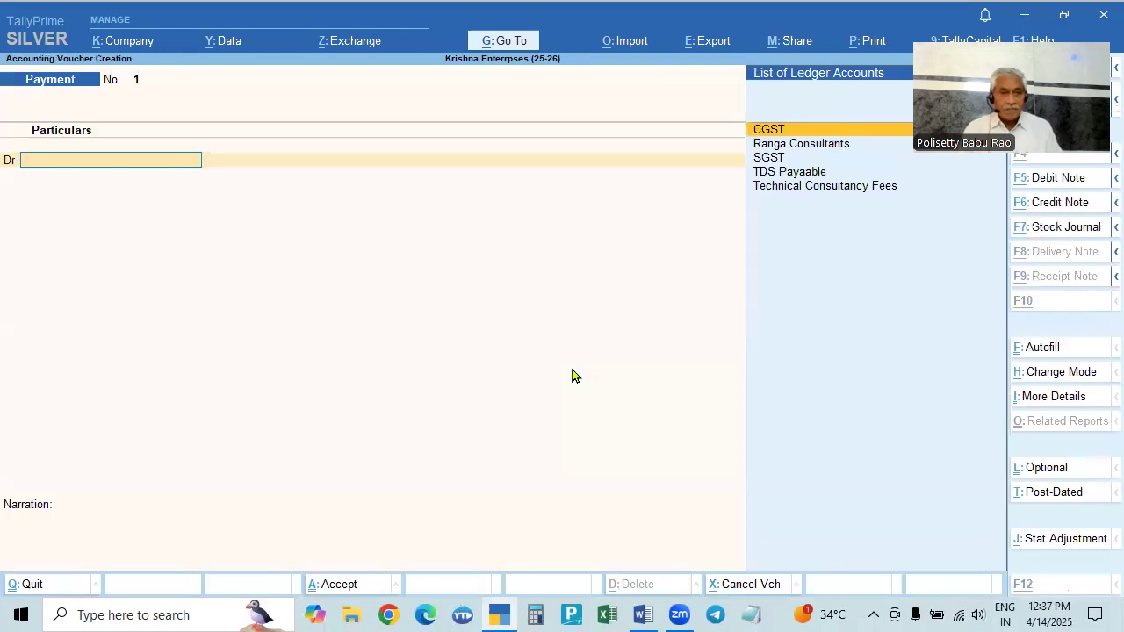
pyautogui.hotkey('alt', 'Tab')
pyautogui.scroll(-15, 453, 415)
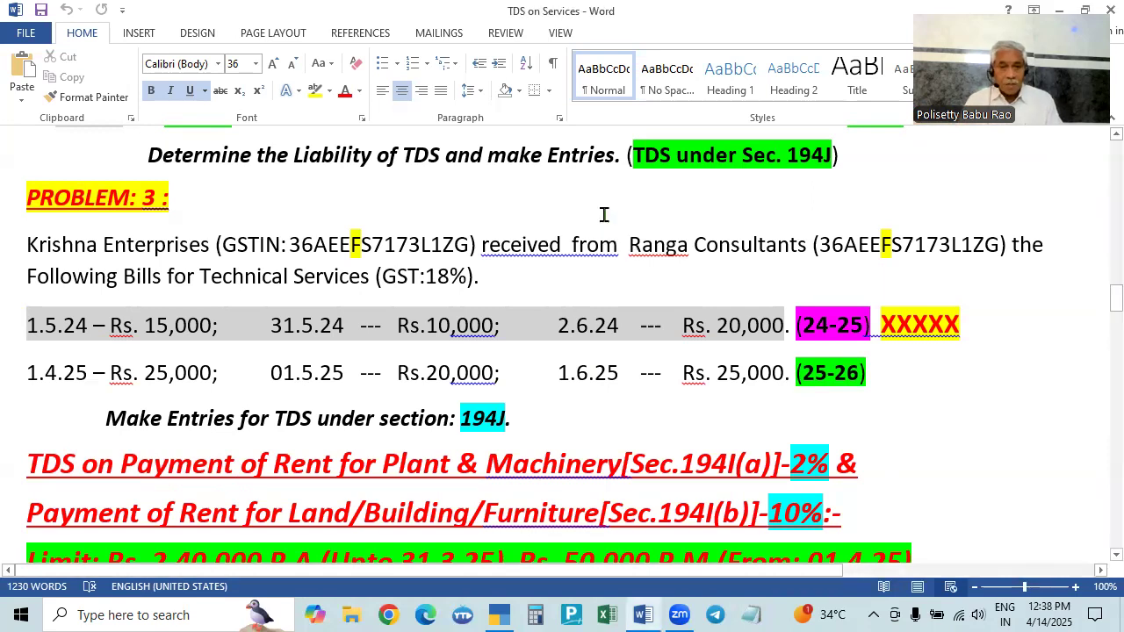
# - Start a Purchase voucher, trying Item Invoice mode before returning to Accounting Invoice
pyautogui.hotkey('alt', 'Tab')
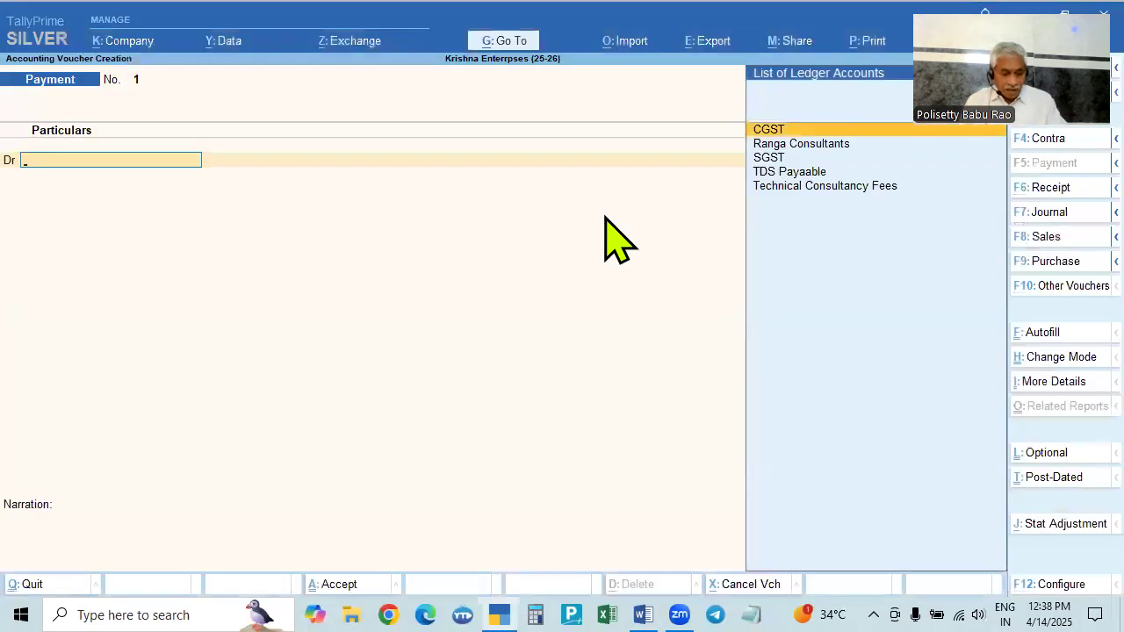
pyautogui.press('F9')
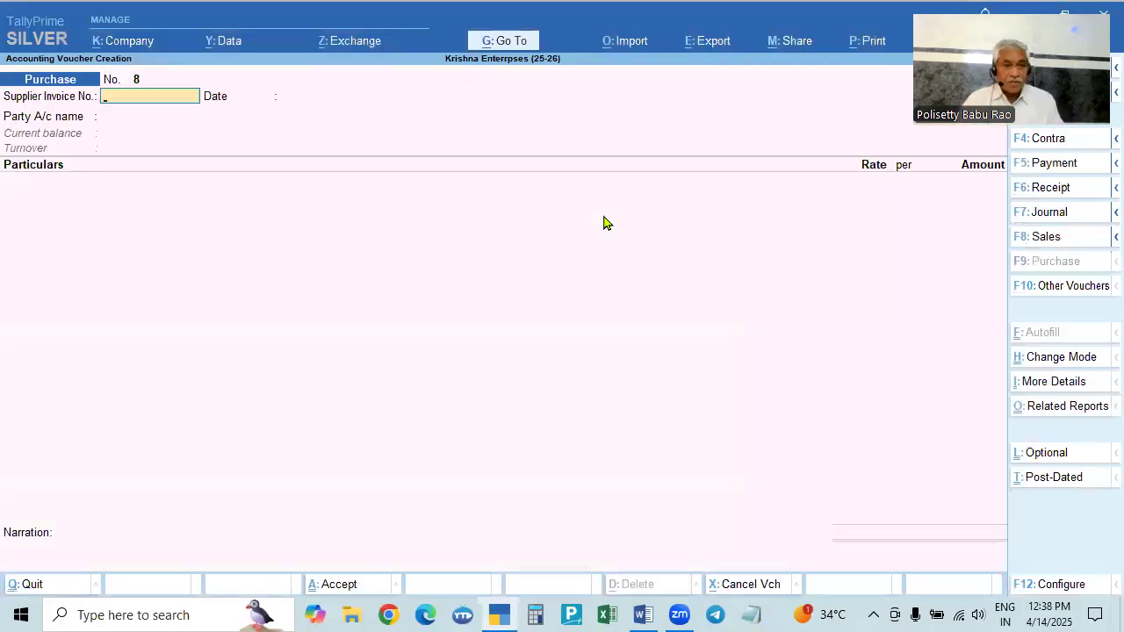
pyautogui.press('alt')
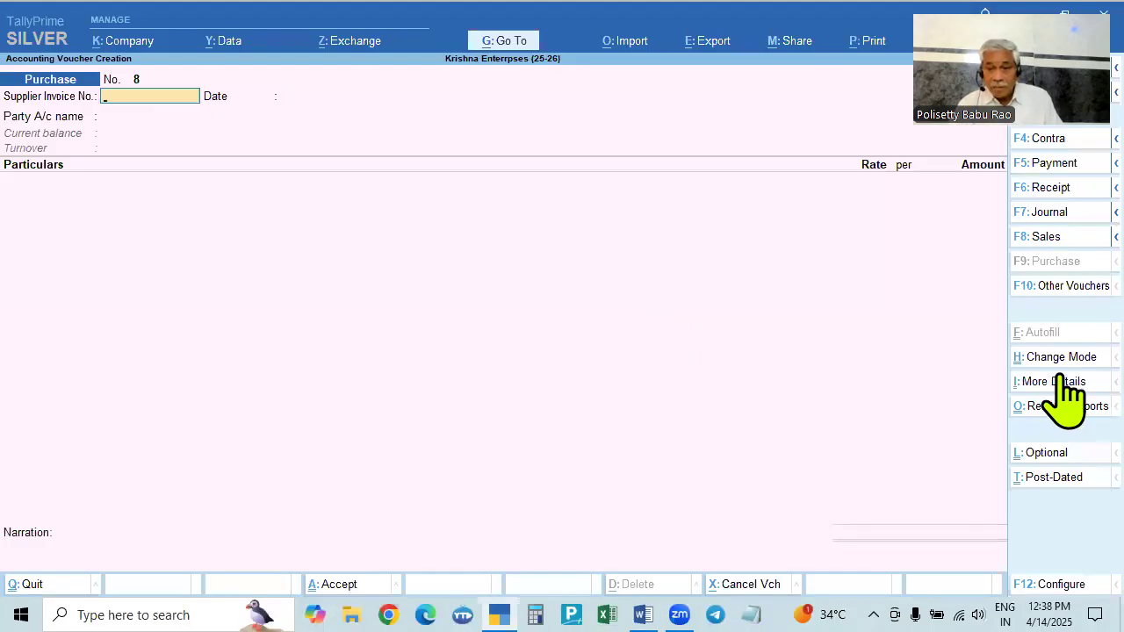
pyautogui.click(1070, 367)
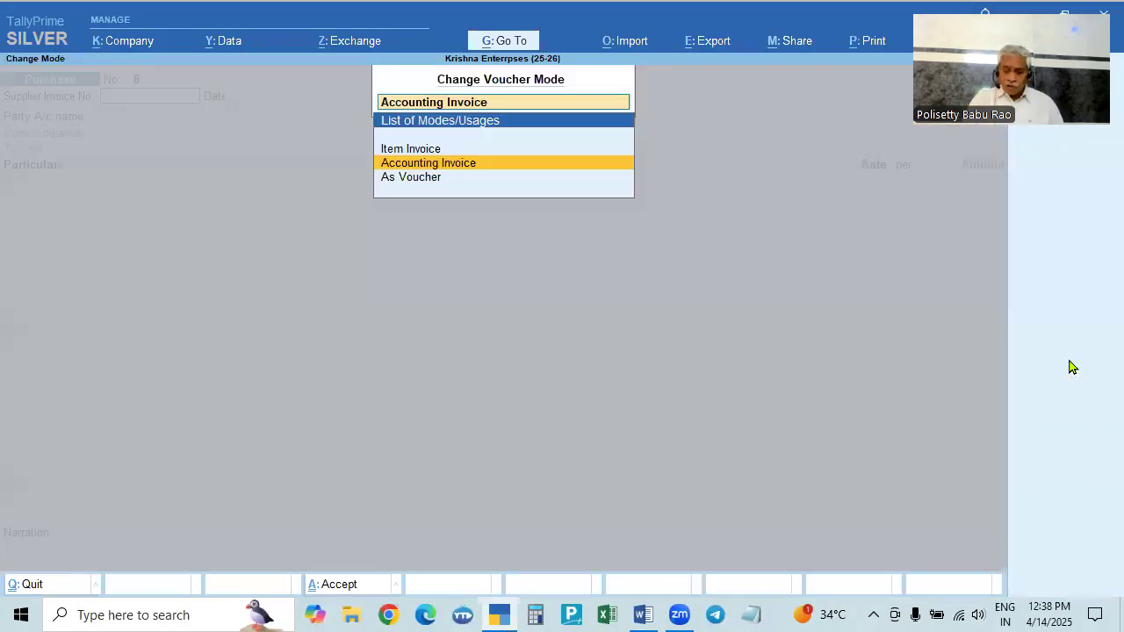
pyautogui.press('Up')
pyautogui.press('Return')
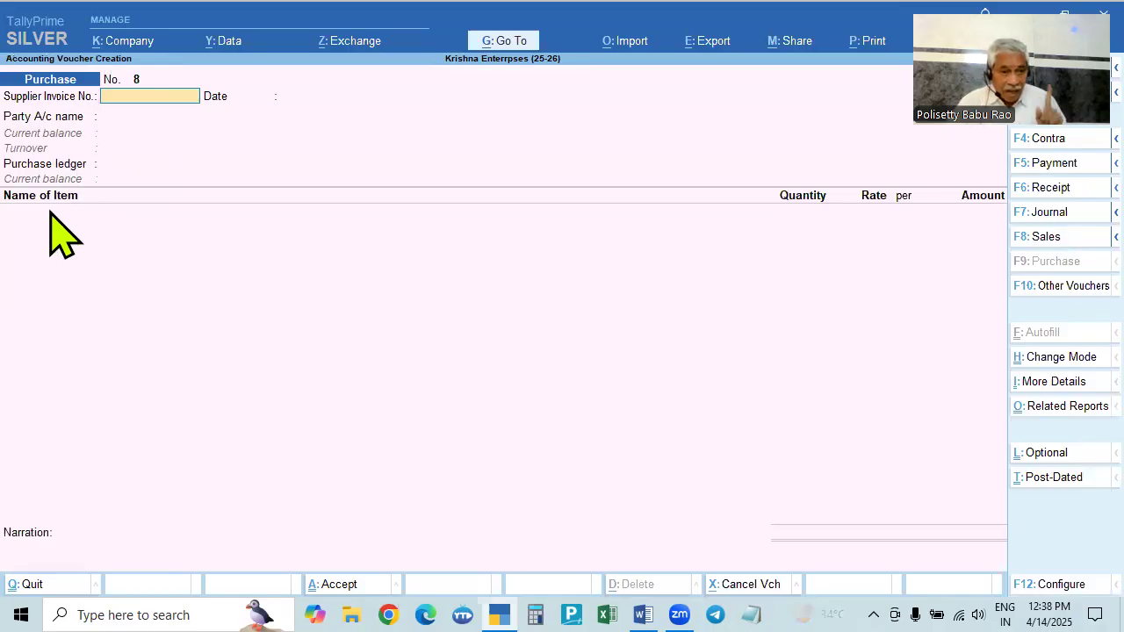
pyautogui.click(1058, 358)
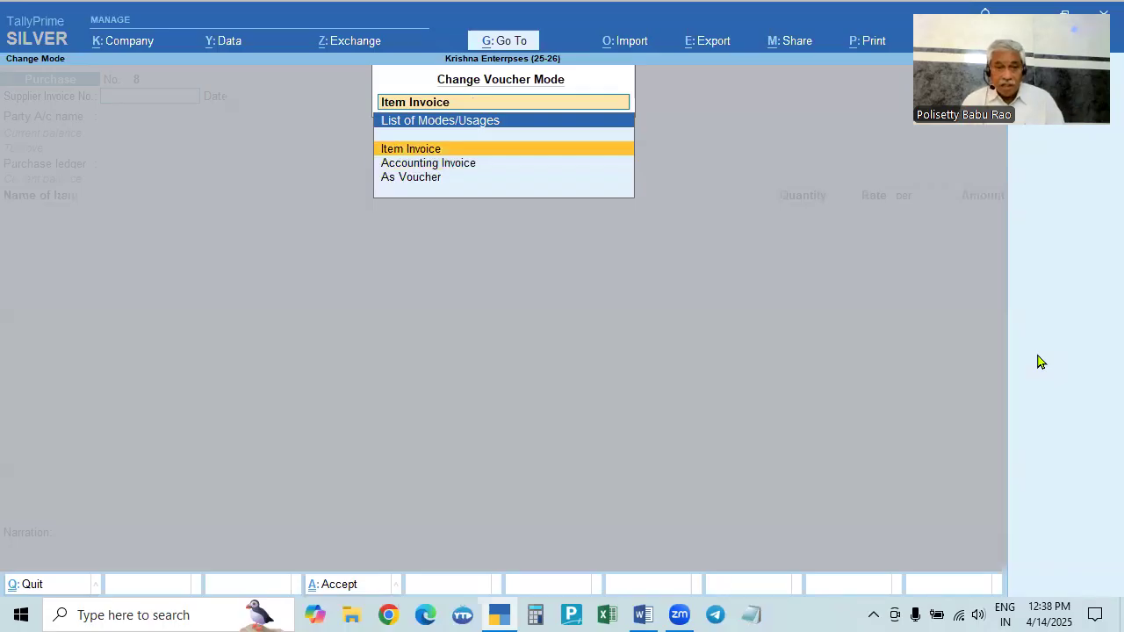
pyautogui.press('Down')
pyautogui.press('Return')
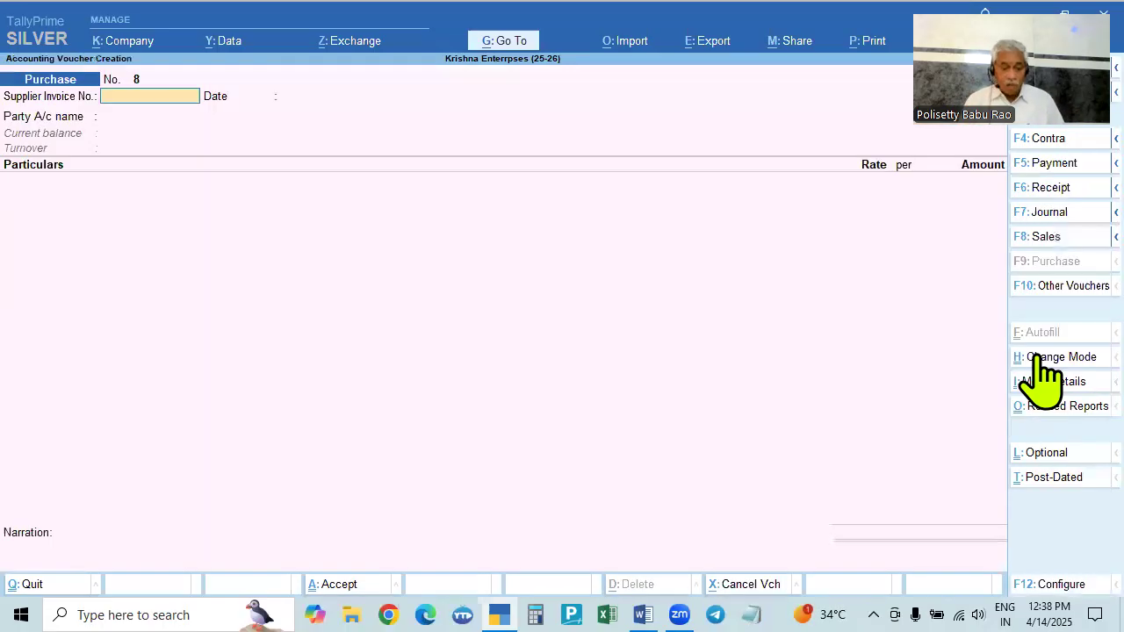
# - Set the purchase voucher date to 1-Apr-25
pyautogui.hotkey('alt', 'Tab')
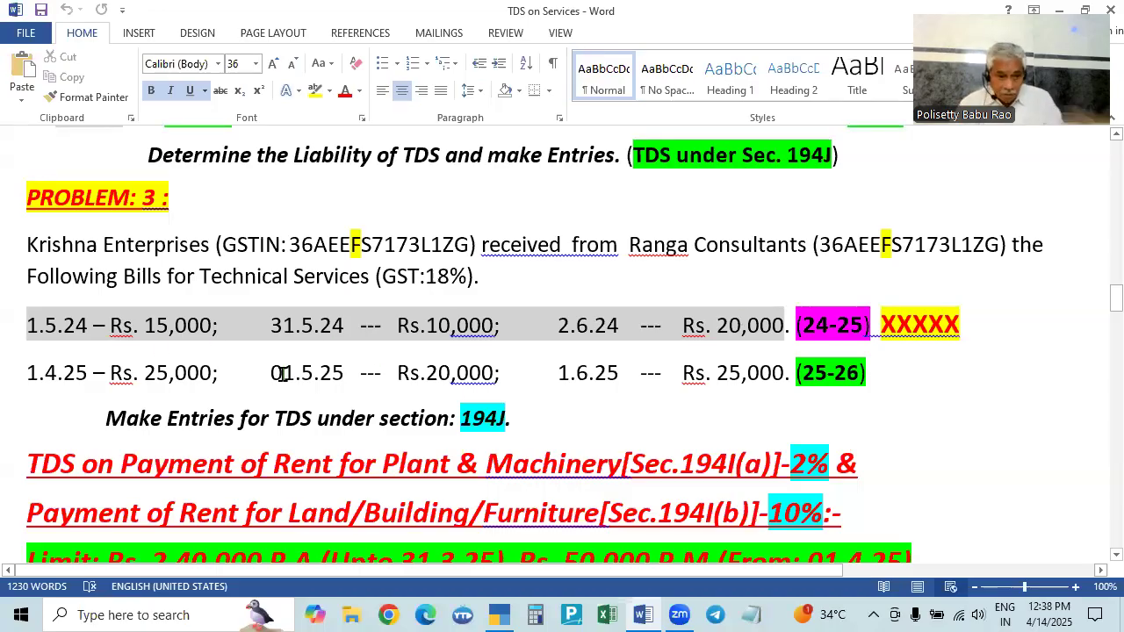
pyautogui.hotkey('alt', 'Tab')
pyautogui.write('1.4.25')
pyautogui.press('BackSpace')
pyautogui.press('BackSpace')
pyautogui.press('BackSpace')
pyautogui.press('Return')
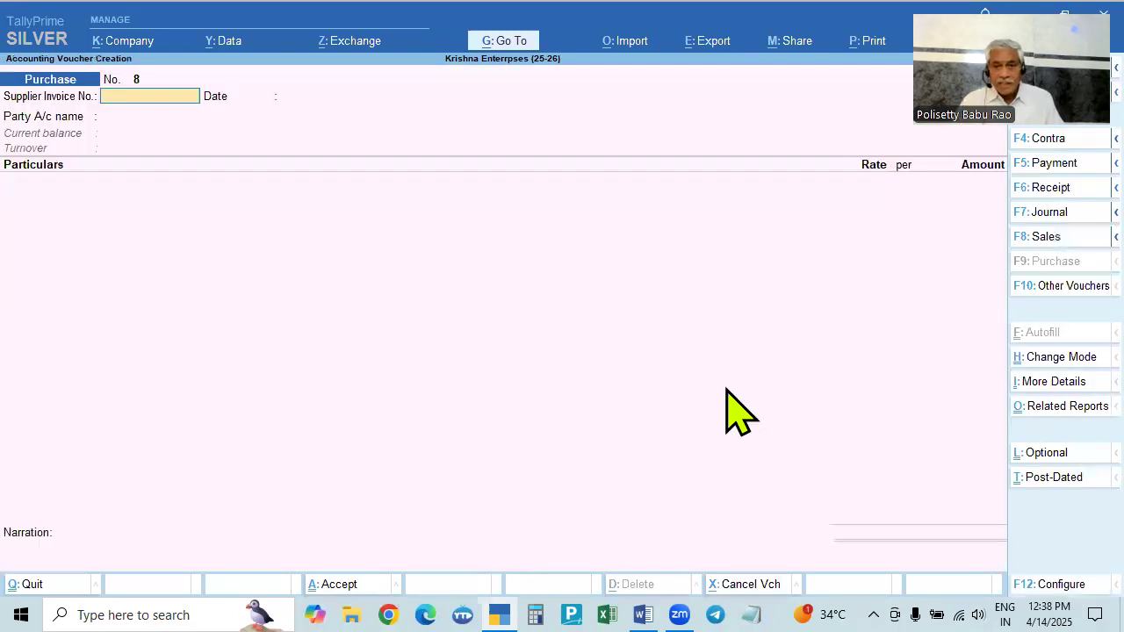
pyautogui.moveTo(923, 214); pyautogui.dragTo(1000, 140)
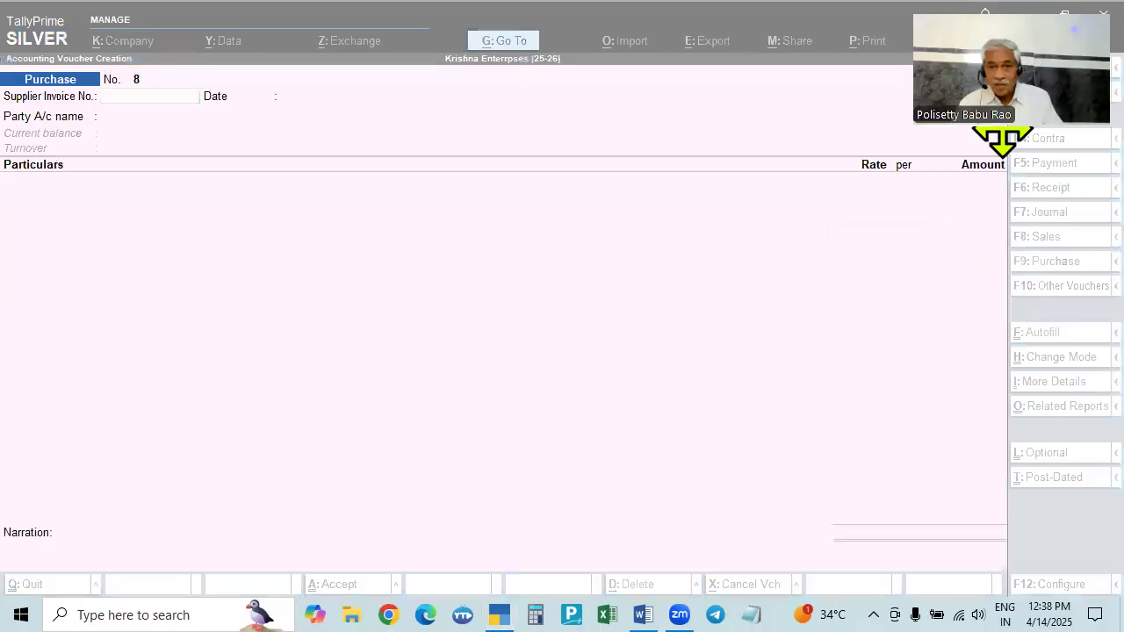
# - Quit the purchase voucher and change the period to 1-4-2024 through 31-3-2025
pyautogui.click(627, 285)
pyautogui.press('Escape')
pyautogui.press('y')
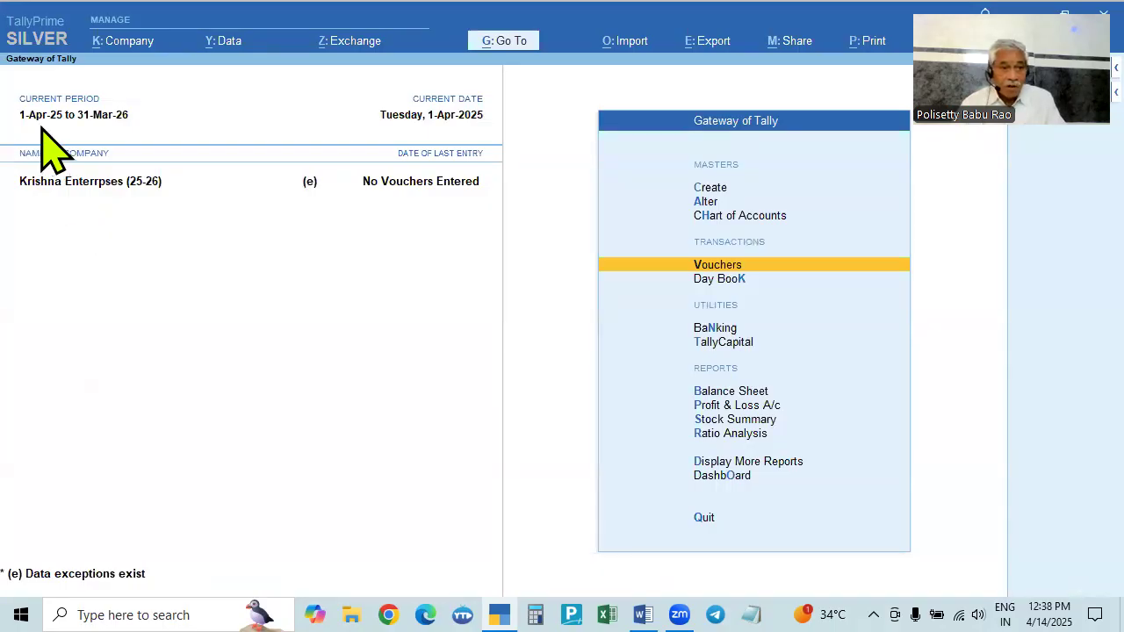
pyautogui.click(84, 118)
pyautogui.write('1.4.24')
pyautogui.press('Return')
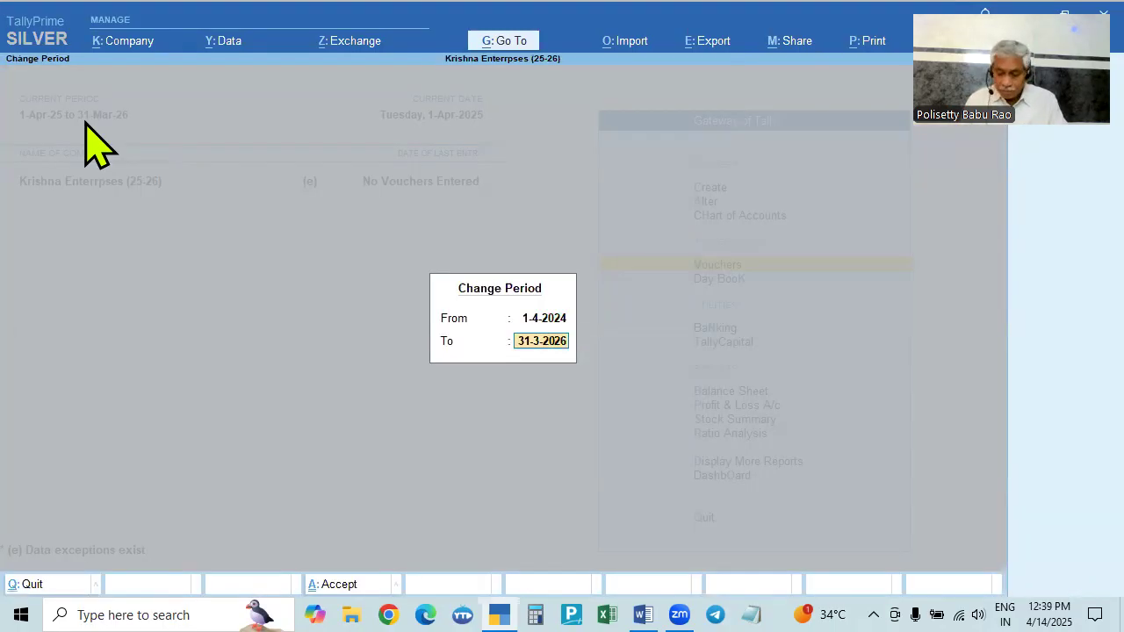
pyautogui.write('31.3.25')
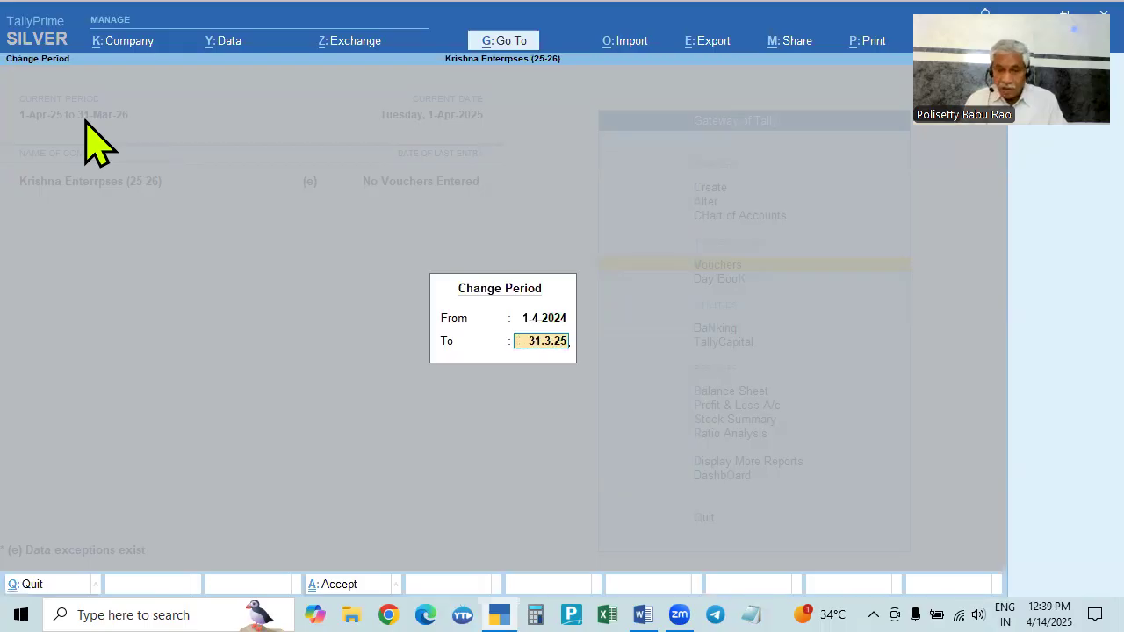
pyautogui.press('Return')
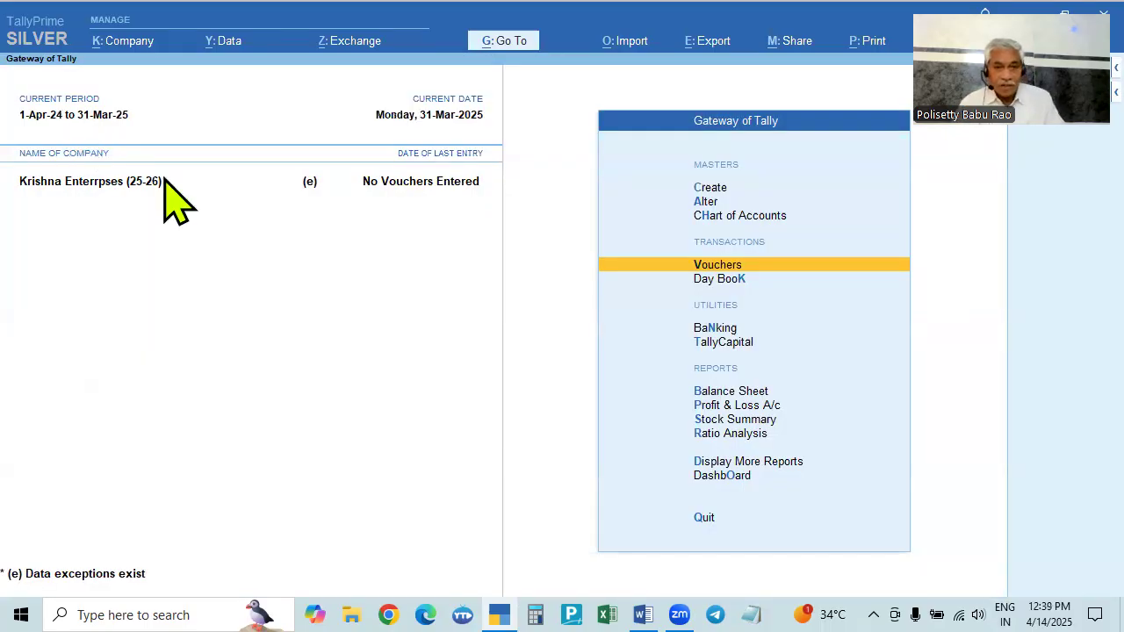
# - Reset the period to 1-4-2025 through 31-3-2026
pyautogui.click(97, 130)
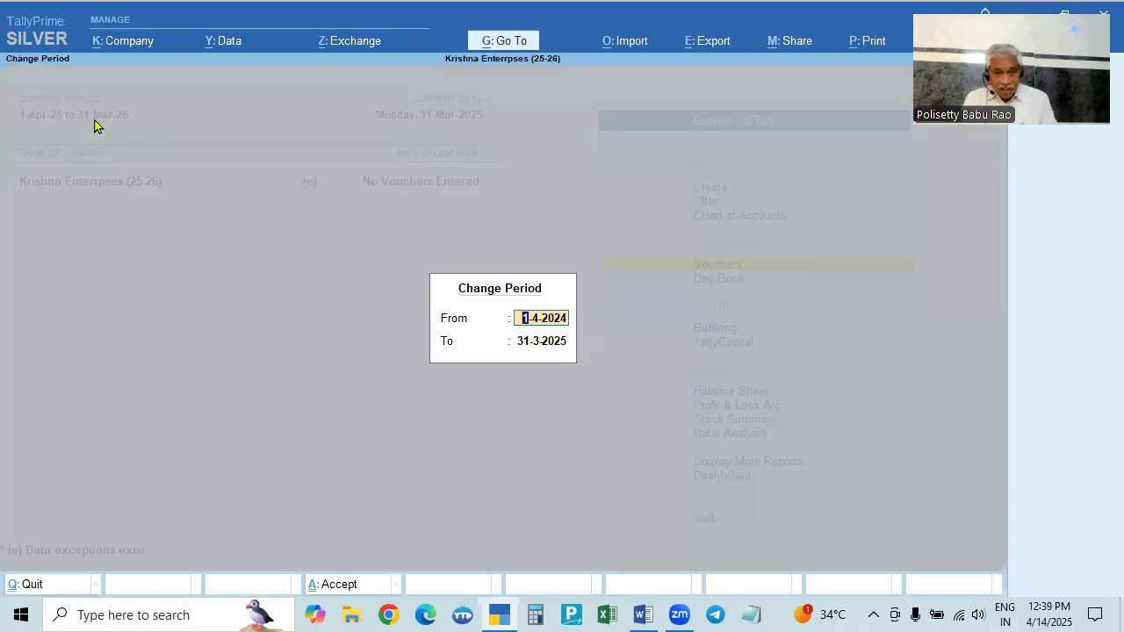
pyautogui.write('1-4-25')
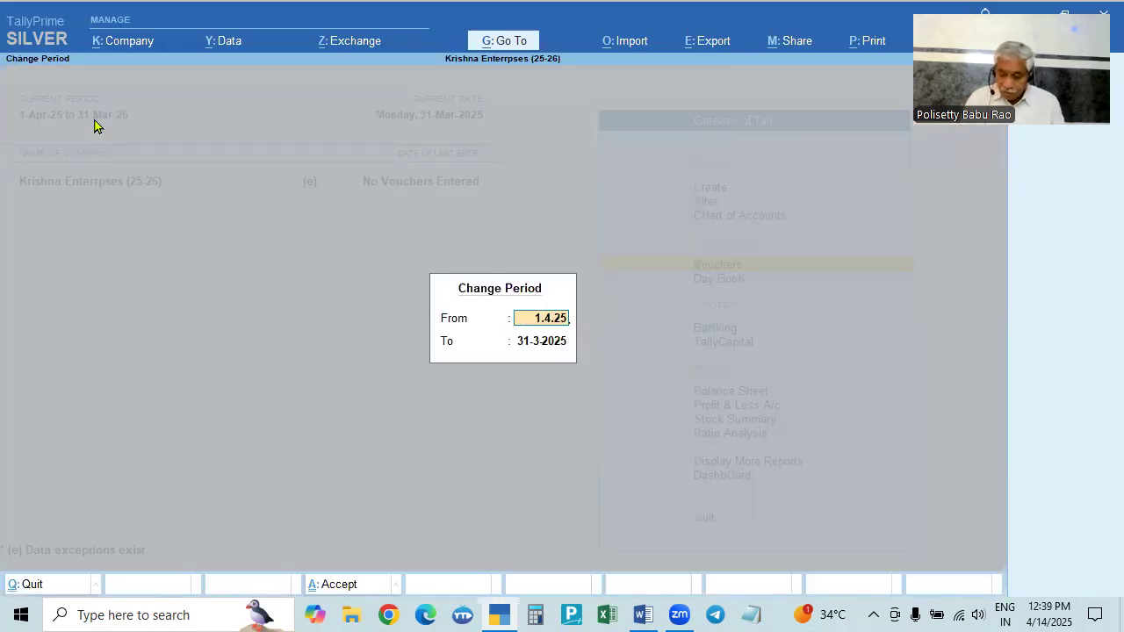
pyautogui.press('Return')
pyautogui.write('31.3.26')
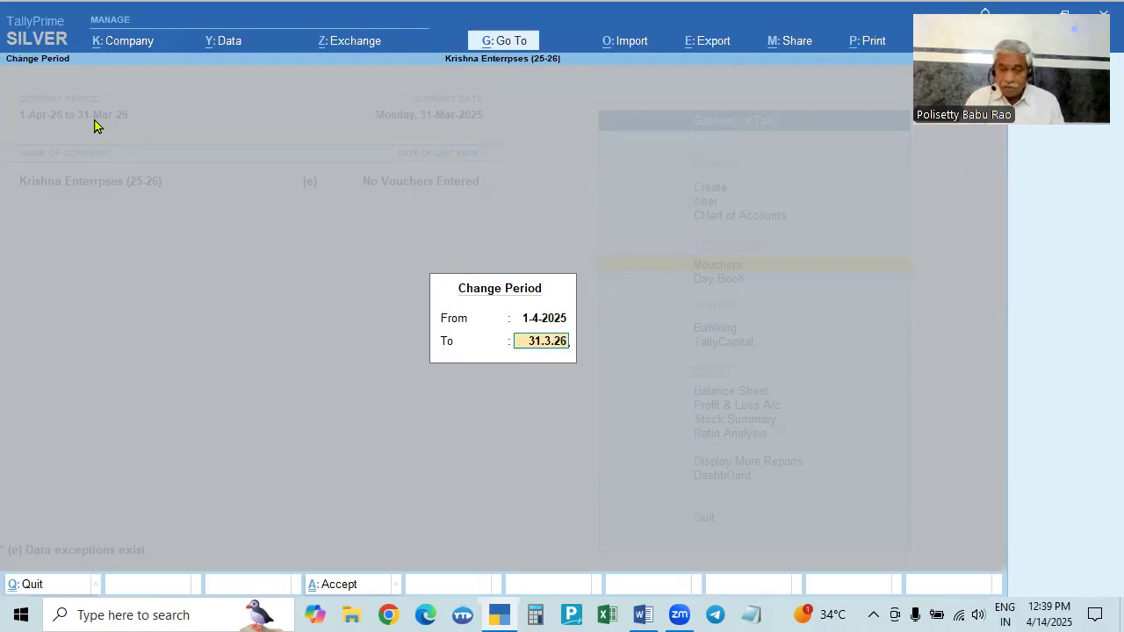
pyautogui.press('Return')
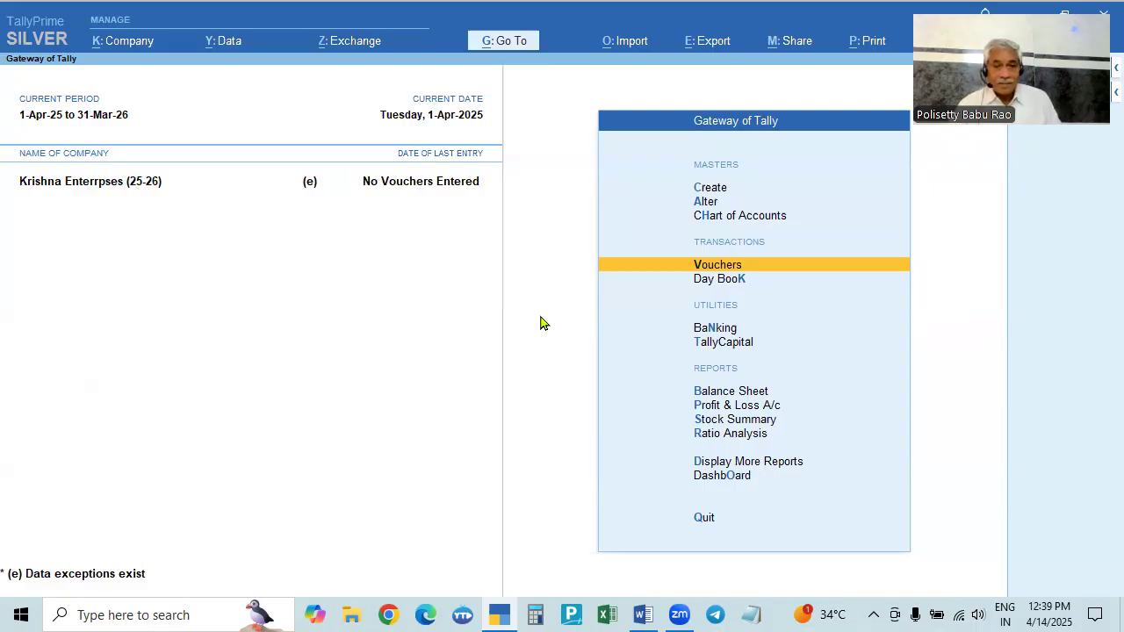
# - Start Purchase voucher No. 8 with supplier invoice 025 dated 1-Apr-25
pyautogui.press('Return')
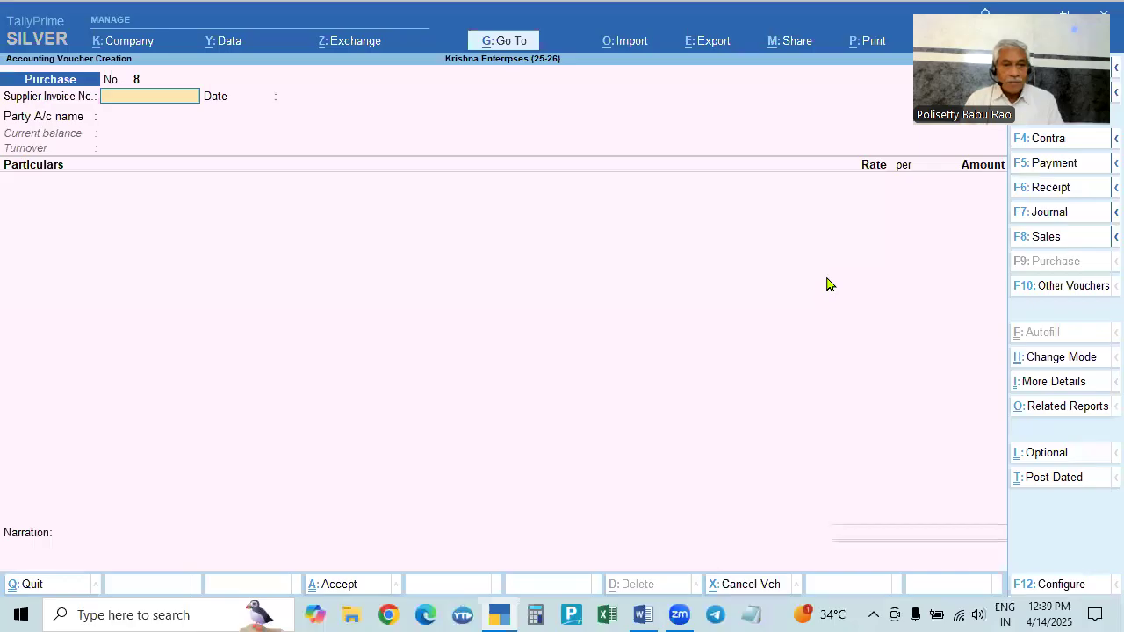
pyautogui.hotkey('alt', 'Tab')
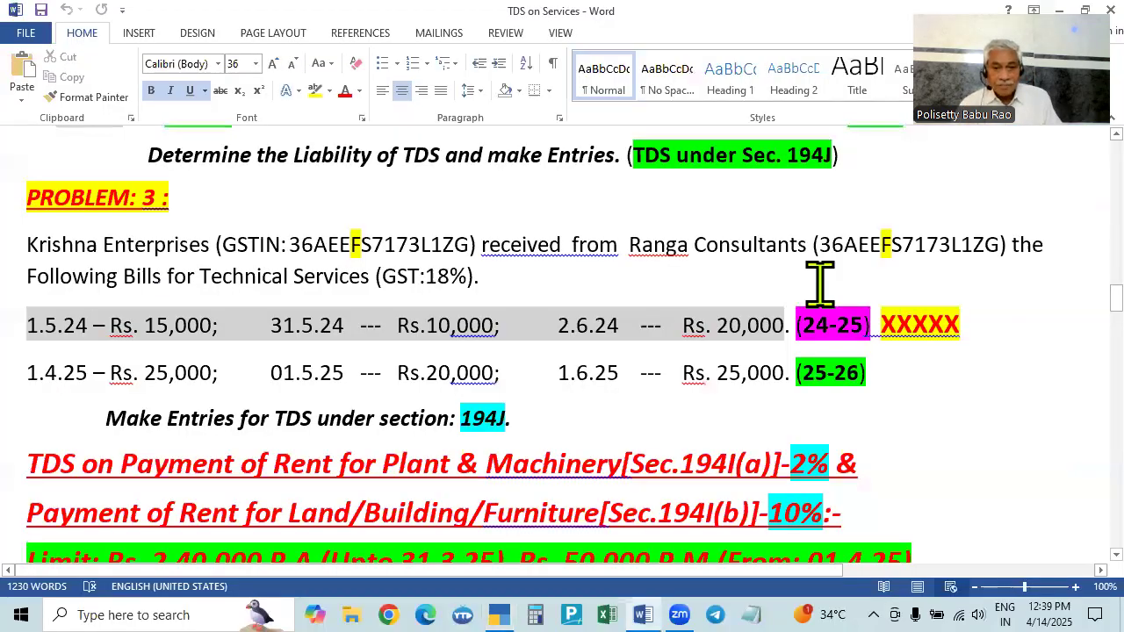
pyautogui.hotkey('alt', 'Tab')
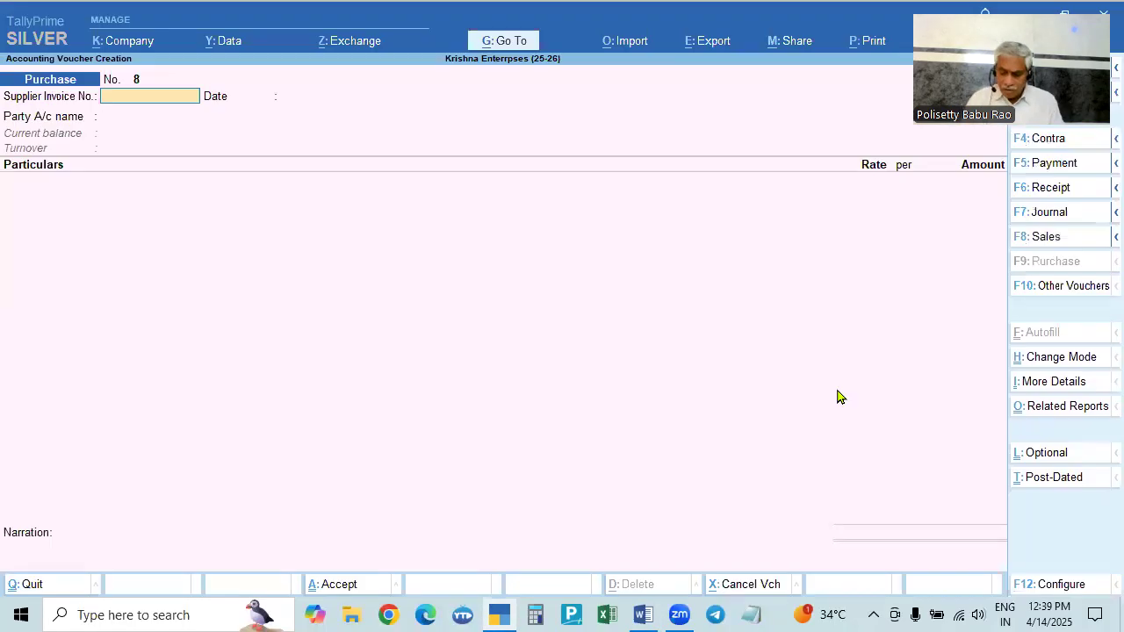
pyautogui.write('025')
pyautogui.press('Return')
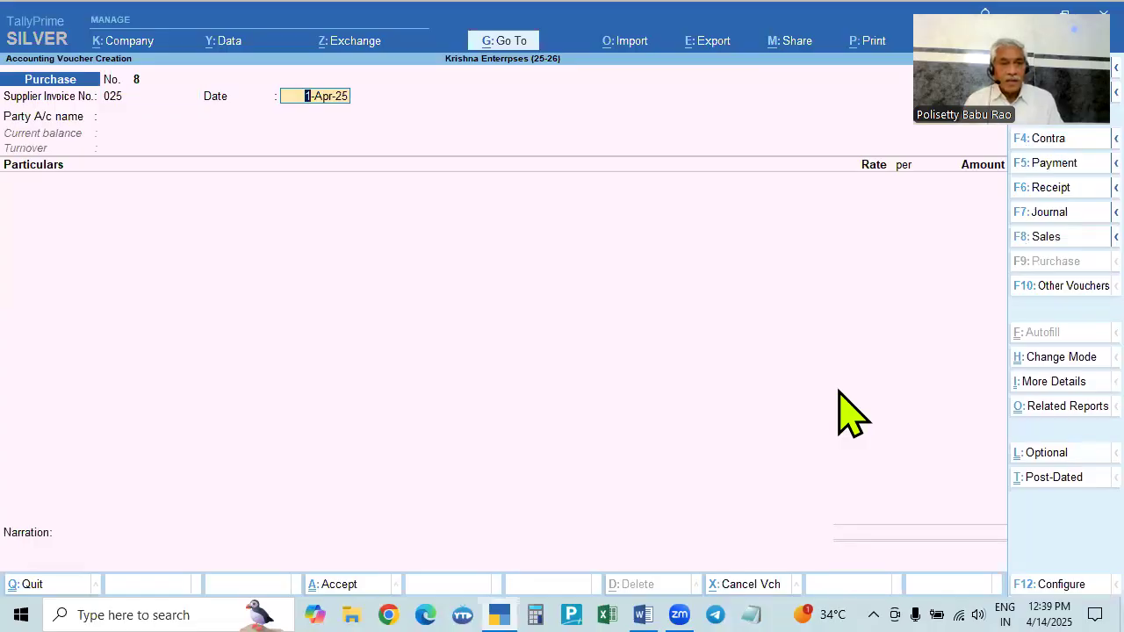
pyautogui.press('Return')
pyautogui.hotkey('alt', 'Tab')
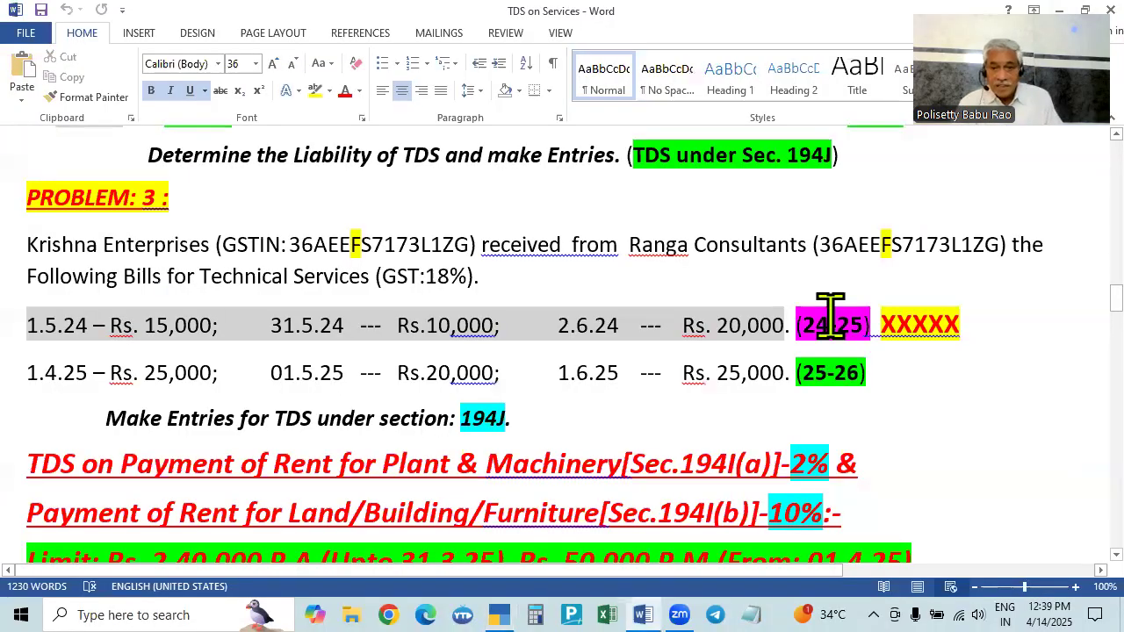
# - Scroll through the Word TDS problem sheet to review the problems
pyautogui.scroll(10, 1049, 251)
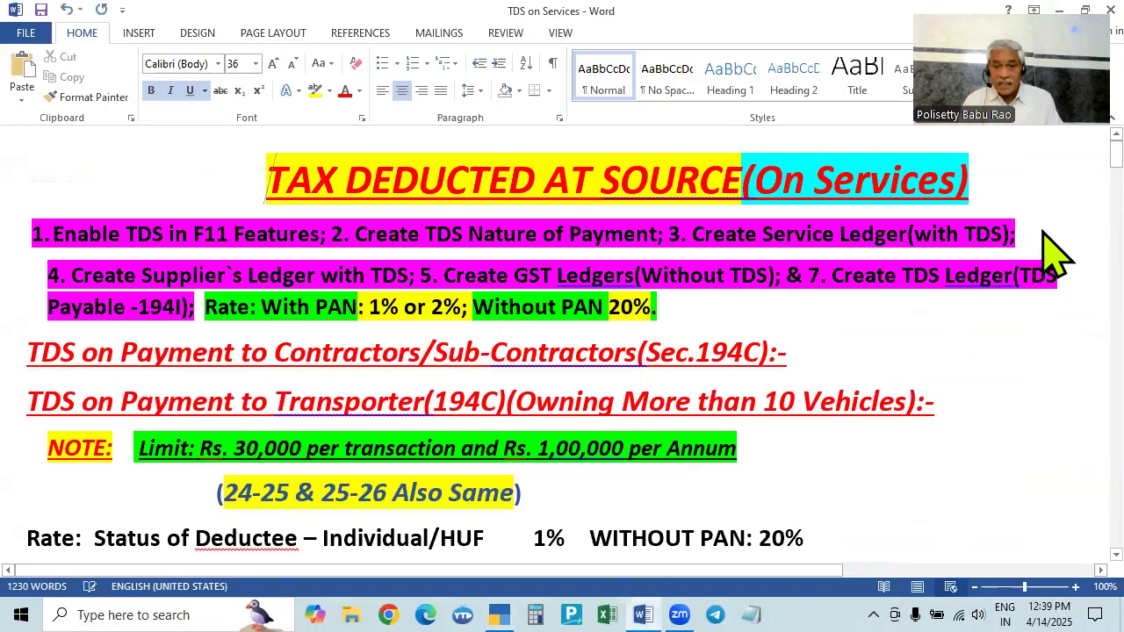
pyautogui.hotkey('alt', 'Tab')
pyautogui.hotkey('alt', 'Tab')
pyautogui.scroll(-10, 1046, 252)
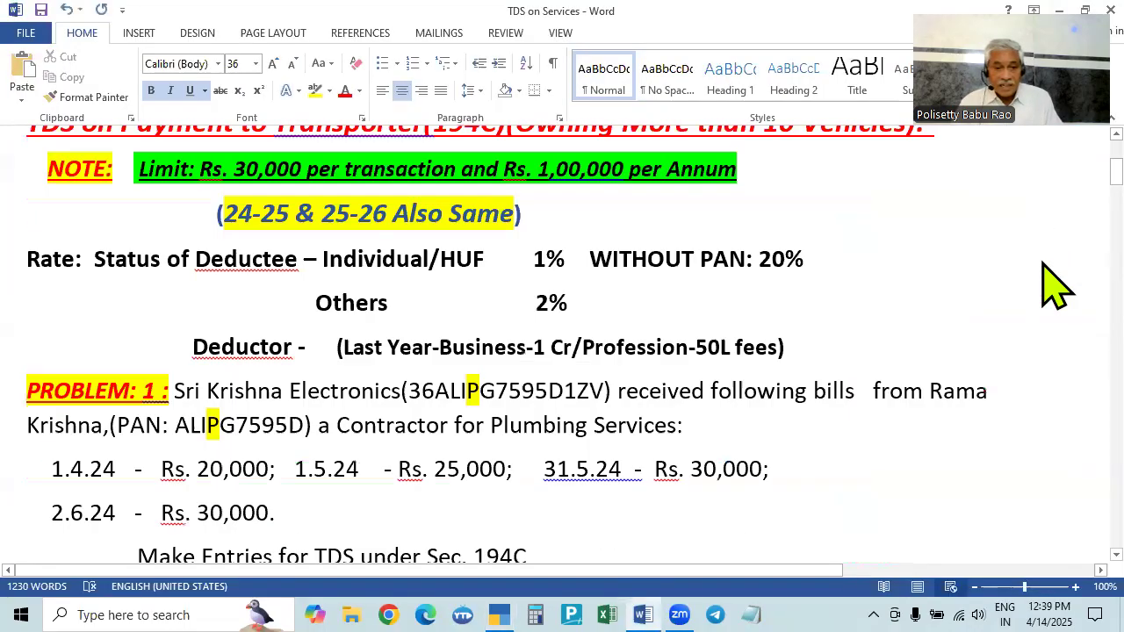
pyautogui.scroll(-2, 1052, 284)
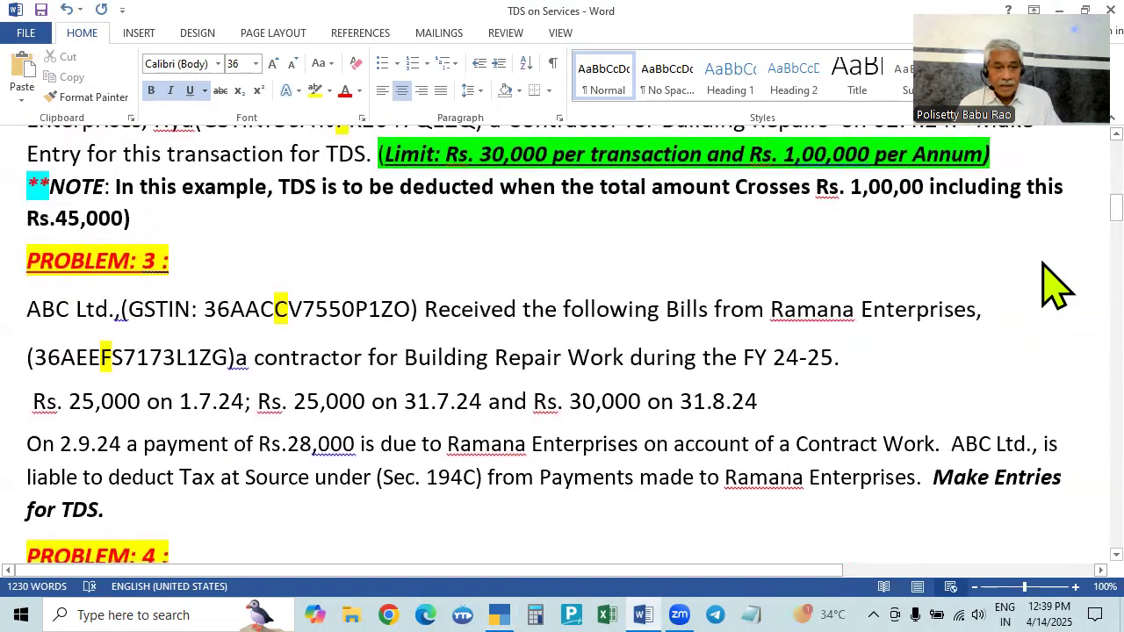
pyautogui.scroll(-5, 1054, 284)
pyautogui.scroll(-4, 1053, 283)
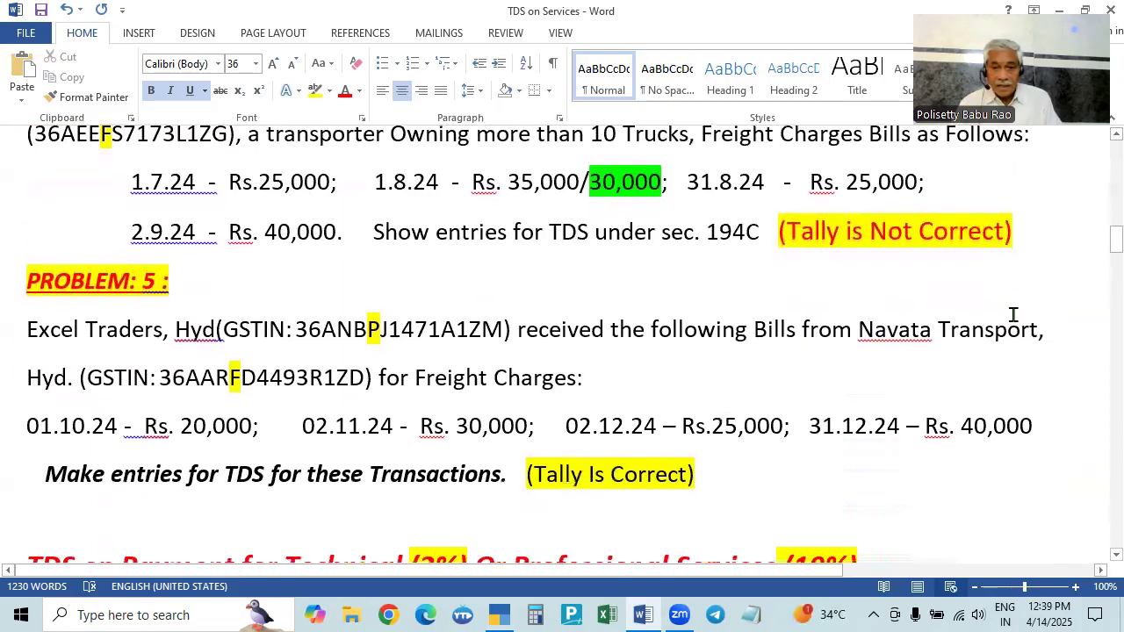
pyautogui.scroll(-6, 986, 342)
pyautogui.scroll(-9, 936, 387)
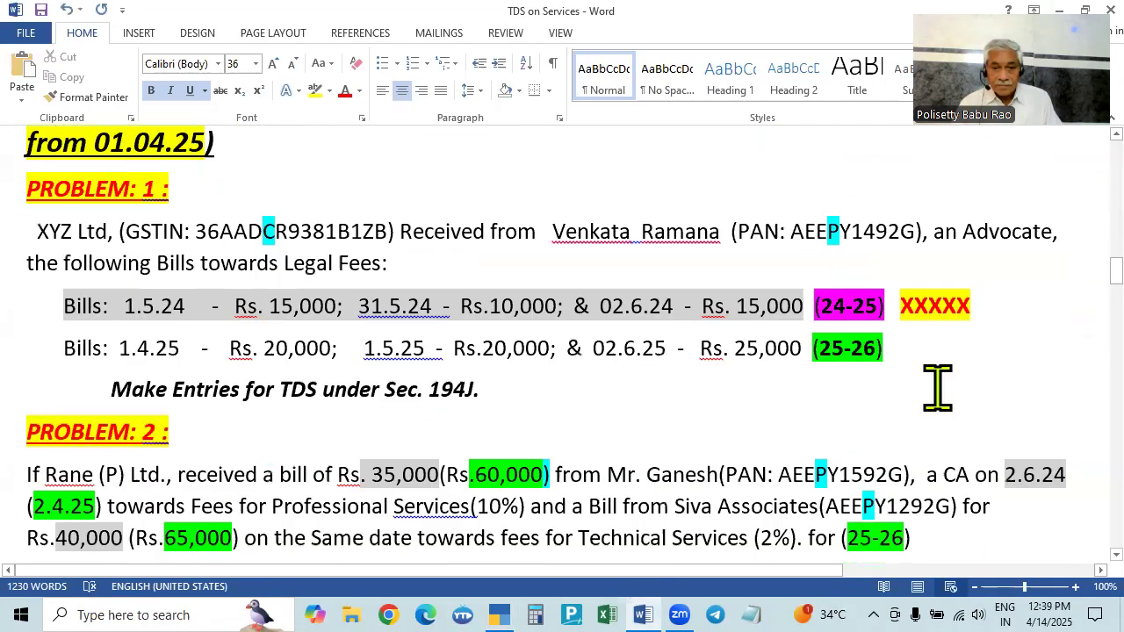
# - Choose Ranga Consultants as the party and accept its ledger, receipt and party details
pyautogui.hotkey('alt', 'Tab')
pyautogui.press('Down')
pyautogui.press('Return')
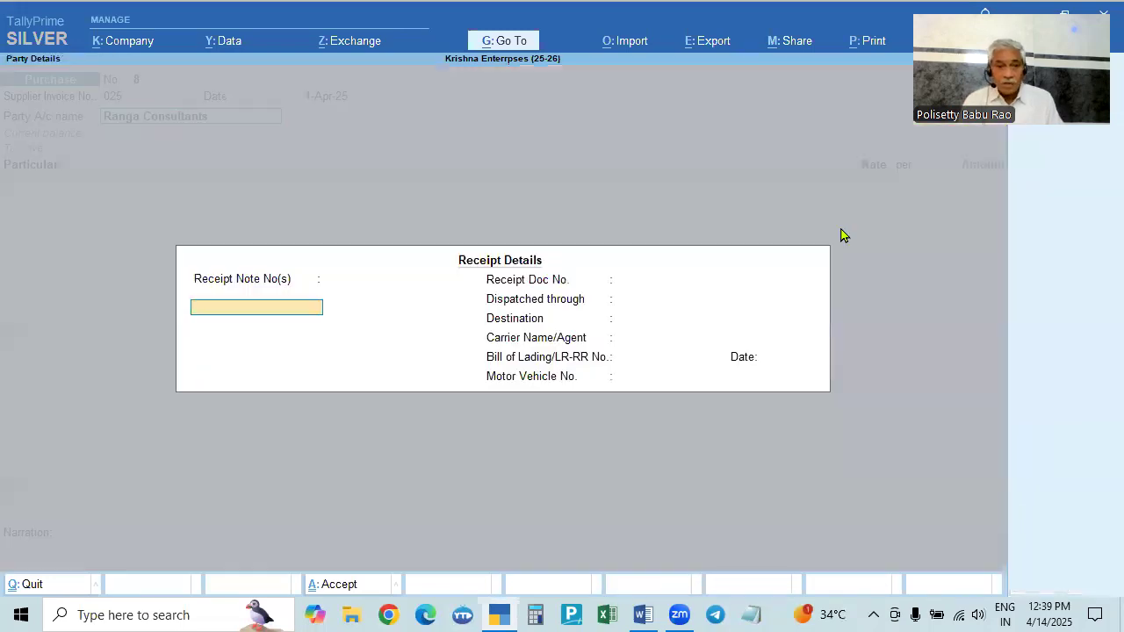
pyautogui.press('Escape')
pyautogui.hotkey('ctrl', 'Return')
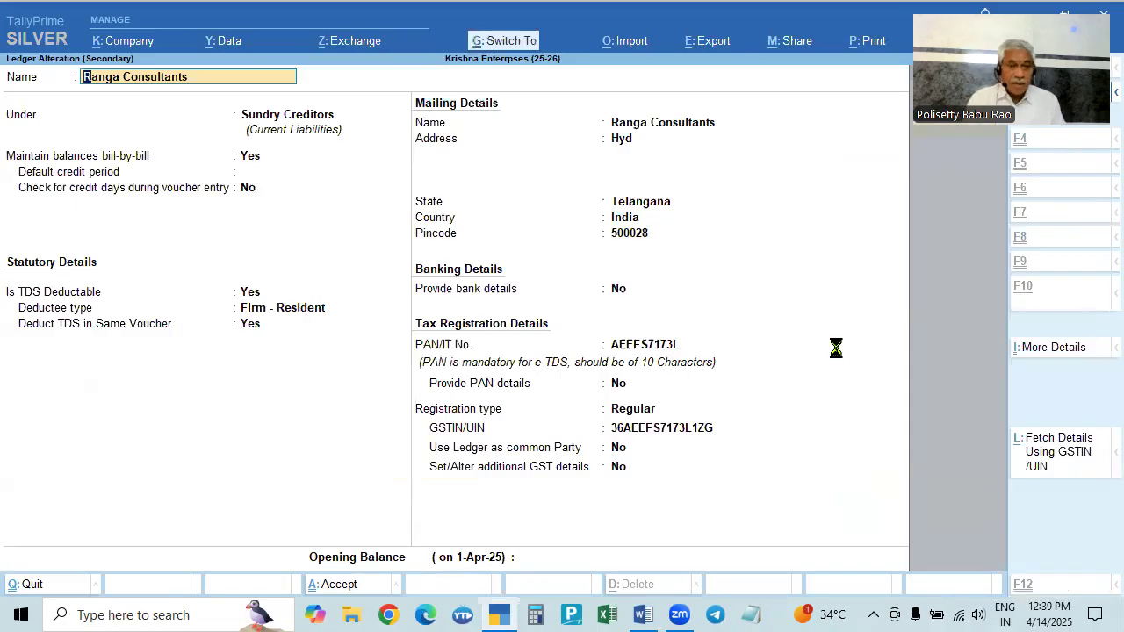
pyautogui.hotkey('ctrl', 'a')
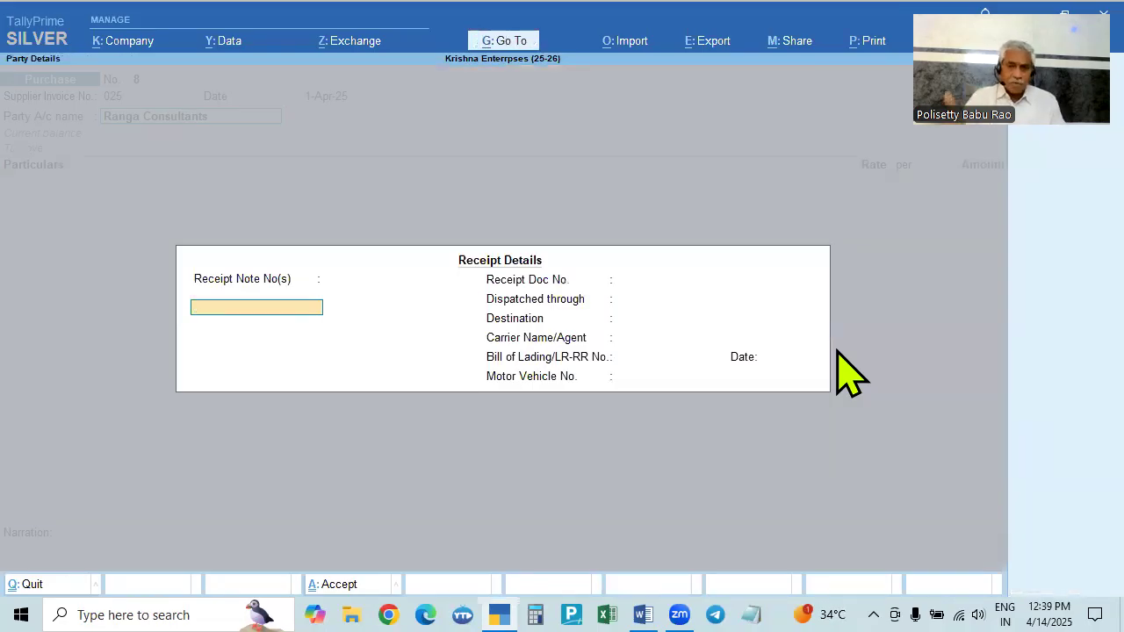
pyautogui.press('Escape')
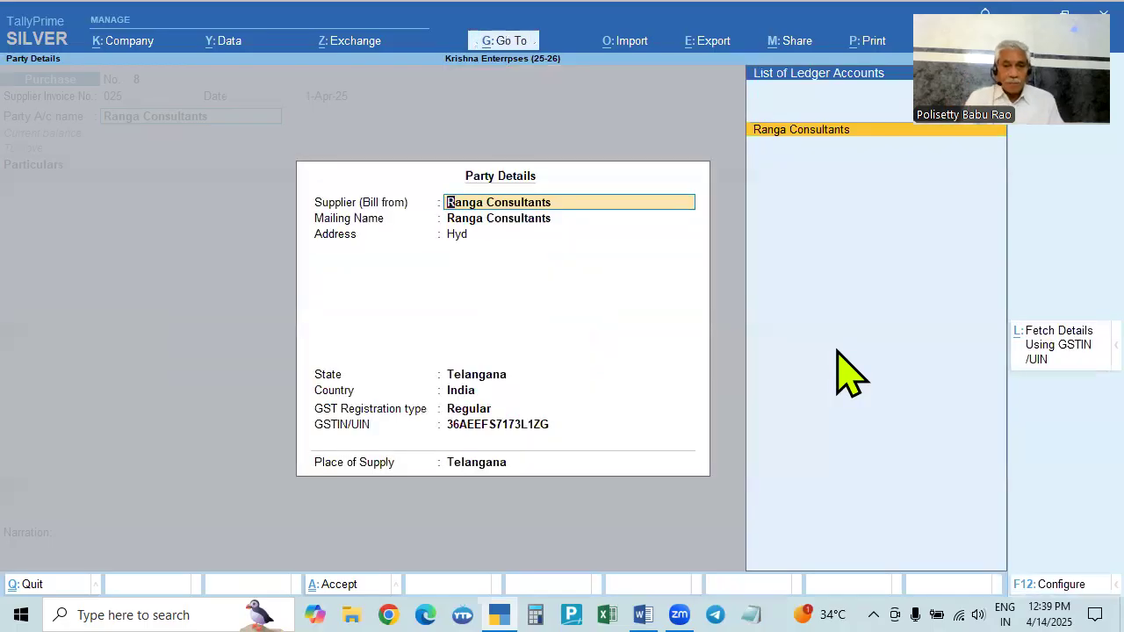
pyautogui.hotkey('ctrl', 'a')
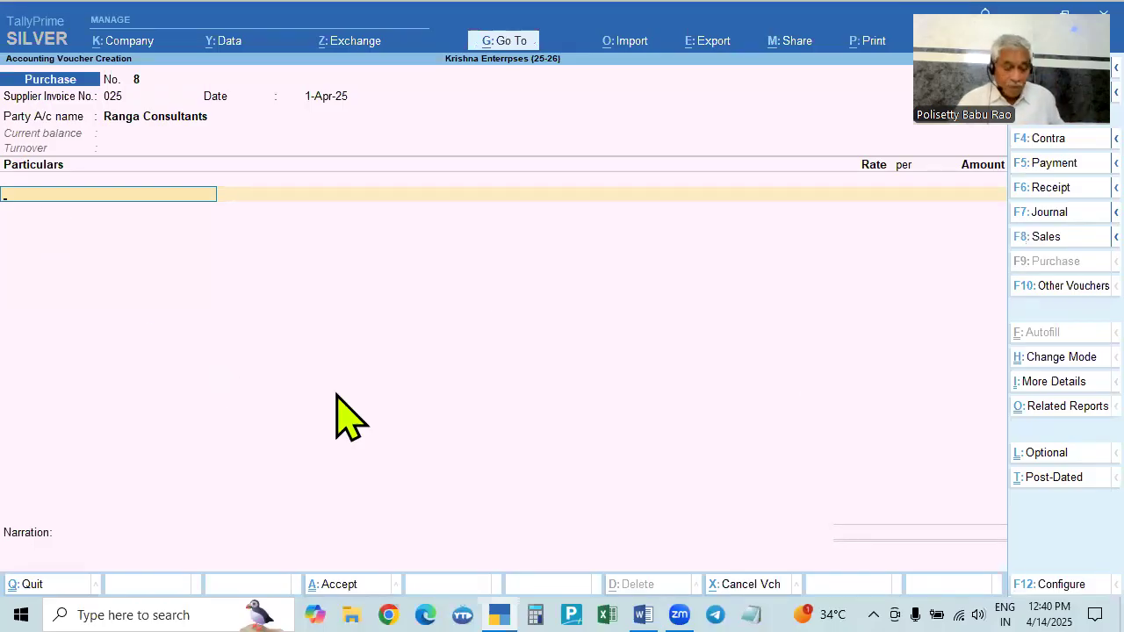
# - Enter Technical Consultancy Fees of 25,000 as the first particulars line
pyautogui.hotkey('alt', 'Tab')
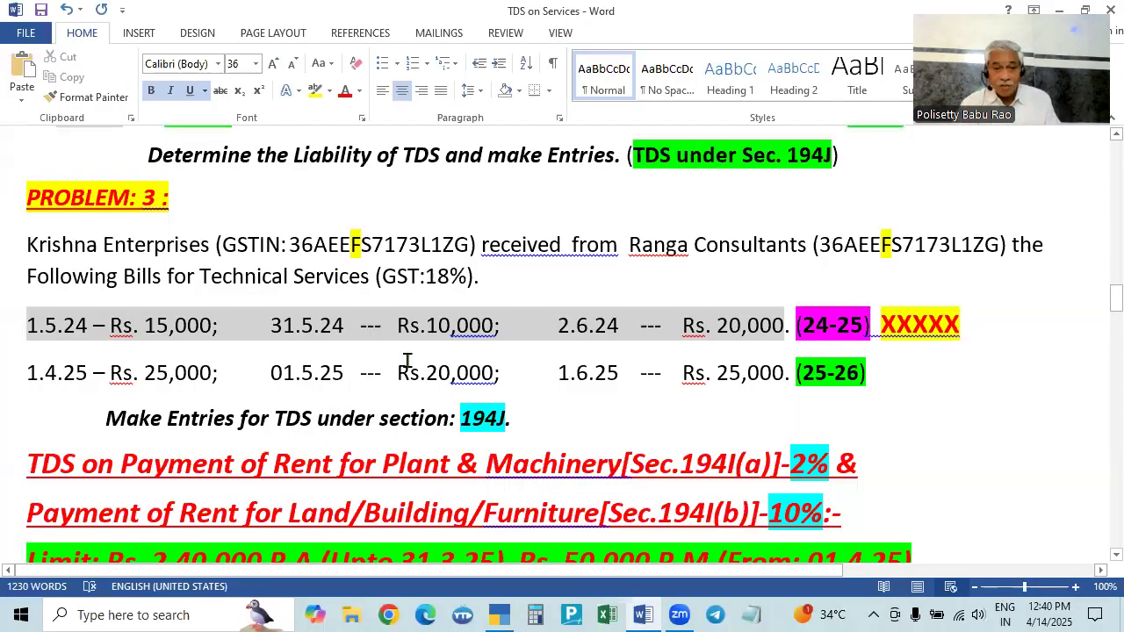
pyautogui.hotkey('alt', 'Tab')
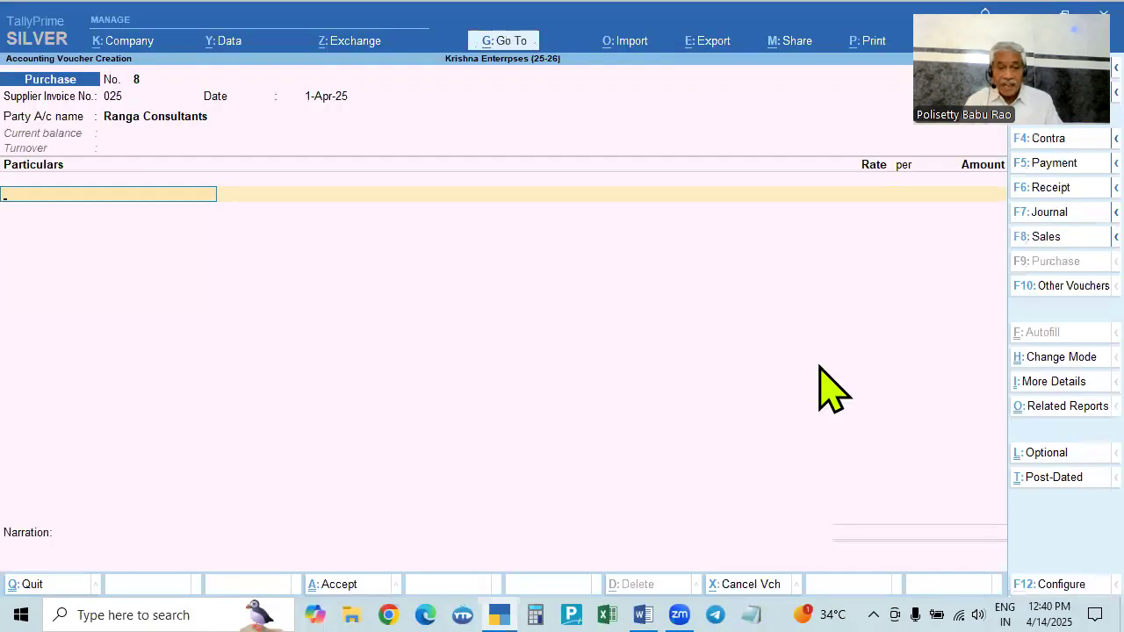
pyautogui.press('Down')
pyautogui.press('Down')
pyautogui.press('Down')
pyautogui.press('Down')
pyautogui.press('Down')
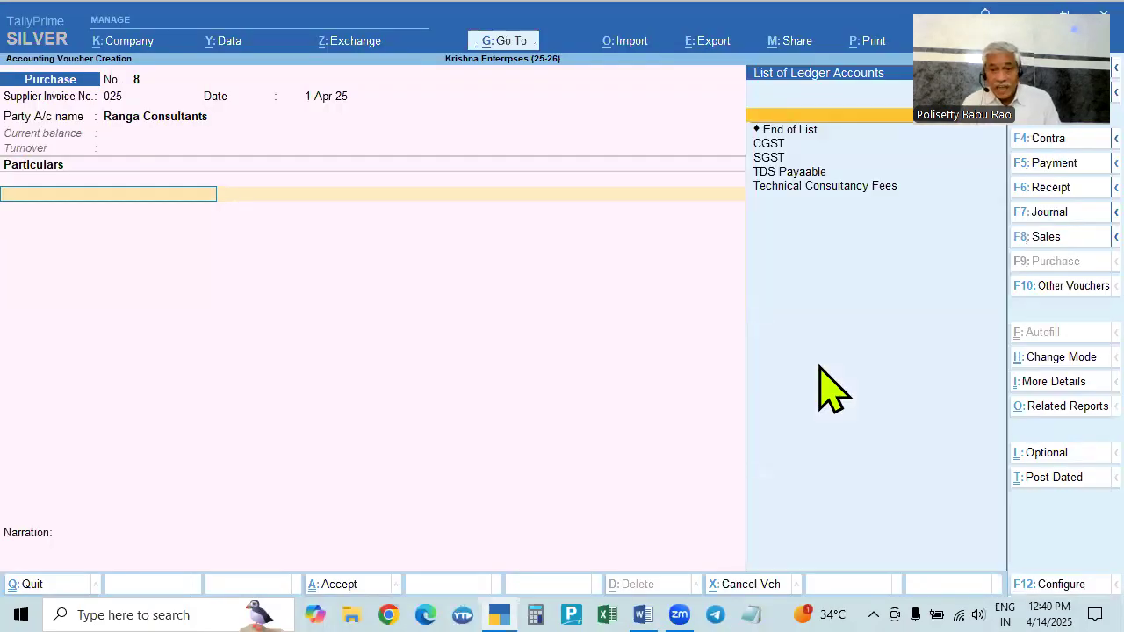
pyautogui.press('Down')
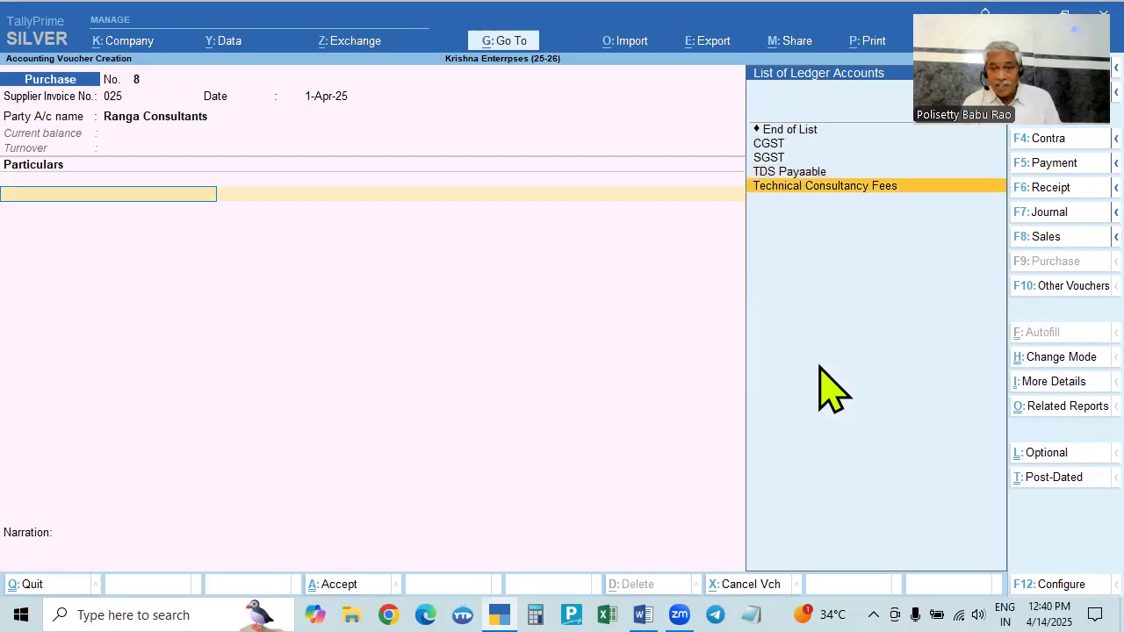
pyautogui.press('Return')
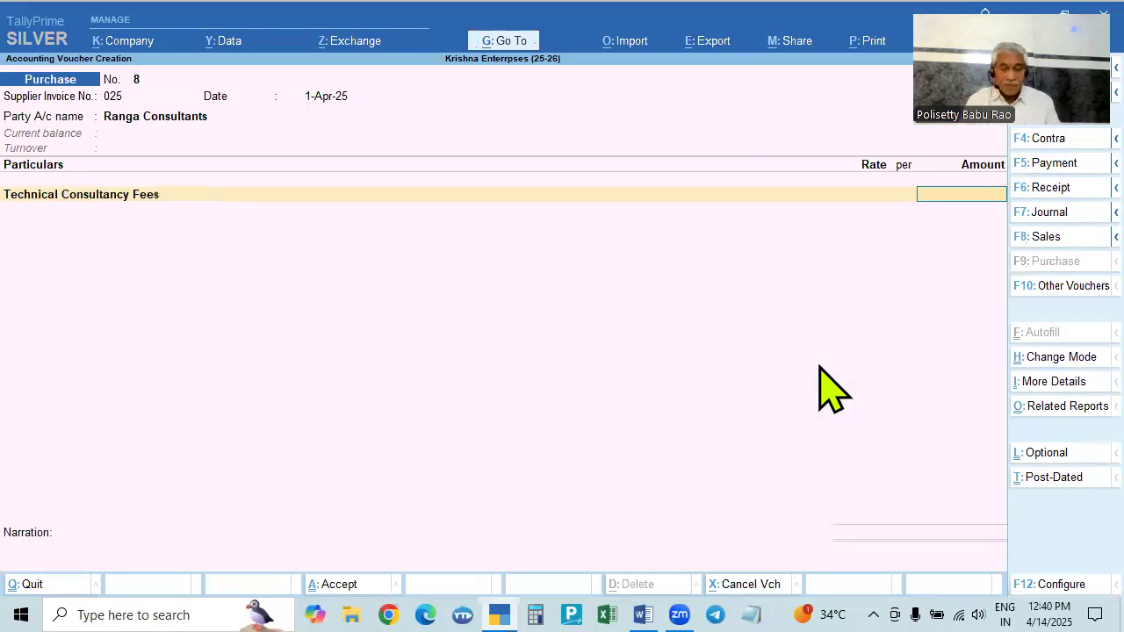
pyautogui.hotkey('alt', 'Tab')
pyautogui.hotkey('alt', 'Tab')
pyautogui.write('25000')
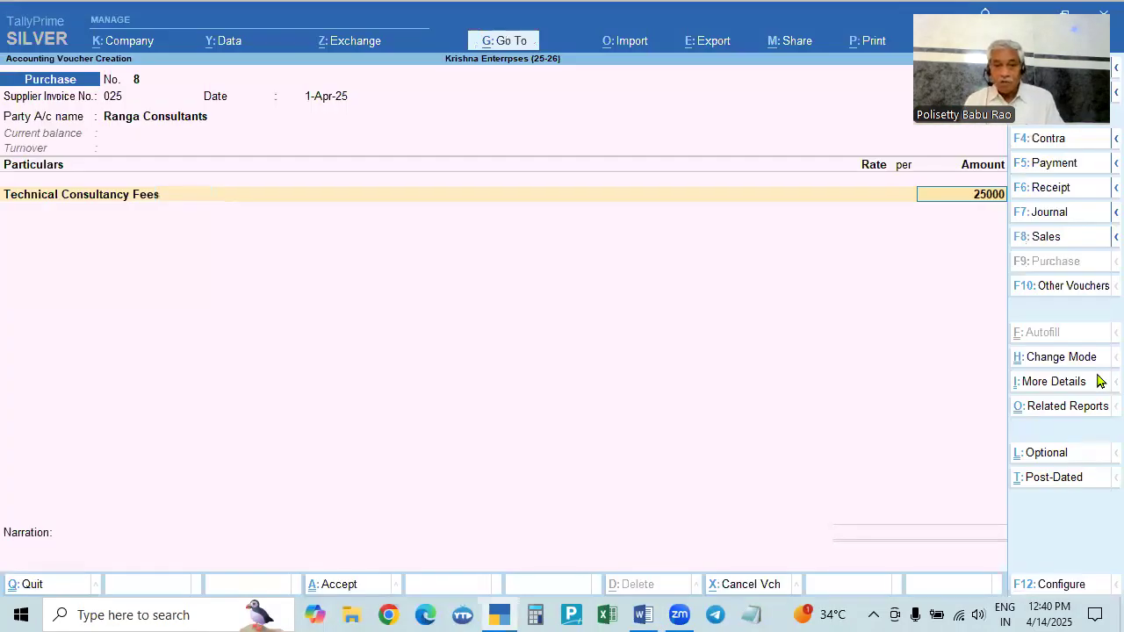
pyautogui.press('Return')
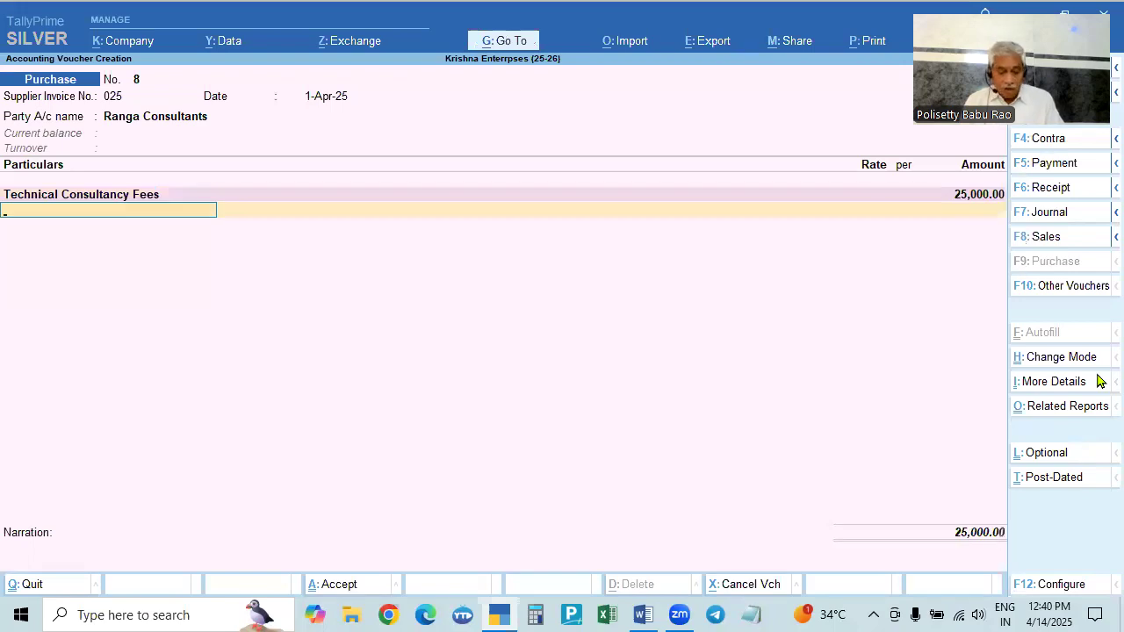
# - Add CGST and SGST lines, accepting 2,250 each
pyautogui.write('CG')
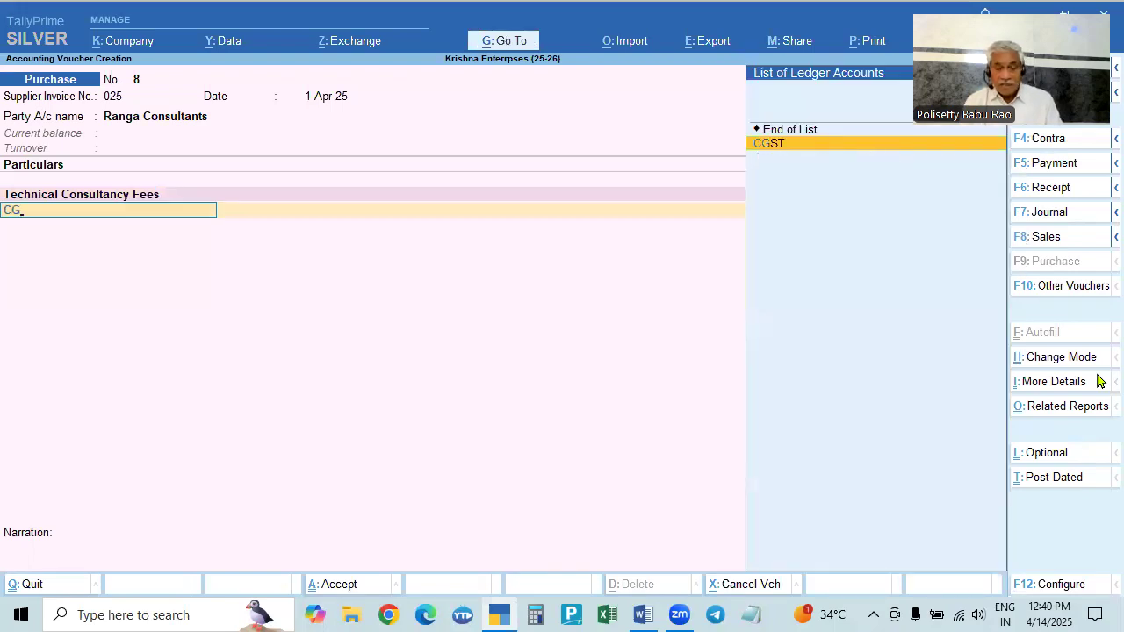
pyautogui.press('Return')
pyautogui.press('Return')
pyautogui.write('SGS')
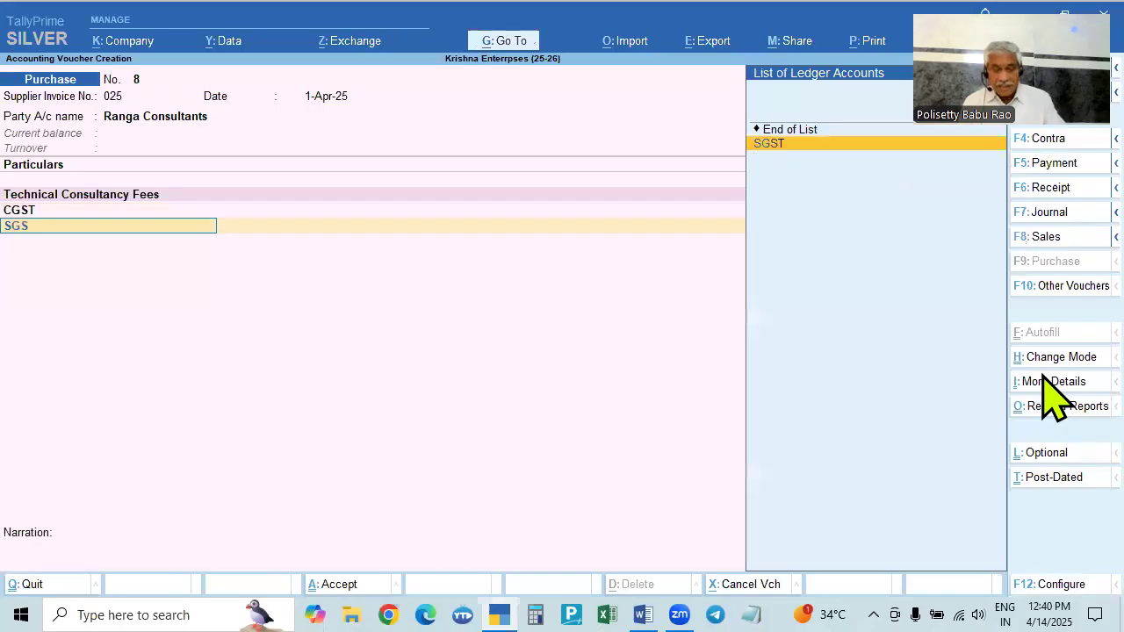
pyautogui.press('Return')
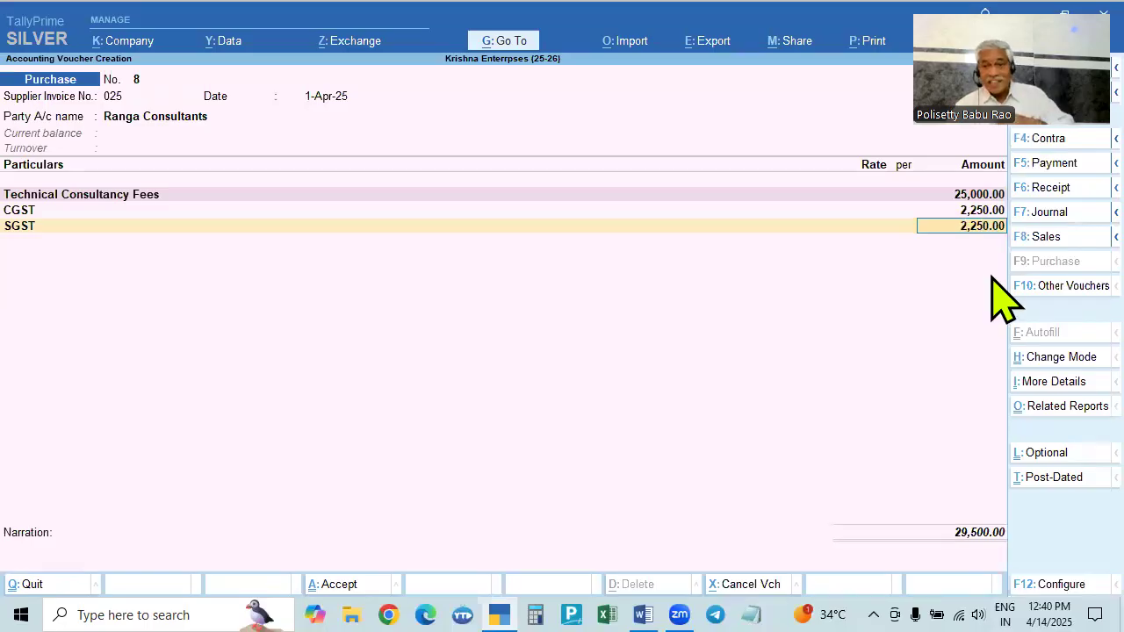
pyautogui.press('Return')
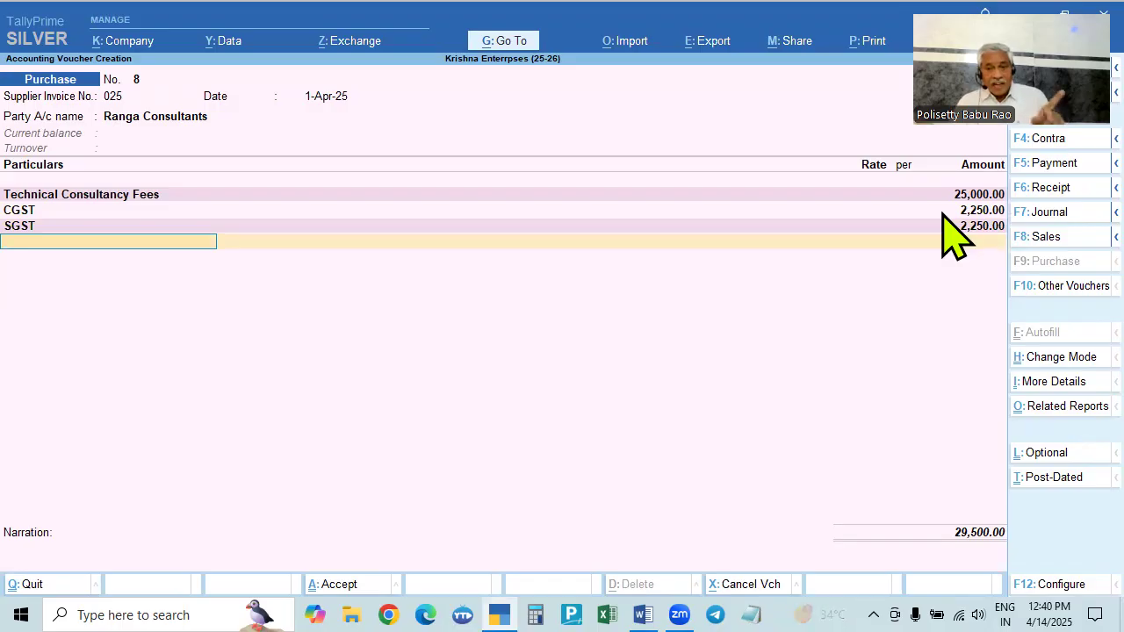
# - Add a TDS Payaable line, bringing the voucher total to 29,500
pyautogui.hotkey('alt', 'Tab')
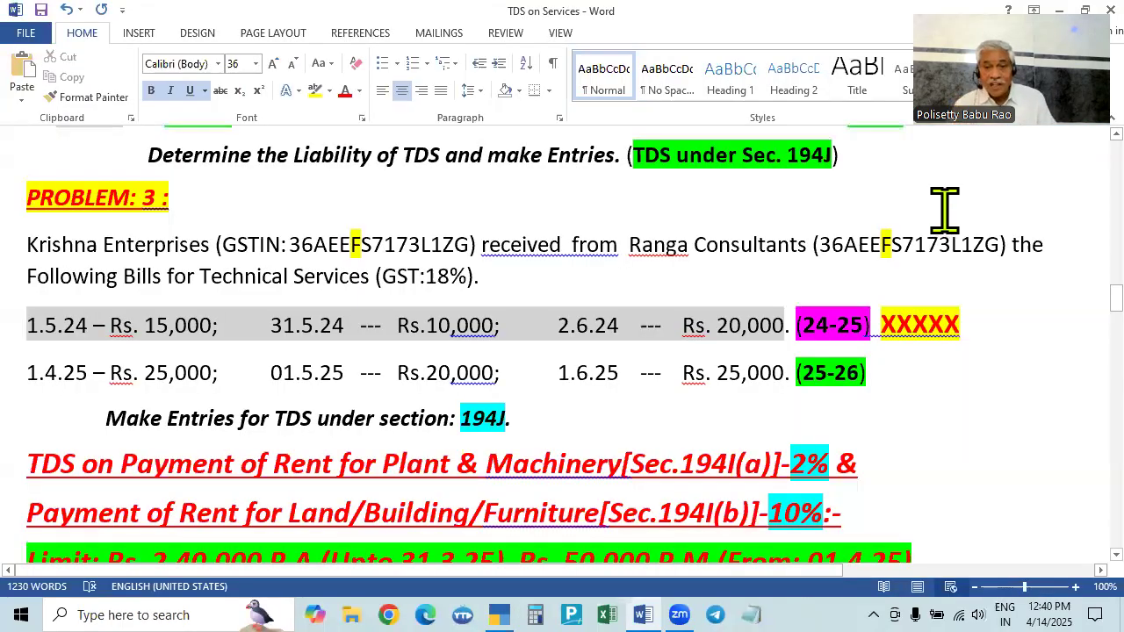
pyautogui.scroll(3, 944, 211)
pyautogui.scroll(3, 944, 211)
pyautogui.scroll(-5, 944, 211)
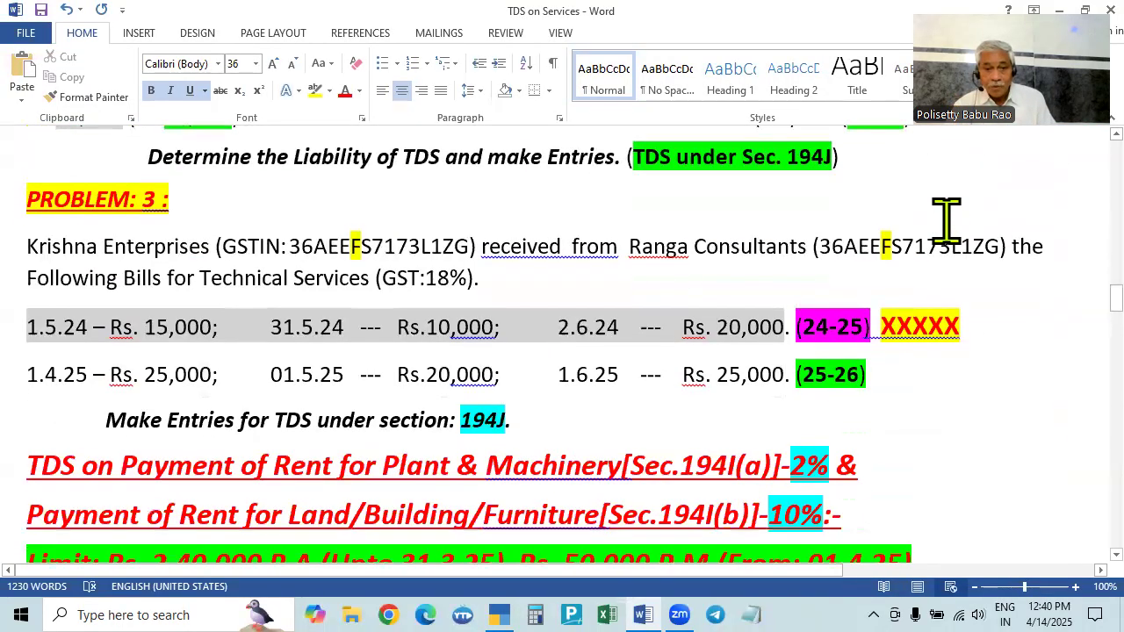
pyautogui.hotkey('alt', 'Tab')
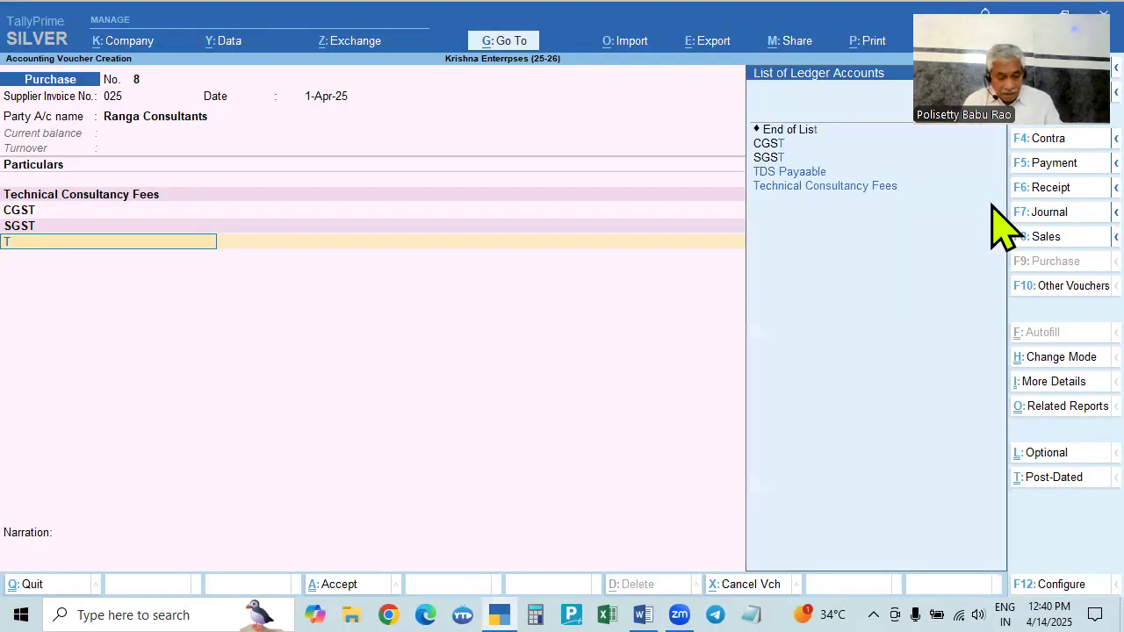
pyautogui.write('TDS')
pyautogui.press('Return')
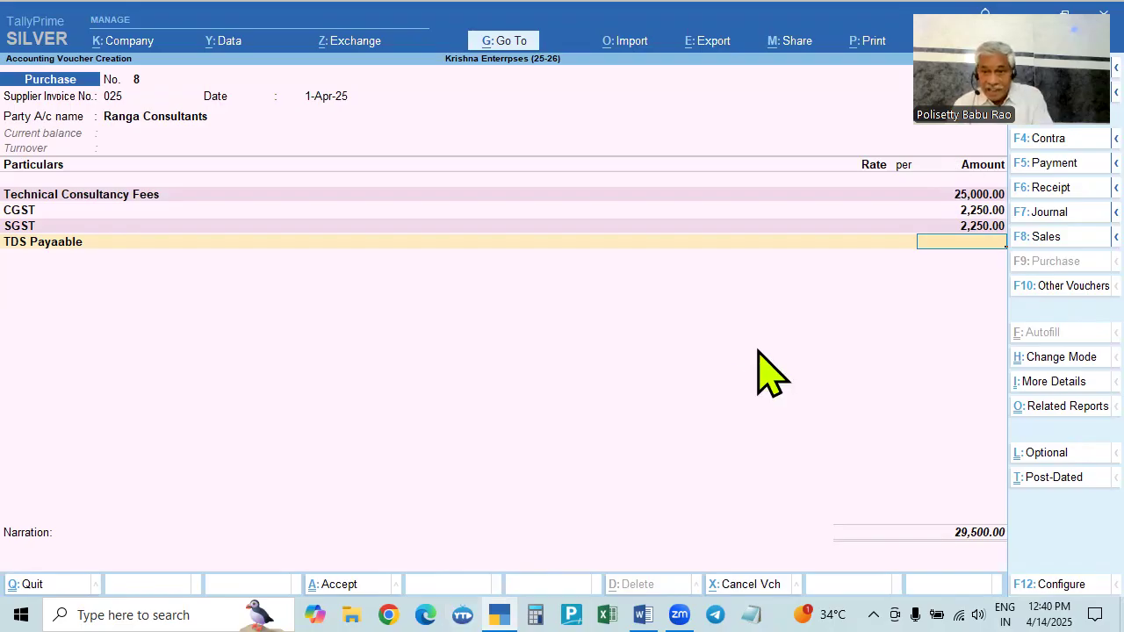
pyautogui.press('Escape')
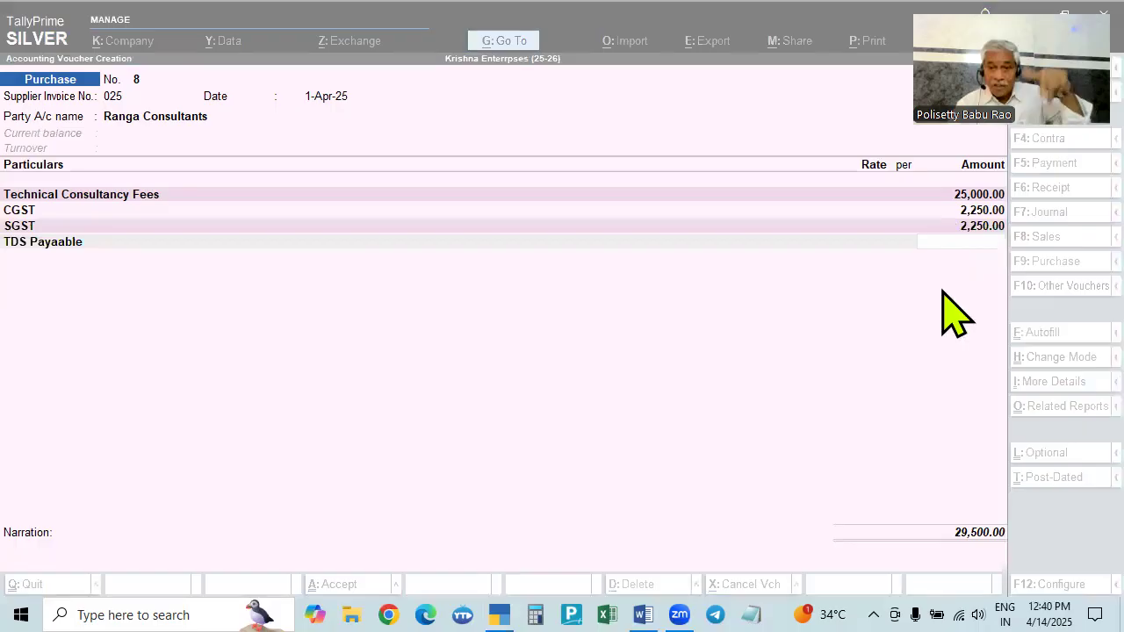
# - Record a 29,500 Cr New Ref bill-wise entry and save voucher No. 8
pyautogui.click(966, 530)
pyautogui.press('Return')
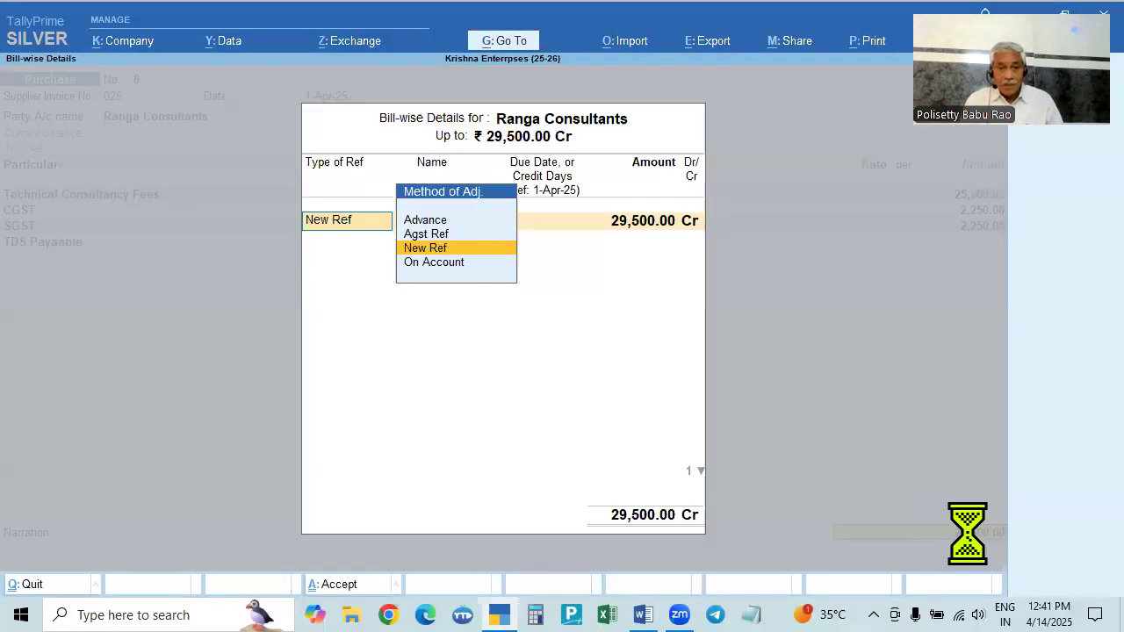
pyautogui.press('Return')
pyautogui.press('Return')
pyautogui.press('Return')
pyautogui.press('Return')
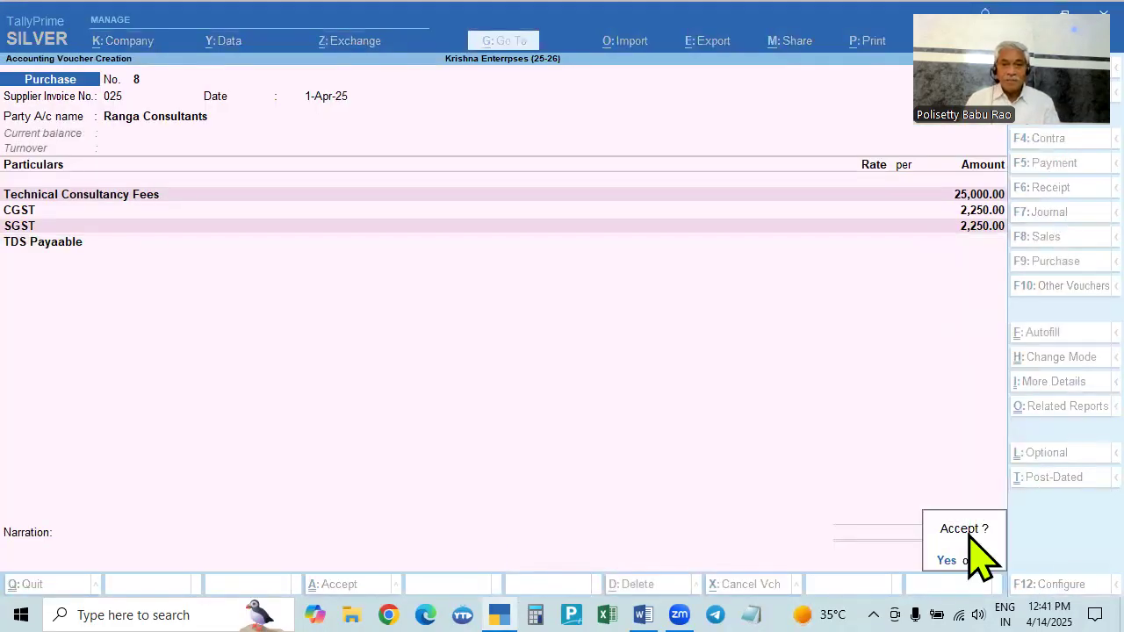
pyautogui.press('Return')
pyautogui.hotkey('alt', 'Tab')
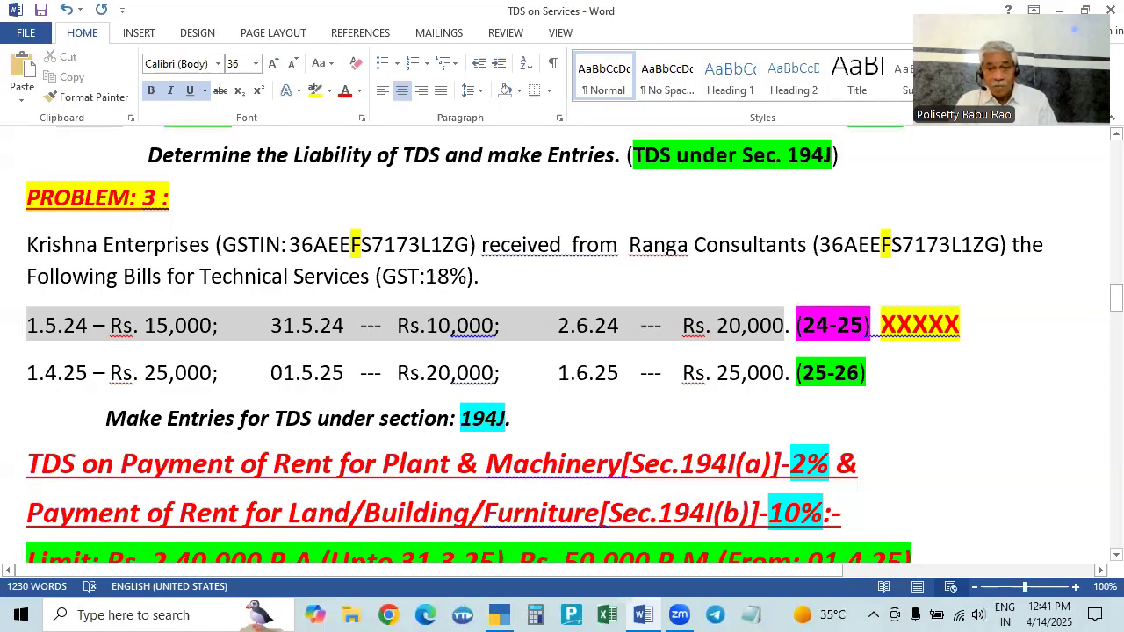
pyautogui.hotkey('alt', 'Tab')
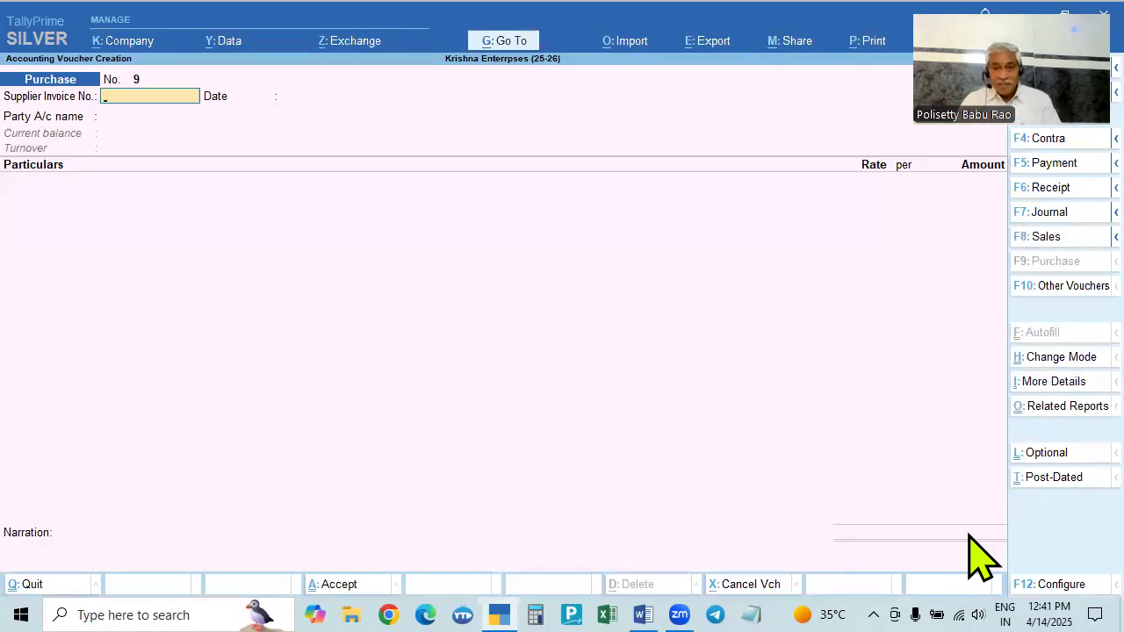
# - Date the new voucher 1-May-25 with supplier invoice number 085
pyautogui.hotkey('alt', 'Tab')
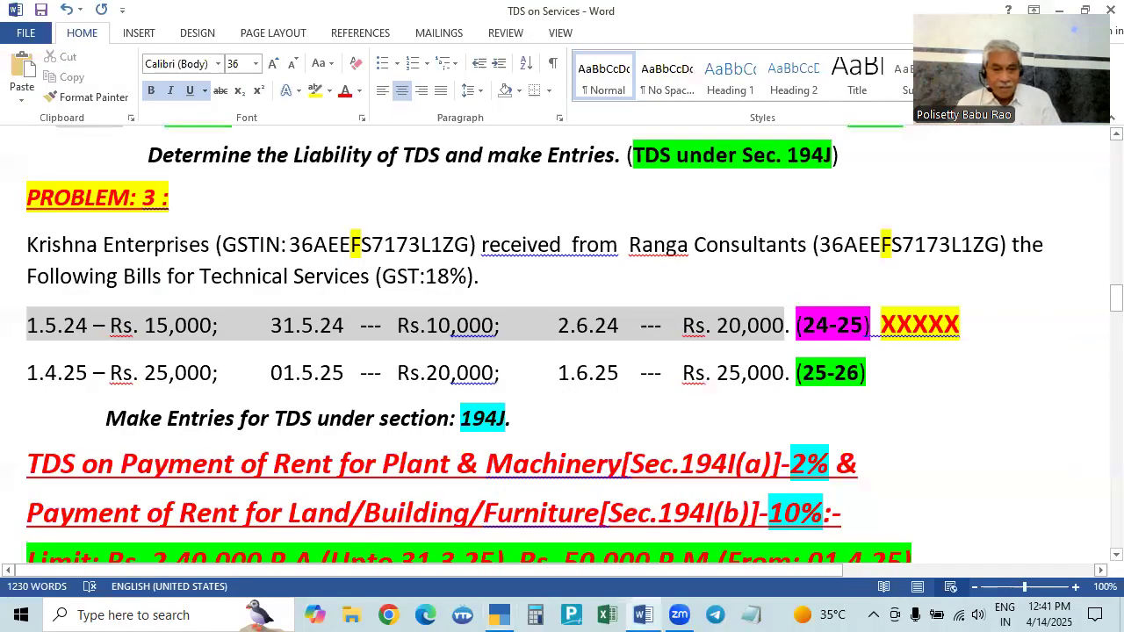
pyautogui.hotkey('alt', 'Tab')
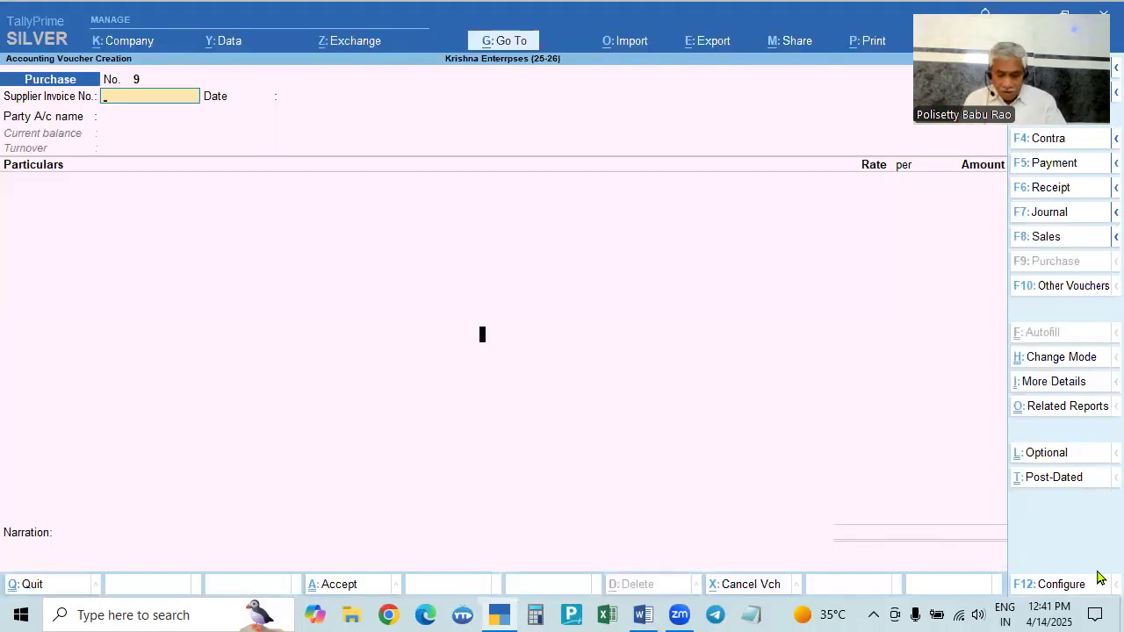
pyautogui.press('F2')
pyautogui.write('1.5')
pyautogui.press('Return')
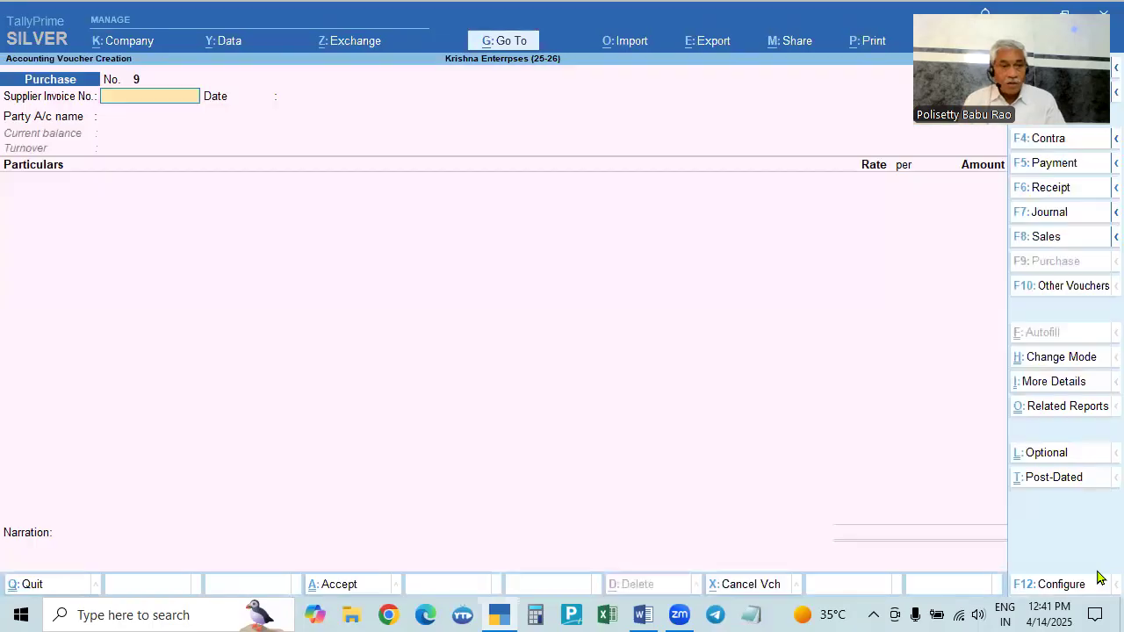
pyautogui.write('52')
pyautogui.press('BackSpace')
pyautogui.press('BackSpace')
pyautogui.write('02')
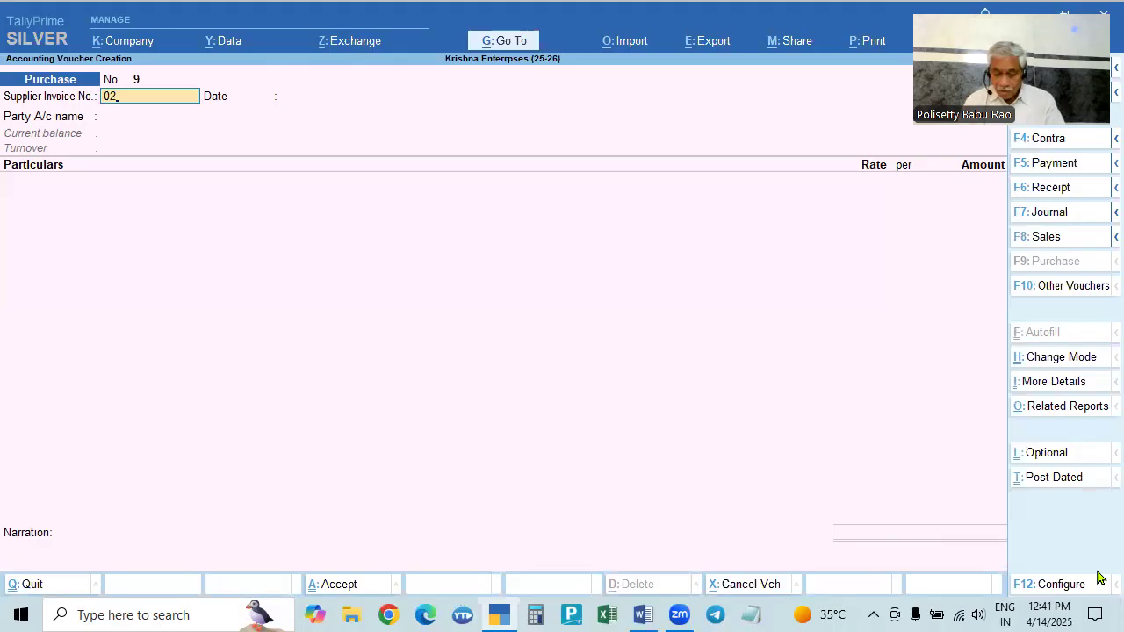
pyautogui.press('BackSpace')
pyautogui.write('85')
pyautogui.press('Return')
# - Select Ranga Consultants as the party and accept the party details
pyautogui.press('Return')
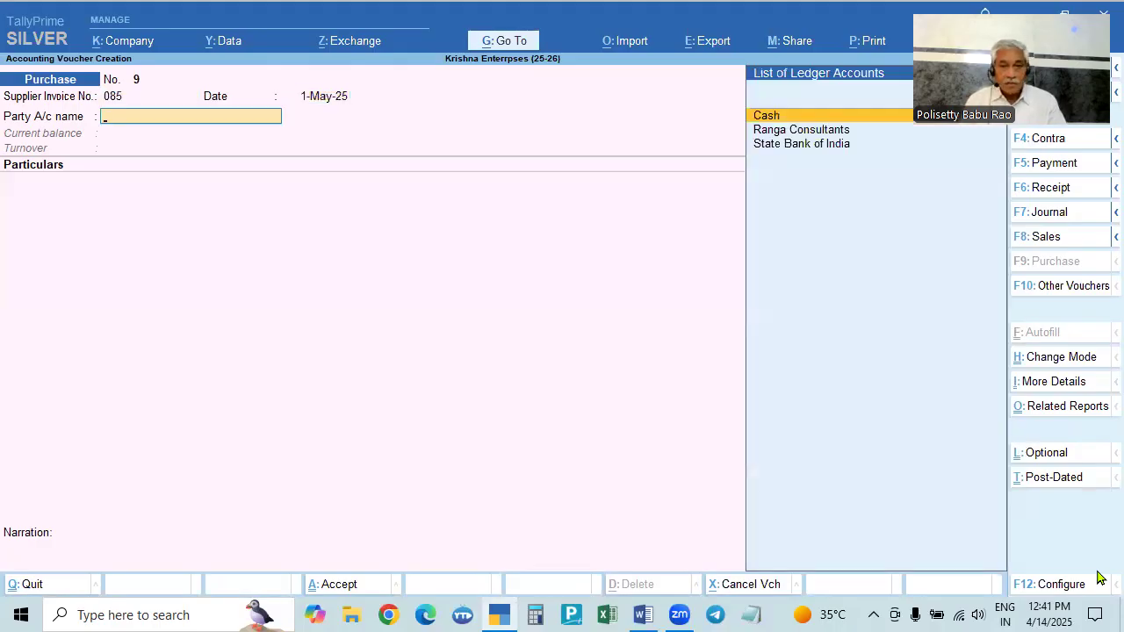
pyautogui.press('Down')
pyautogui.press('Return')
pyautogui.press('Return')
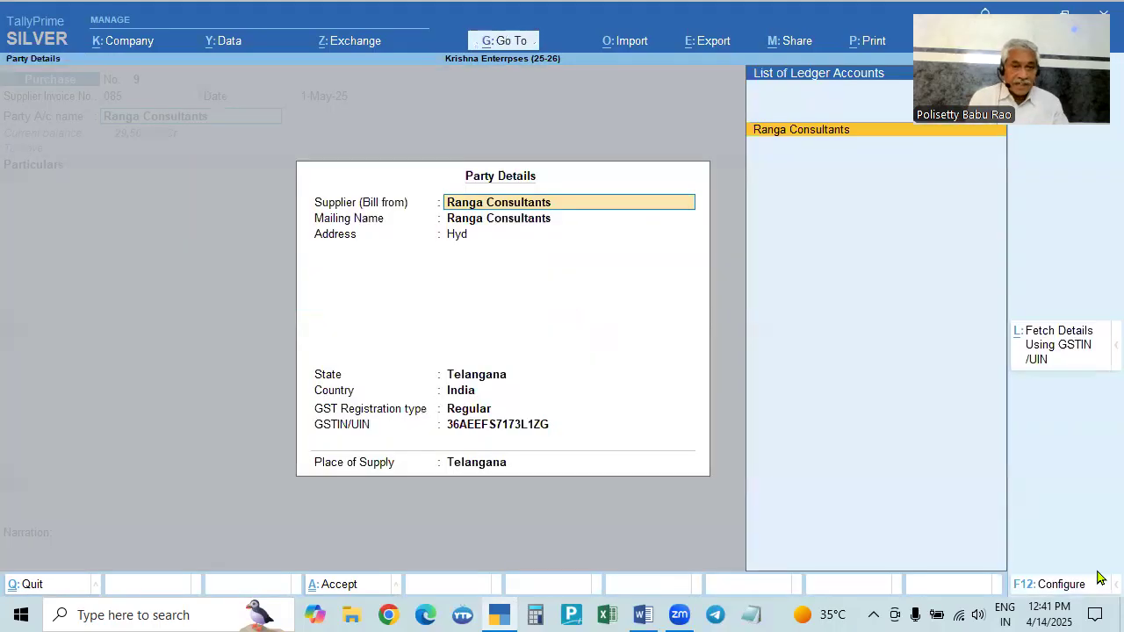
pyautogui.press('Return')
pyautogui.hotkey('ctrl', 'a')
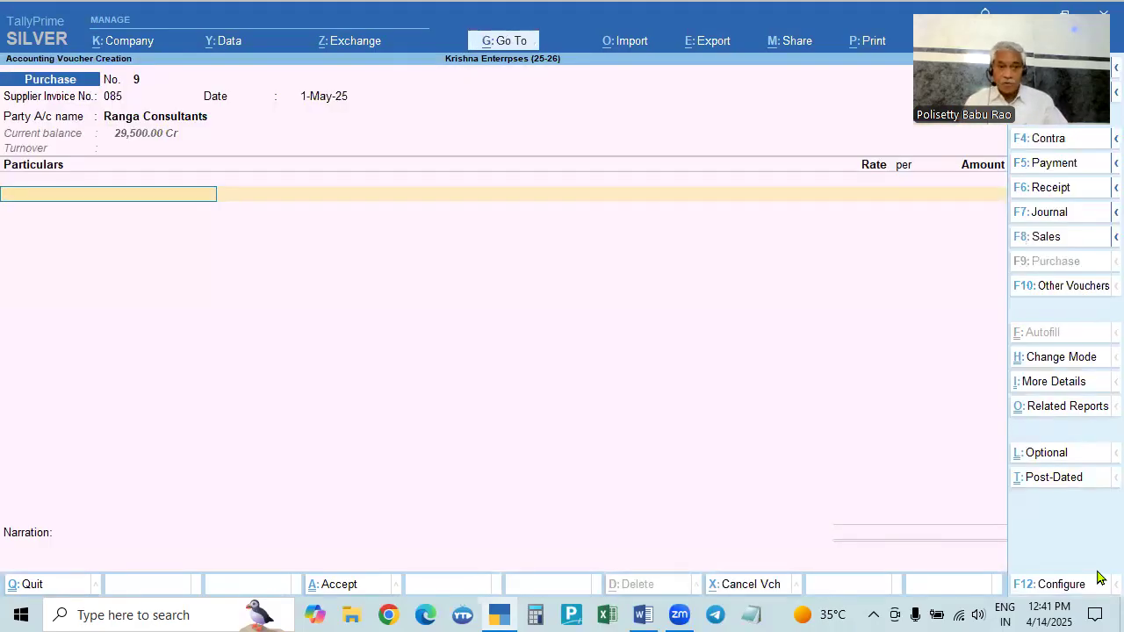
# - Enter Technical Consultancy Fees of 20,000 as the first particulars line
pyautogui.press('Down')
pyautogui.press('Down')
pyautogui.press('Down')
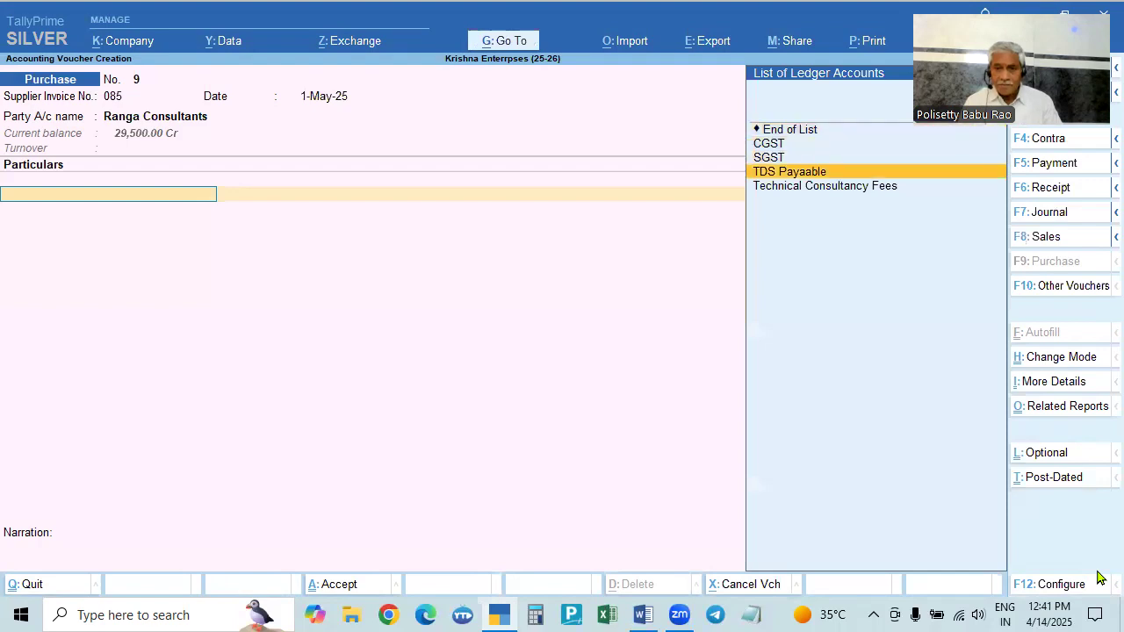
pyautogui.press('Down')
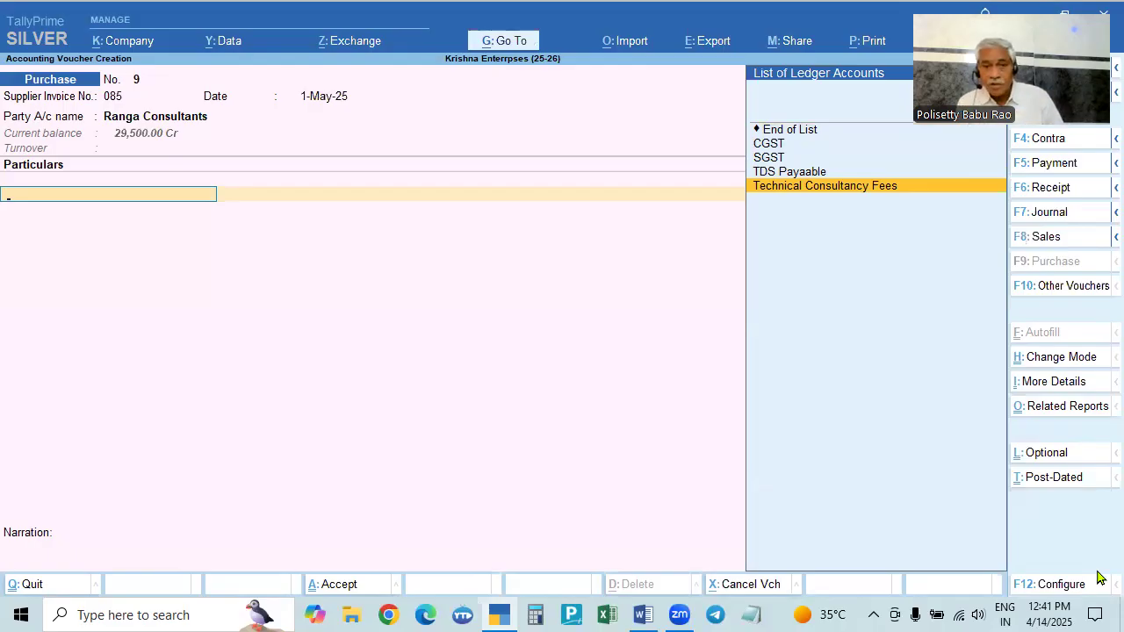
pyautogui.press('Return')
pyautogui.hotkey('alt', 'Tab')
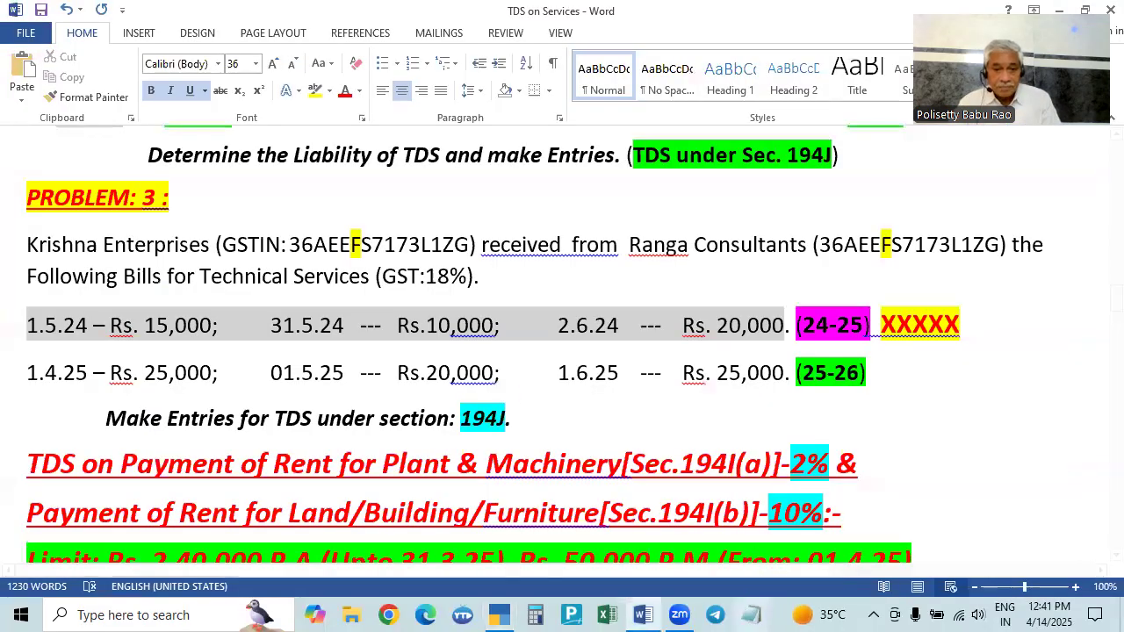
pyautogui.hotkey('alt', 'Tab')
pyautogui.write('20,000')
pyautogui.press('Return')
# - Add CGST and SGST at 1,800 each and a TDS Payaable line
pyautogui.write('cg')
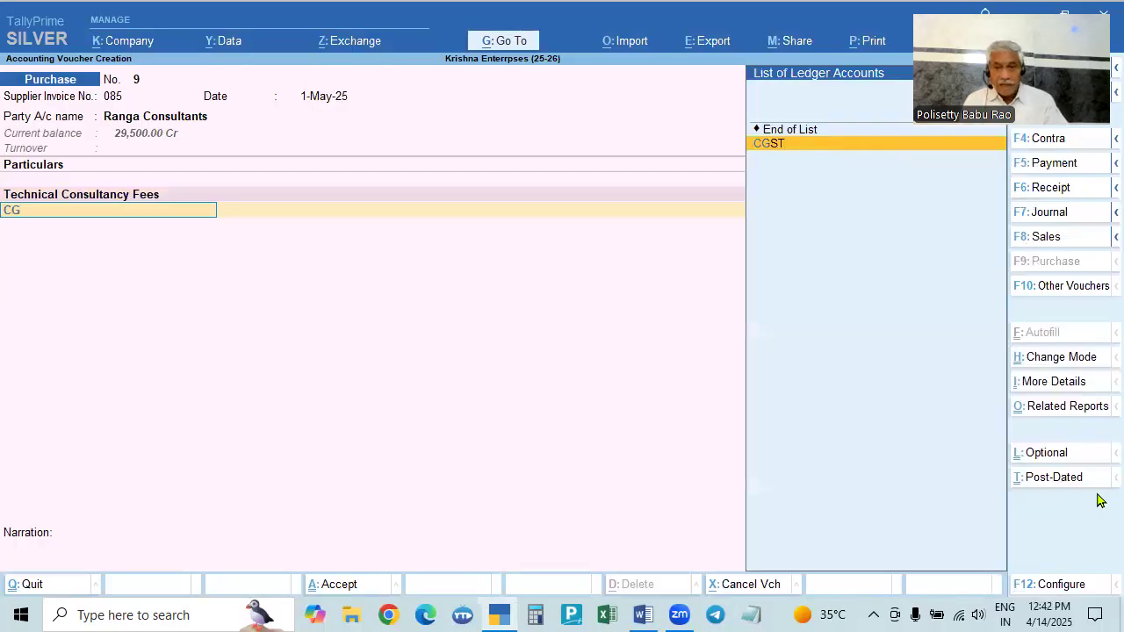
pyautogui.press('Return')
pyautogui.press('Return')
pyautogui.write('sgs')
pyautogui.press('Return')
pyautogui.press('Return')
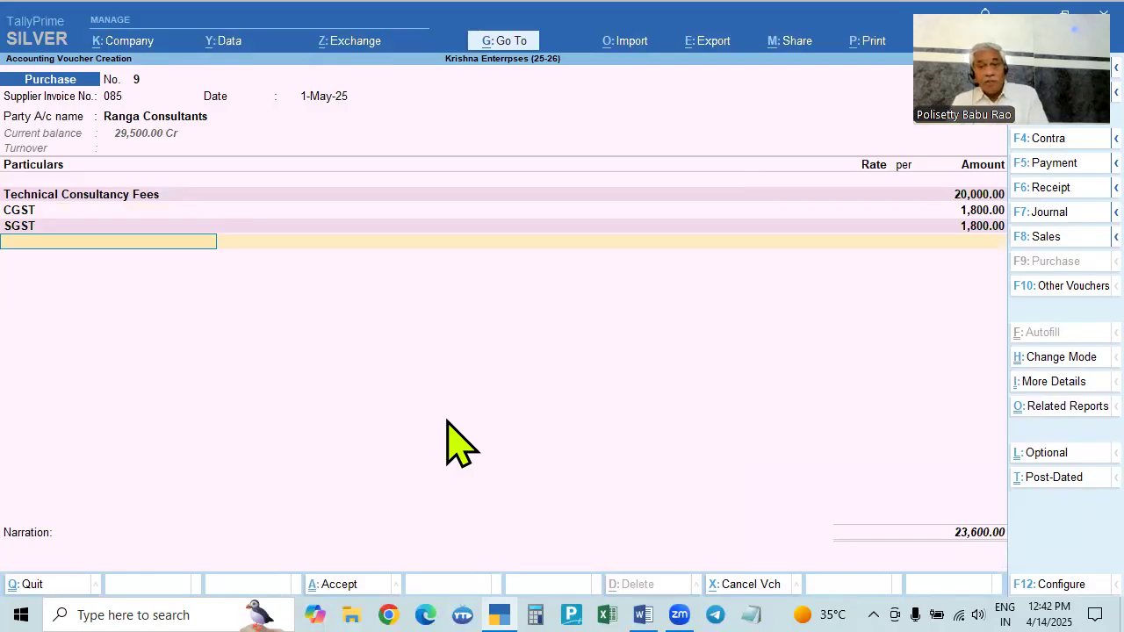
pyautogui.write('TDS')
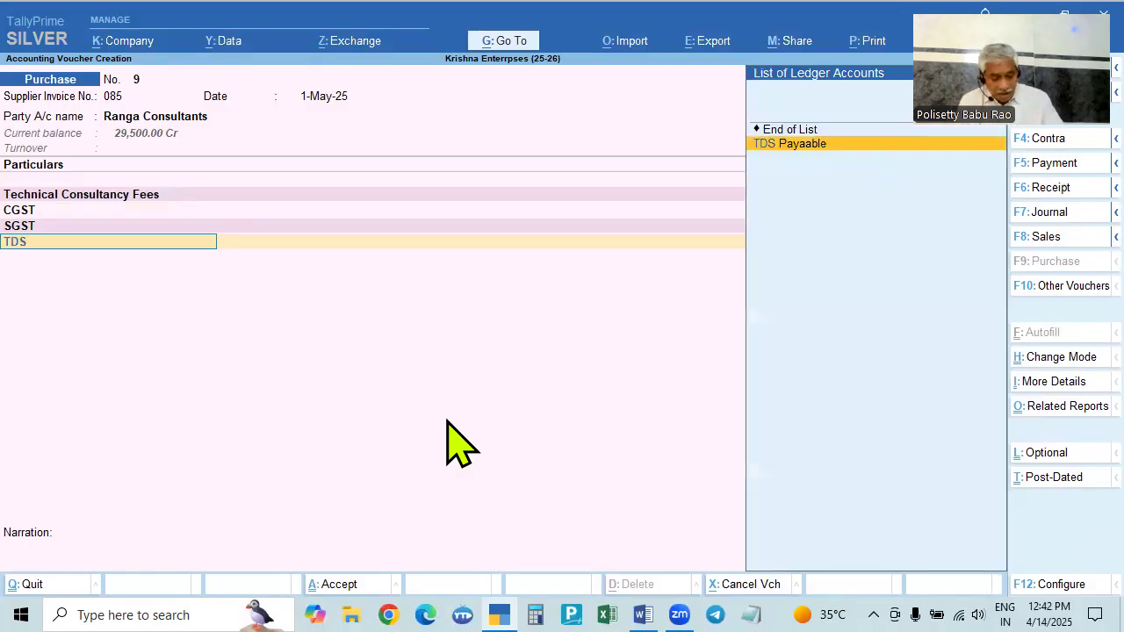
pyautogui.press('Return')
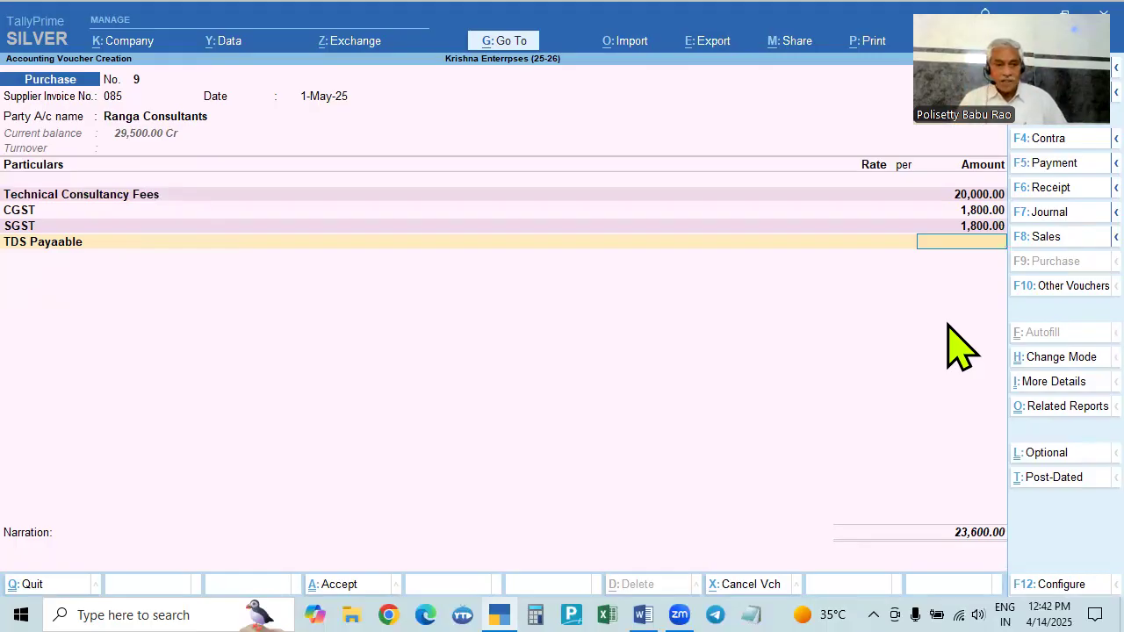
# - Leave the TDS amount blank and record bill 085 as a 23,600.00 Cr New Ref
pyautogui.press('Return')
pyautogui.press('Return')
pyautogui.press('Return')
pyautogui.press('Return')
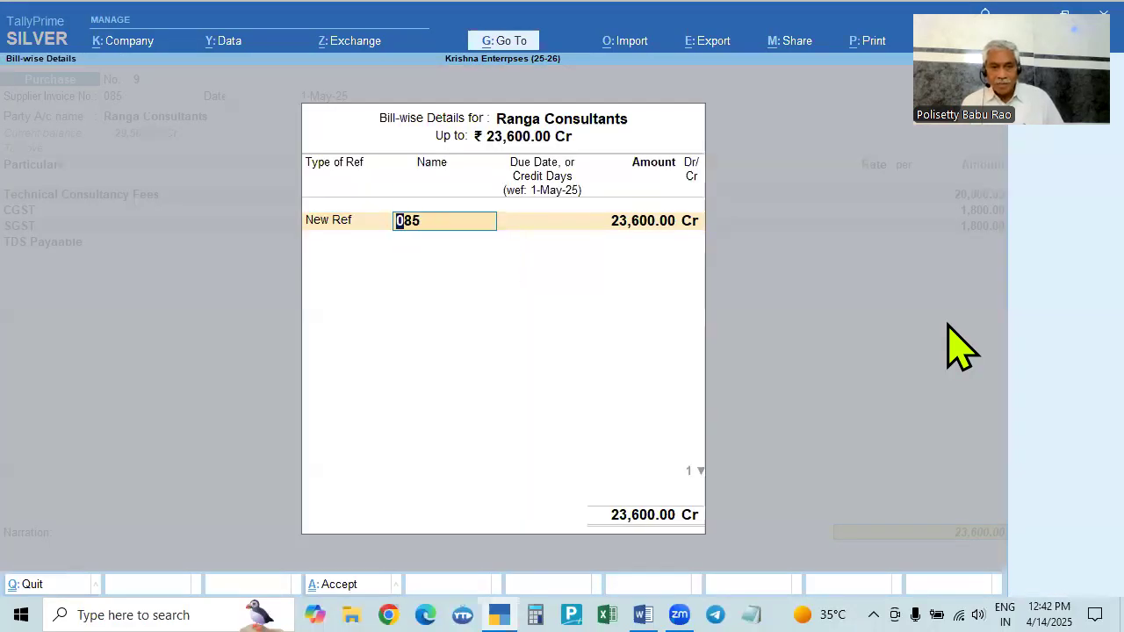
pyautogui.press('Return')
pyautogui.press('Return')
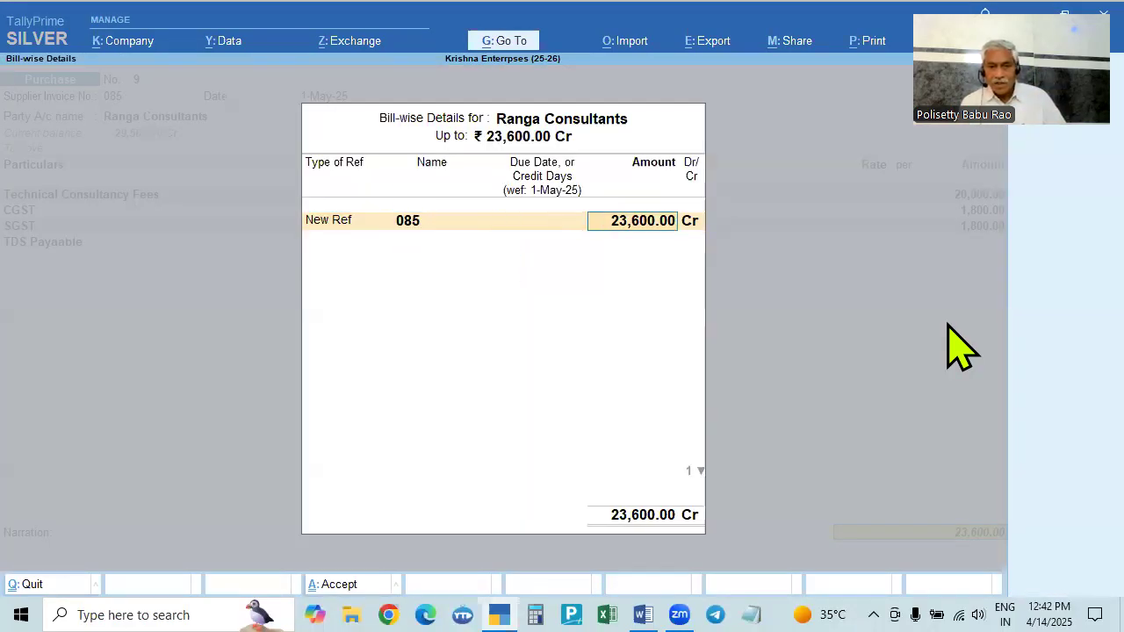
pyautogui.press('Return')
pyautogui.press('Return')
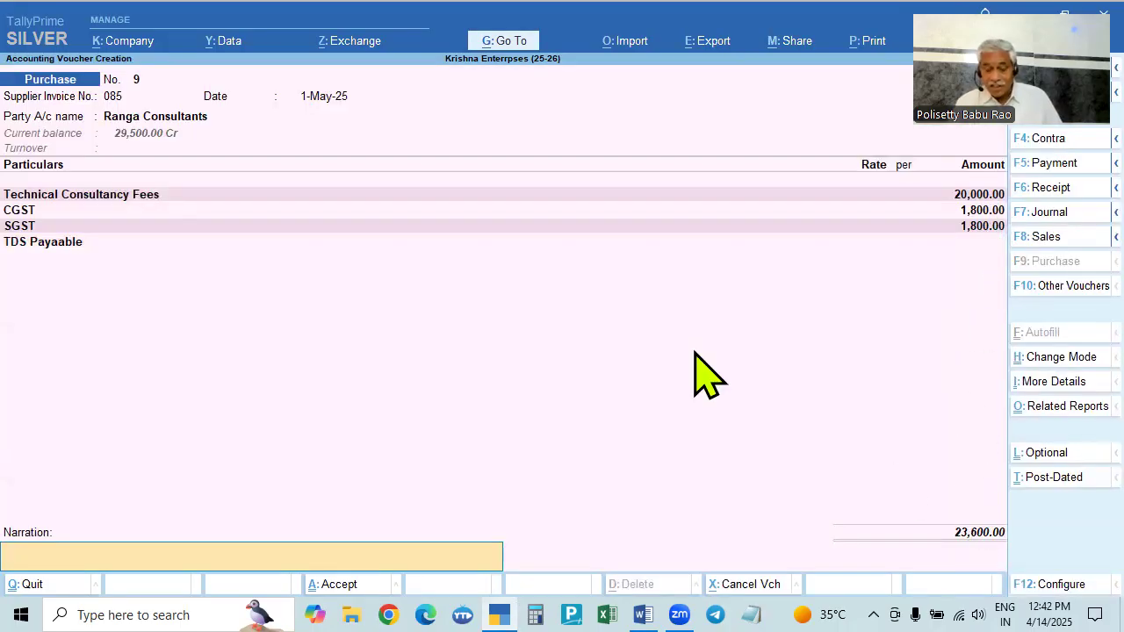
pyautogui.press('Return')
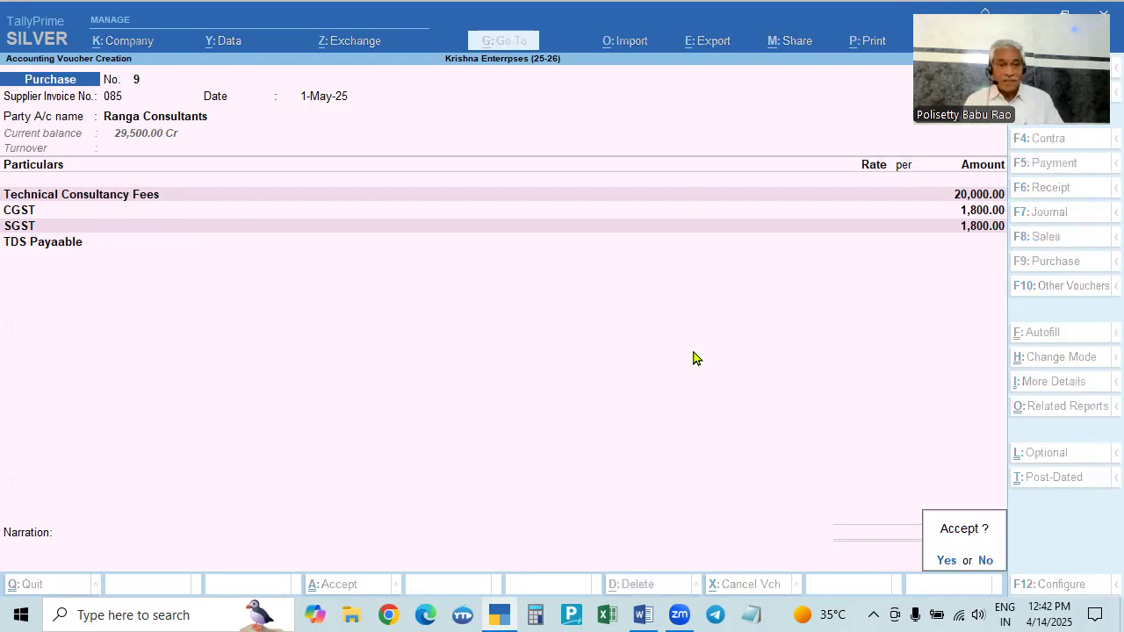
# - Save purchase voucher No. 9 and check the next bill in Word
pyautogui.press('Return')
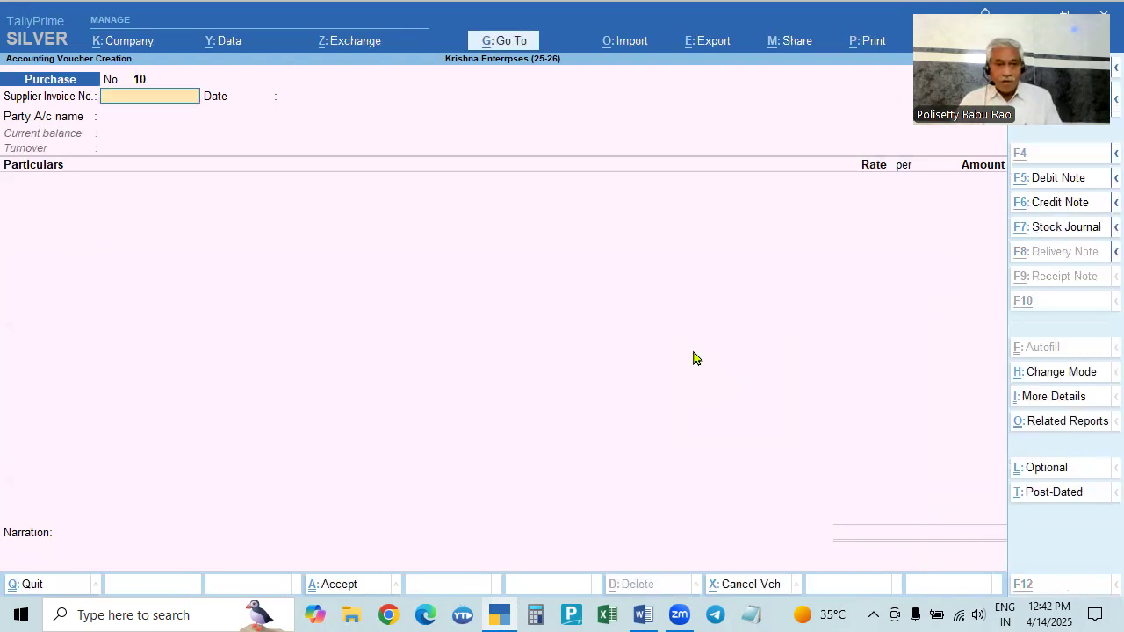
pyautogui.hotkey('alt', 'Tab')
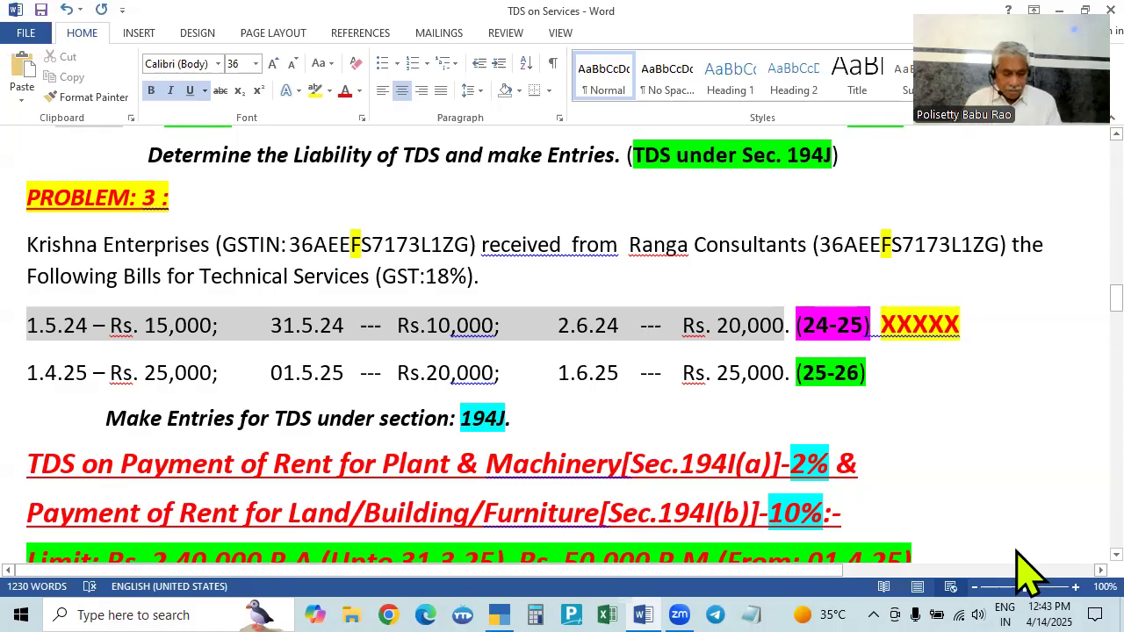
pyautogui.hotkey('alt', 'Tab')
# - Date Purchase No. 10 as 1-Jun-25 with supplier invoice 895
pyautogui.press('F2')
pyautogui.write('1.6')
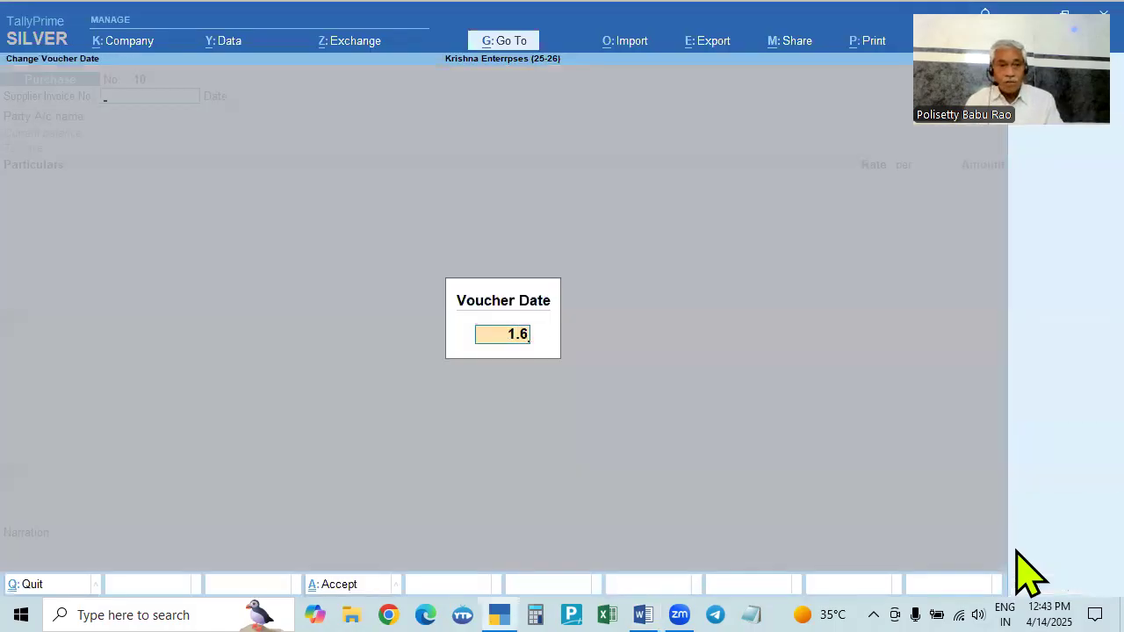
pyautogui.press('Return')
pyautogui.write('65')
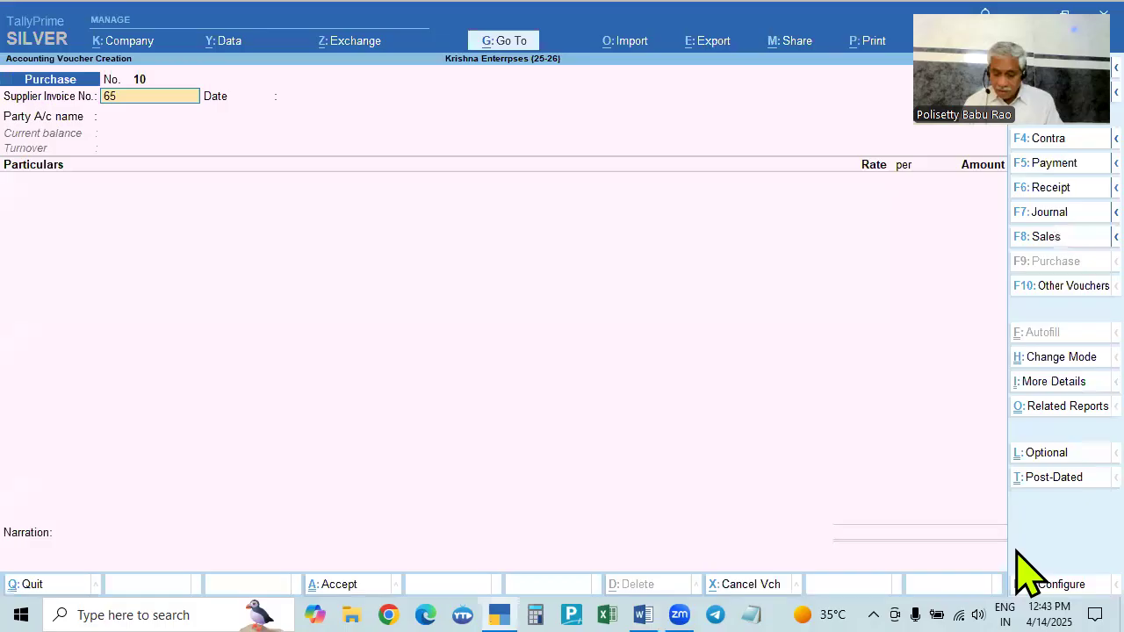
pyautogui.press('BackSpace')
pyautogui.press('BackSpace')
pyautogui.write('895')
pyautogui.press('Return')
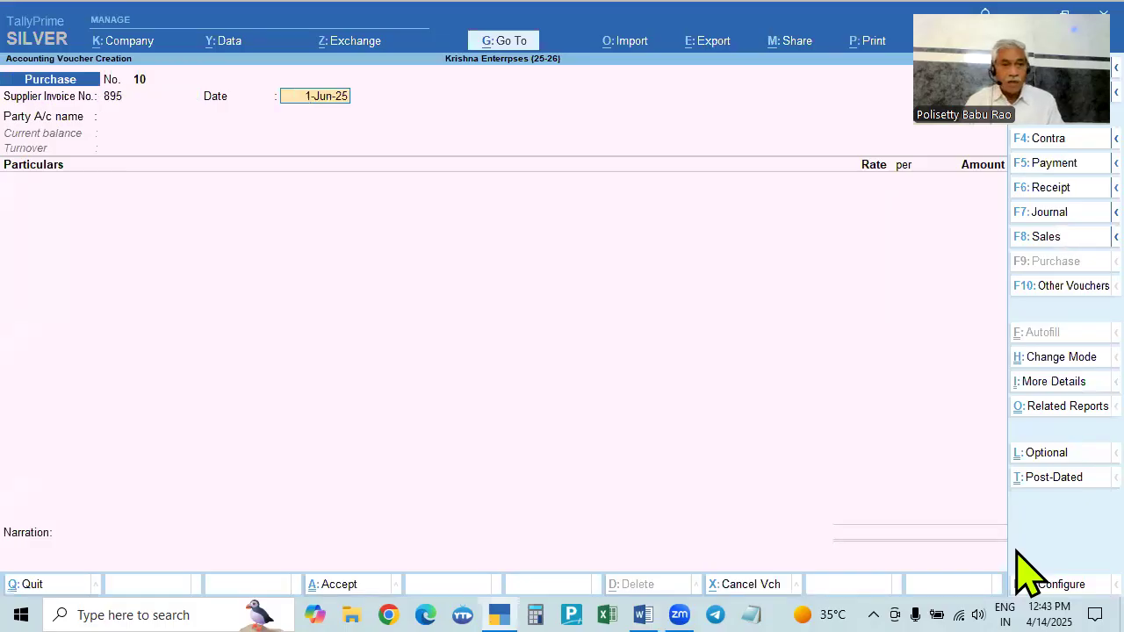
# - Set Ranga Consultants as the party and accept receipt and party details
pyautogui.press('Return')
pyautogui.press('Down')
pyautogui.press('Return')
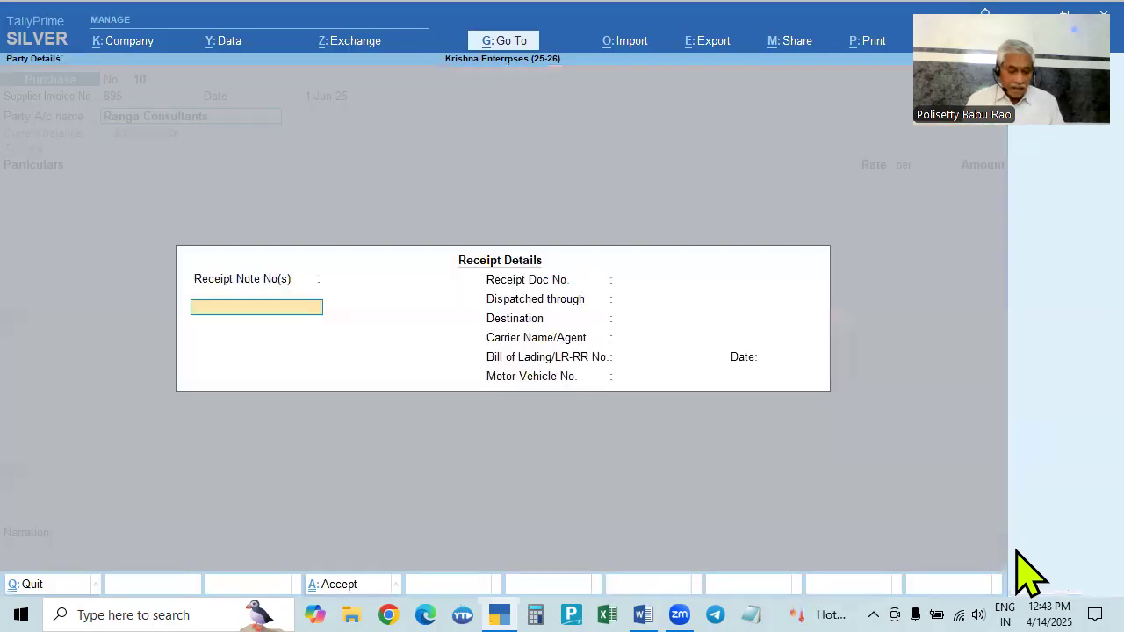
pyautogui.hotkey('ctrl', 'a')
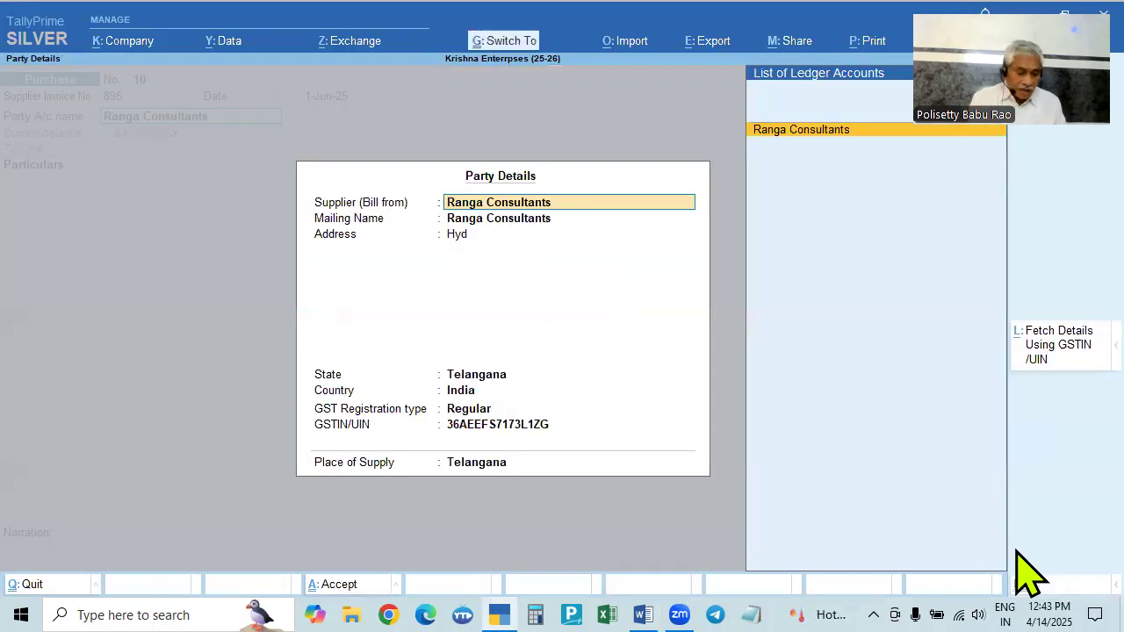
pyautogui.hotkey('ctrl', 'a')
# - Enter Technical Consultancy Fees of 25,000 as the first particulars line
pyautogui.write('S')
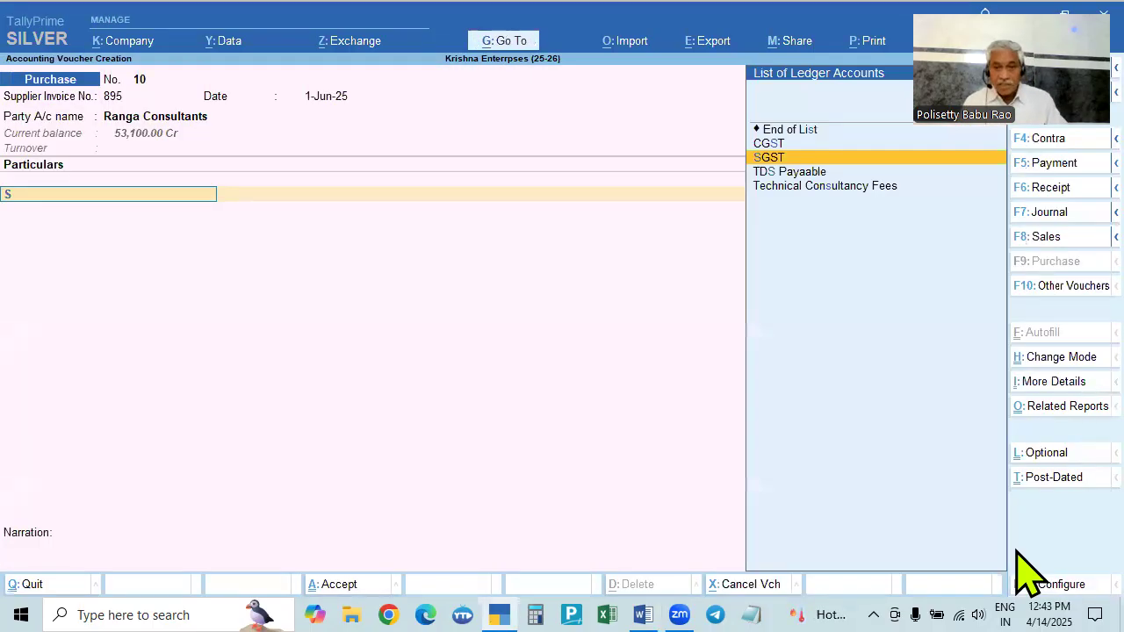
pyautogui.press('Down')
pyautogui.press('Down')
pyautogui.press('Return')
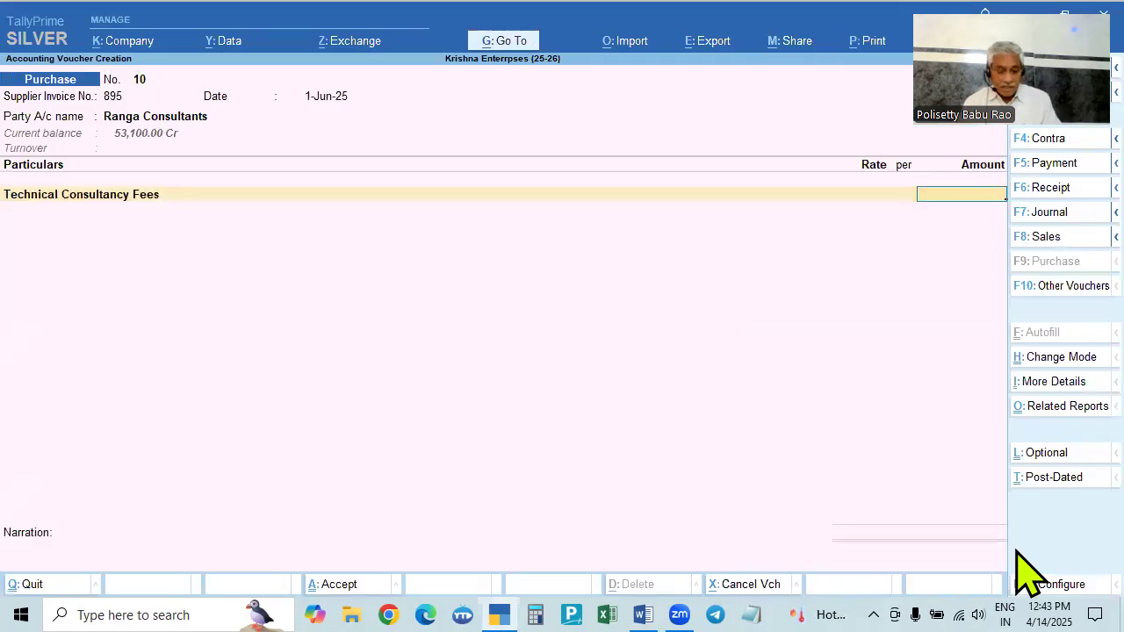
pyautogui.hotkey('alt', 'Tab')
pyautogui.hotkey('alt', 'Tab')
pyautogui.write('25000')
pyautogui.press('Return')
# - Add CGST and SGST lines at 2,250.00 each
pyautogui.write('CG')
pyautogui.press('Return')
pyautogui.press('Return')
pyautogui.write('SGST')
pyautogui.press('Return')
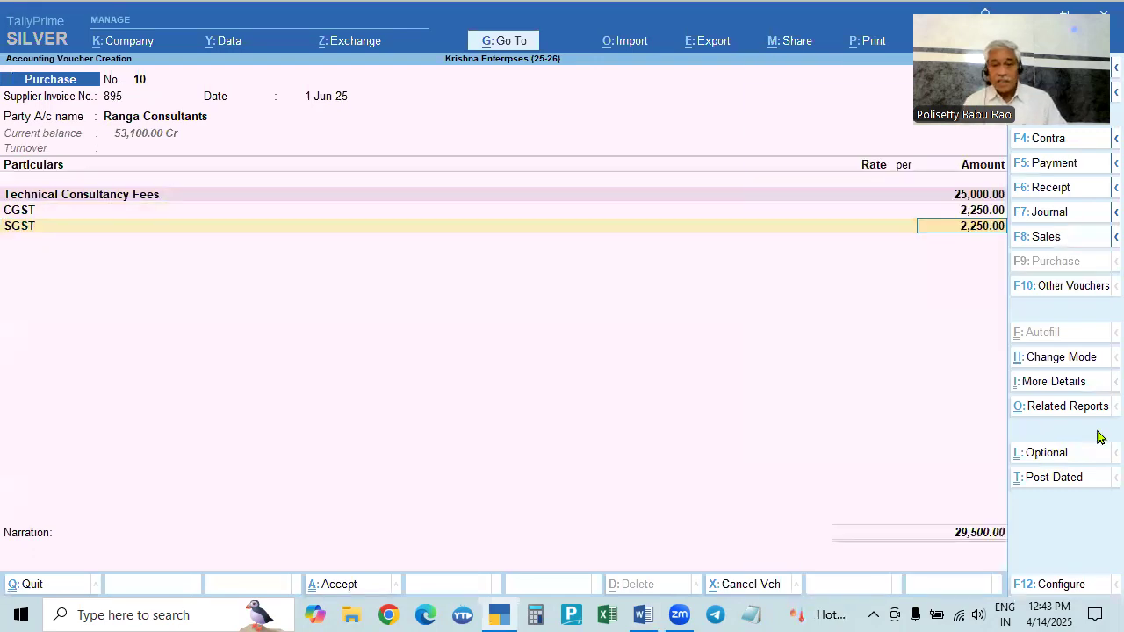
pyautogui.press('Return')
pyautogui.hotkey('alt', 'Tab')
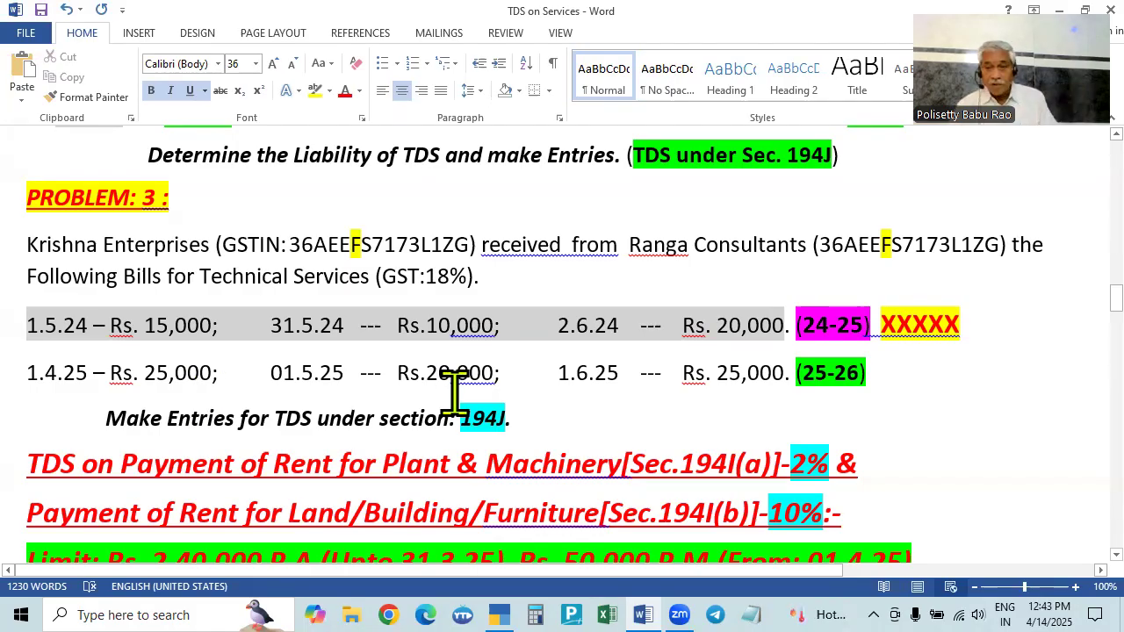
# - Total the bills 45000 + 25000 = 70,000 in Calculator, then return to the voucher
pyautogui.hotkey('alt', 'Tab')
pyautogui.hotkey('alt', 'Tab')
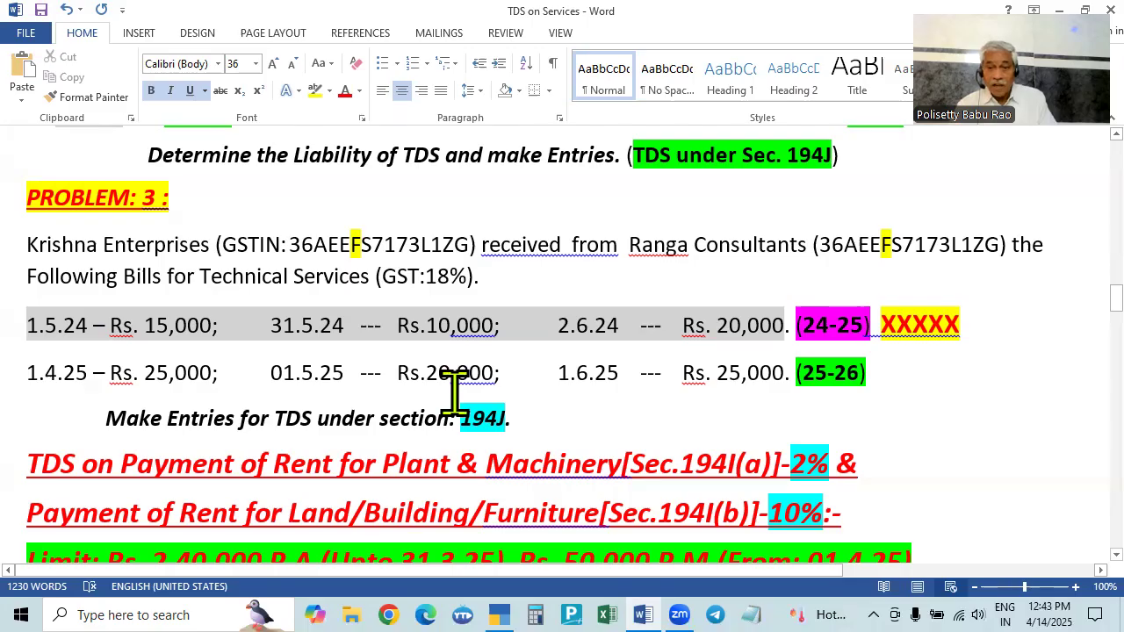
pyautogui.hotkey('alt', 'Tab')
pyautogui.click(534, 615)
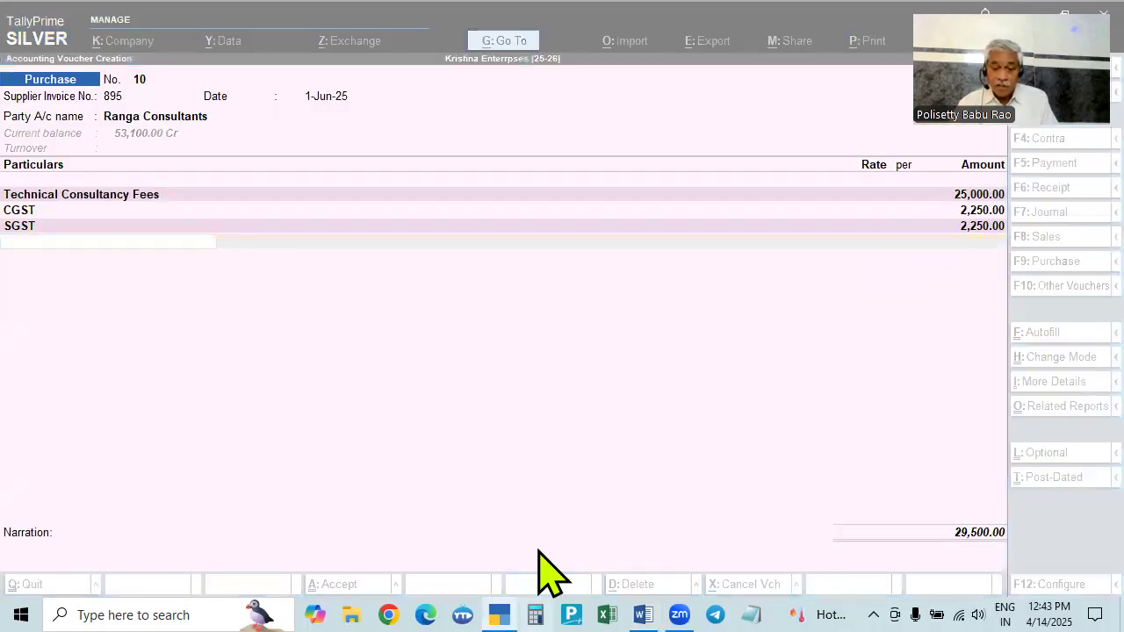
pyautogui.write('45000 + 25000 =')
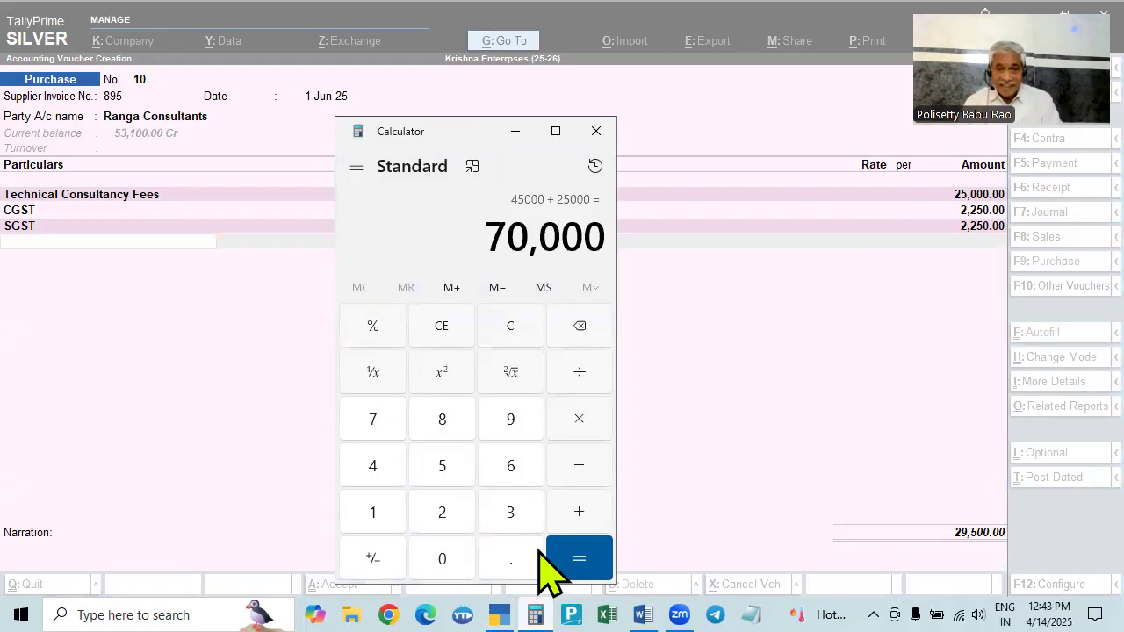
pyautogui.press('Escape')
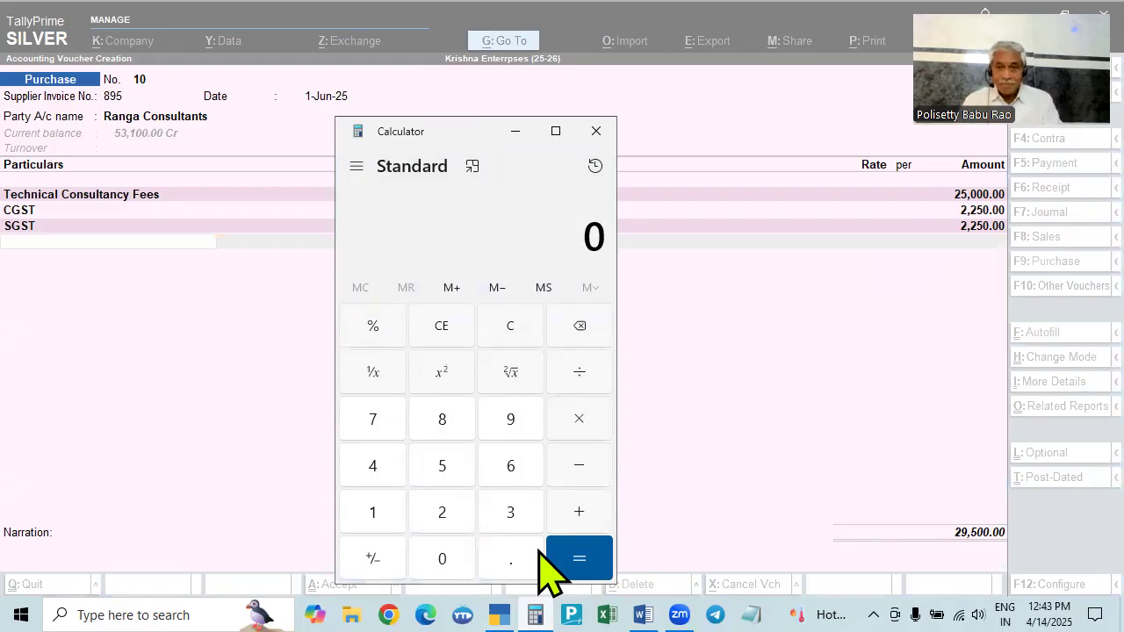
pyautogui.click(869, 374)
# - Select the TDS Payable ledger and calculate 2% of 25,000 in Calculator
pyautogui.write('TDS')
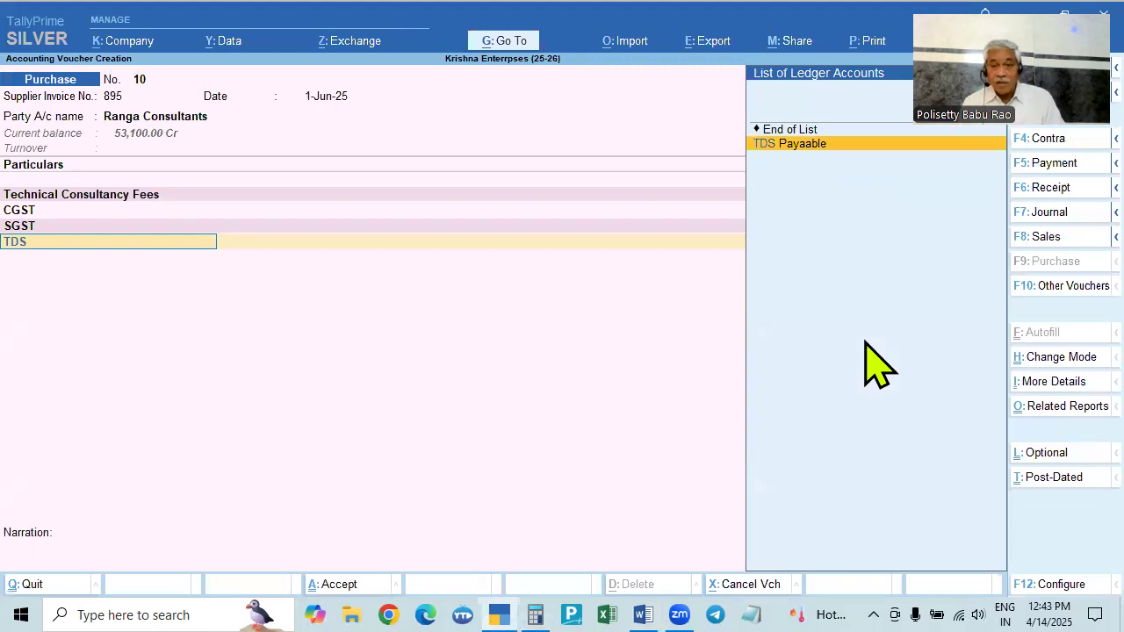
pyautogui.press('Return')
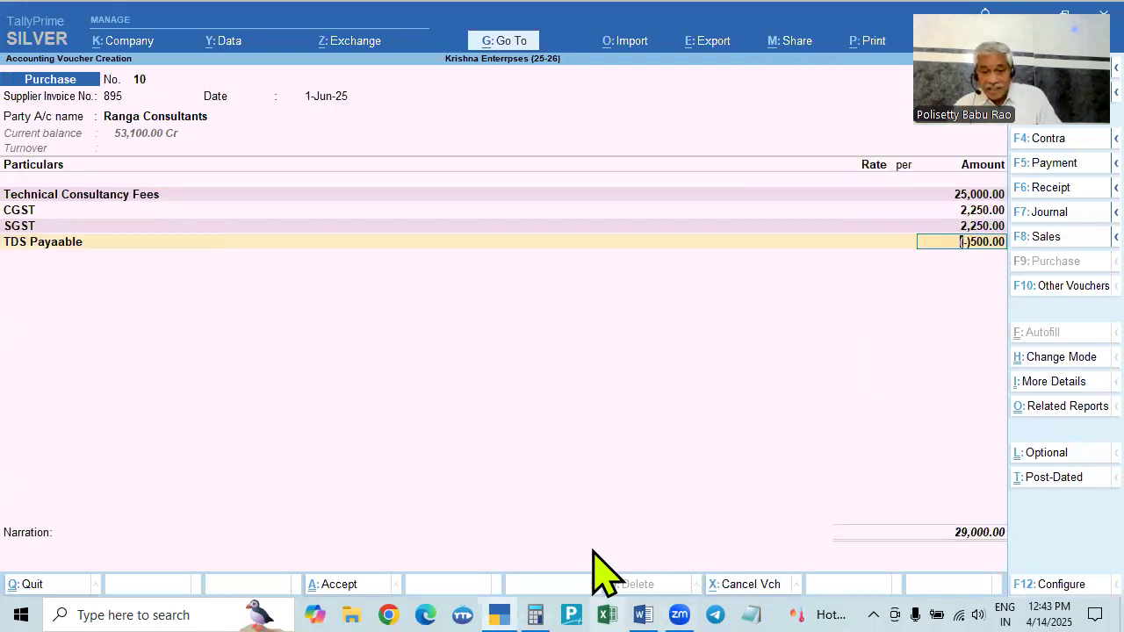
pyautogui.click(535, 615)
pyautogui.write('250000')
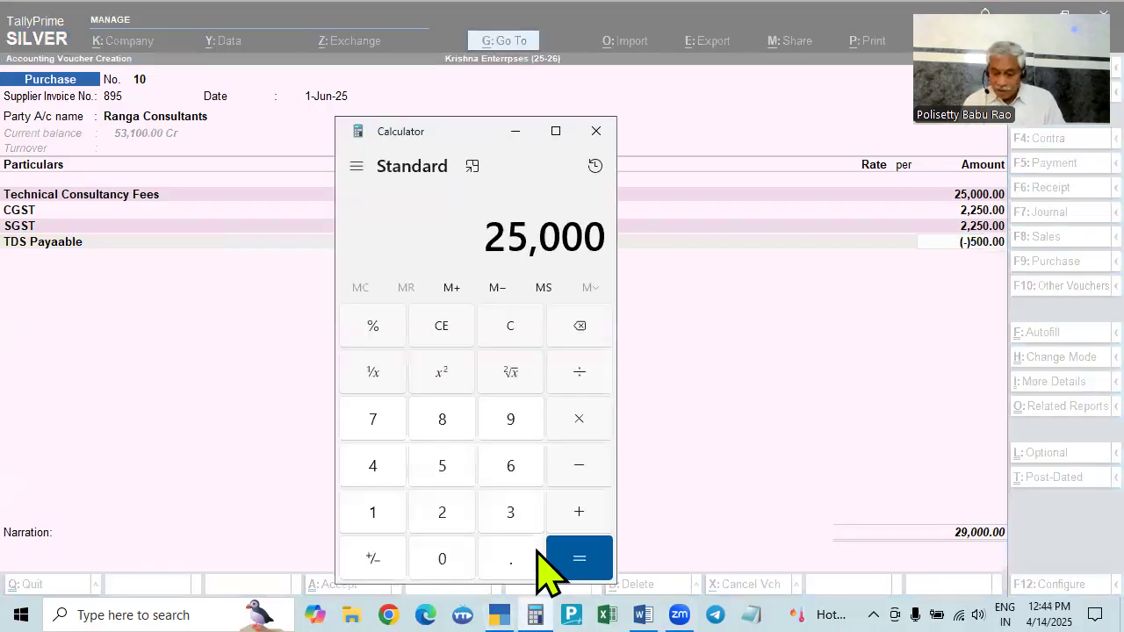
pyautogui.write('*2%')
pyautogui.press('Return')
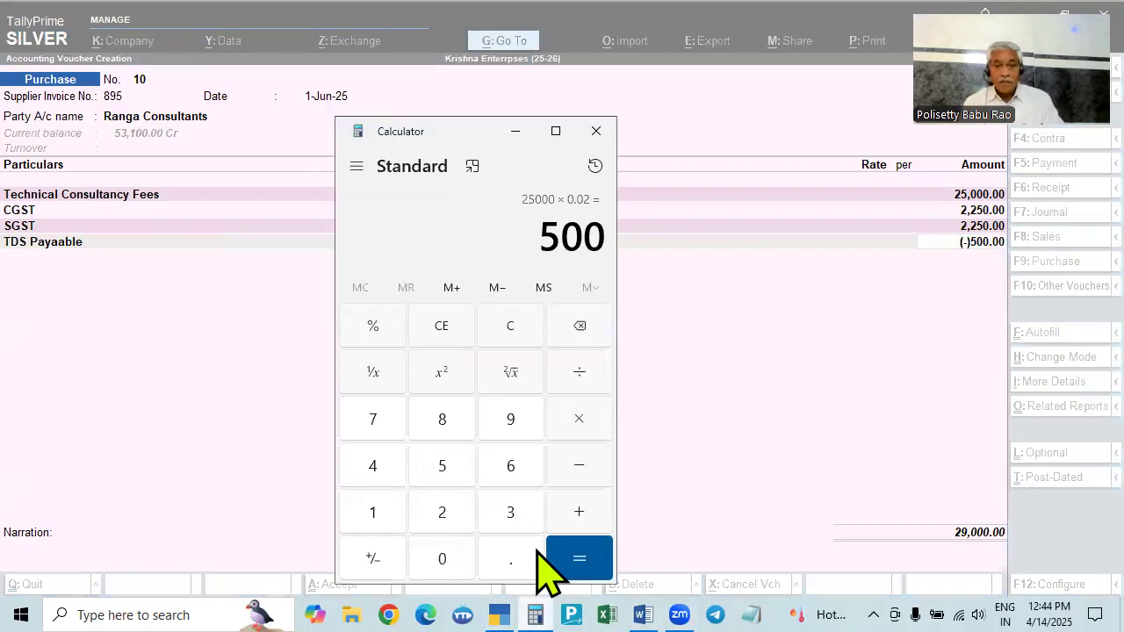
# - Calculate 2% TDS on 45,000 (25,000 + 20,000), giving 900
pyautogui.press('Escape')
pyautogui.write('2')
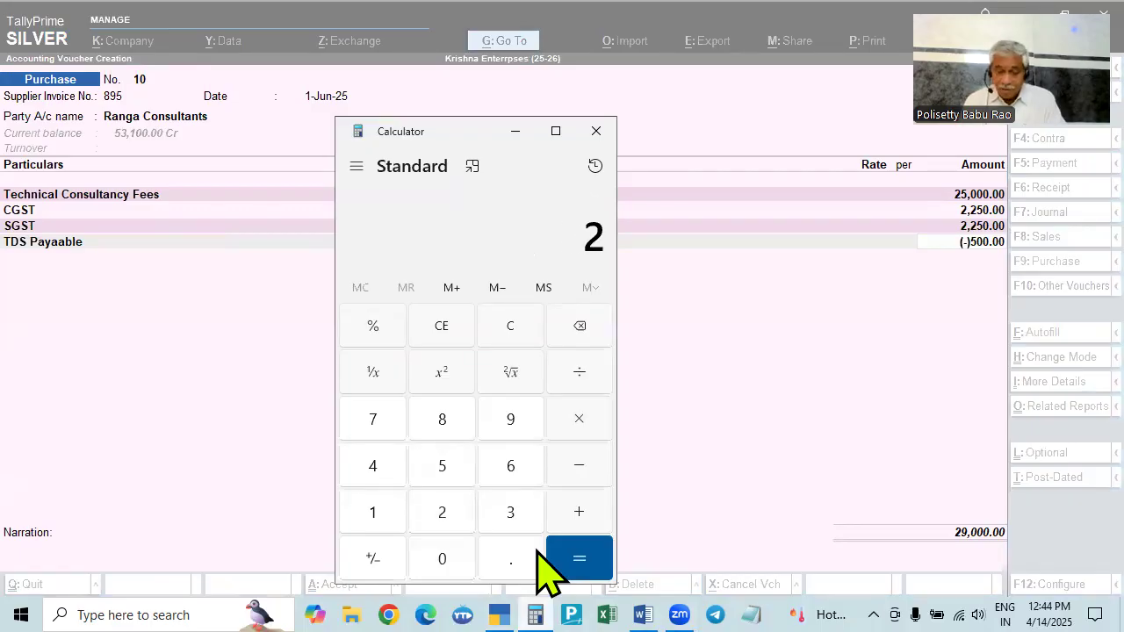
pyautogui.write('5000 + 20000')
pyautogui.press('Return')
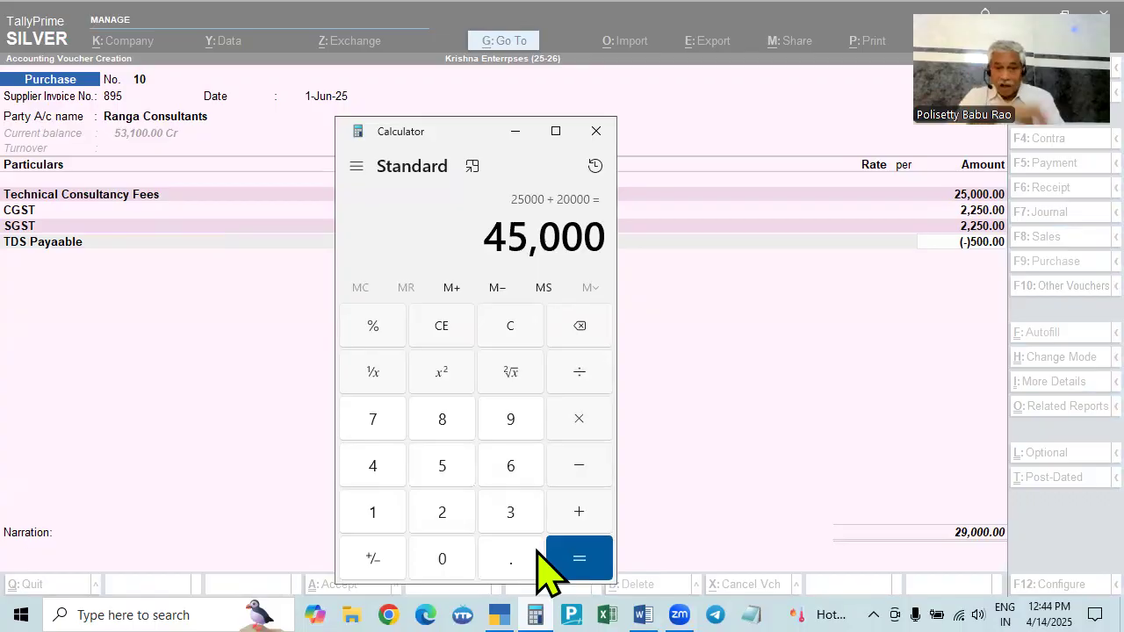
pyautogui.press('*')
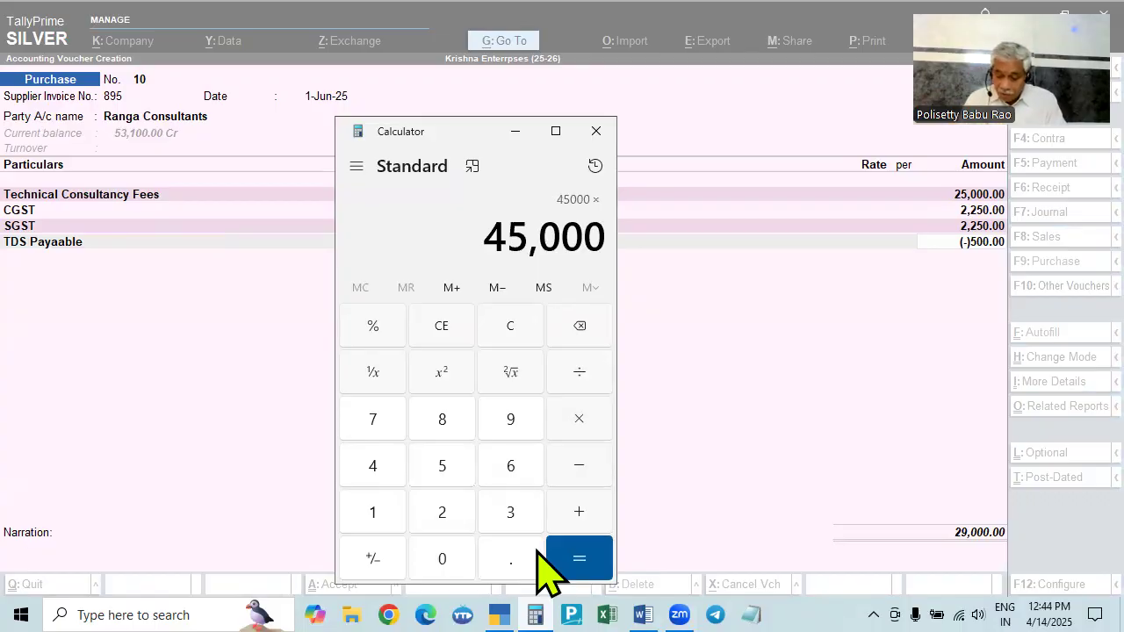
pyautogui.write('2')
pyautogui.press('%')
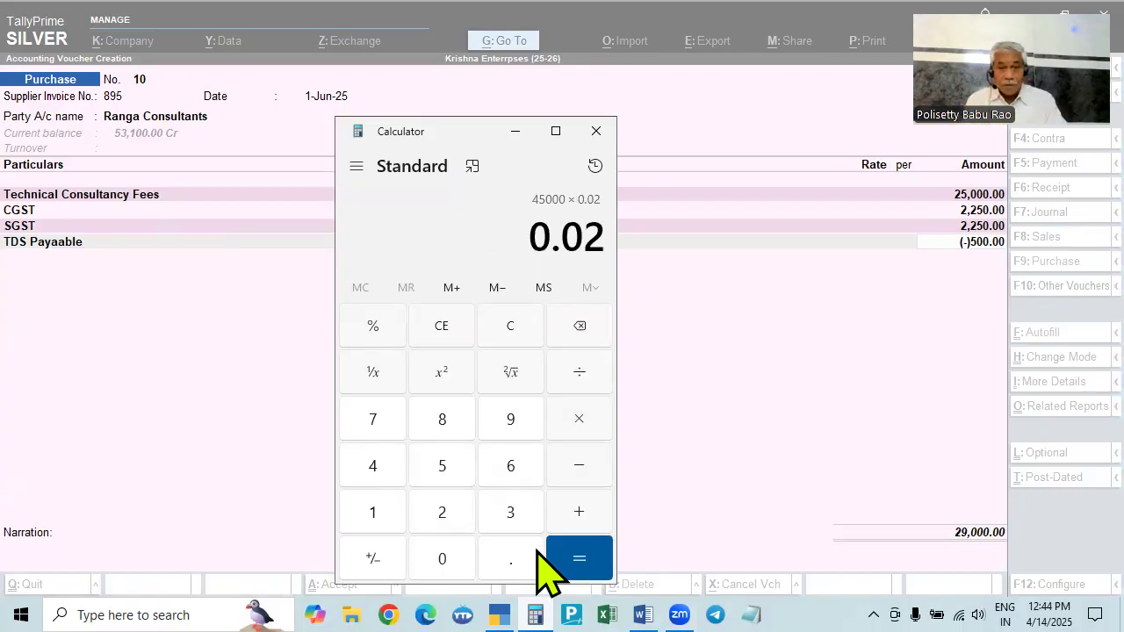
pyautogui.press('Return')
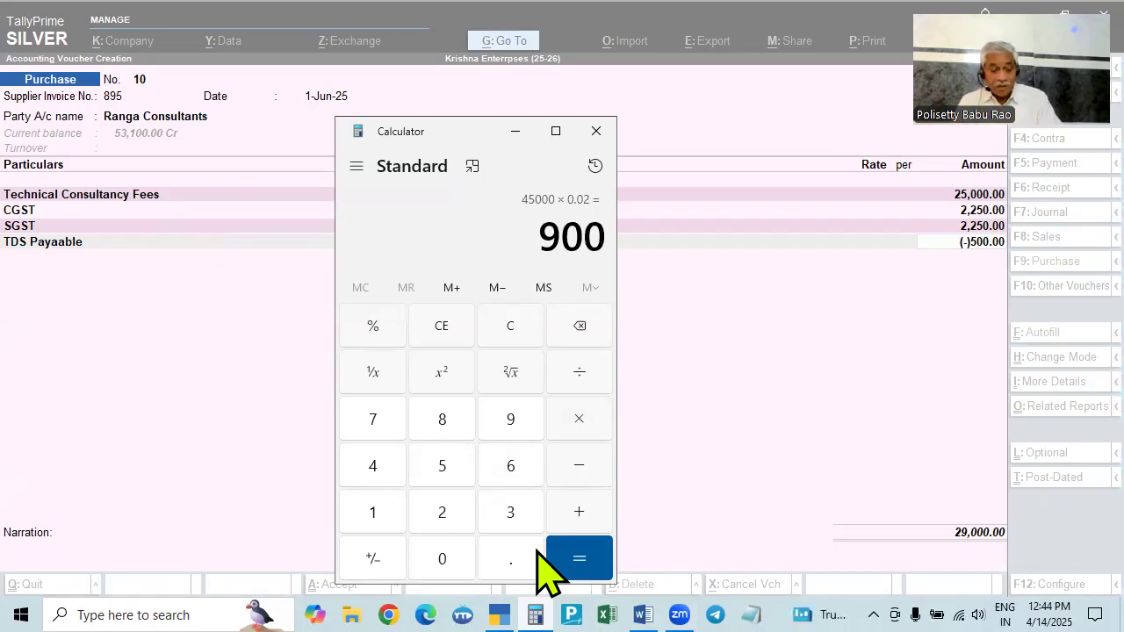
# - Calculate 2% of 70,000 as 1,400 and close Calculator
pyautogui.press('Escape')
pyautogui.write('700000')
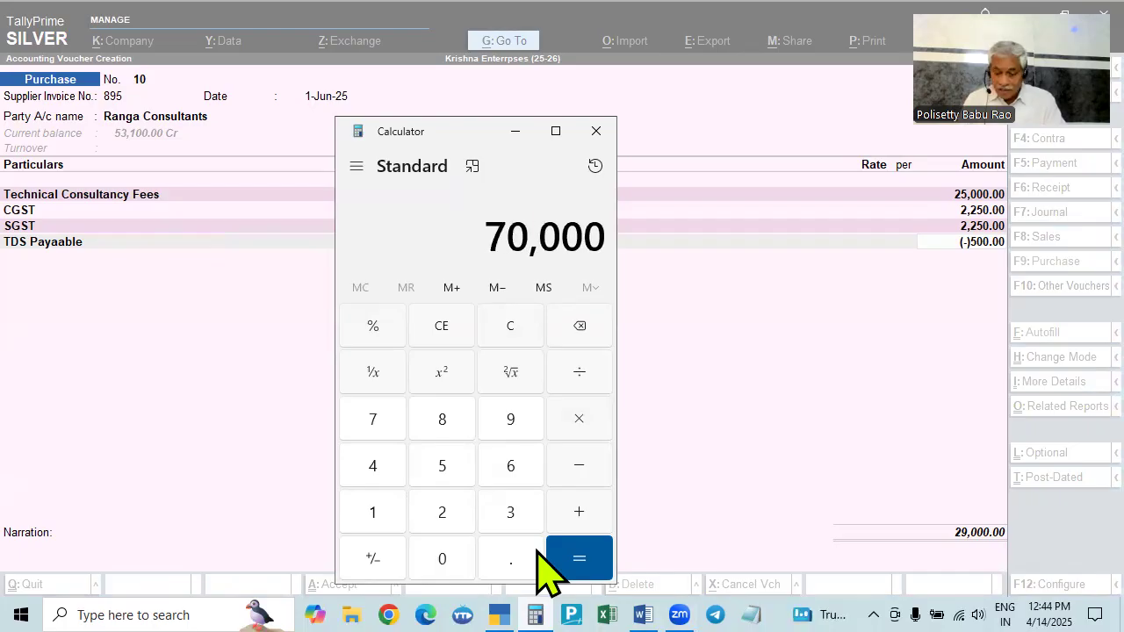
pyautogui.press('*')
pyautogui.write('2')
pyautogui.press('%')
pyautogui.press('Return')
pyautogui.press('Escape')
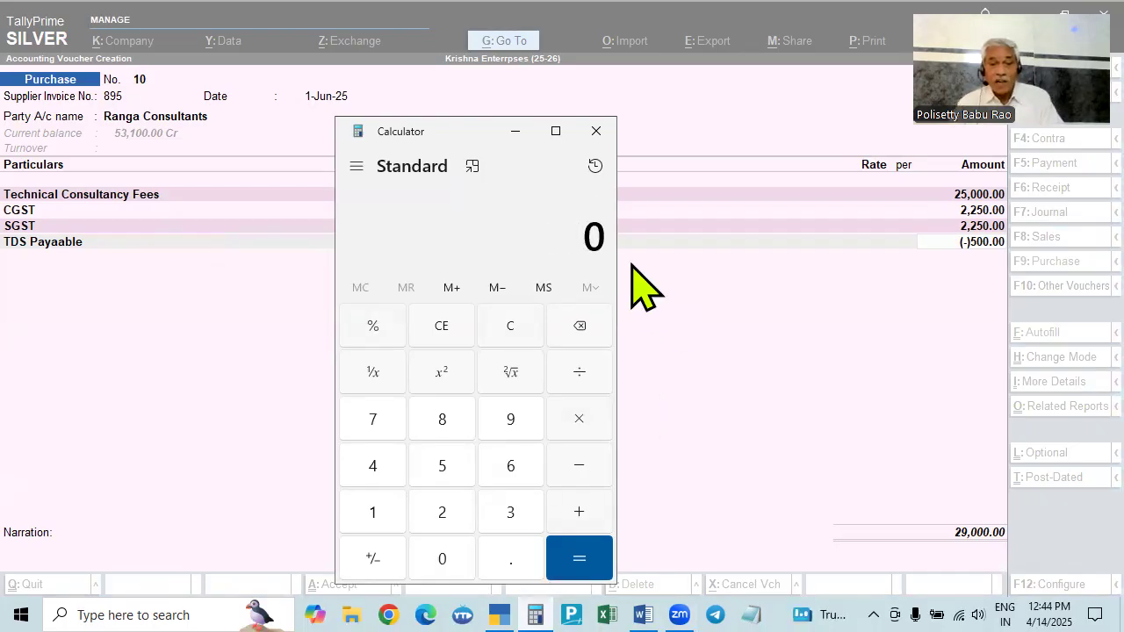
pyautogui.click(596, 131)
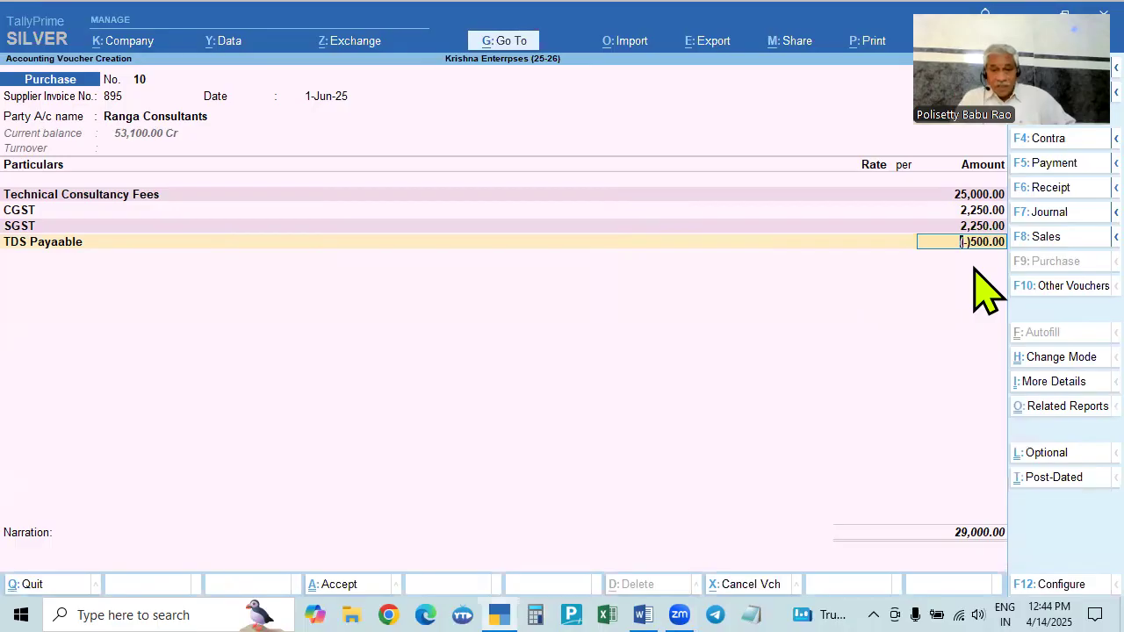
# - Accept TDS Payable at (-)500.00 and view Ranga Consultants' bill-wise details
pyautogui.press('Return')
pyautogui.press('Return')
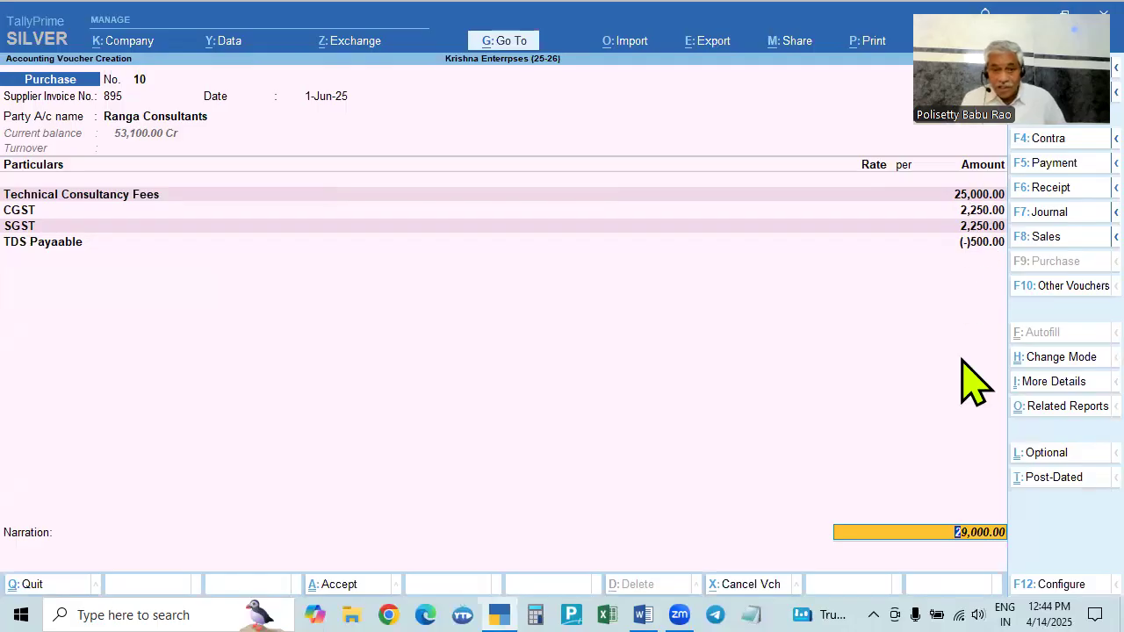
pyautogui.press('Return')
pyautogui.press('Return')
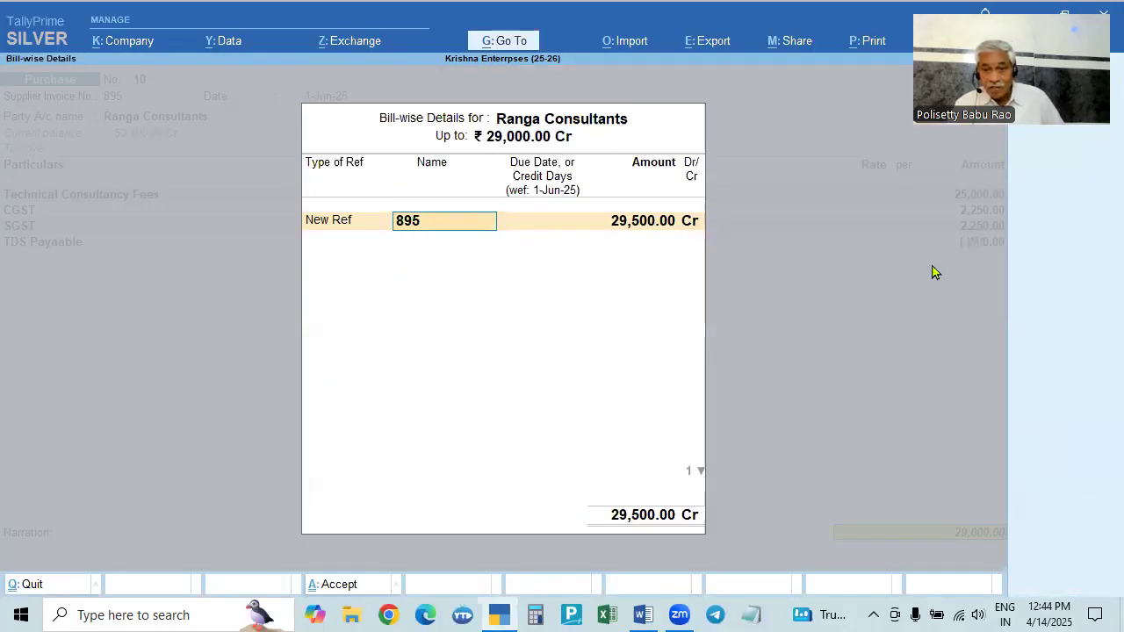
pyautogui.press('BackSpace')
pyautogui.press('Escape')
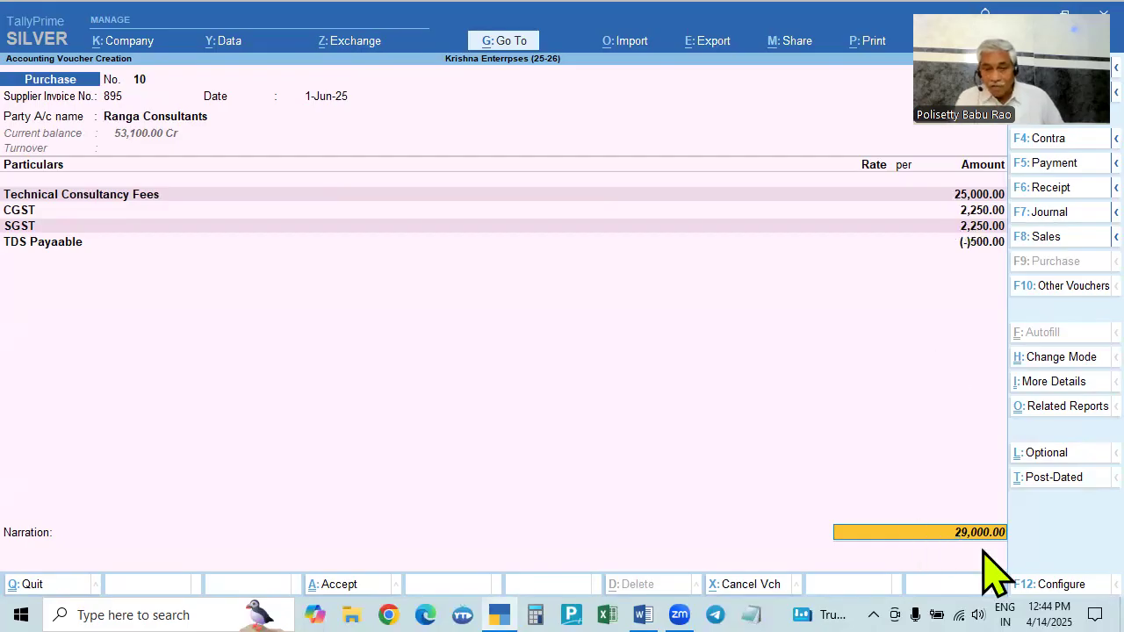
# - Add bill-wise New Ref 895 for 29,500 Cr and New Ref 895-Tds for 500 Dr
pyautogui.press('Return')
pyautogui.press('Return')
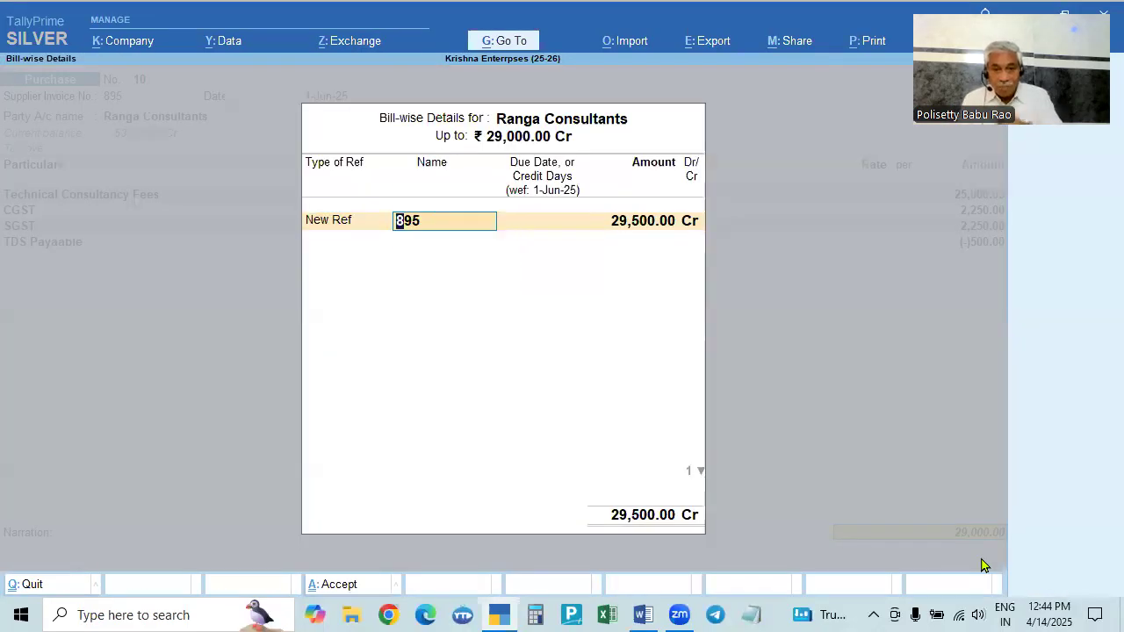
pyautogui.press('Return')
pyautogui.press('Return')
pyautogui.press('Return')
pyautogui.press('Return')
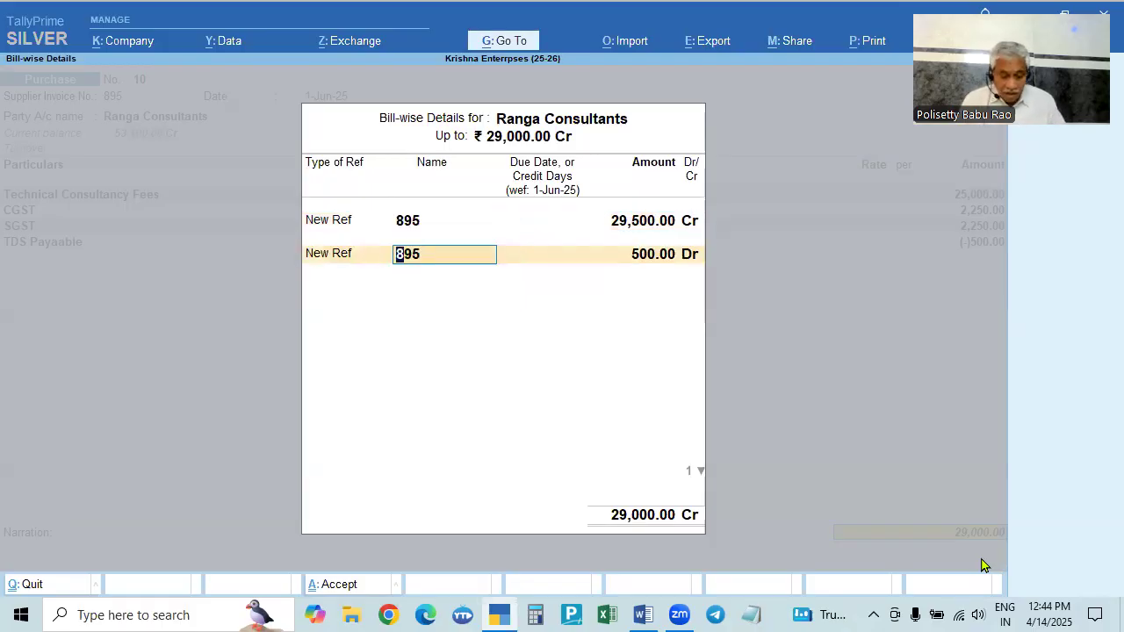
pyautogui.write('-TD')
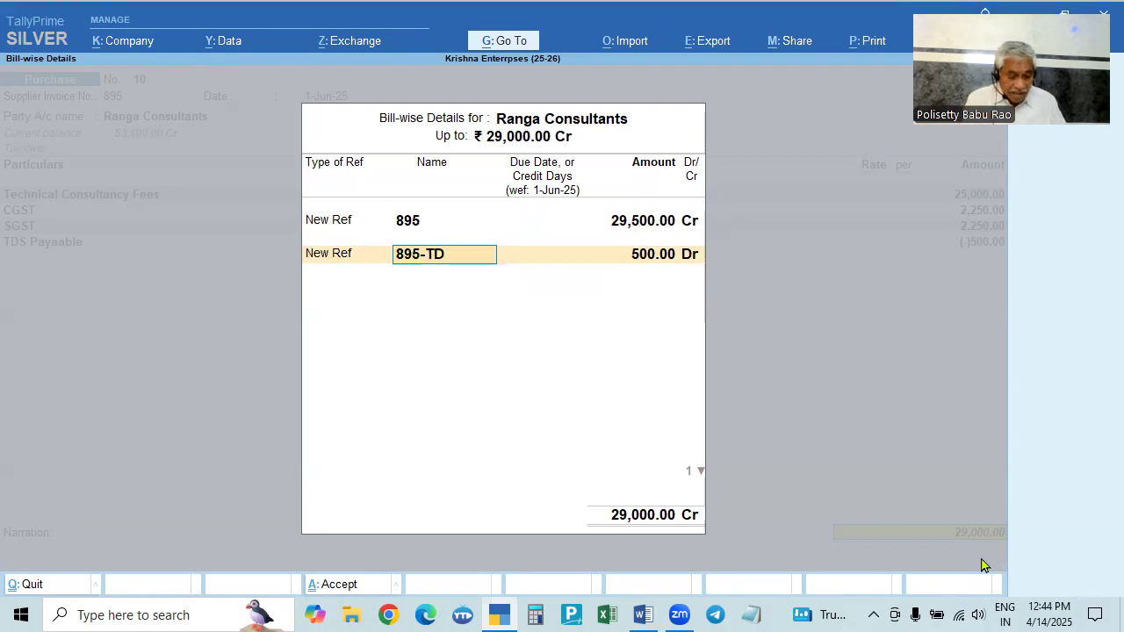
pyautogui.press('BackSpace')
pyautogui.press('BackSpace')
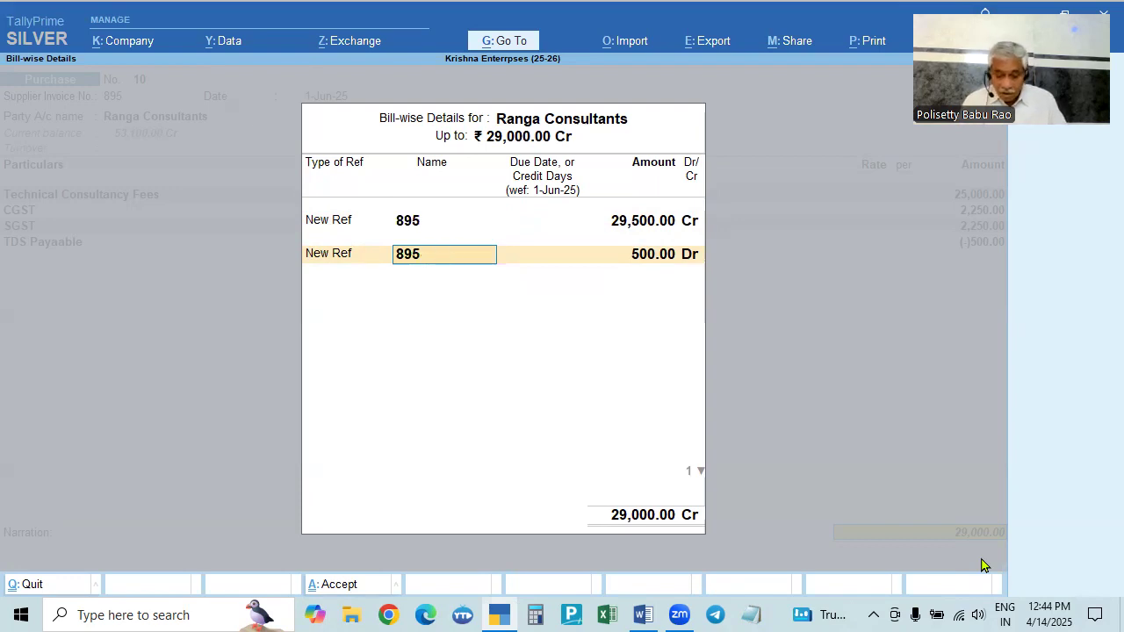
pyautogui.write('ds')
pyautogui.press('Return')
pyautogui.press('Return')
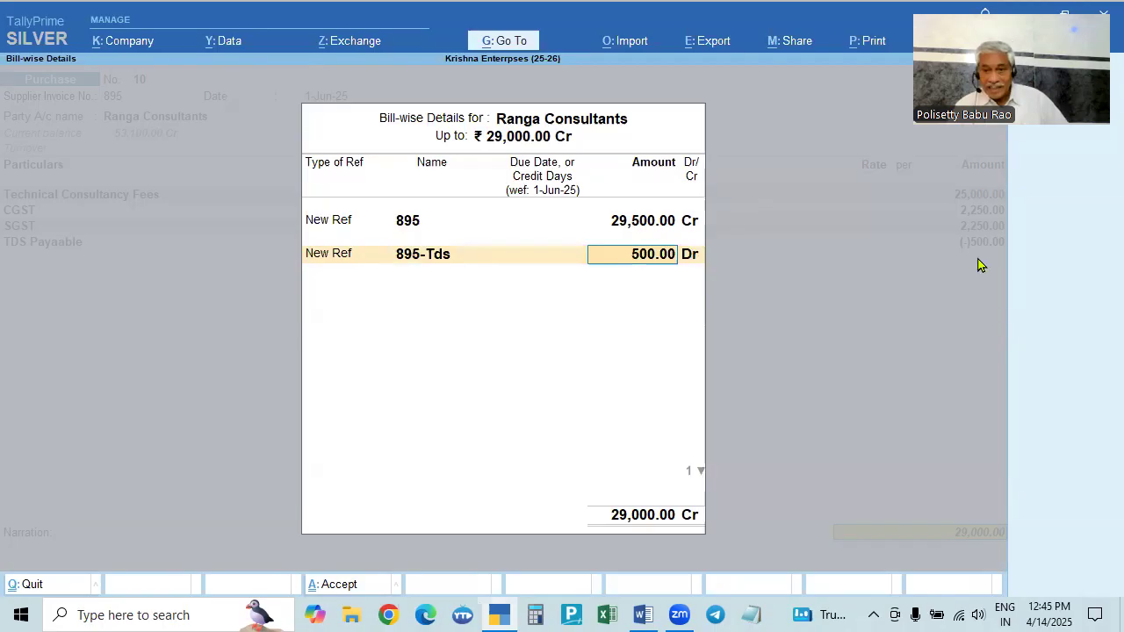
pyautogui.press('Return')
pyautogui.press('Return')
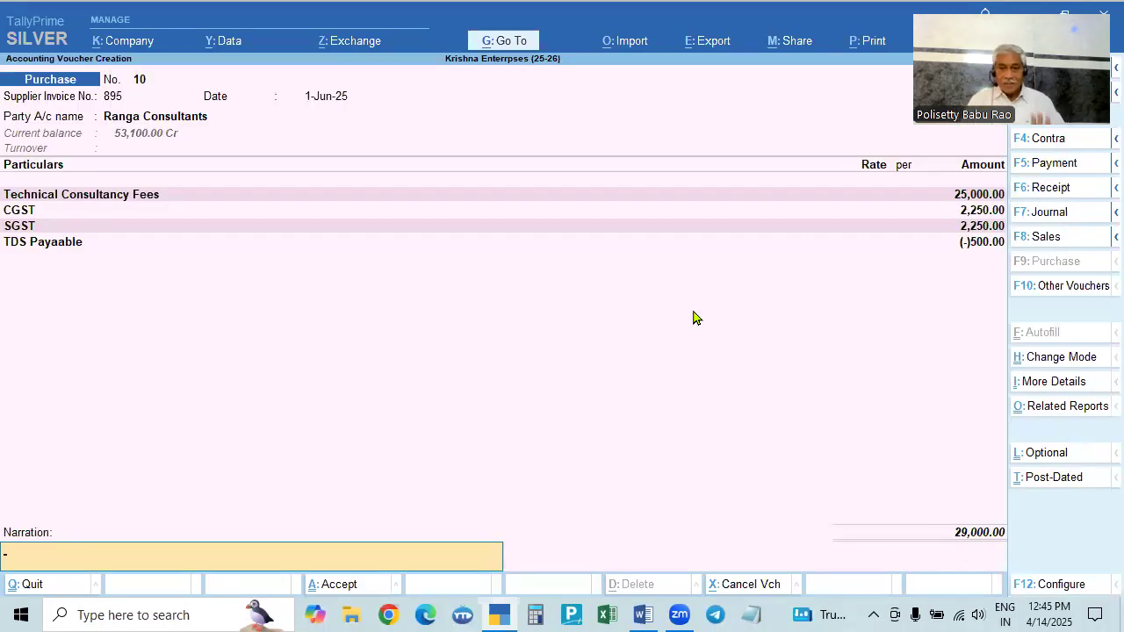
# - Leave the narration blank and accept Purchase voucher No. 10 totalling 29,000.00
pyautogui.press('Return')
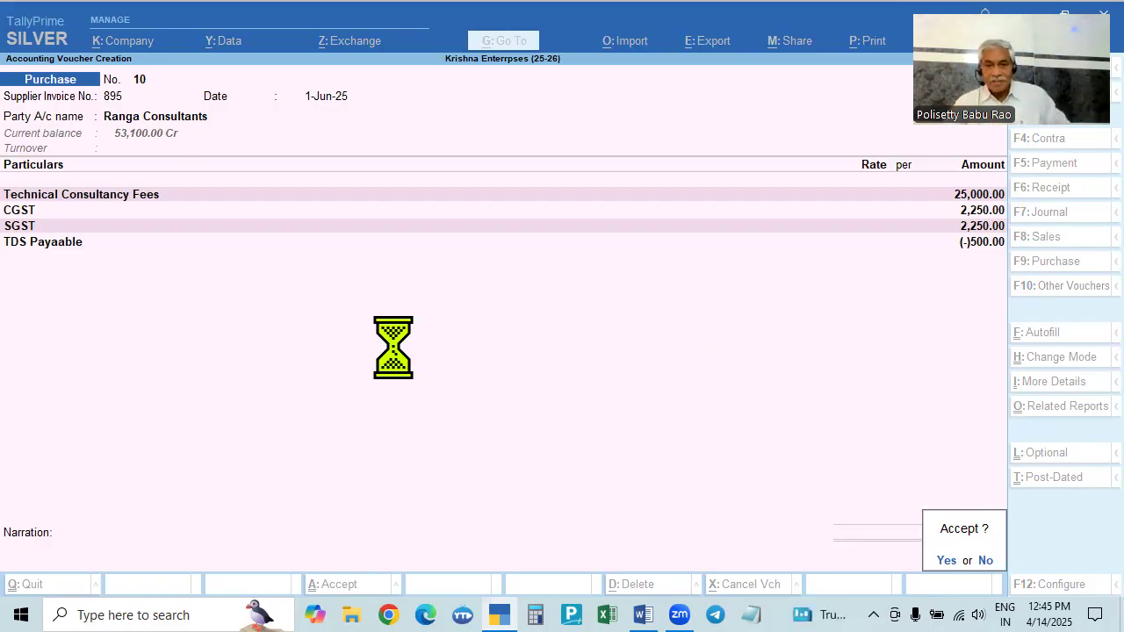
pyautogui.press('Return')
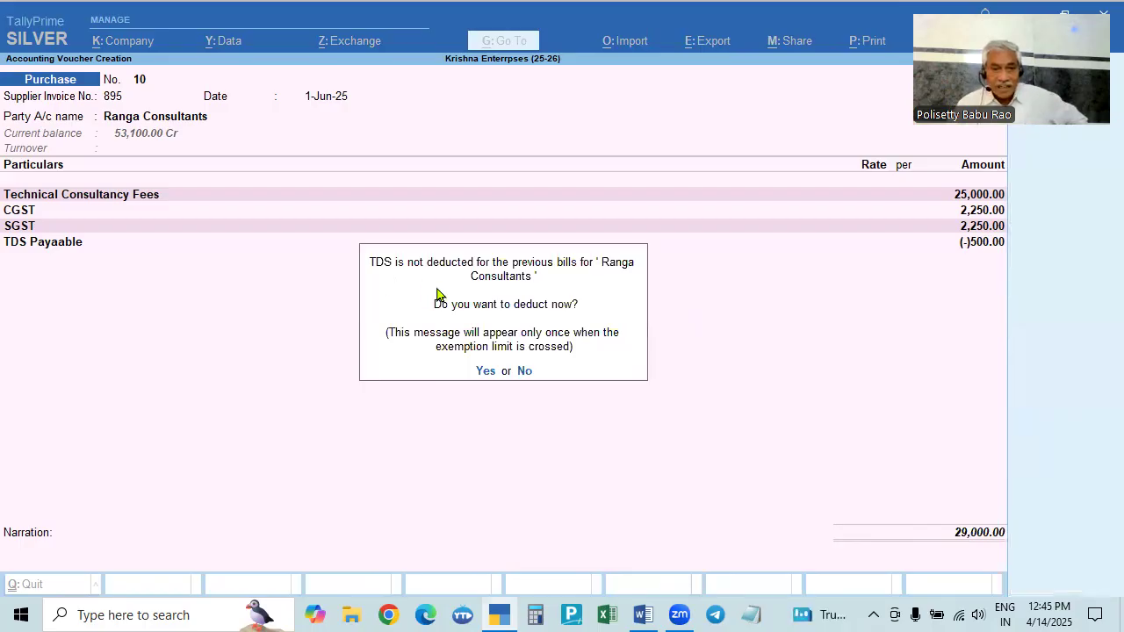
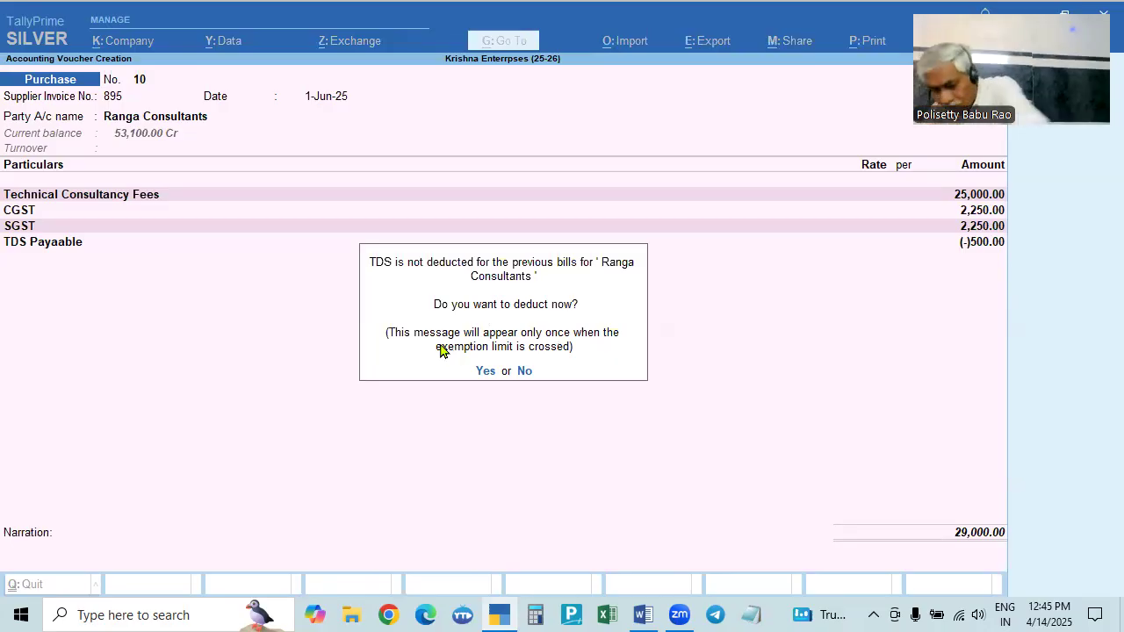
# - Deduct TDS now with till date 1-Jun-25, nature 194J(A) and duty ledger TDS Payable
pyautogui.click(485, 370)
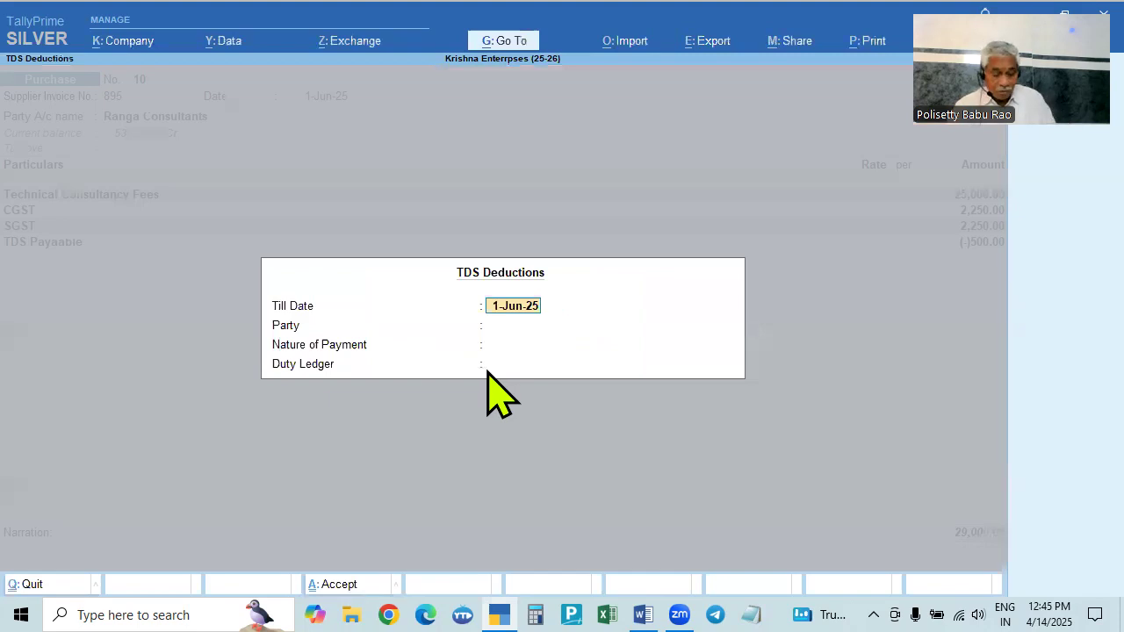
pyautogui.hotkey('alt', 'Tab')
pyautogui.hotkey('alt', 'Tab')
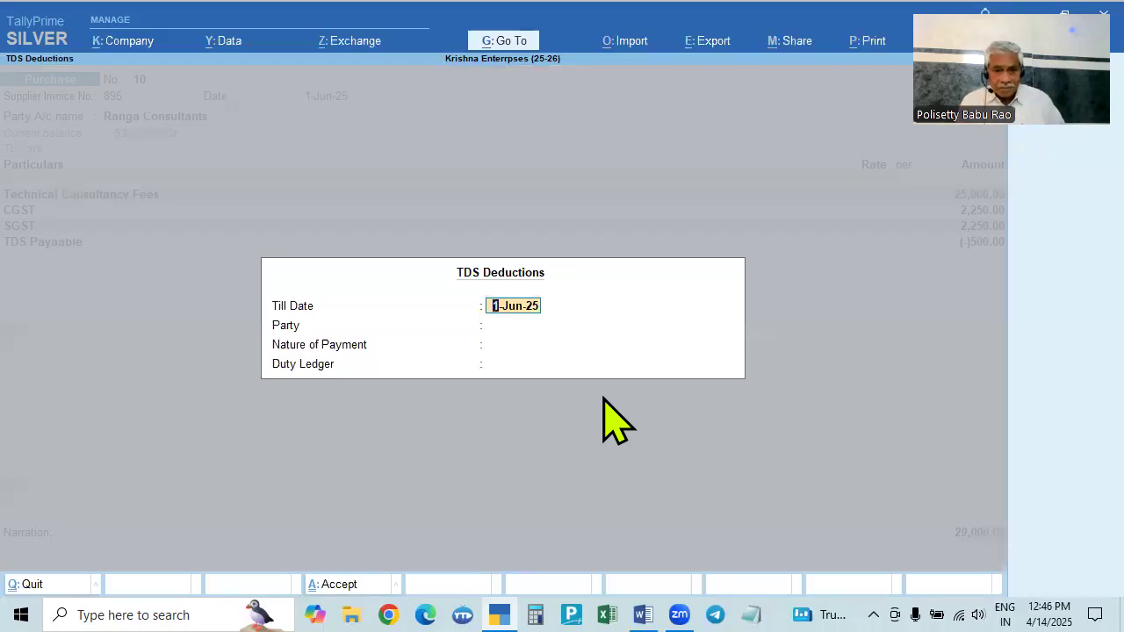
pyautogui.press('Return')
pyautogui.press('Return')
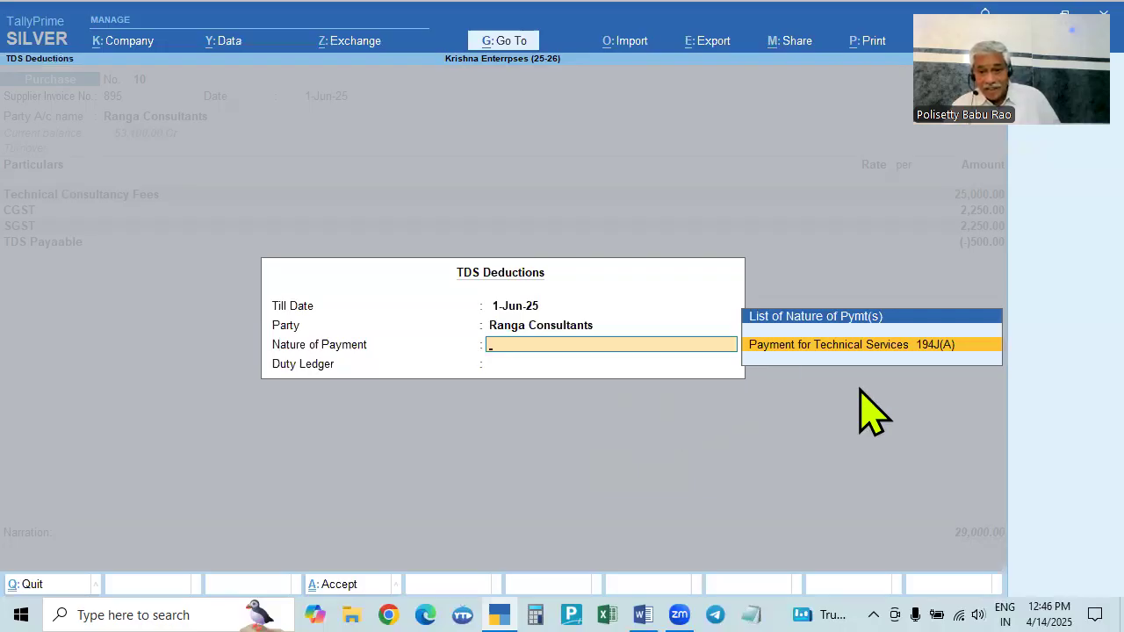
pyautogui.press('Return')
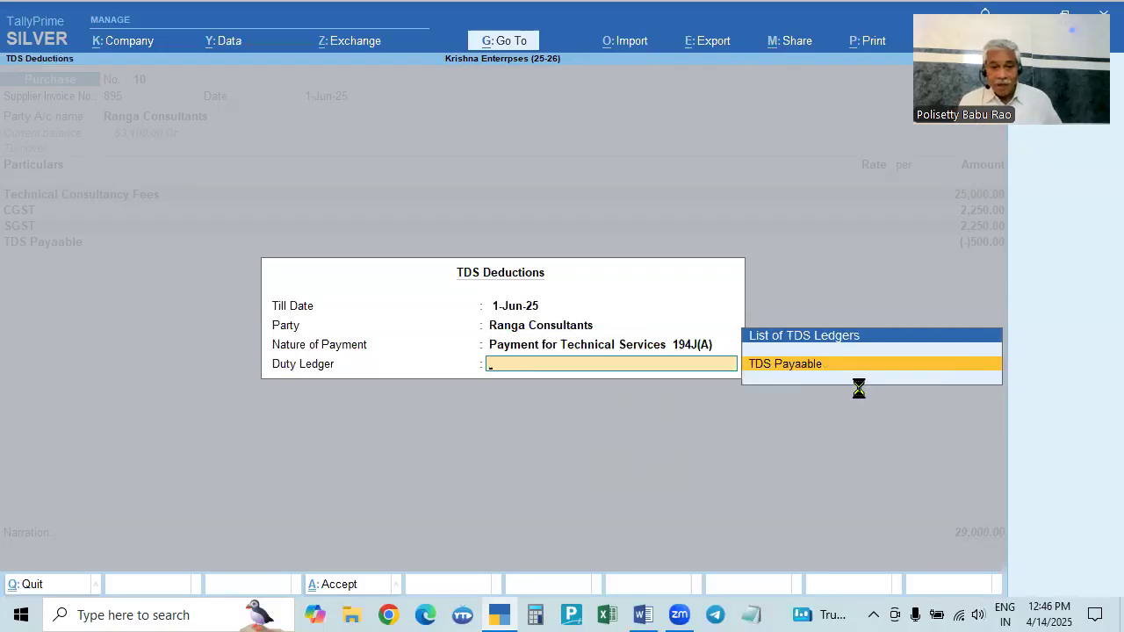
pyautogui.press('Return')
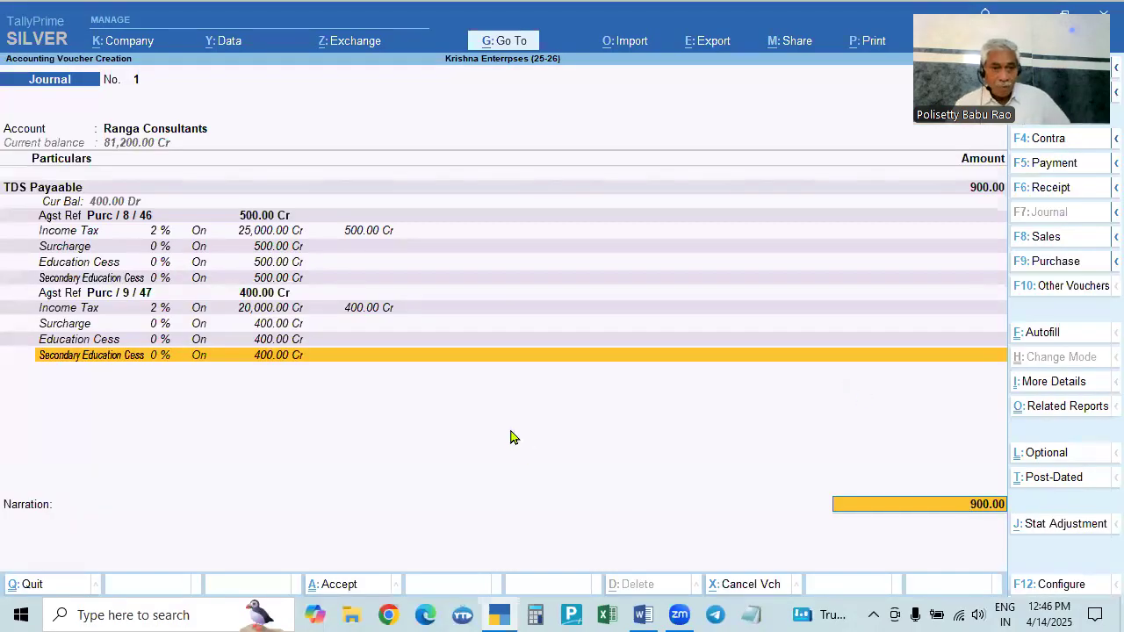
# - Check the Word problem sheet, then open bill-wise details for the 900.00 Dr TDS amount
pyautogui.hotkey('alt', 'Tab')
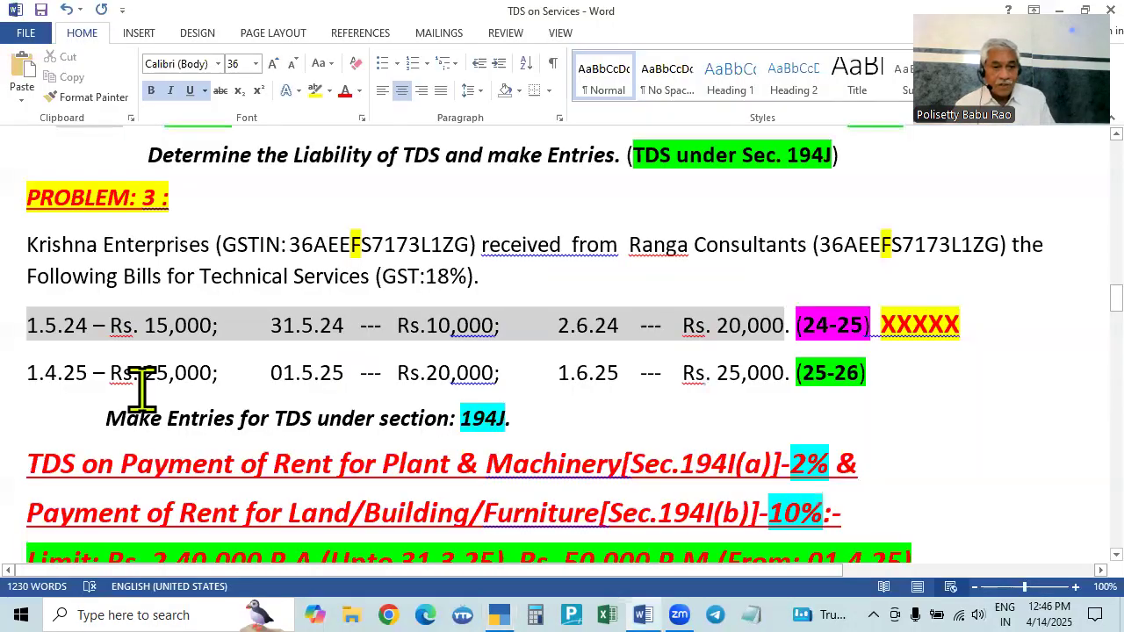
pyautogui.hotkey('alt', 'Tab')
pyautogui.hotkey('alt', 'Tab')
pyautogui.hotkey('alt', 'Tab')
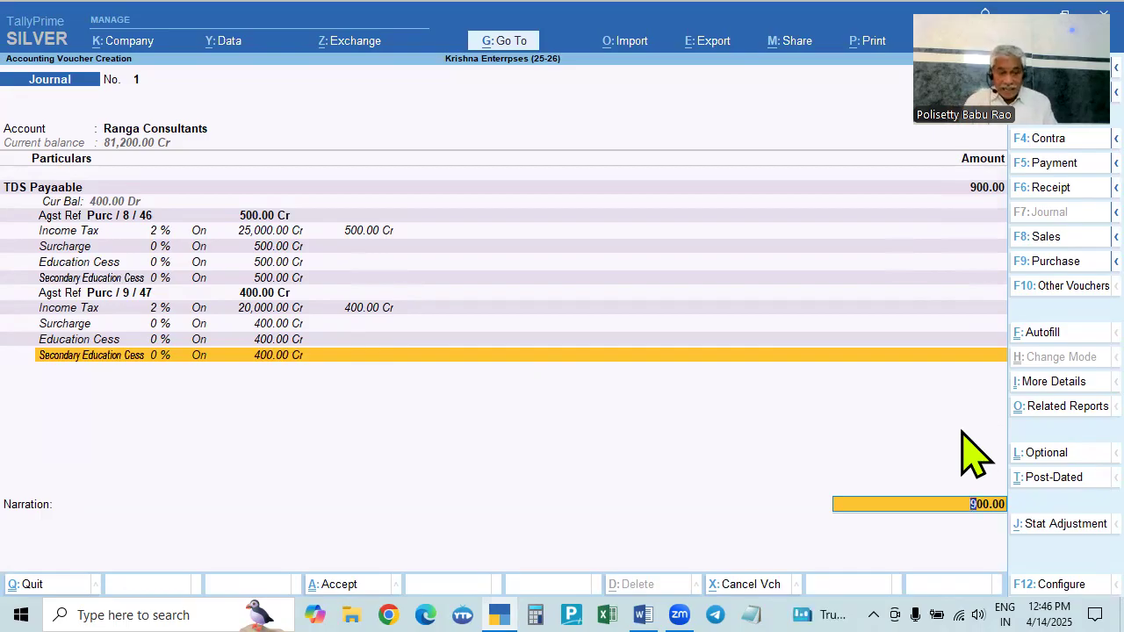
pyautogui.hotkey('alt', 'Tab')
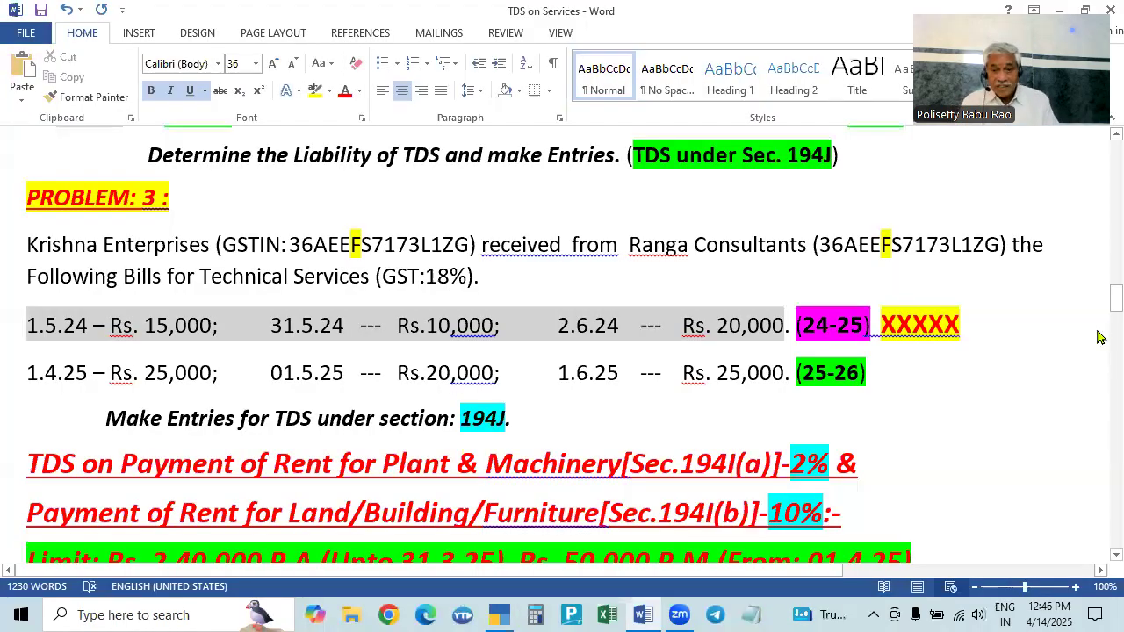
pyautogui.hotkey('alt', 'Tab')
pyautogui.press('Return')
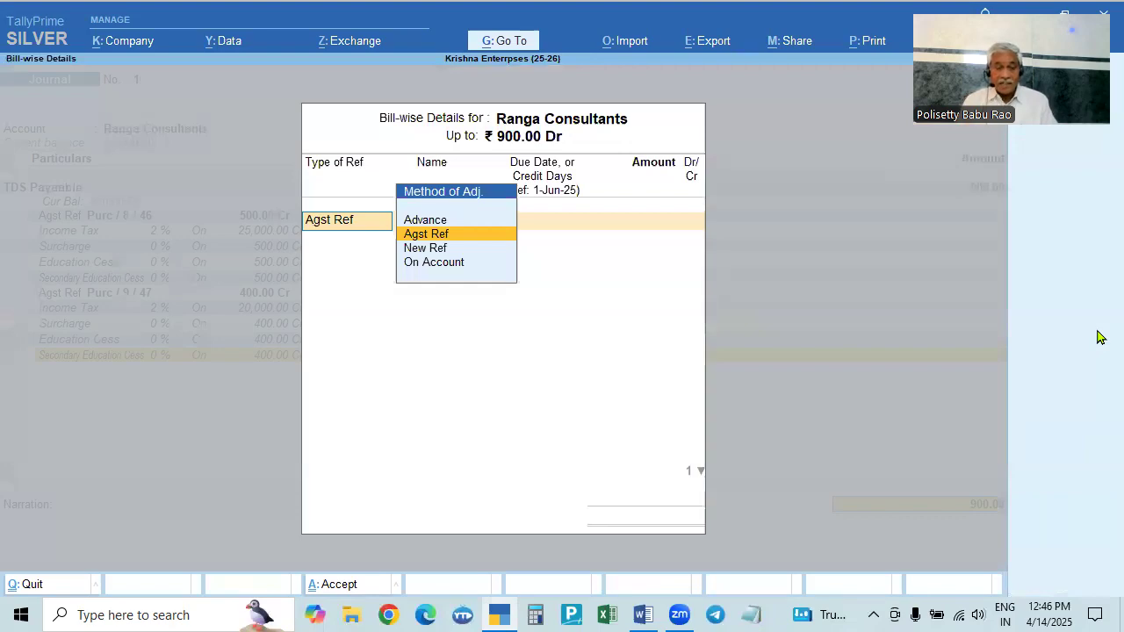
# - Adjust 500.00 Dr of the TDS against pending bill 025
pyautogui.hotkey('alt', 'Tab')
pyautogui.hotkey('alt', 'Tab')
pyautogui.hotkey('alt', 'Tab')
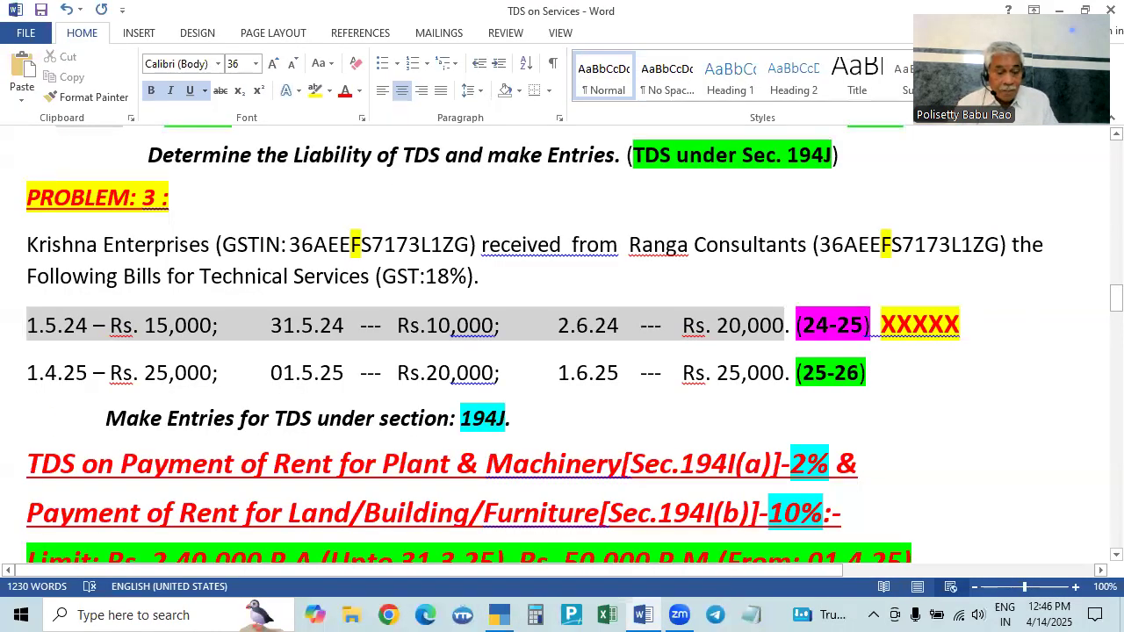
pyautogui.hotkey('alt', 'Tab')
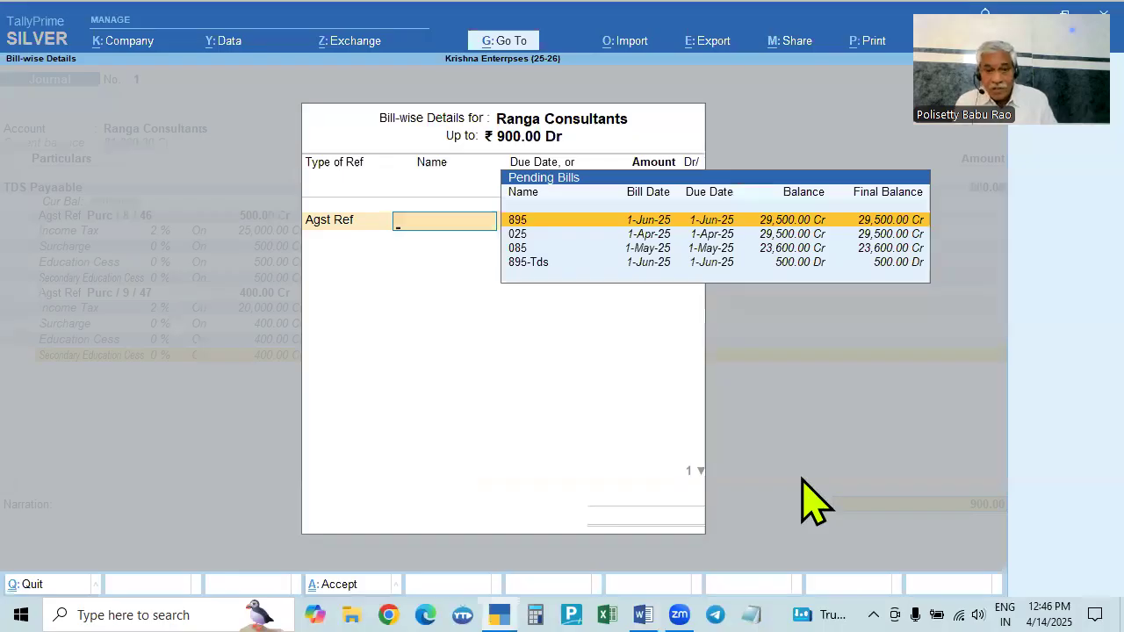
pyautogui.press('Down')
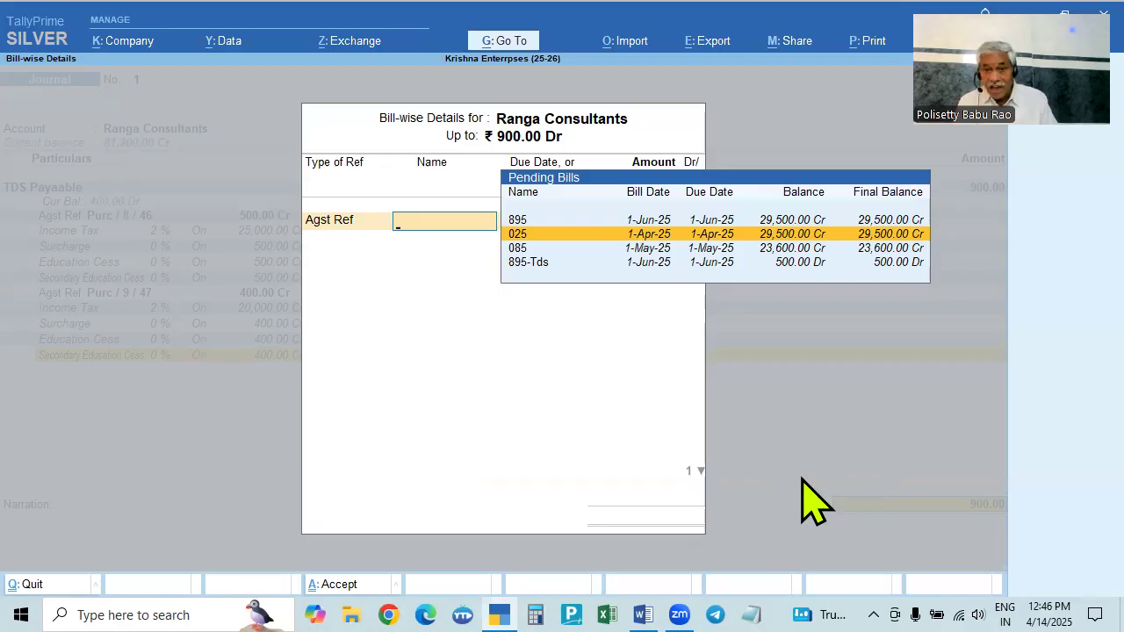
pyautogui.press('Return')
pyautogui.write('500')
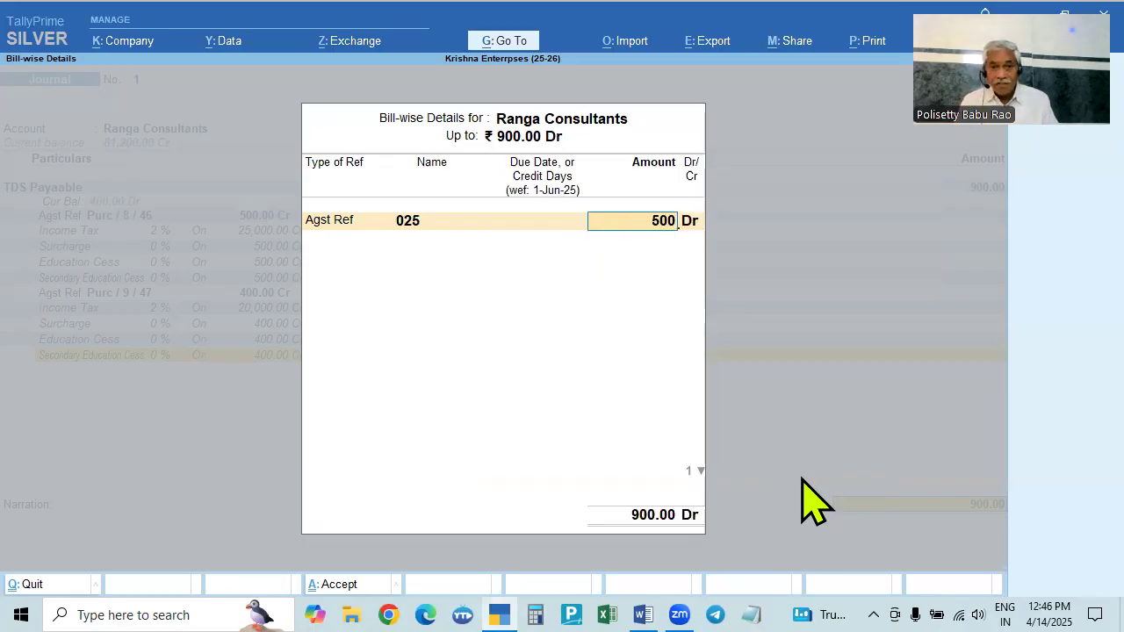
pyautogui.press('Return')
pyautogui.press('Return')
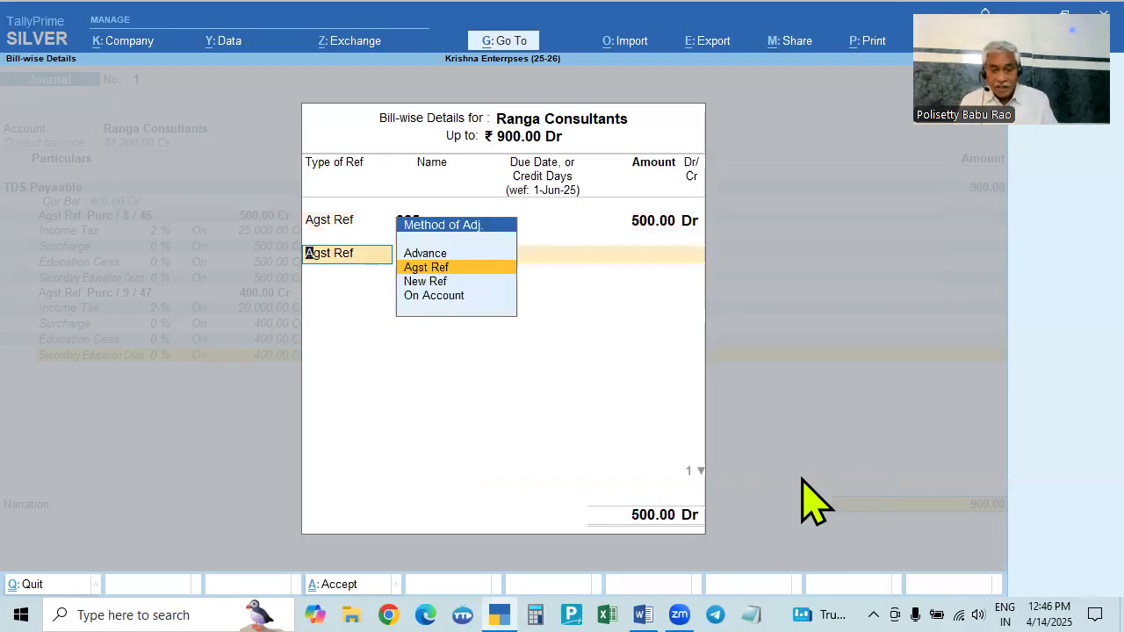
# - Adjust the remaining 400.00 Dr against bill 085 and close the bill-wise allocation
pyautogui.press('Return')
pyautogui.hotkey('alt', 'Tab')
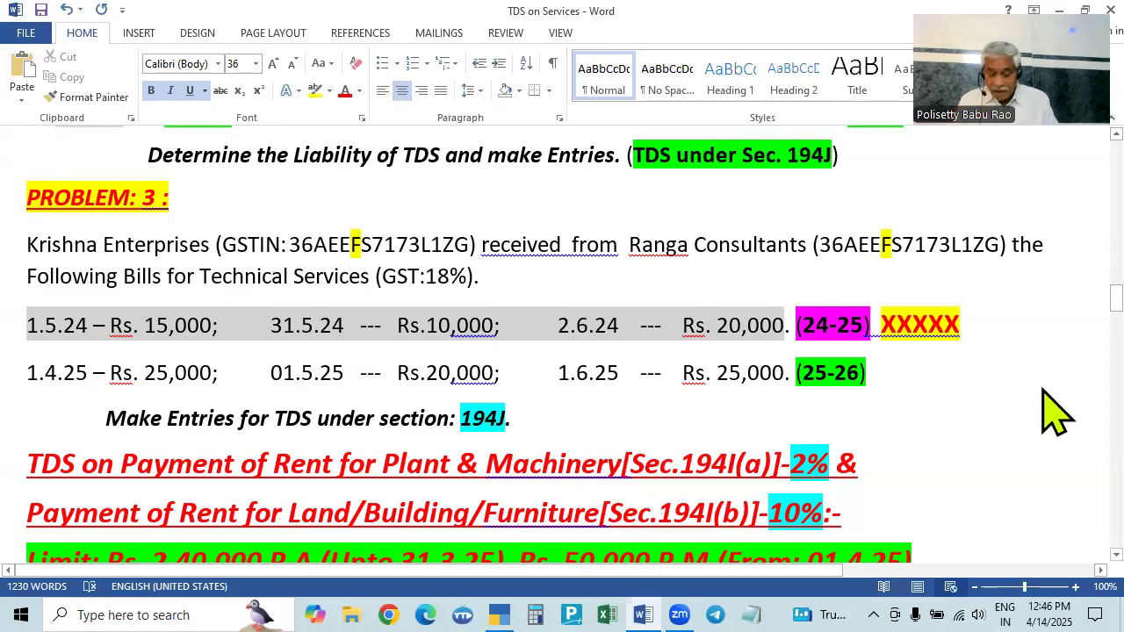
pyautogui.hotkey('alt', 'Tab')
pyautogui.press('Down')
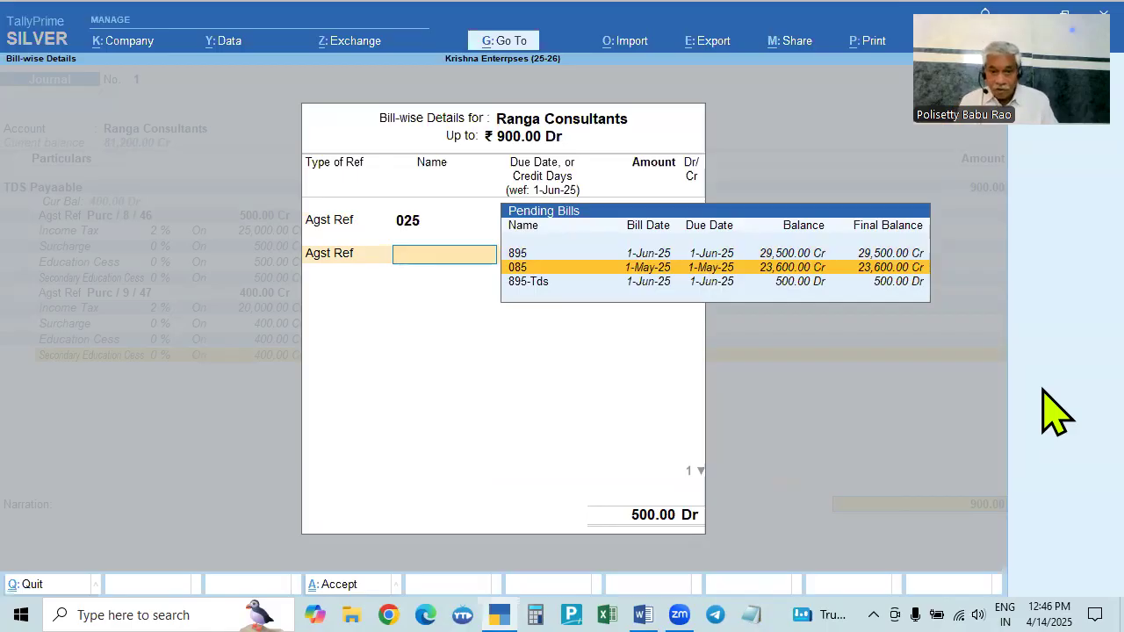
pyautogui.press('Return')
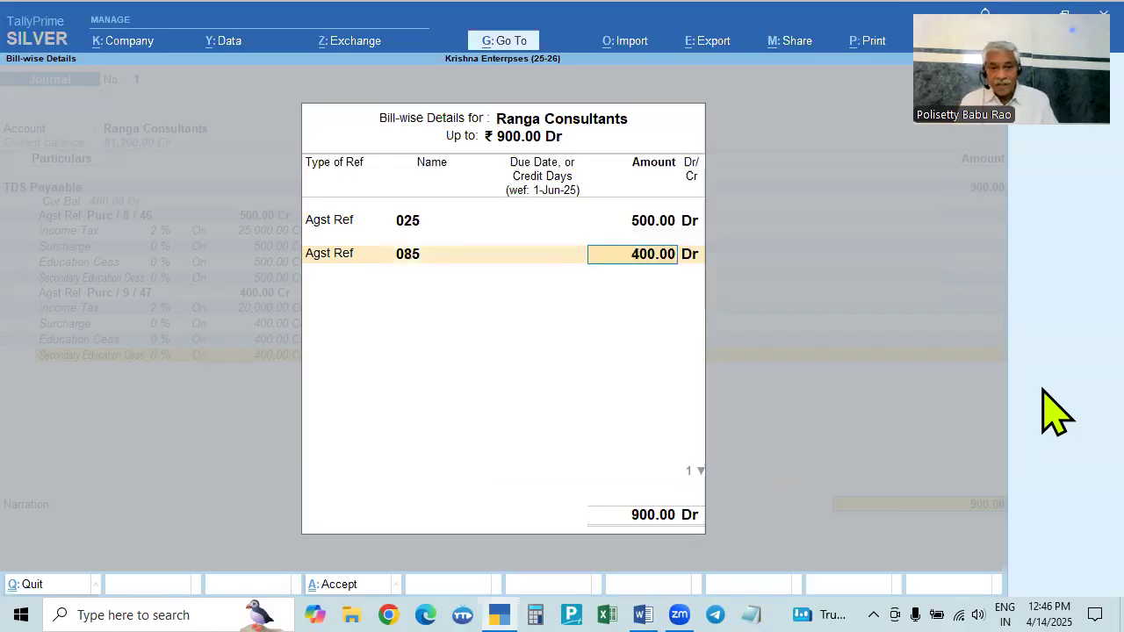
pyautogui.hotkey('shift', 'Tab')
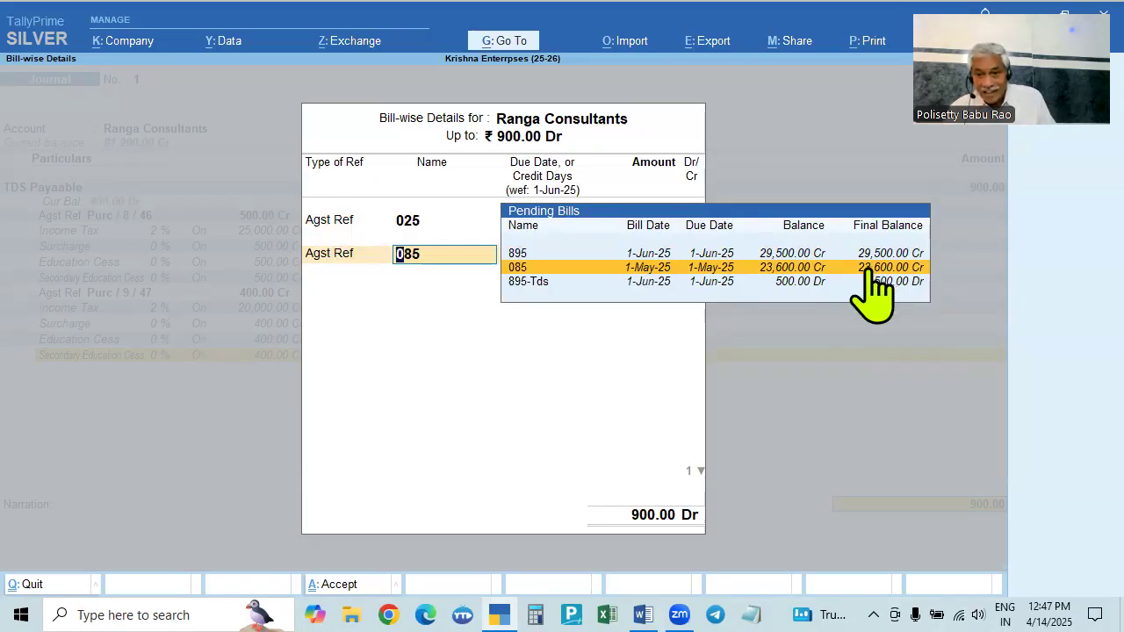
pyautogui.press('Return')
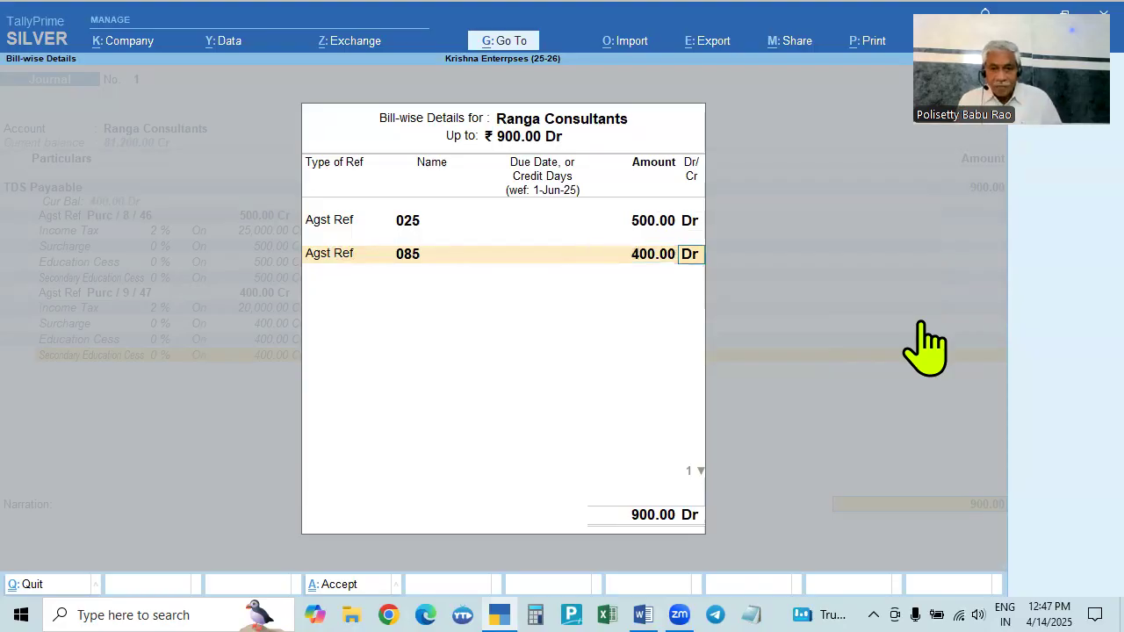
pyautogui.press('Return')
pyautogui.press('Return')
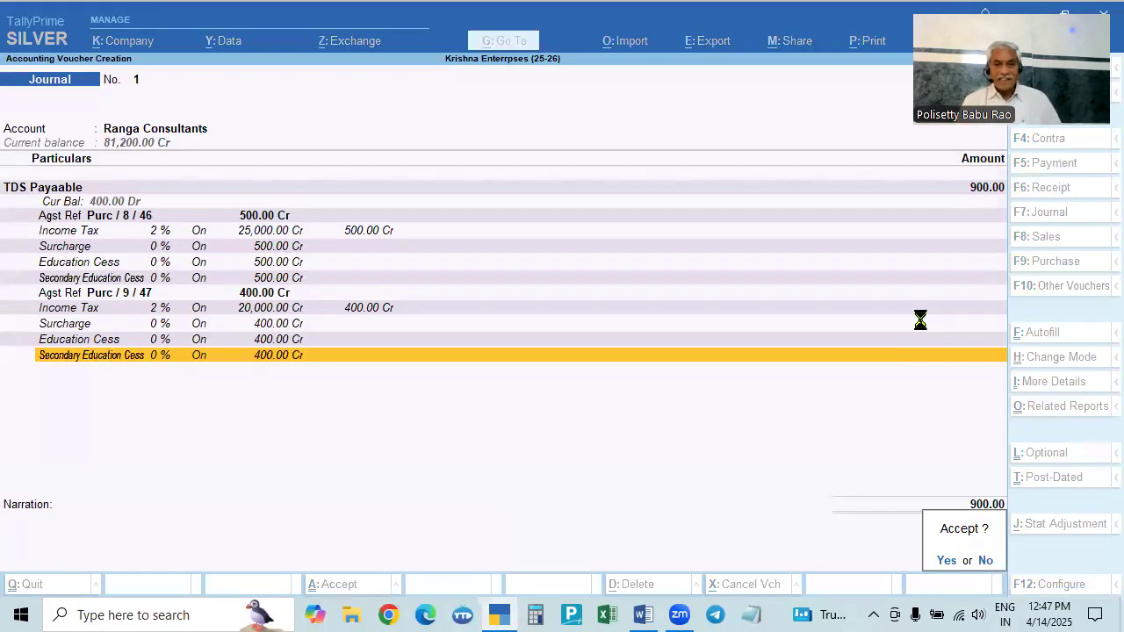
# - Save the TDS journal voucher and return to the Gateway of Tally
pyautogui.press('Return')
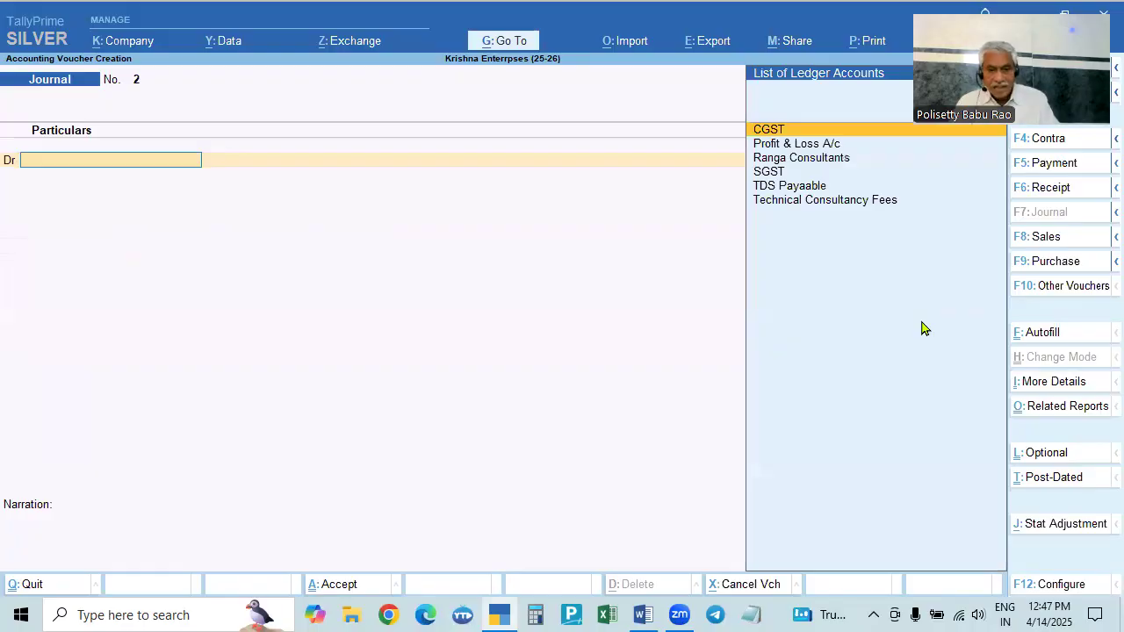
pyautogui.press('Escape')
pyautogui.press('Return')
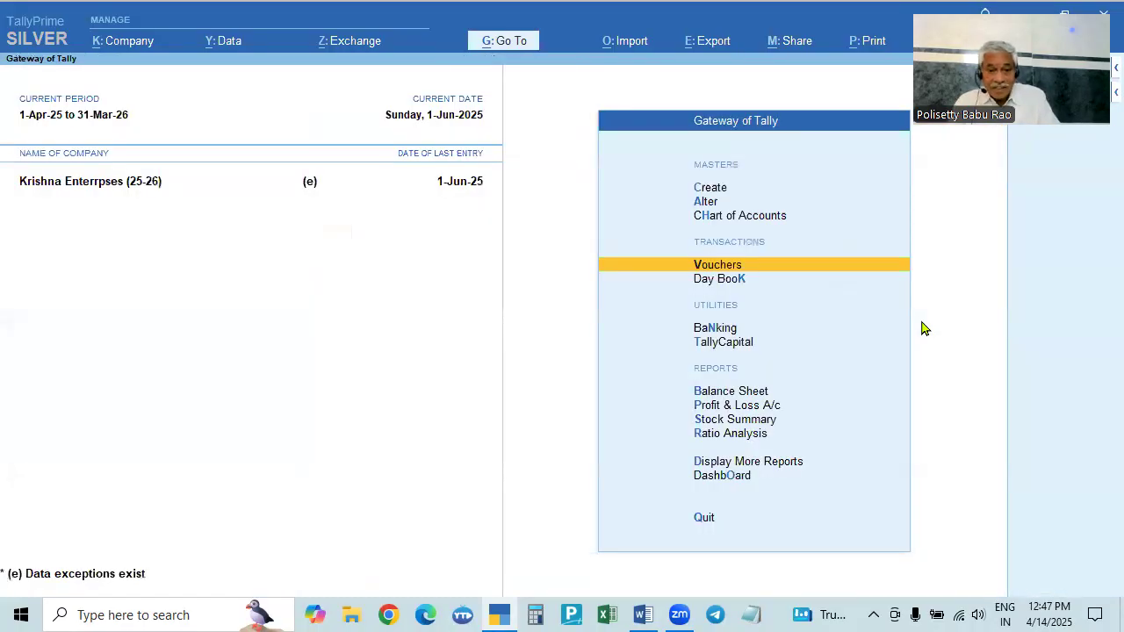
pyautogui.hotkey('alt', 'Tab')
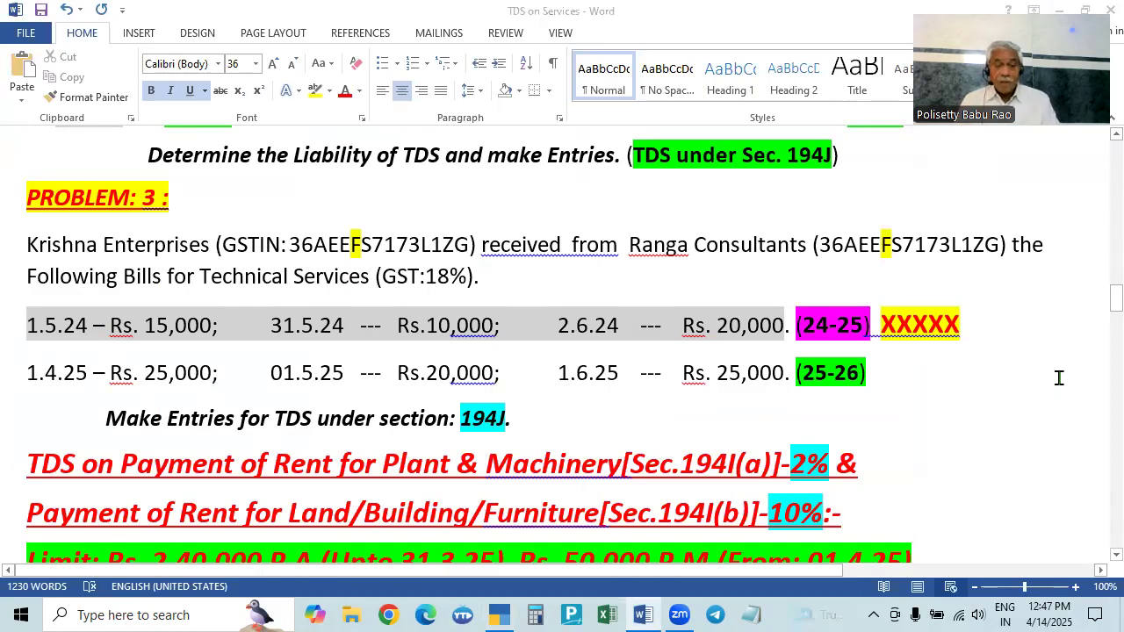
pyautogui.hotkey('alt', 'Tab')
# - Open Form 26Q through More Reports > Statutory Reports > TDS Reports
pyautogui.click(780, 462)
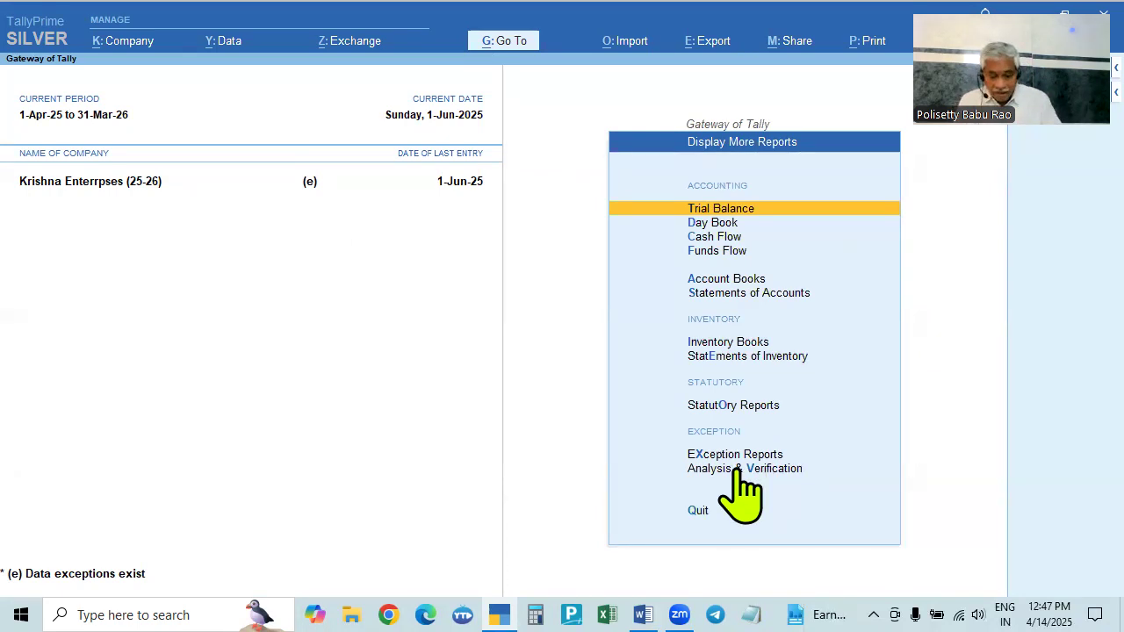
pyautogui.press('Escape')
pyautogui.press('Return')
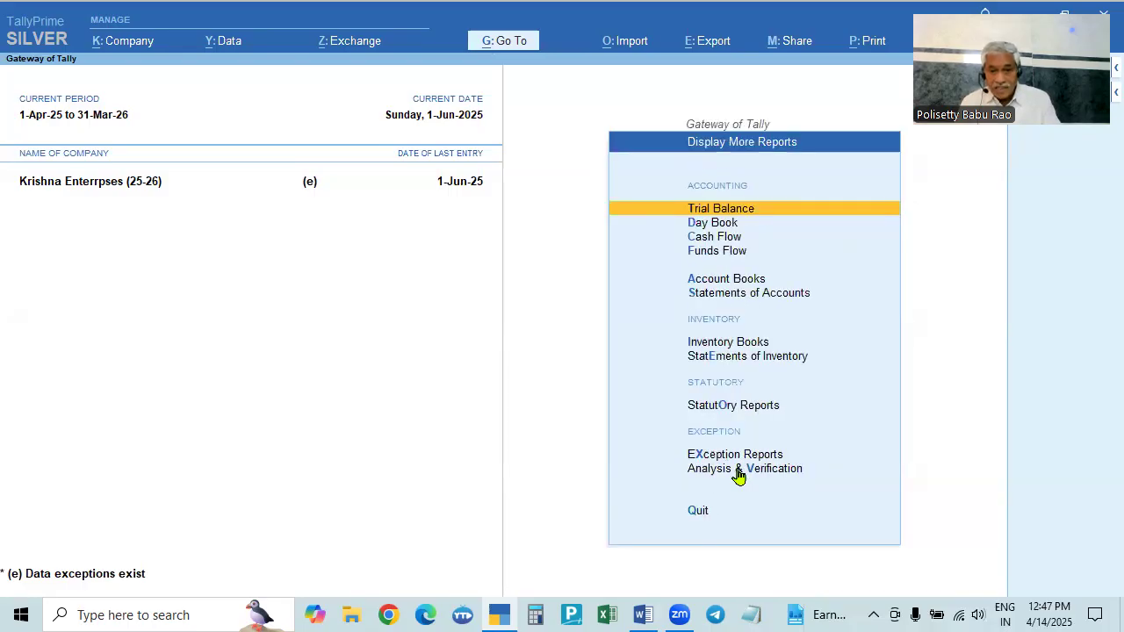
pyautogui.press('Down')
pyautogui.press('Down')
pyautogui.press('Down')
pyautogui.press('Down')
pyautogui.press('Down')
pyautogui.press('Down')
pyautogui.press('Down')
pyautogui.press('Down')
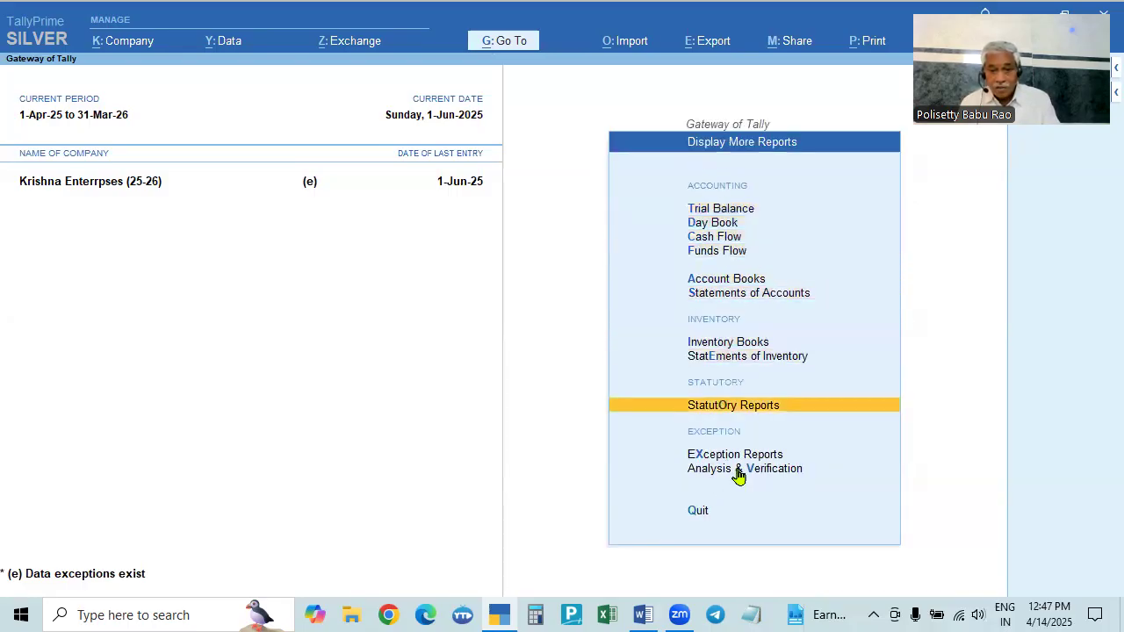
pyautogui.press('Return')
pyautogui.press('Down')
pyautogui.press('Return')
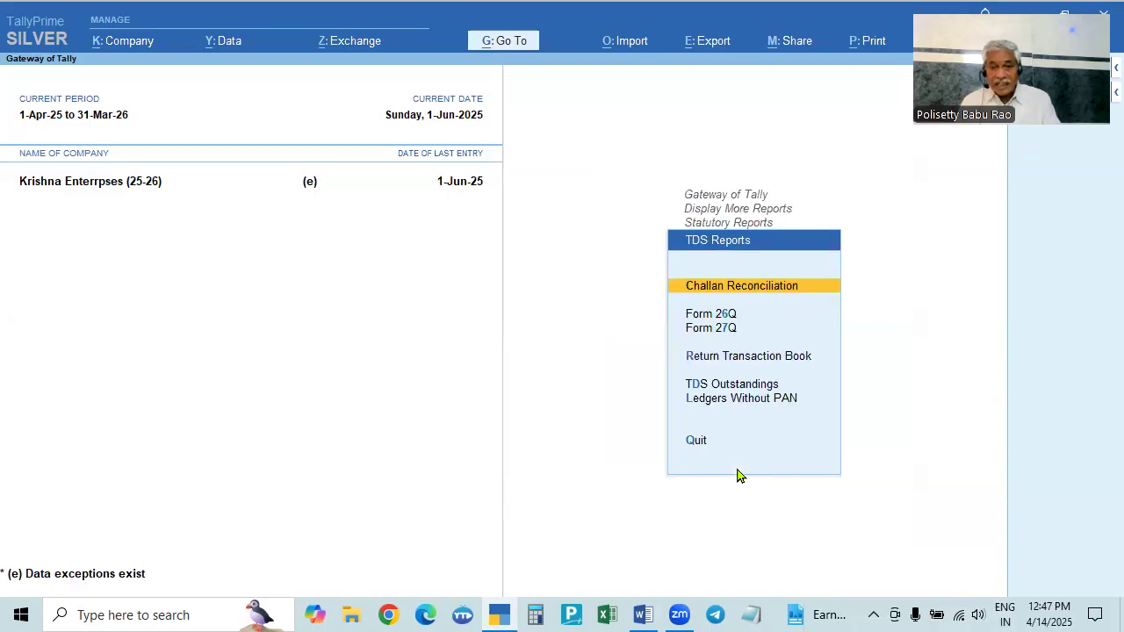
pyautogui.press('Down')
pyautogui.press('Down')
pyautogui.press('Down')
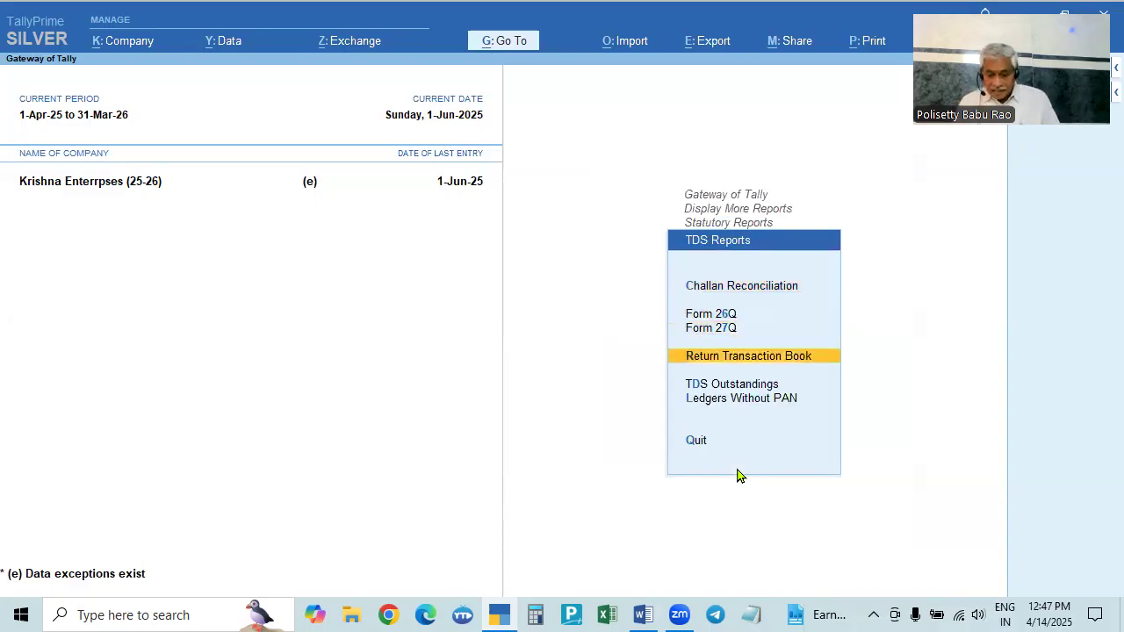
pyautogui.press('Up')
pyautogui.press('Up')
pyautogui.press('Down')
pyautogui.press('Down')
pyautogui.press('Down')
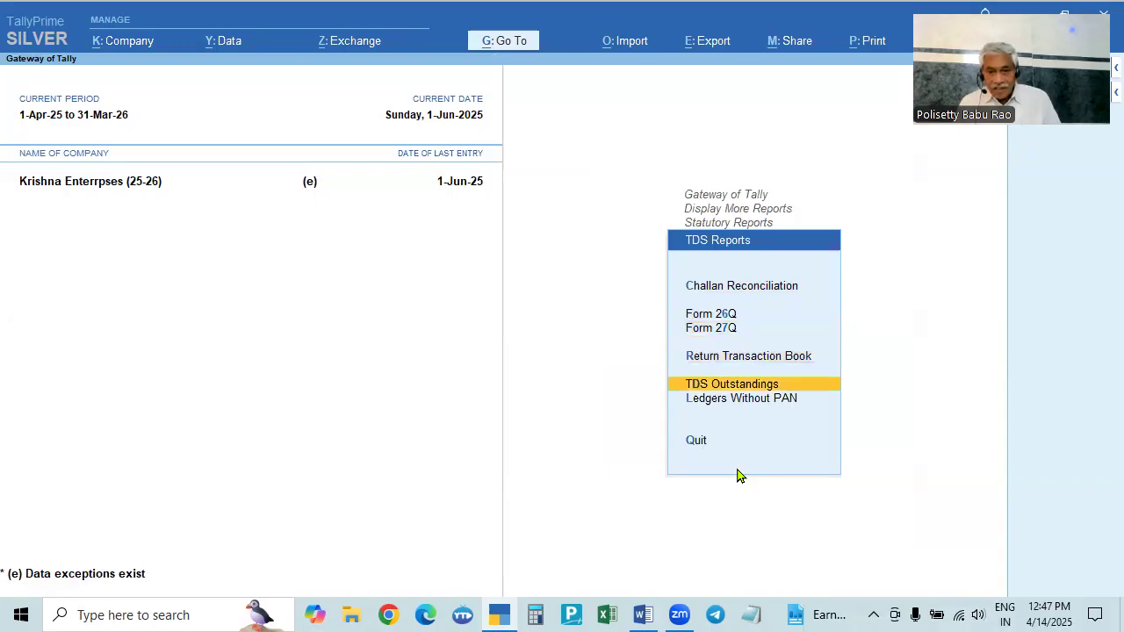
pyautogui.press('Up')
pyautogui.press('Up')
pyautogui.press('Up')
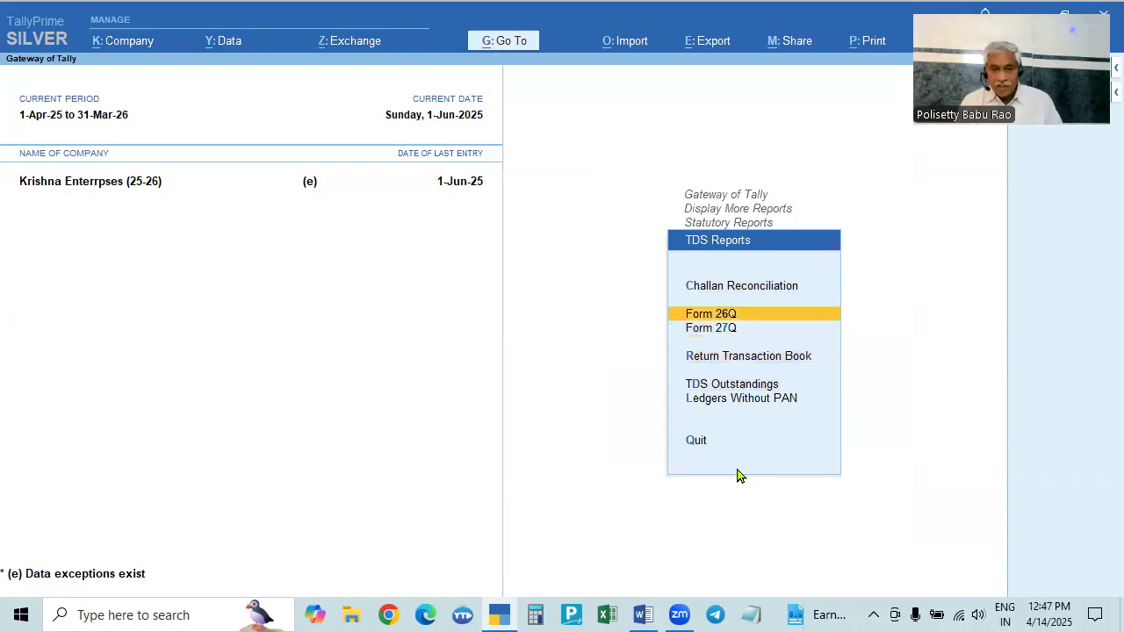
pyautogui.press('Return')
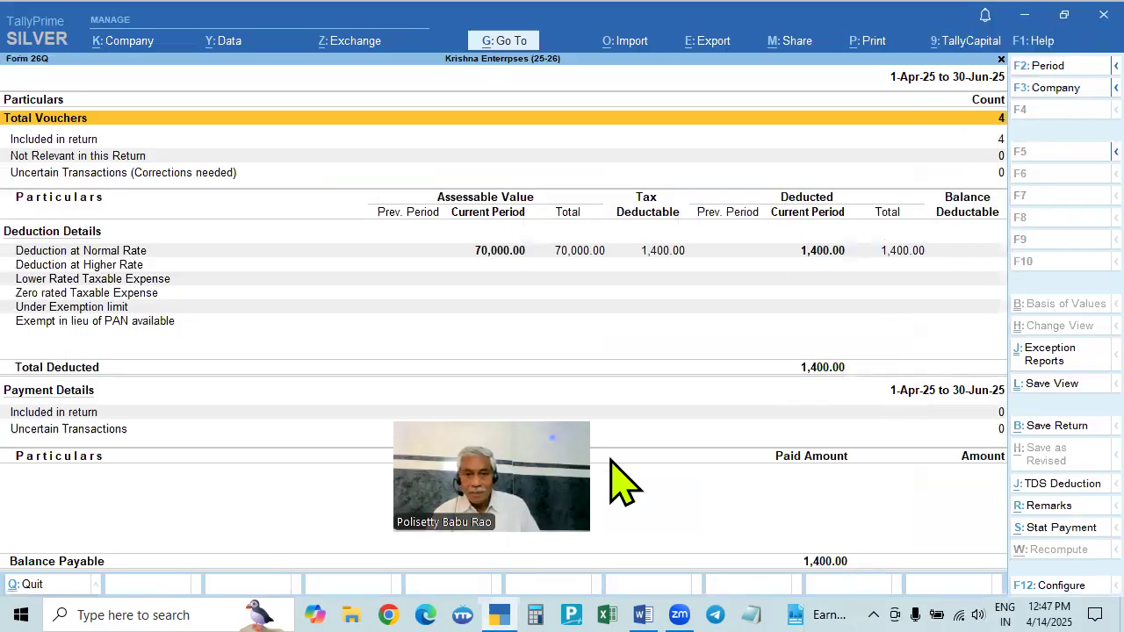
pyautogui.click(495, 253)
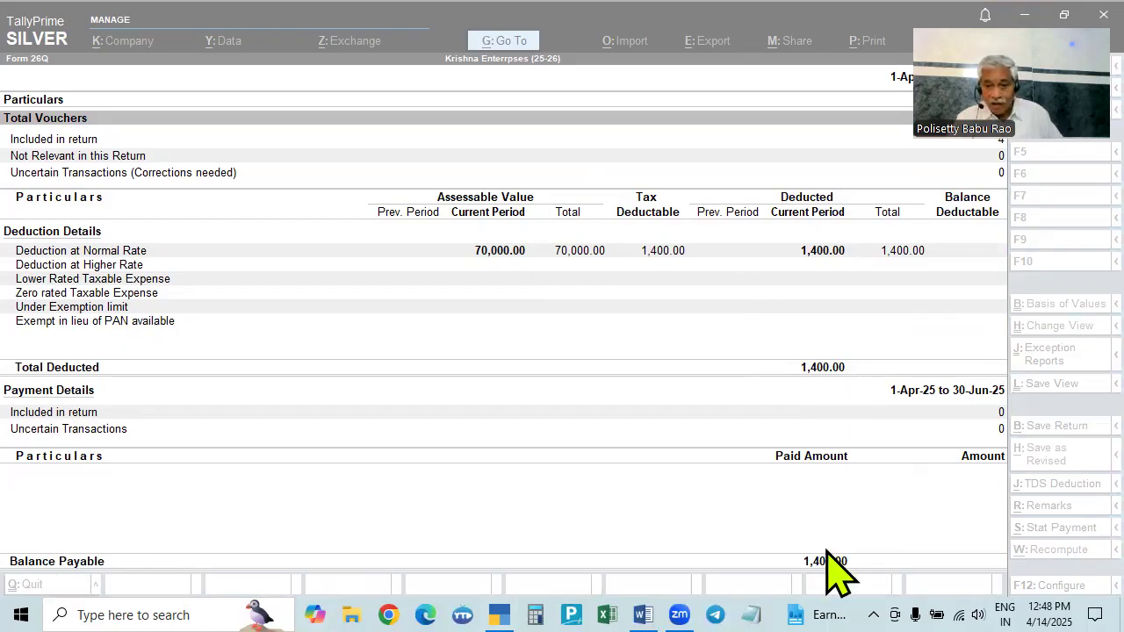
pyautogui.click(899, 517)
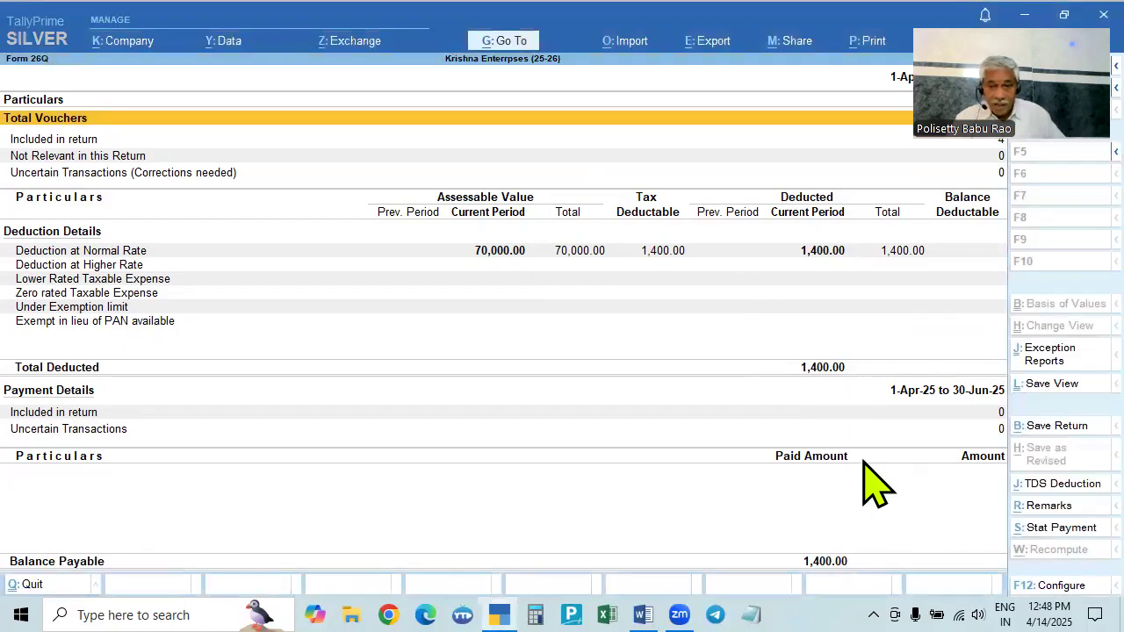
pyautogui.click(605, 494)
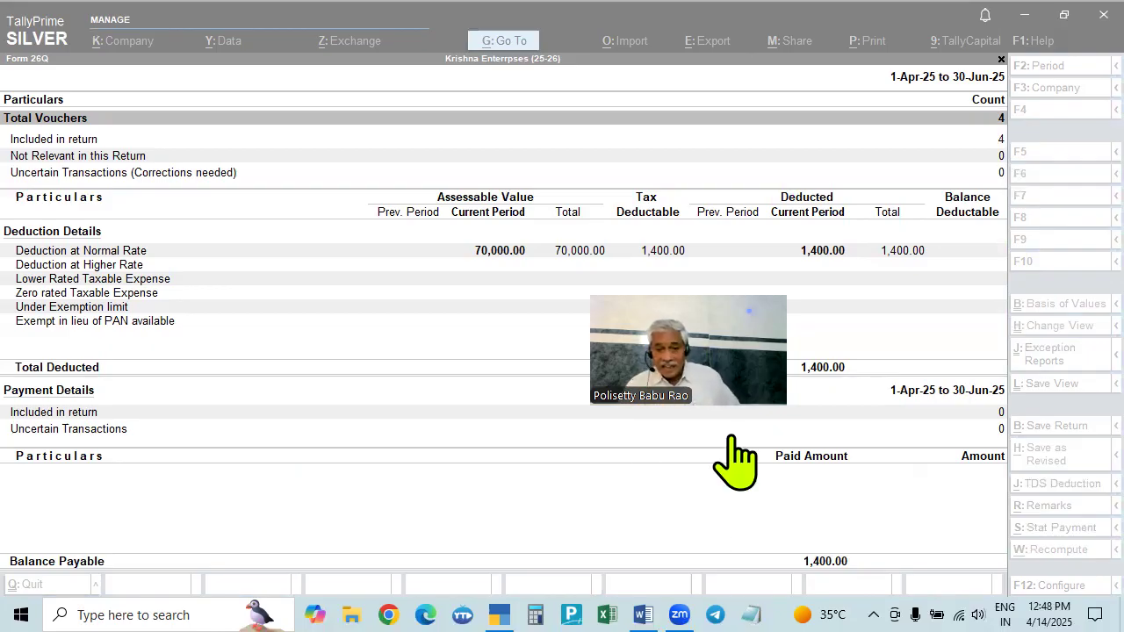
pyautogui.click(693, 511)
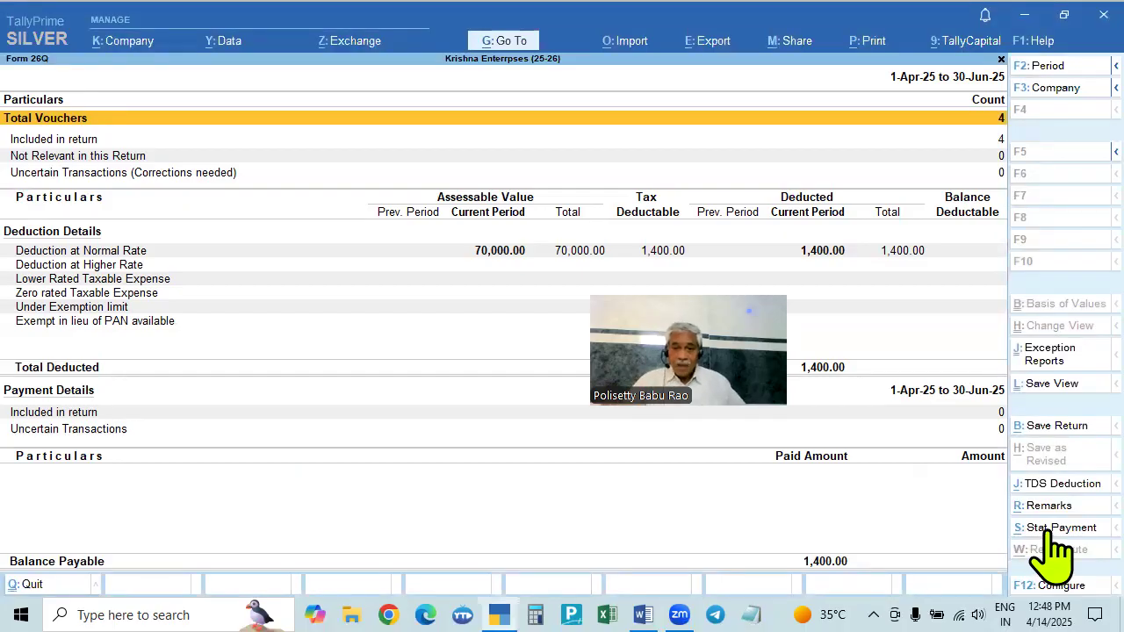
pyautogui.click(786, 424)
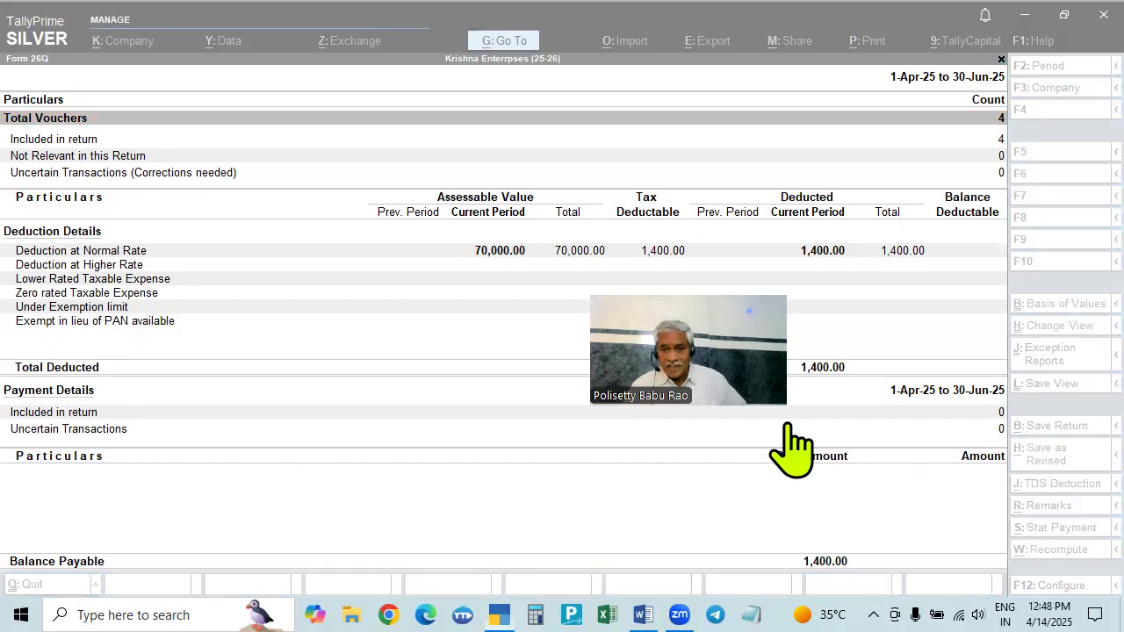
pyautogui.click(1044, 545)
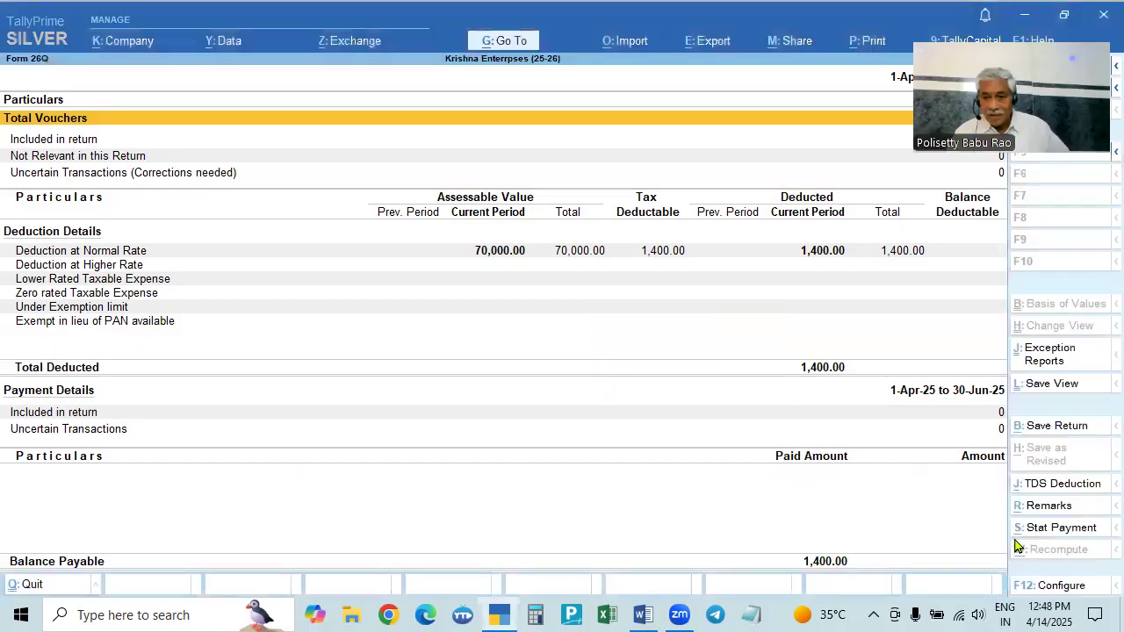
# - Set up a TDS statutory payment for 1-Jun-25 to 30-Jun-25, deducted till 30-6-2025
pyautogui.click(1040, 529)
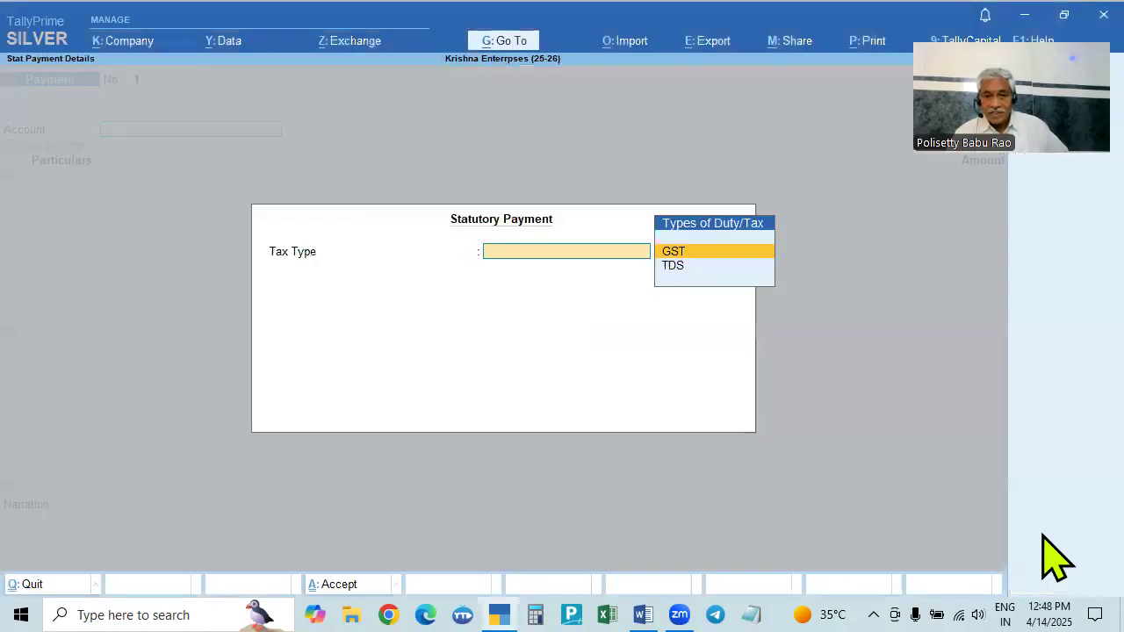
pyautogui.click(678, 267)
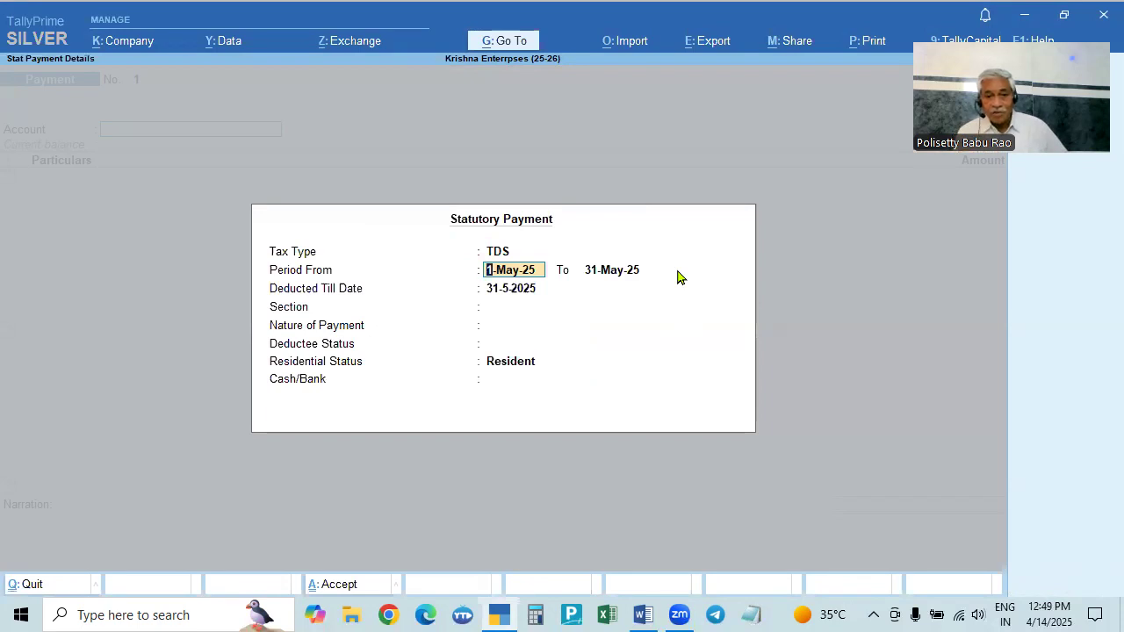
pyautogui.write('1.6')
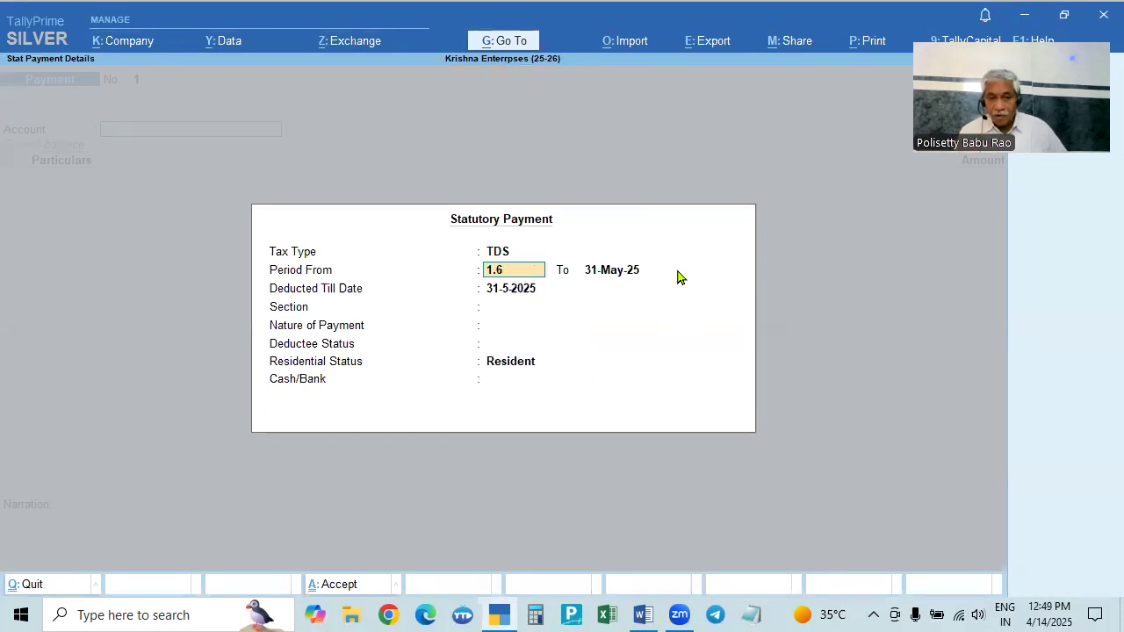
pyautogui.press('Return')
pyautogui.write('30.6')
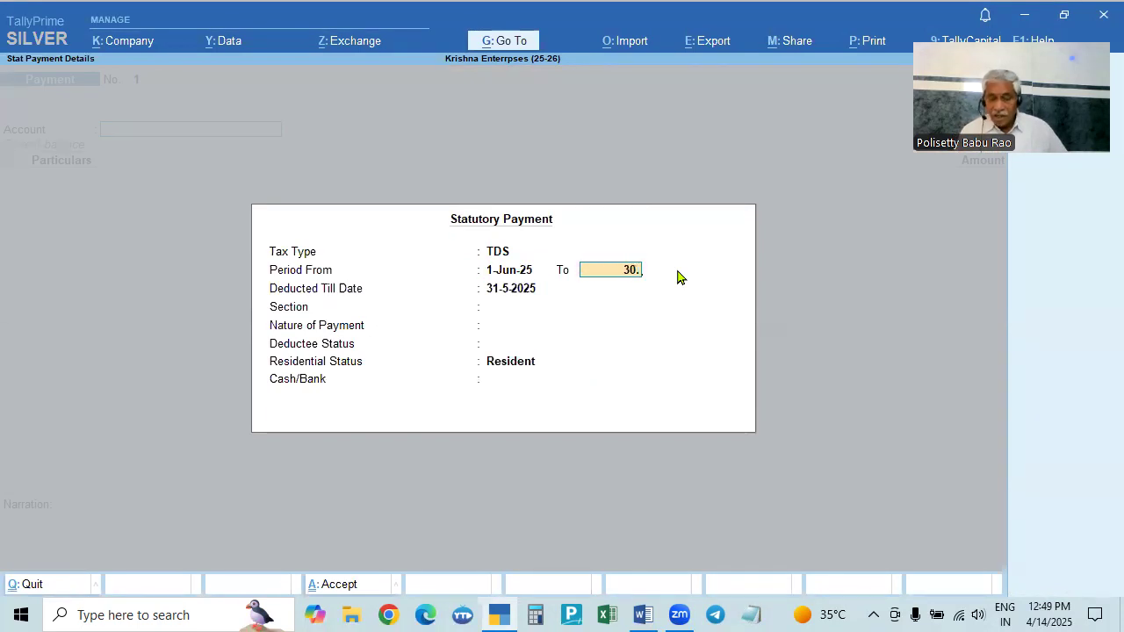
pyautogui.press('Return')
pyautogui.press('Return')
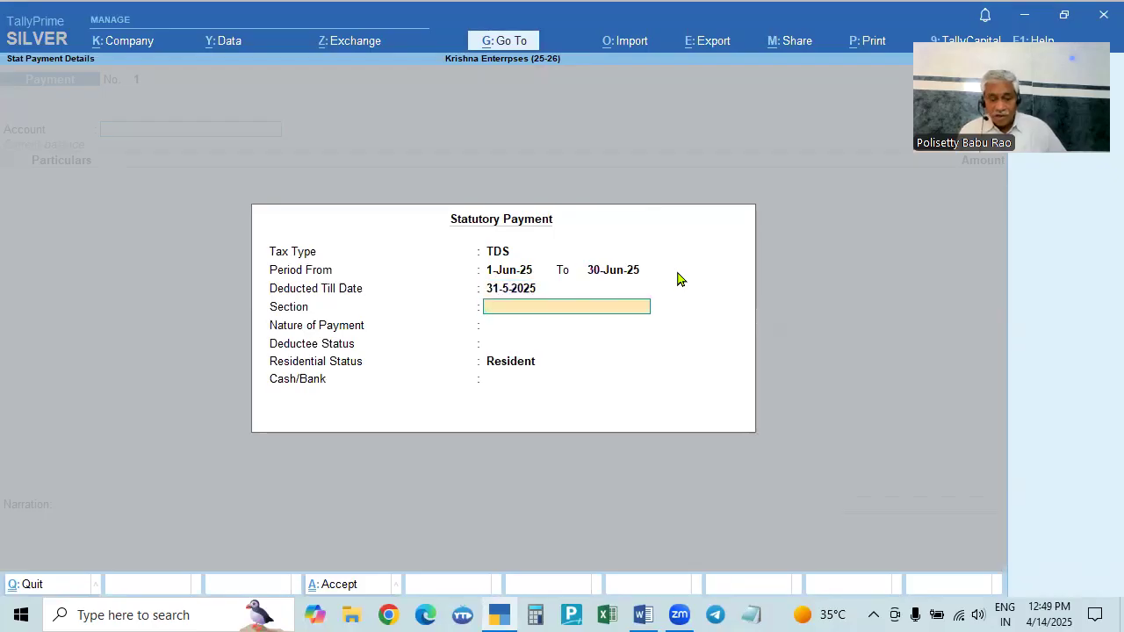
pyautogui.press('BackSpace')
pyautogui.write('30.6')
pyautogui.press('Return')
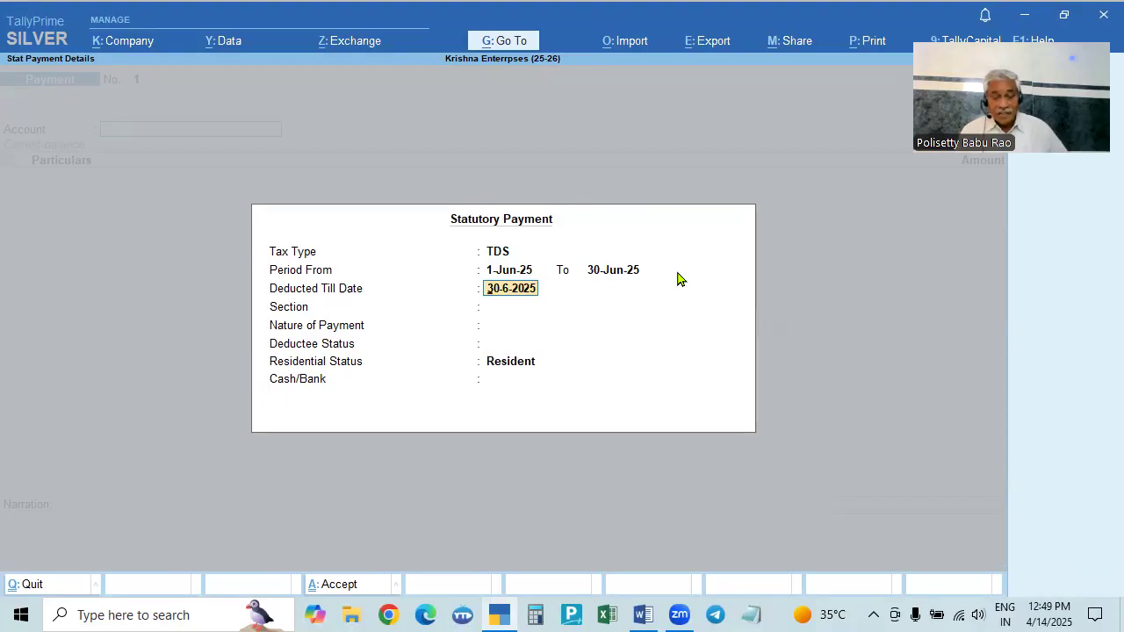
pyautogui.press('Escape')
pyautogui.press('Escape')
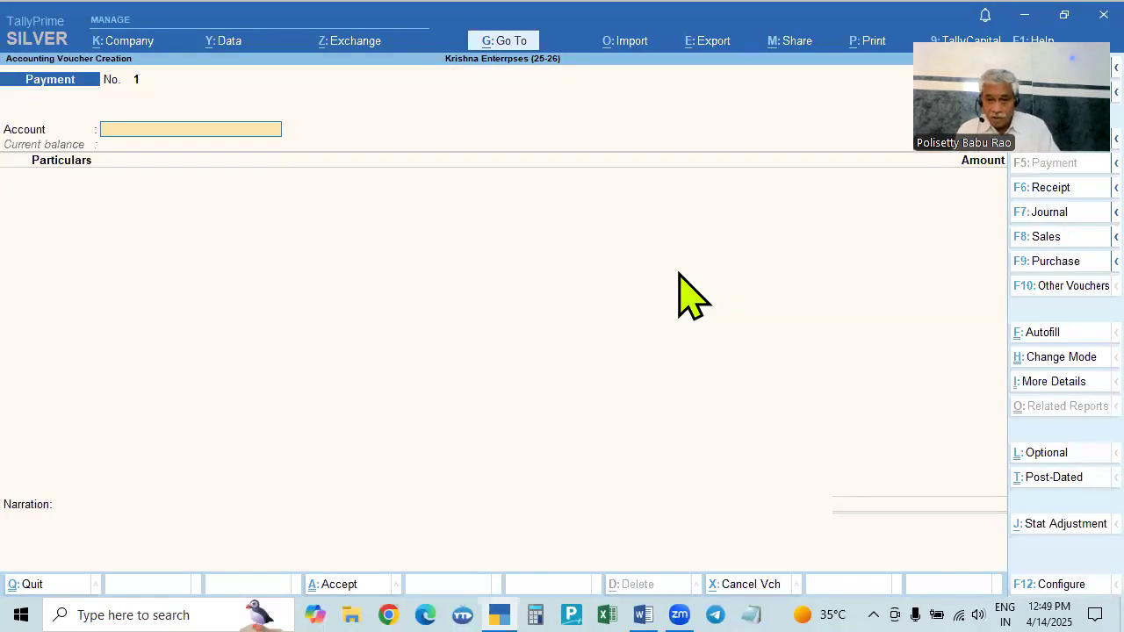
pyautogui.press('Escape')
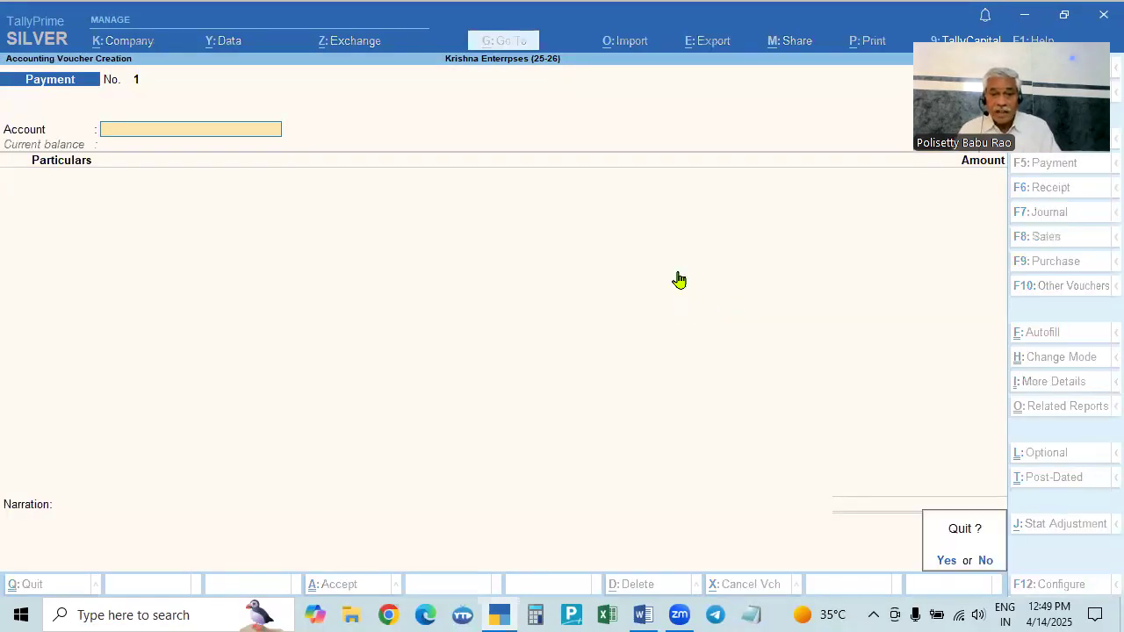
# - Quit the blank payment voucher and review TDS Outstandings showing 1,400.00 under 194J(A)
pyautogui.press('y')
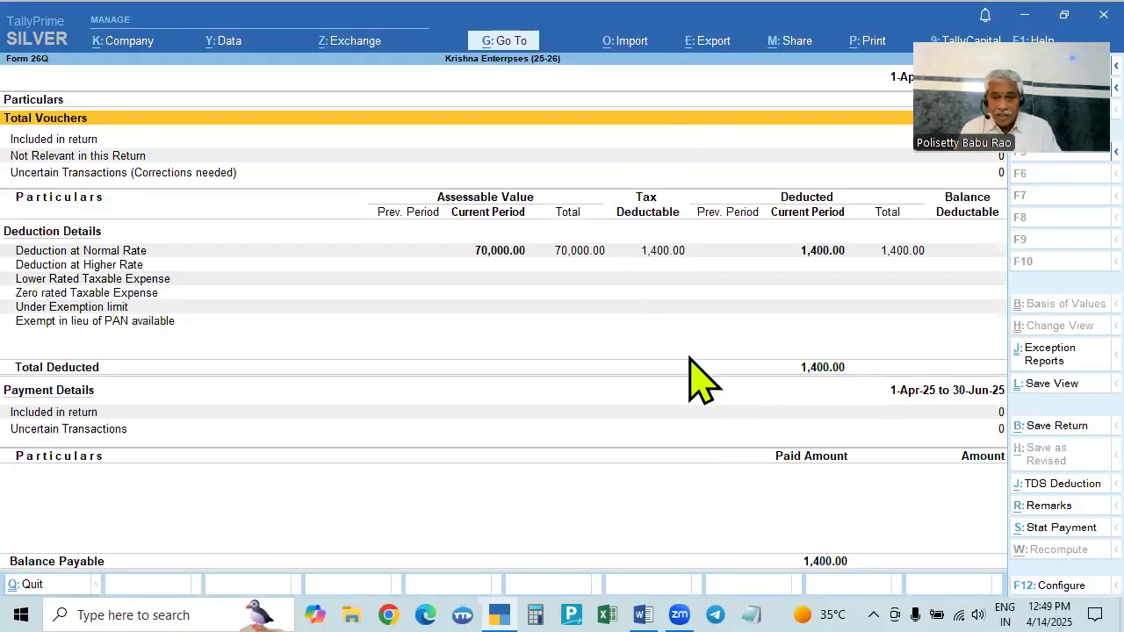
pyautogui.press('Escape')
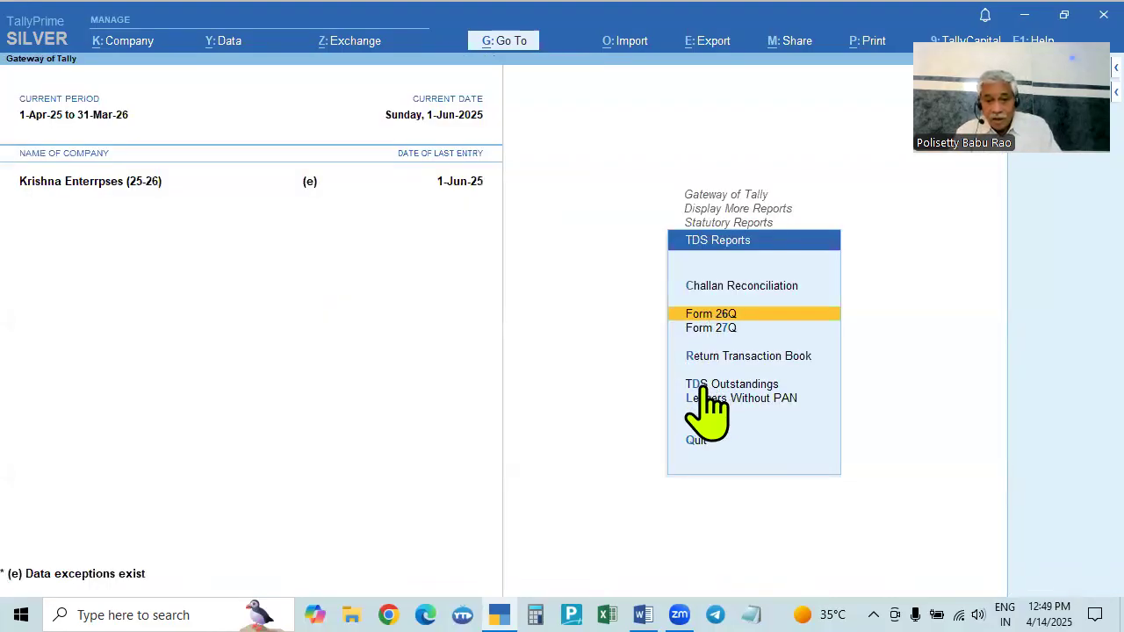
pyautogui.click(721, 386)
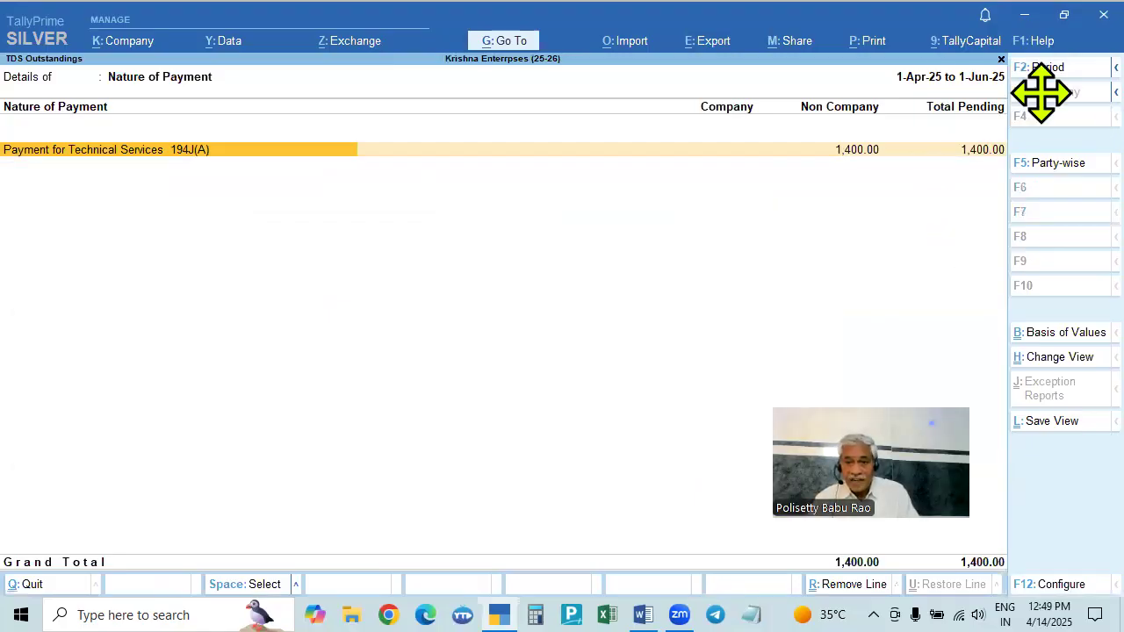
pyautogui.click(847, 427)
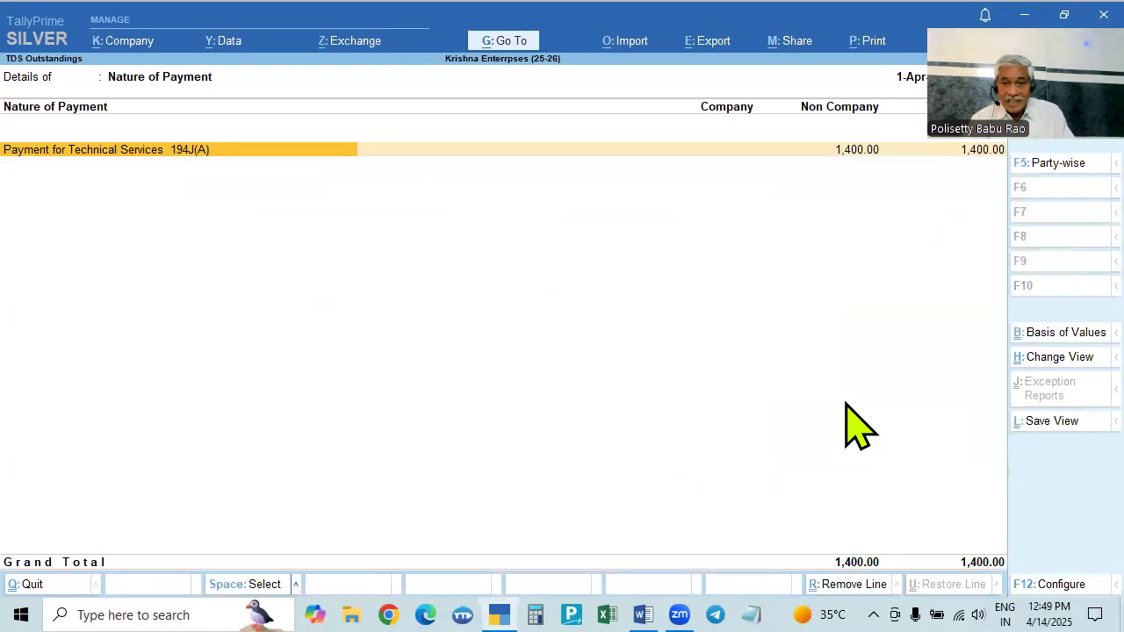
pyautogui.press('Escape')
# - Check the empty TDS Challan Reconciliation, then reopen Form 26Q
pyautogui.click(747, 293)
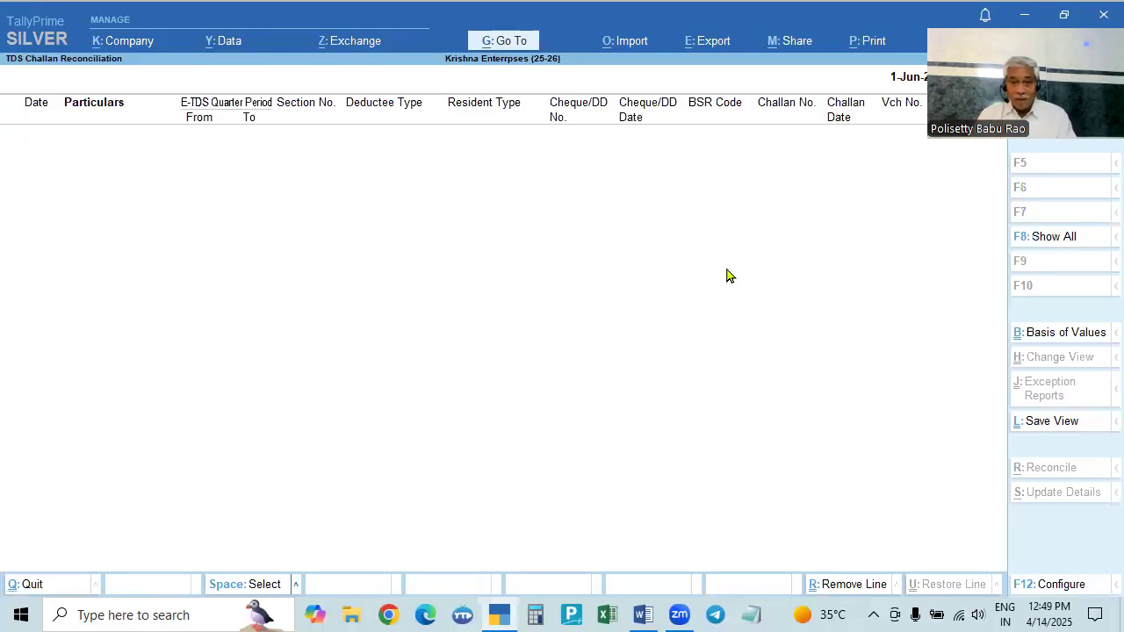
pyautogui.press('Escape')
pyautogui.press('Down')
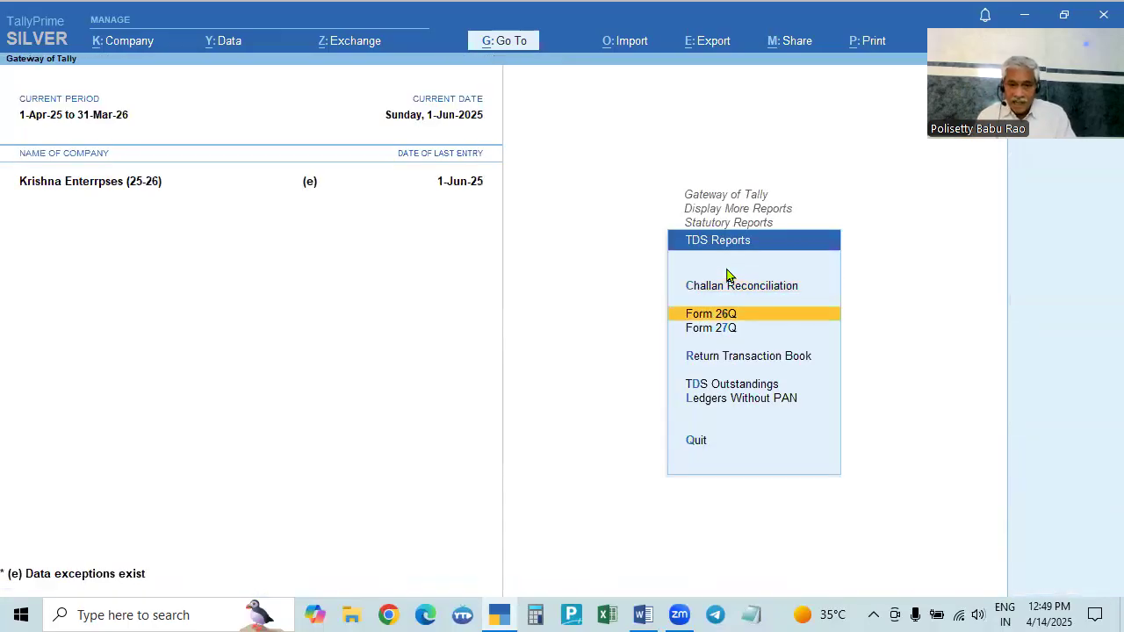
pyautogui.press('Return')
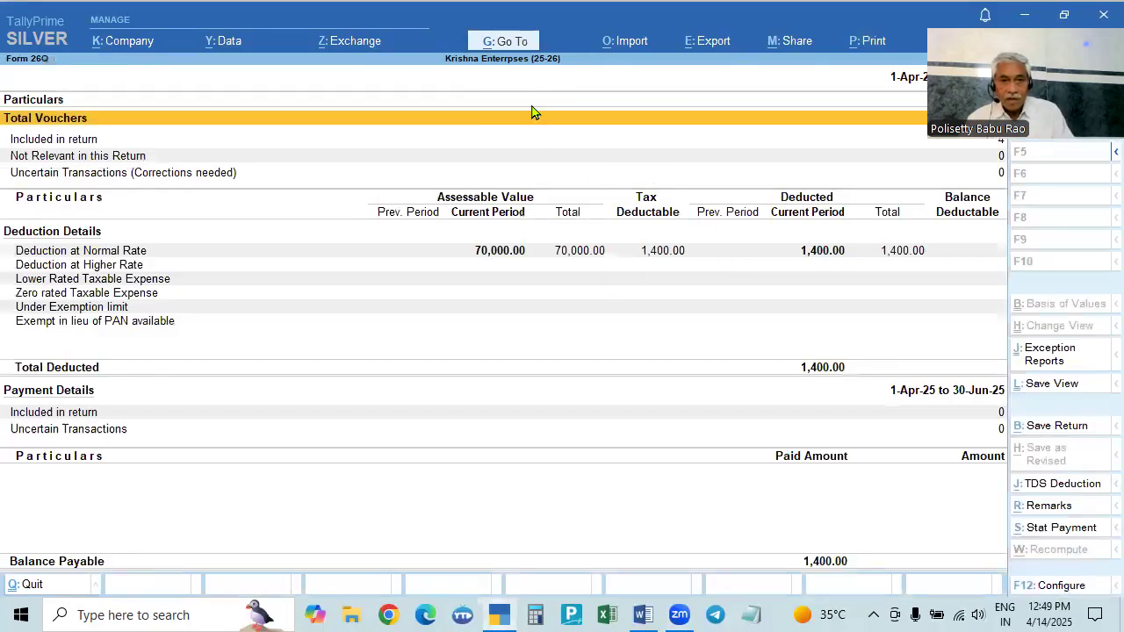
pyautogui.hotkey('alt', 'g')
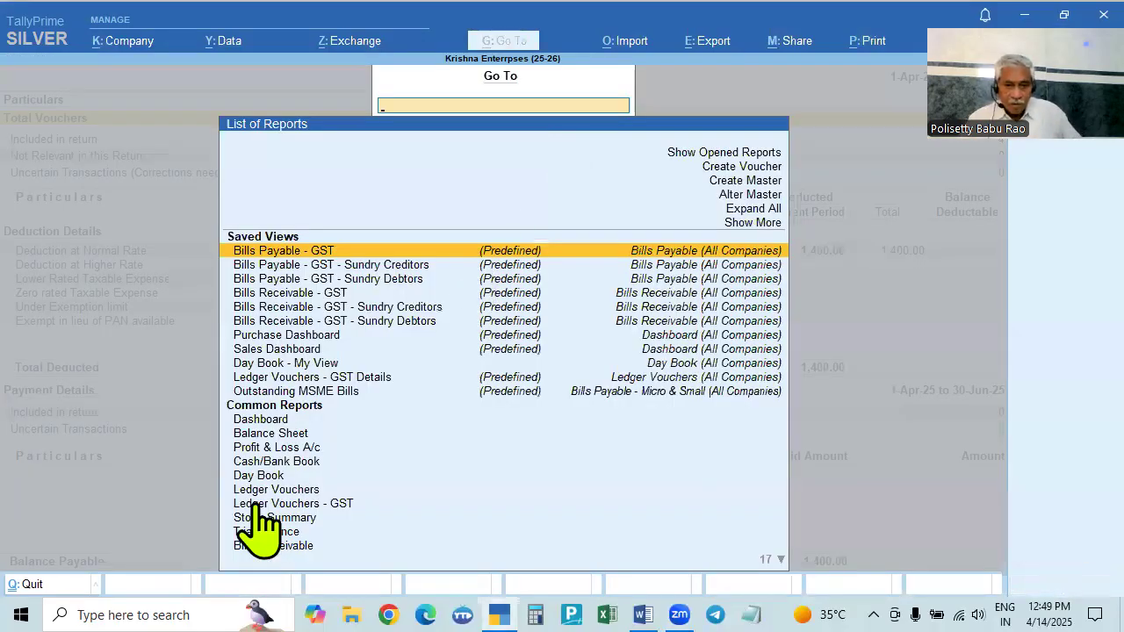
# - Create a new Payment voucher and change its date from 2-6-2025 to 6-Jul-25
pyautogui.click(748, 169)
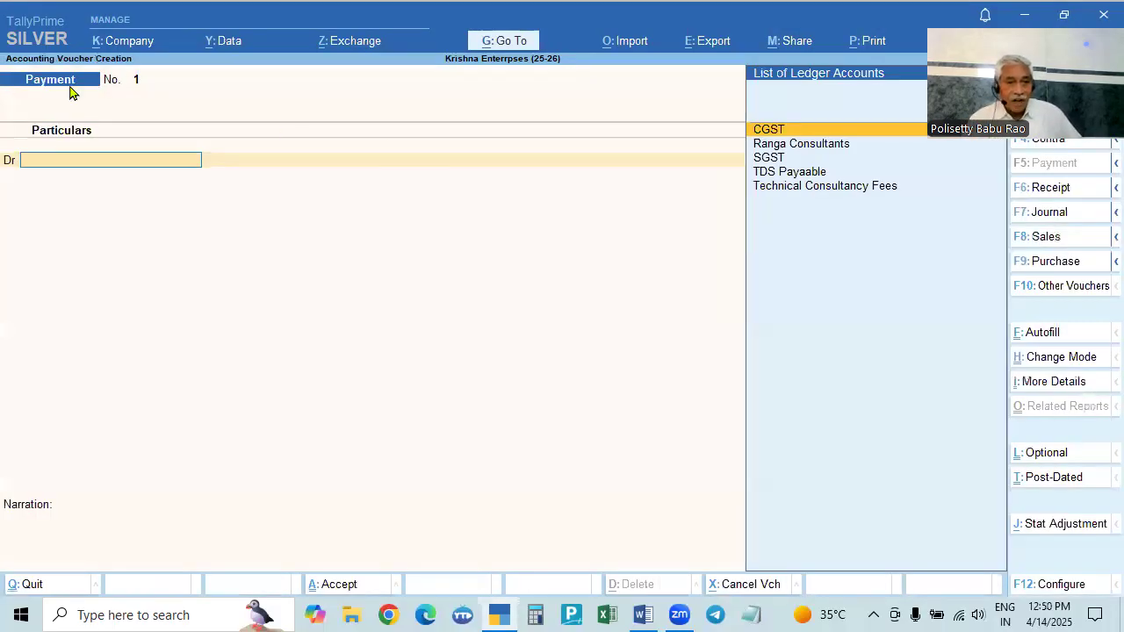
pyautogui.press('F2')
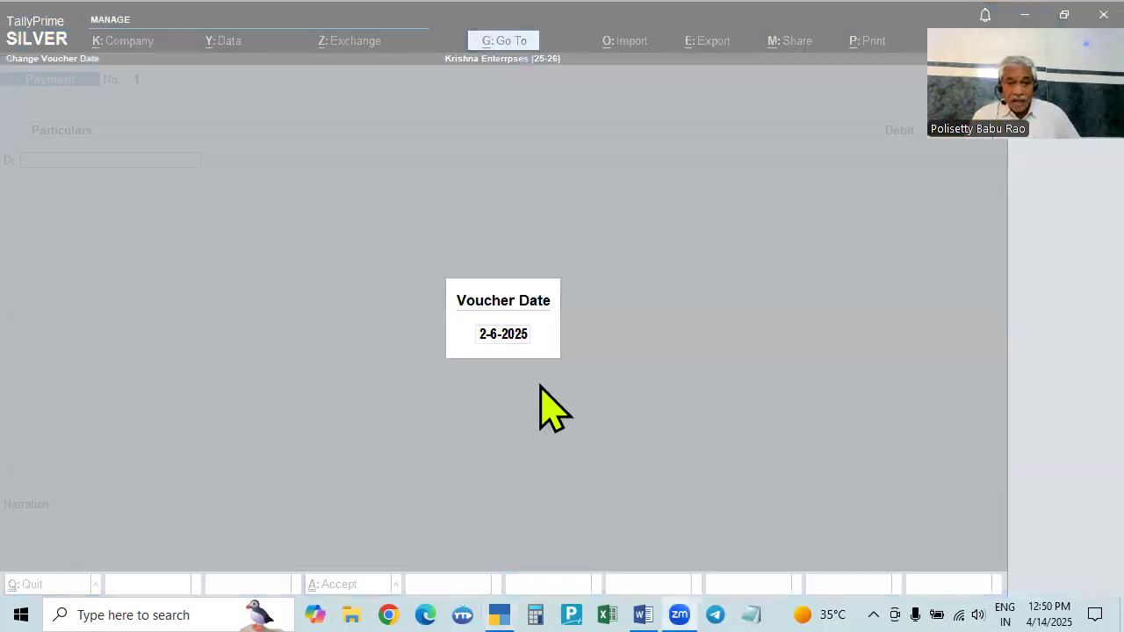
pyautogui.click(531, 336)
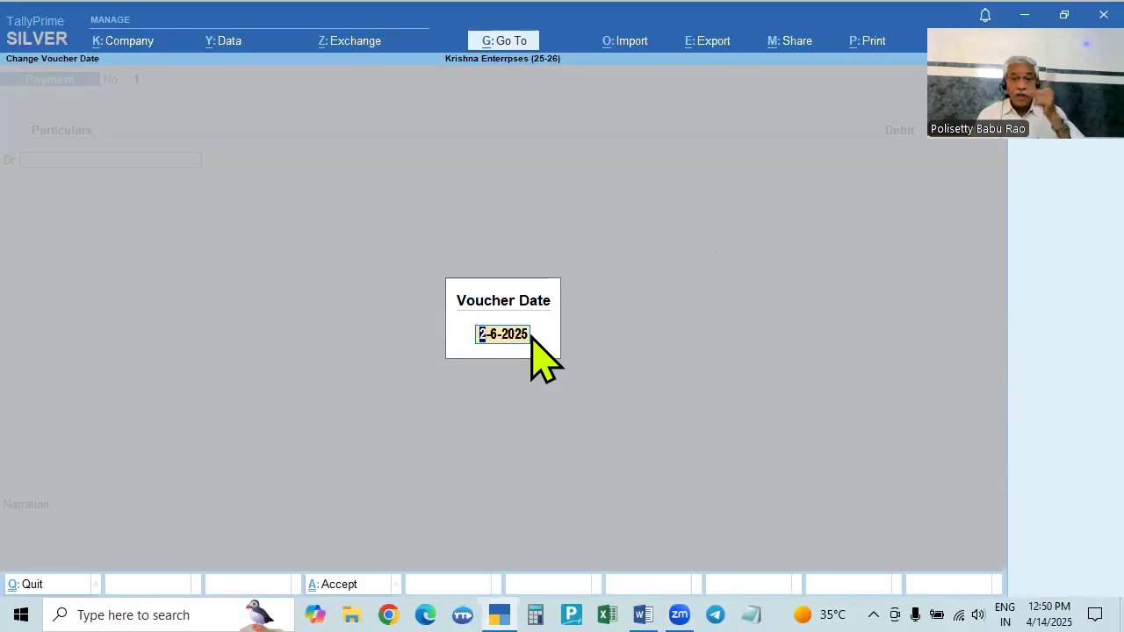
pyautogui.write('6.')
pyautogui.write('7')
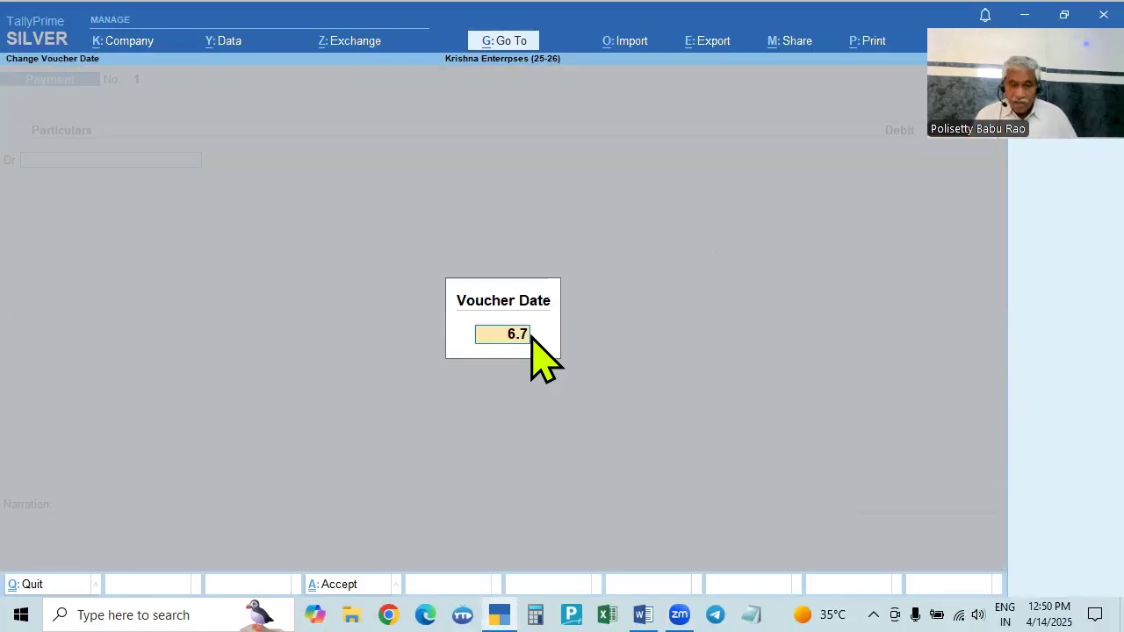
pyautogui.press('Return')
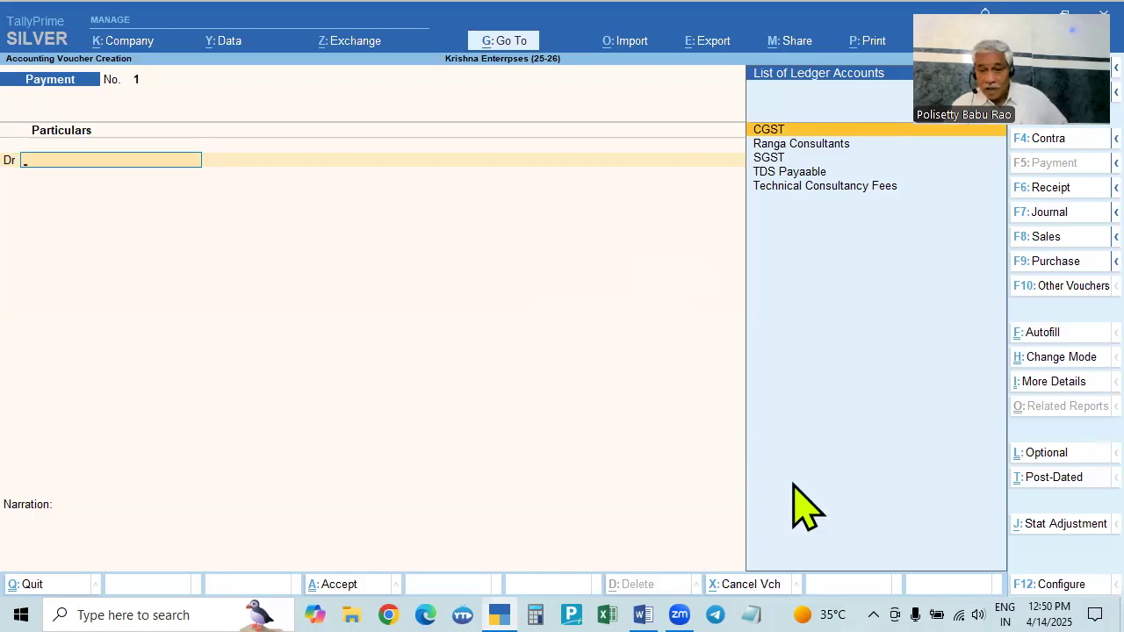
# - Autofill a TDS statutory payment for the June period, deducted till 30-6-2025
pyautogui.click(1050, 334)
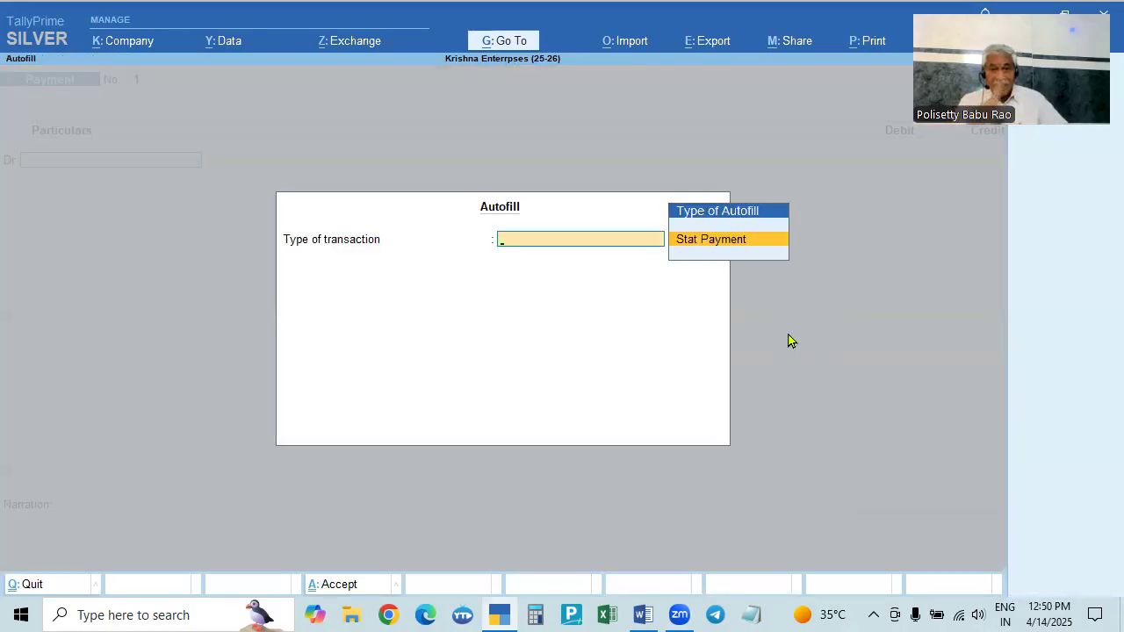
pyautogui.press('Return')
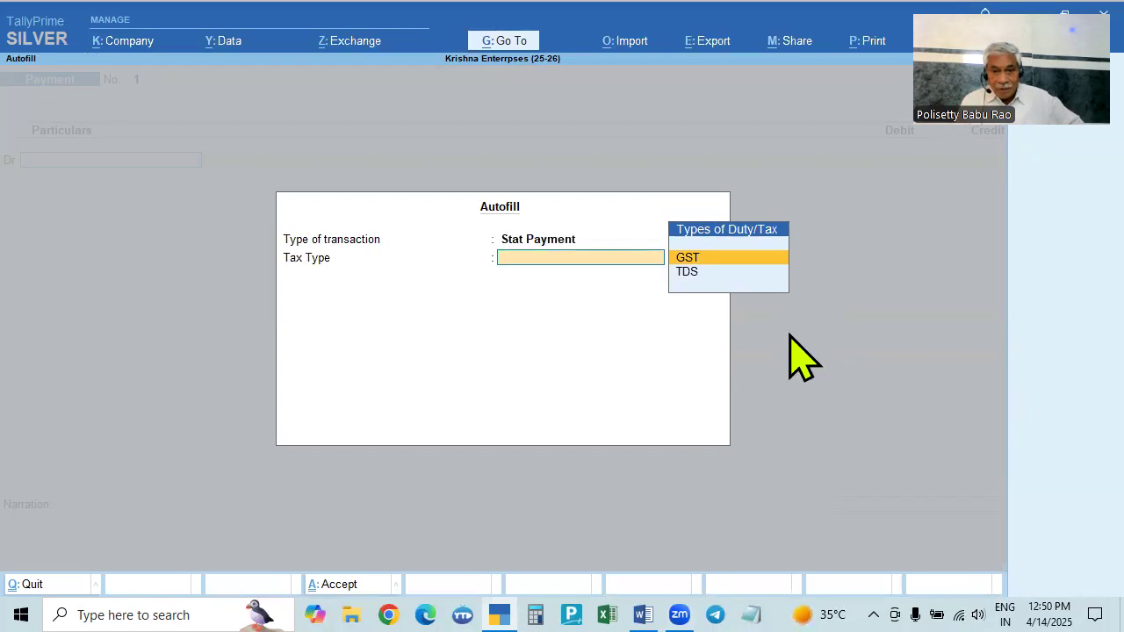
pyautogui.press('Down')
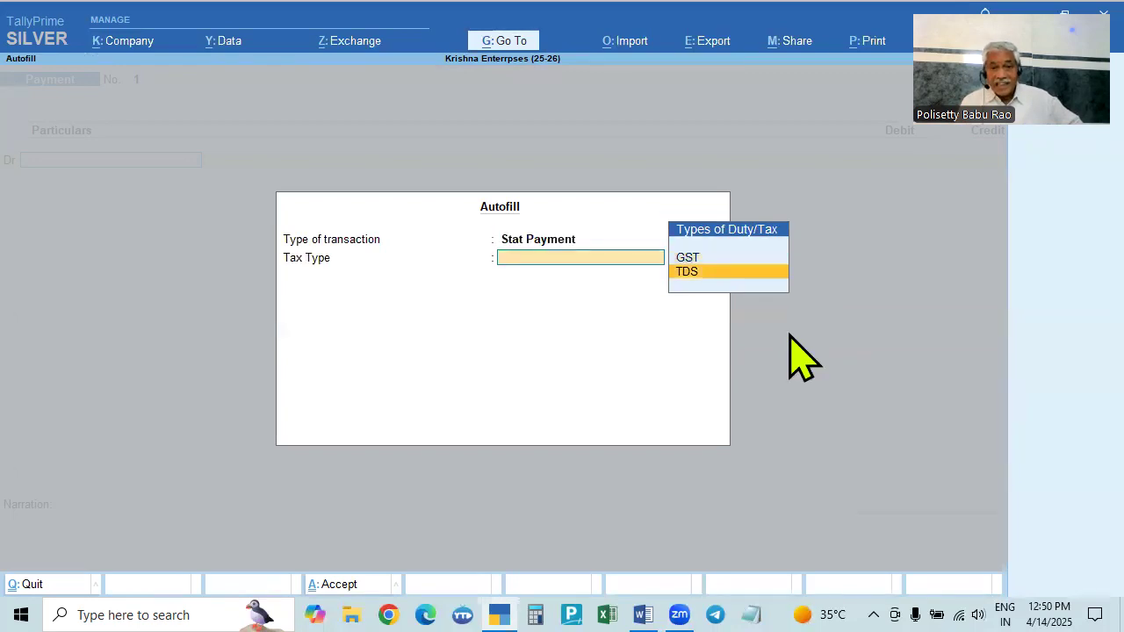
pyautogui.press('Return')
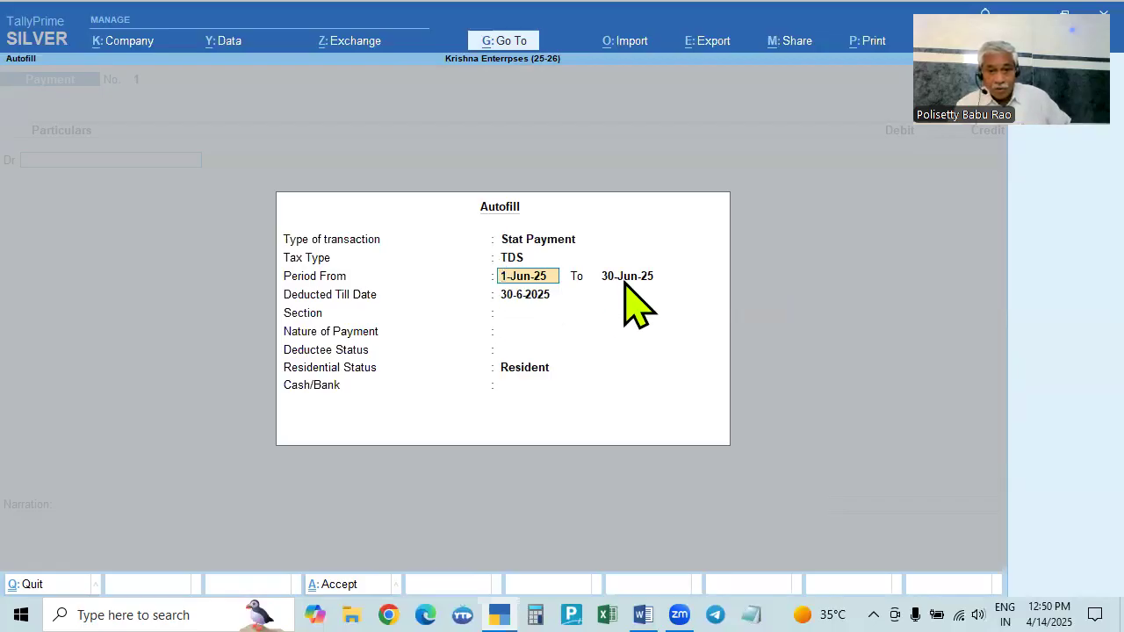
pyautogui.press('Return')
pyautogui.press('Return')
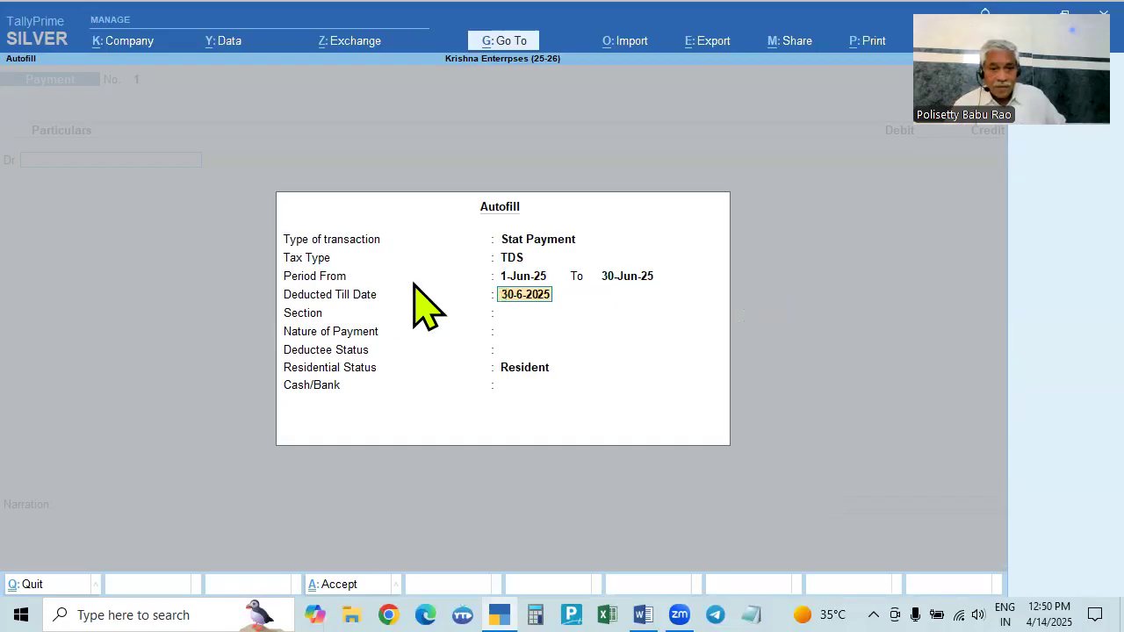
pyautogui.press('Return')
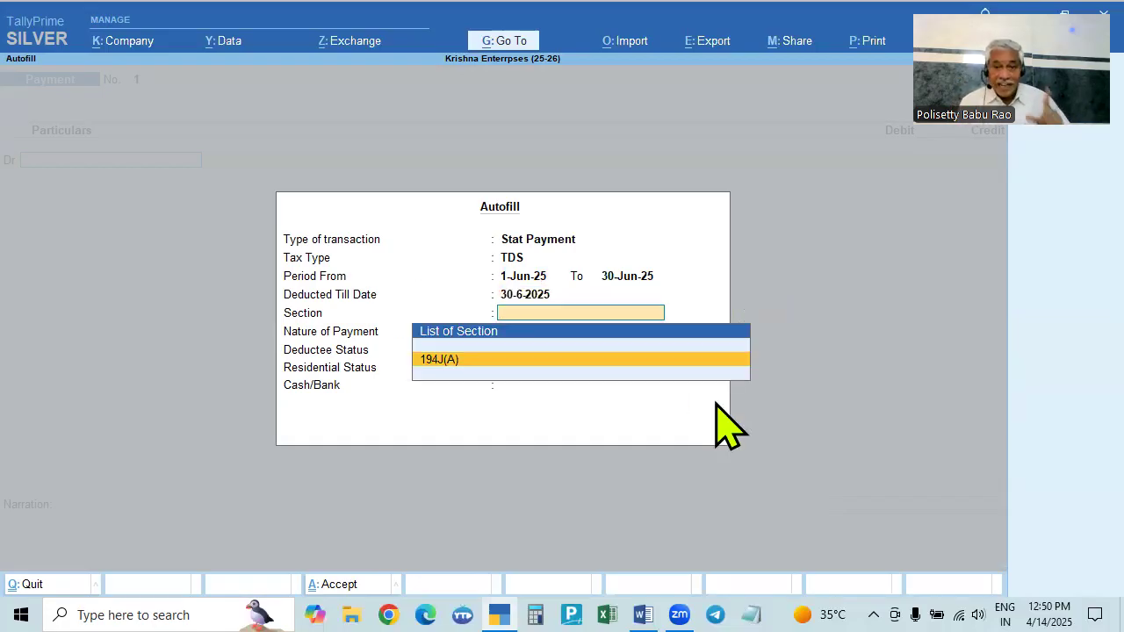
# - Choose section 194J(A), Non Company status and State Bank of India to fill 1,400.00
pyautogui.press('Return')
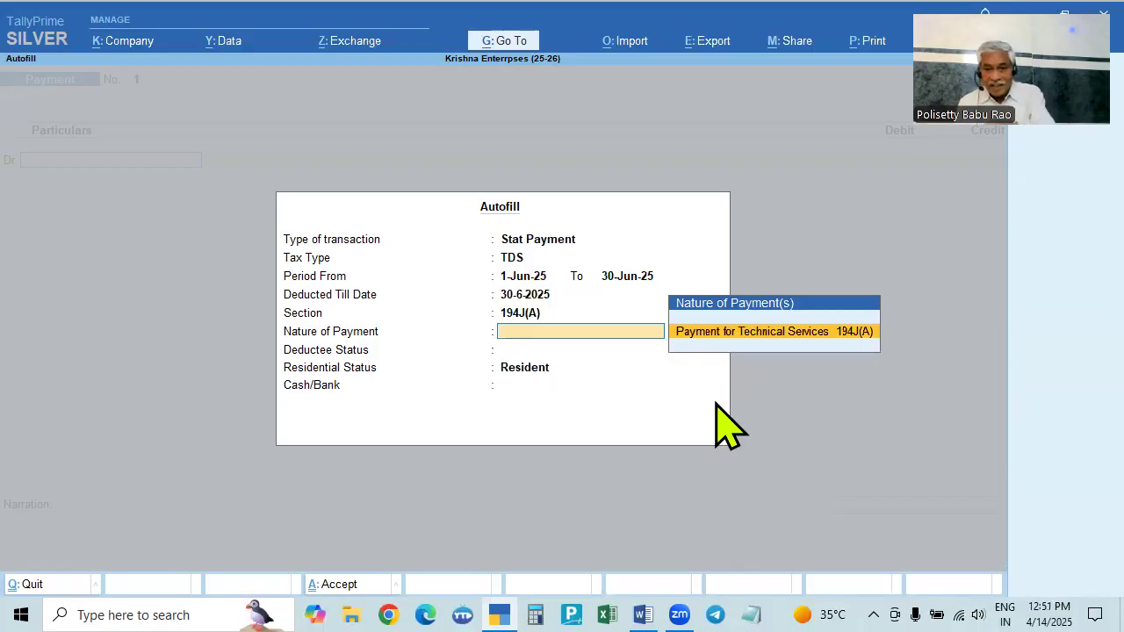
pyautogui.press('Return')
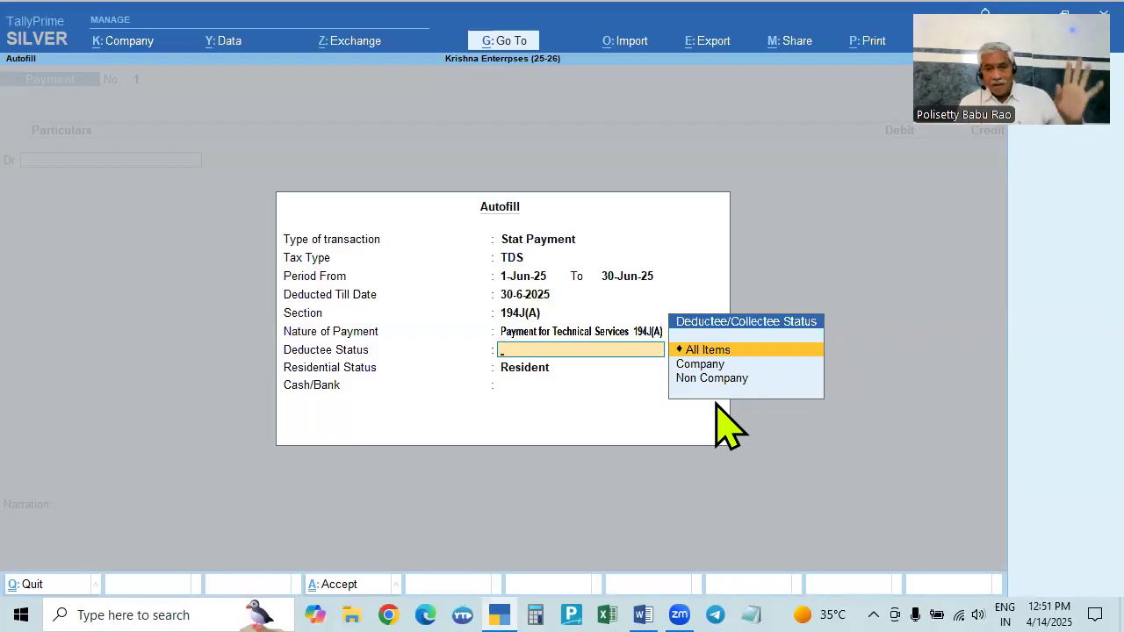
pyautogui.press('Down')
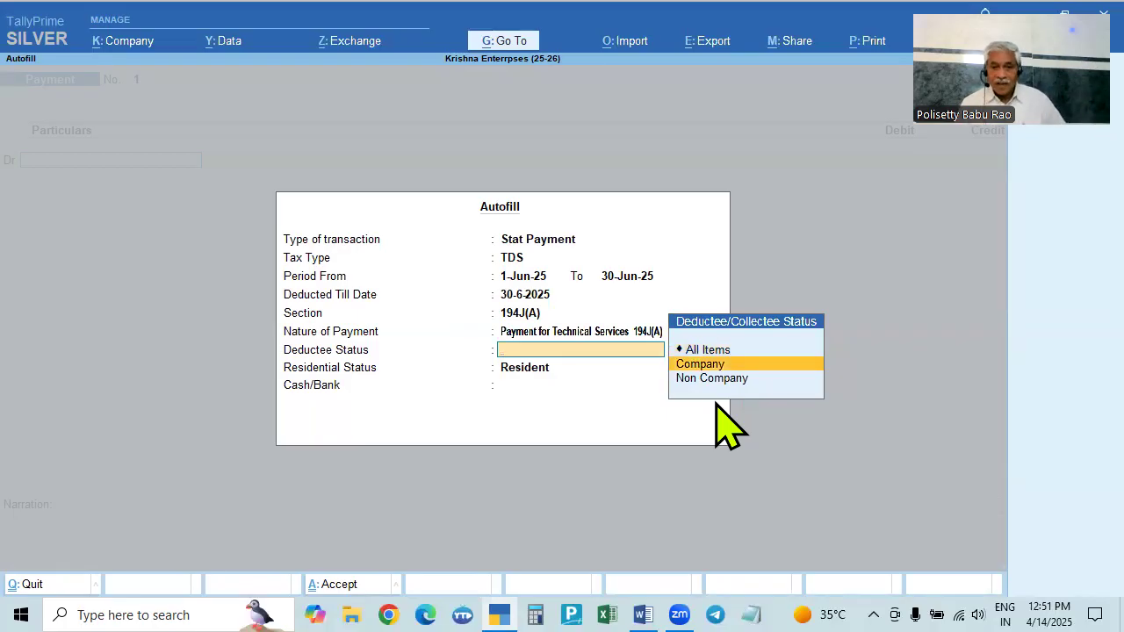
pyautogui.press('Down')
pyautogui.press('Return')
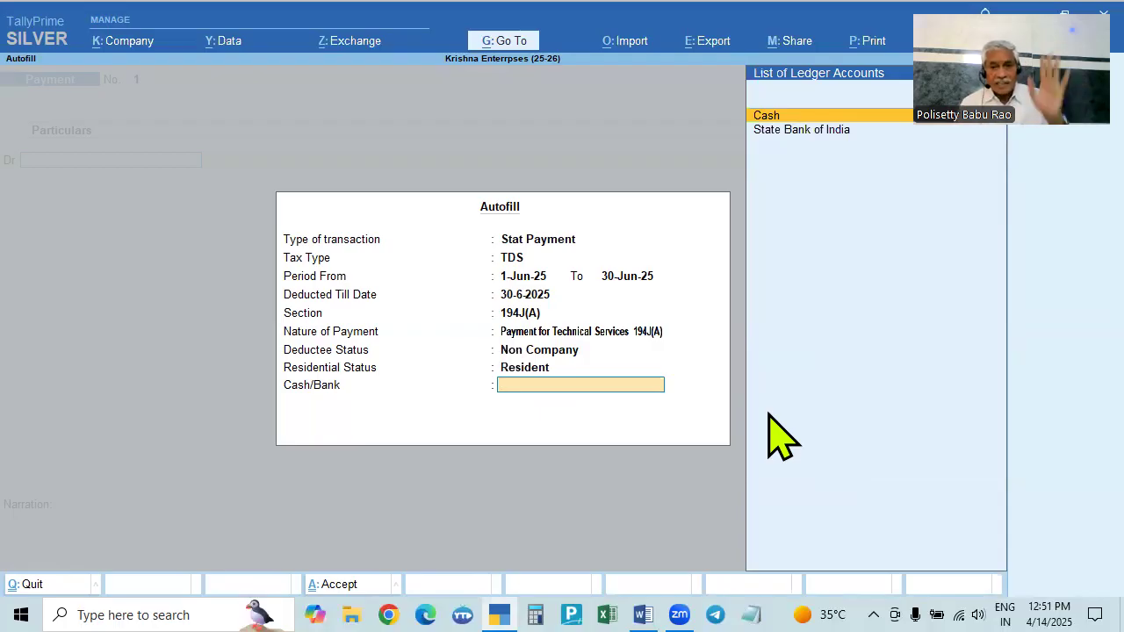
pyautogui.press('Down')
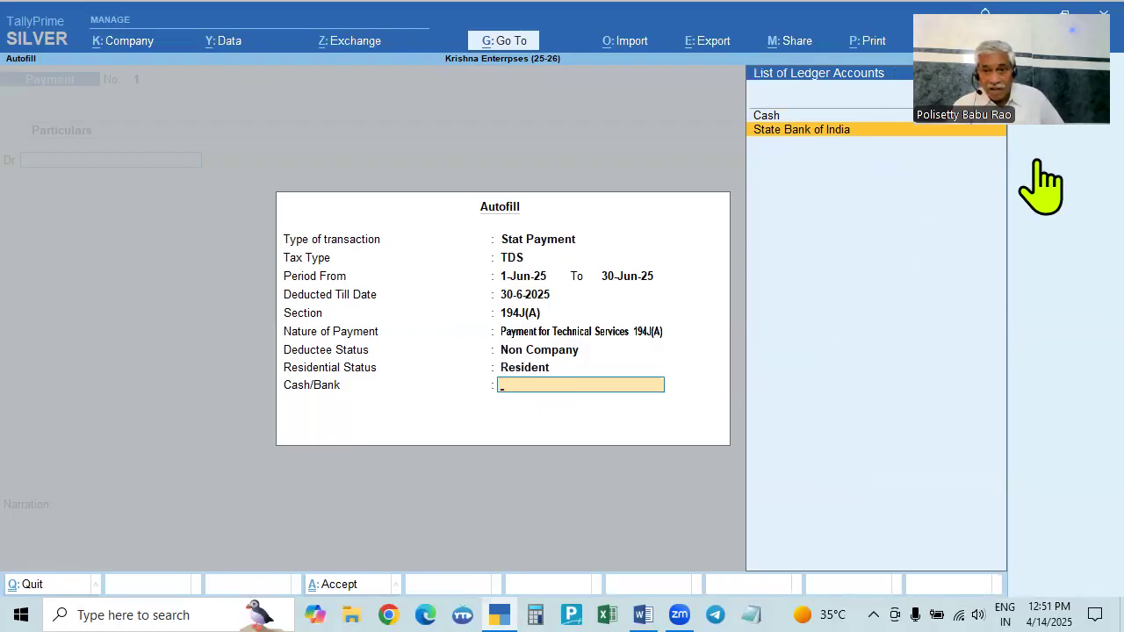
pyautogui.press('Return')
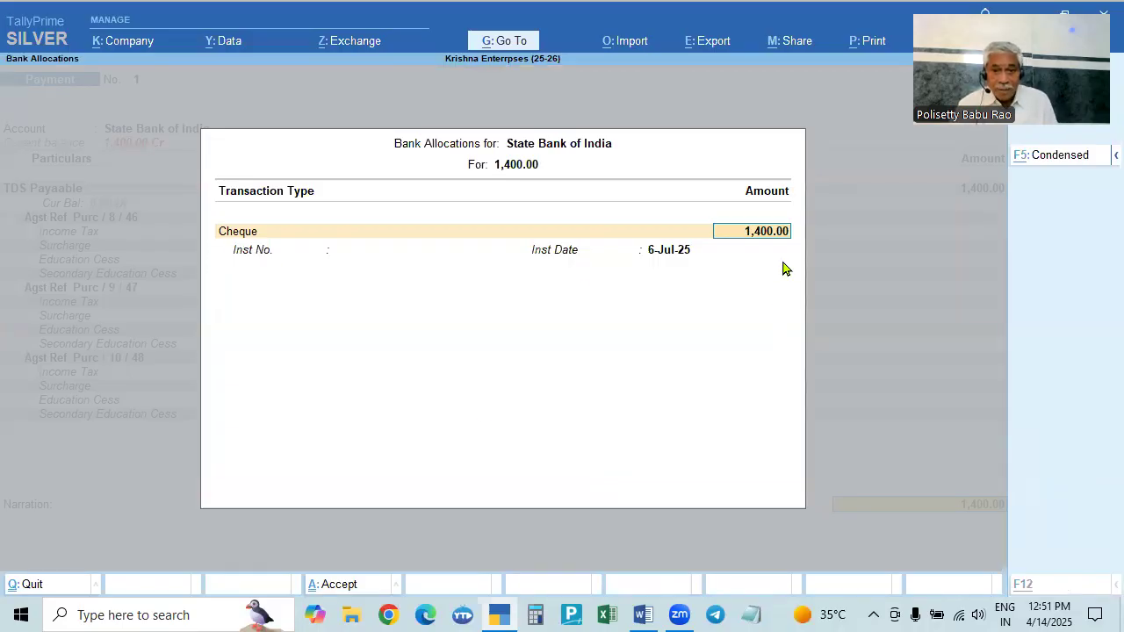
# - Enter cheque number 123456, save the 1,400.00 TDS payment and return to Form 26Q
pyautogui.press('Return')
pyautogui.write('123456')
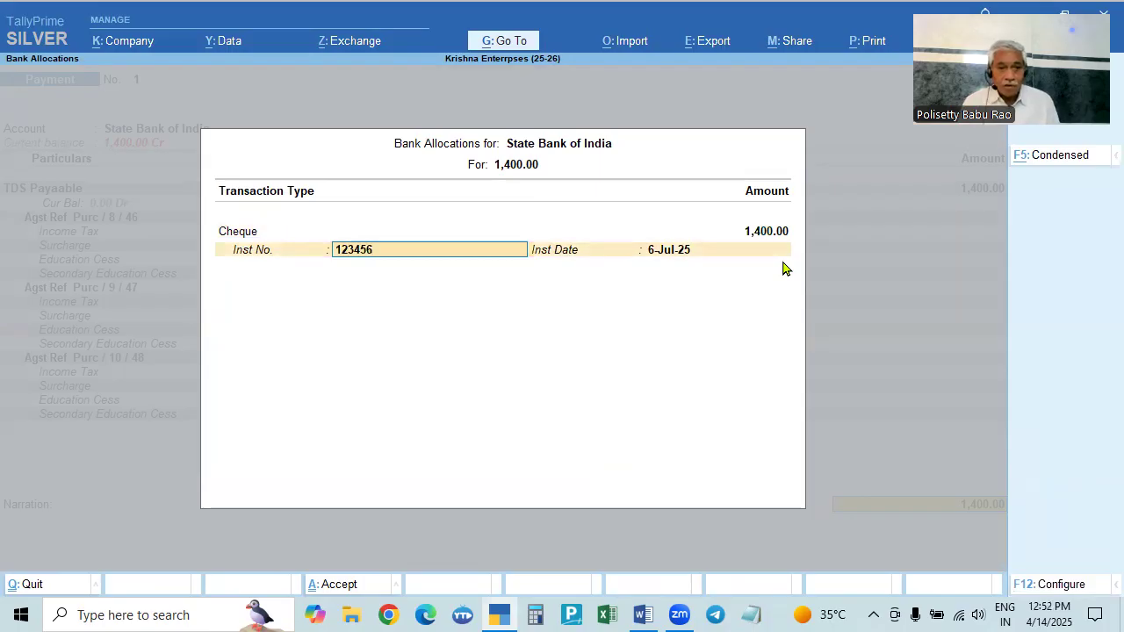
pyautogui.press('Return')
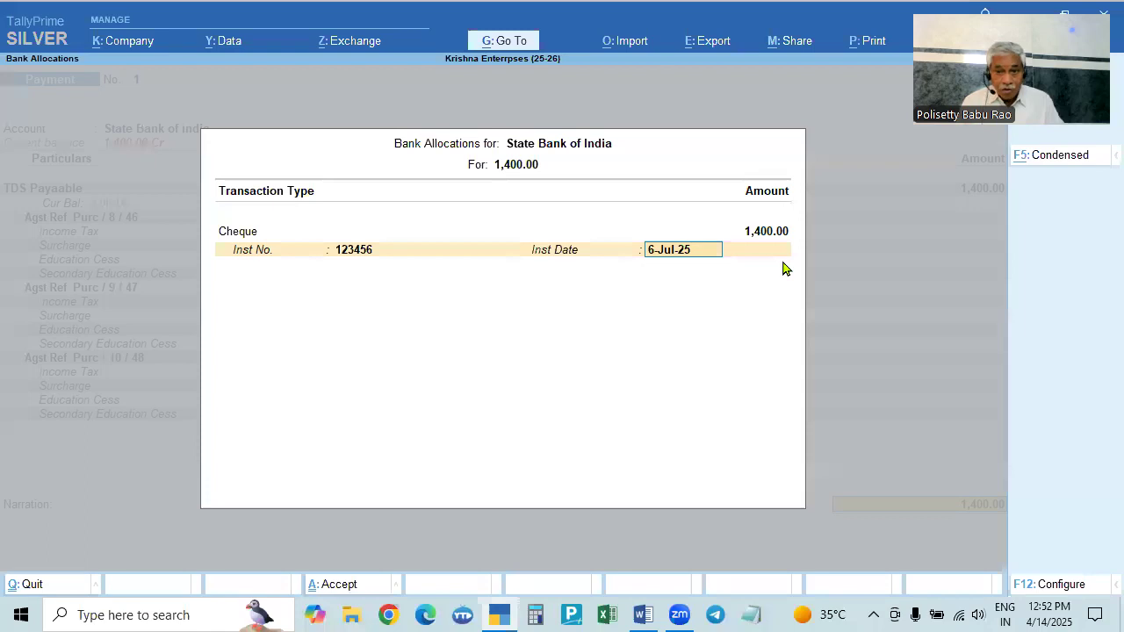
pyautogui.press('Return')
pyautogui.press('Return')
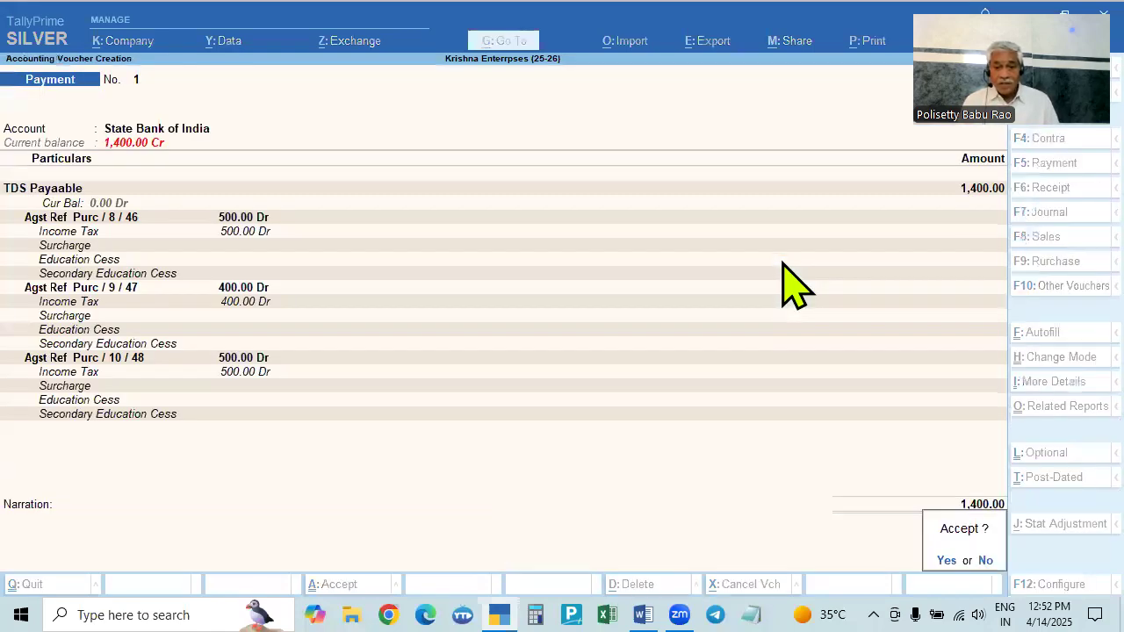
pyautogui.press('Return')
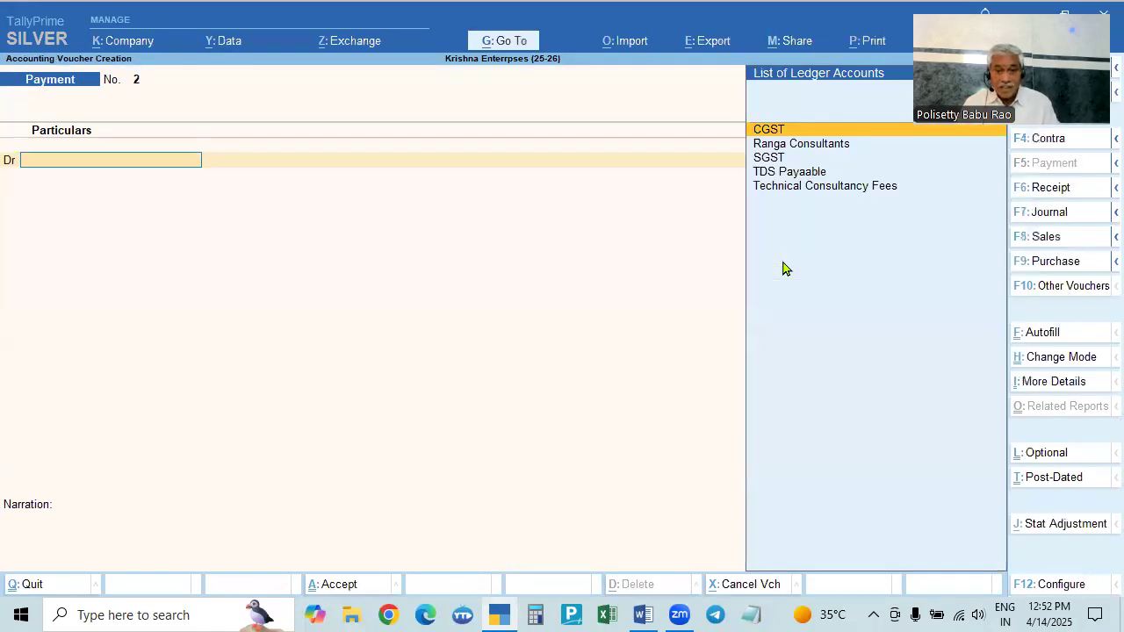
pyautogui.press('Escape')
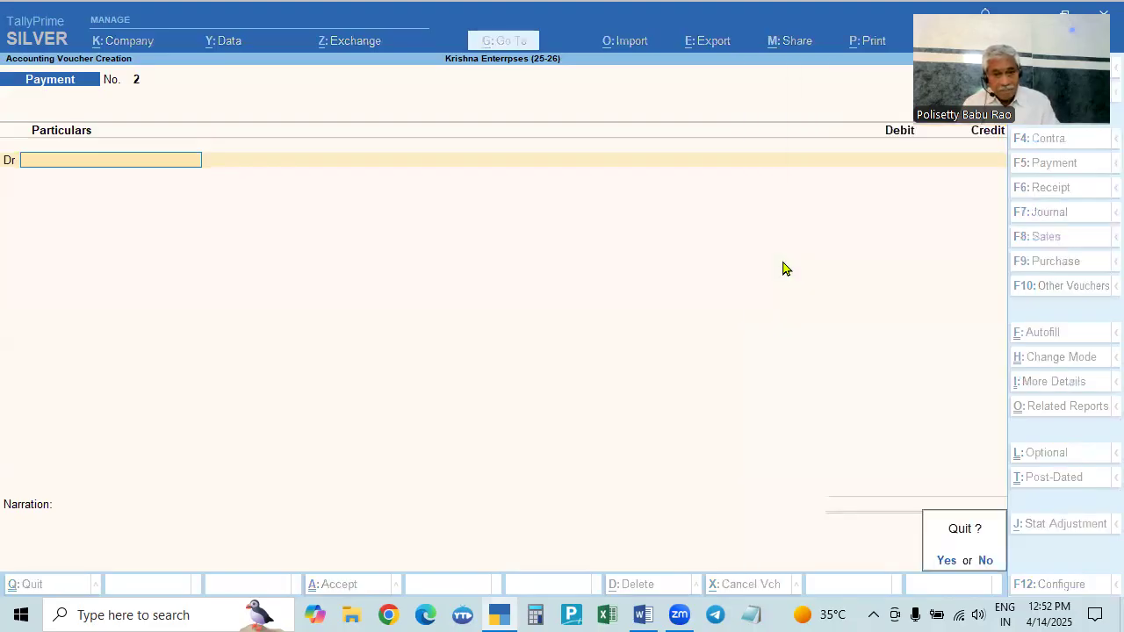
pyautogui.press('Return')
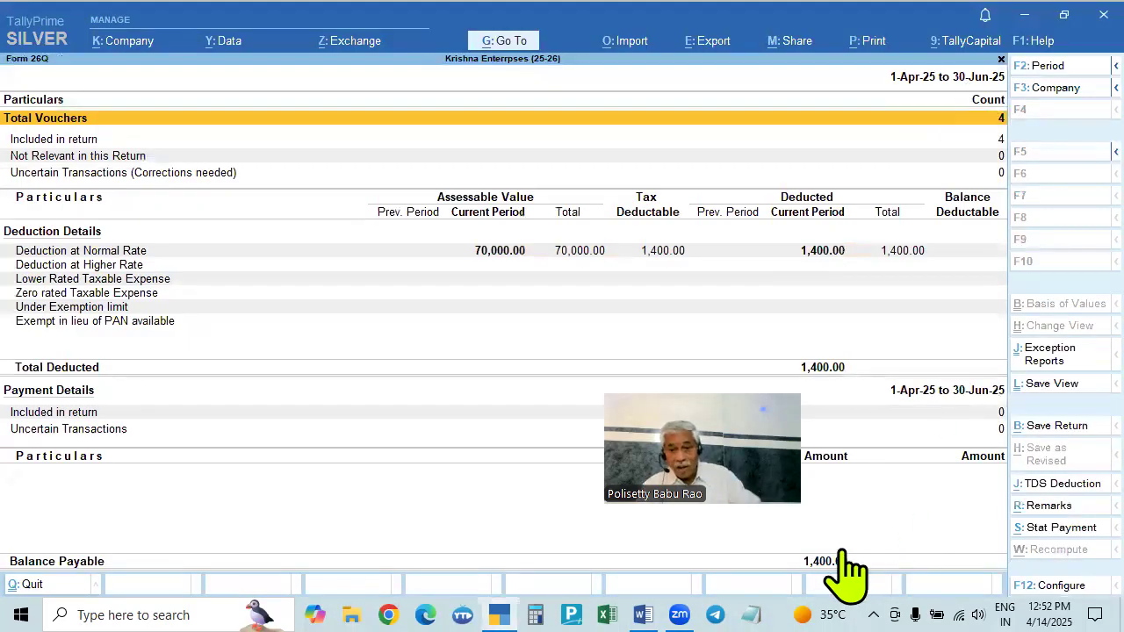
# - Extend the Form 26Q report period to end on 6-Jul-25
pyautogui.press('F2')
pyautogui.press('Return')
pyautogui.write('6-7')
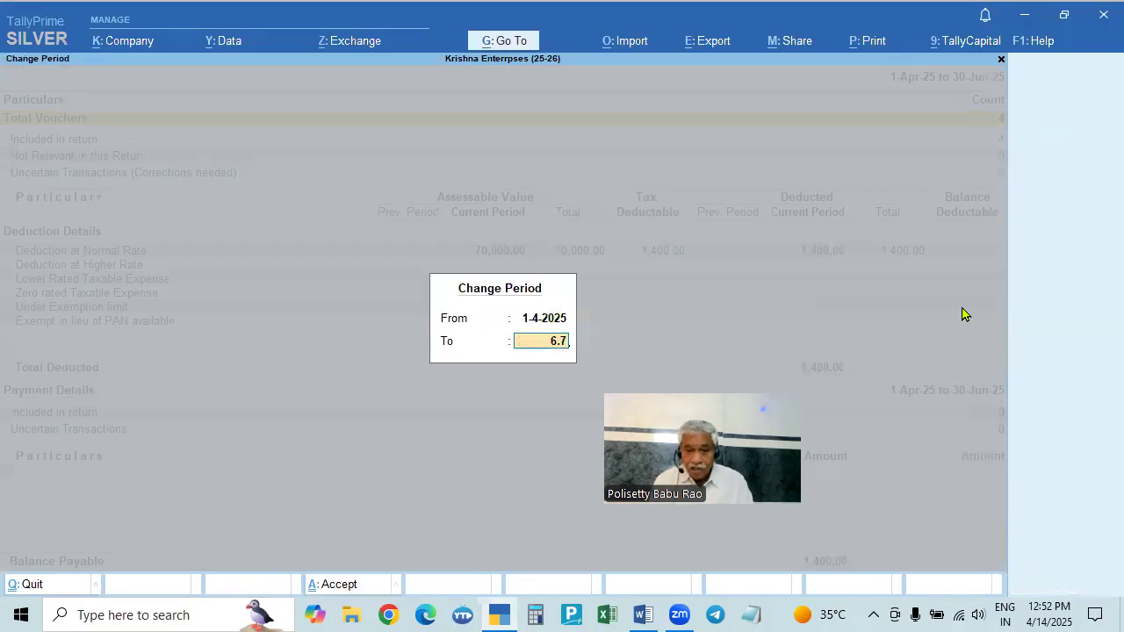
pyautogui.press('Return')
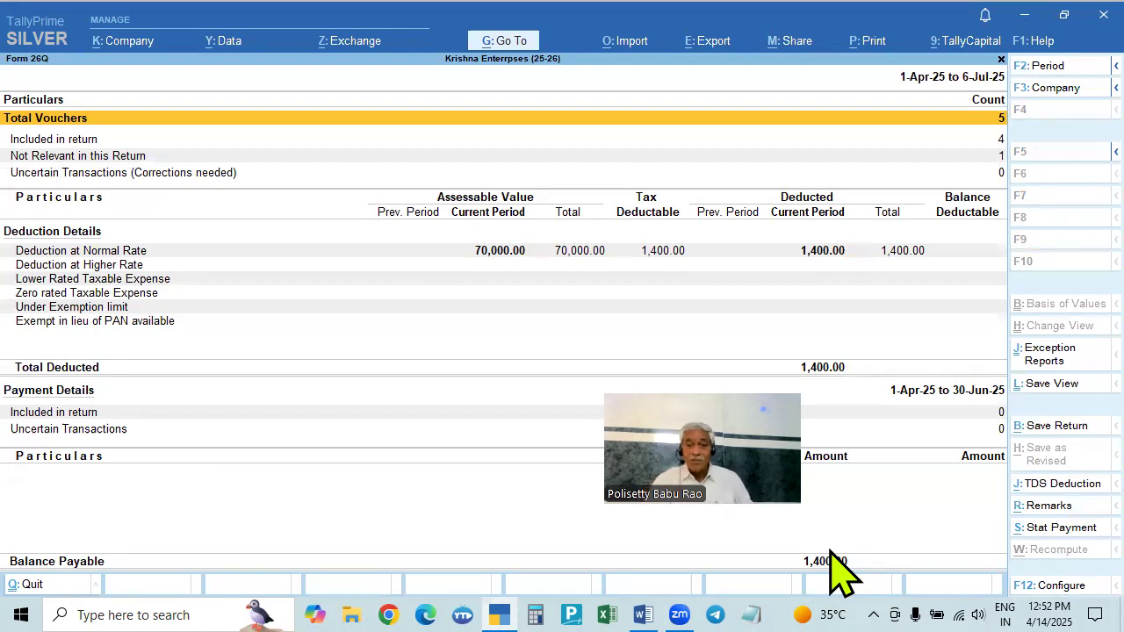
# - Recheck Form 26Q and TDS Outstandings, then open TDS Challan Reconciliation
pyautogui.press('Escape')
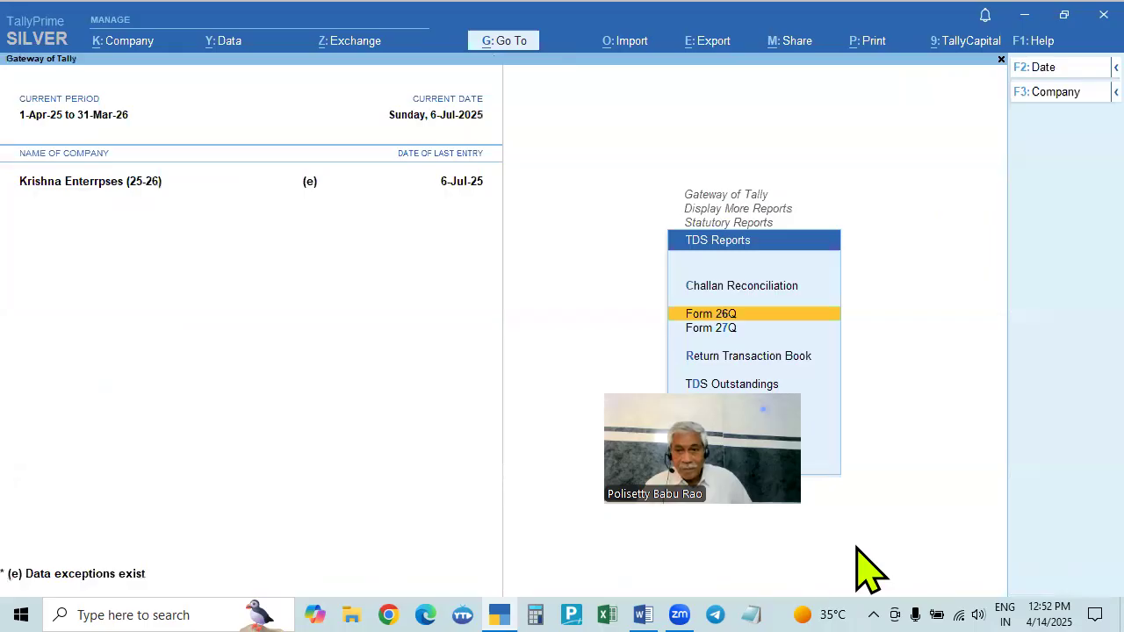
pyautogui.click(715, 315)
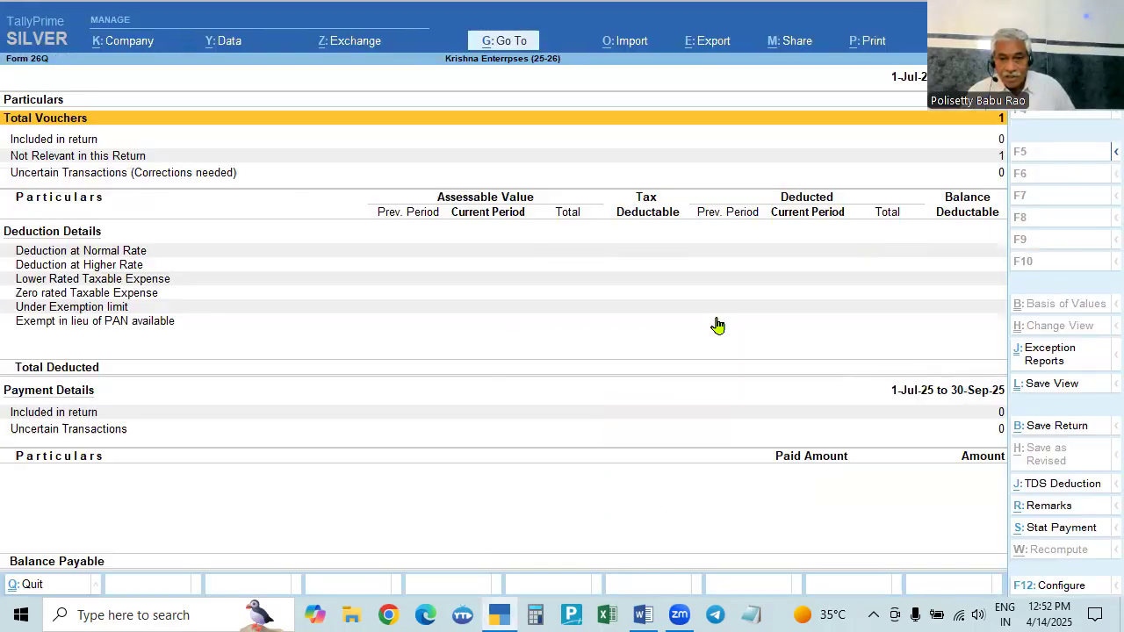
pyautogui.press('Escape')
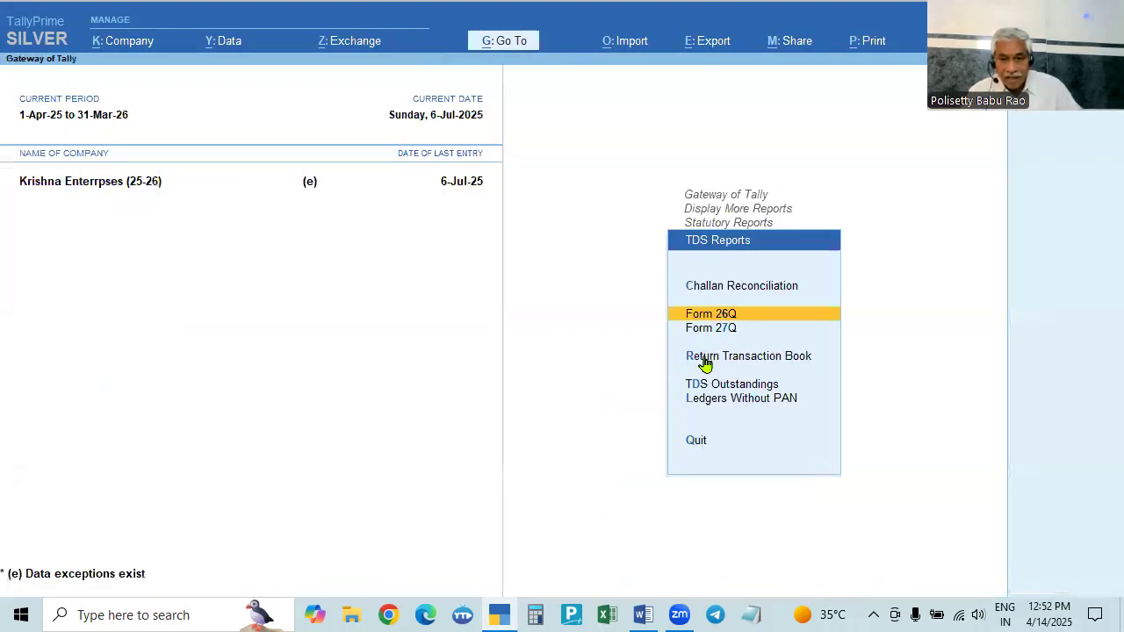
pyautogui.click(720, 384)
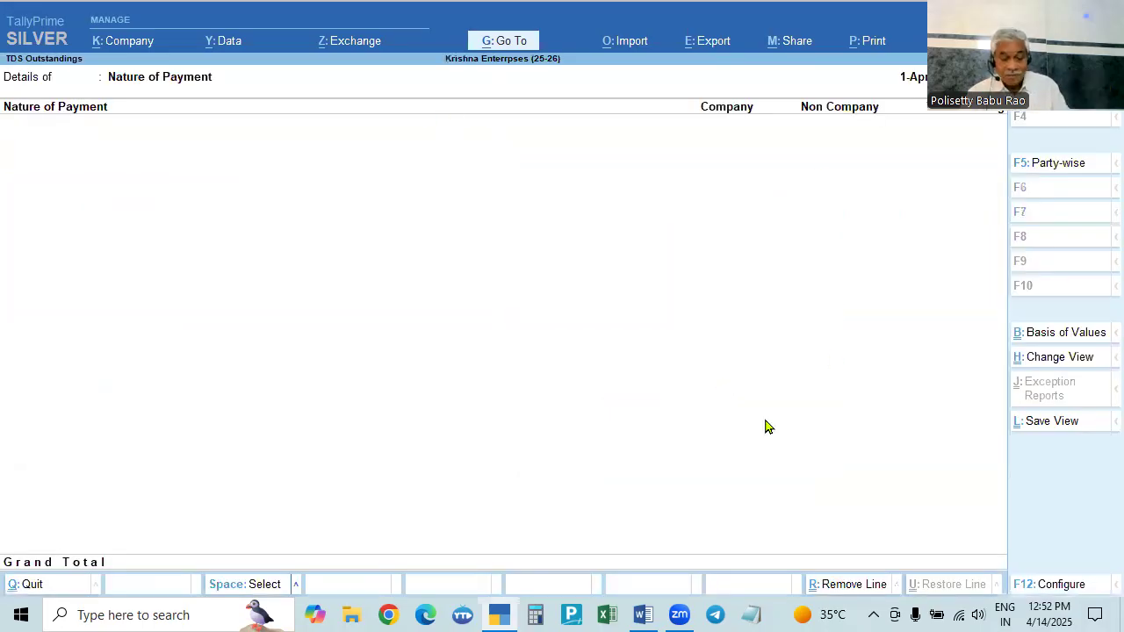
pyautogui.press('Escape')
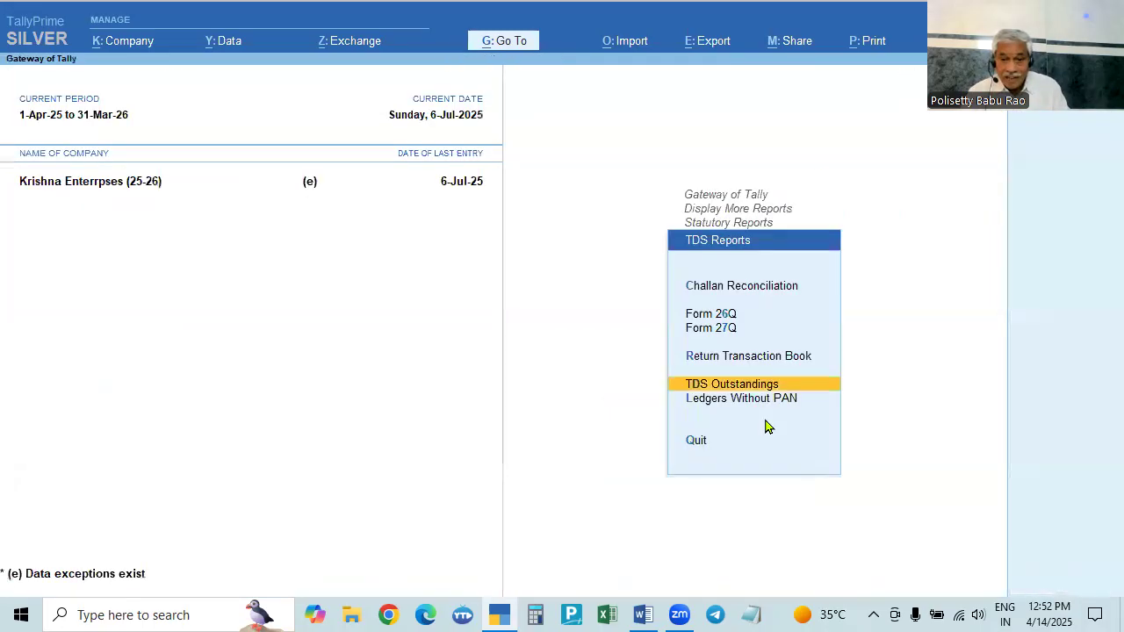
pyautogui.click(738, 292)
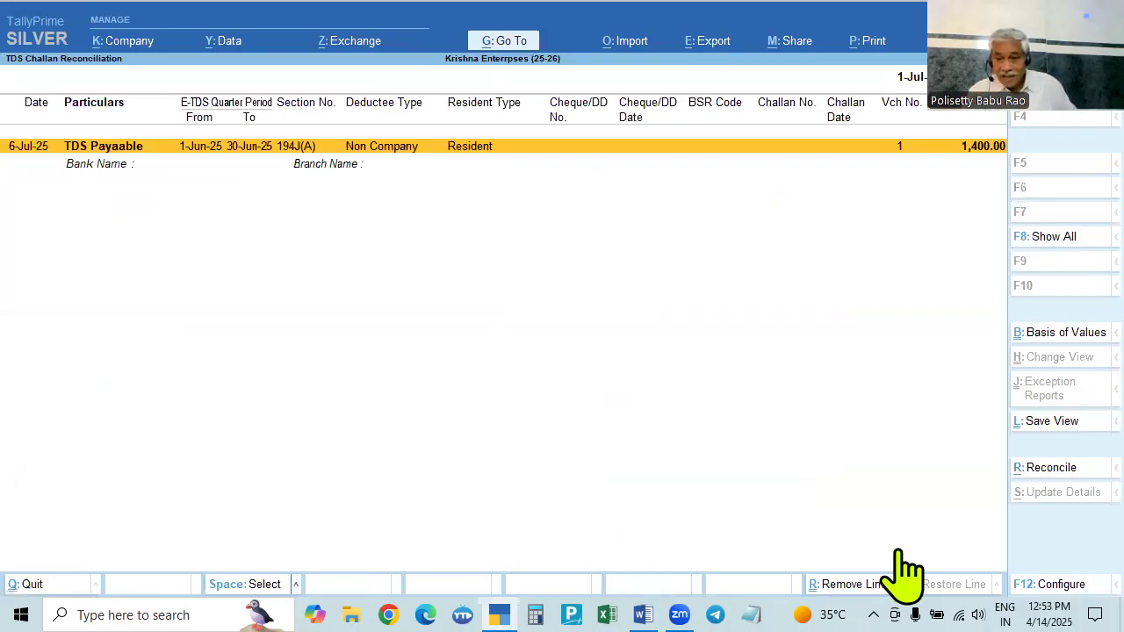
# - Start reconciling the 1,400 challan with cheque 123456 dated 6-7-2025 and BSR code 2589632
pyautogui.click(1044, 475)
pyautogui.click(1040, 475)
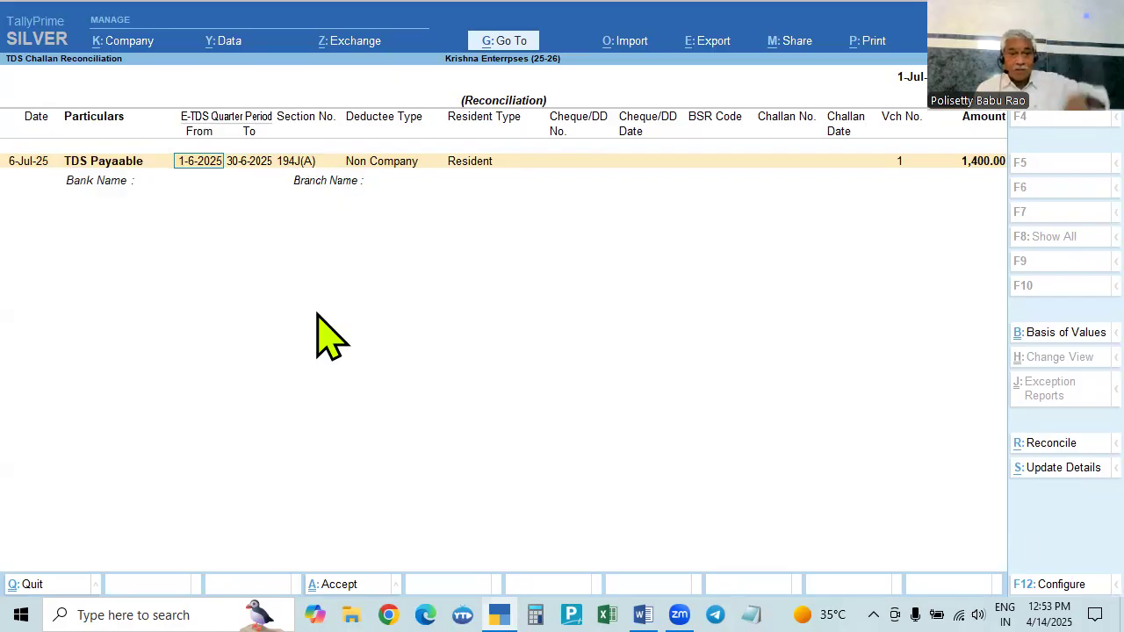
pyautogui.press('Return')
pyautogui.press('Return')
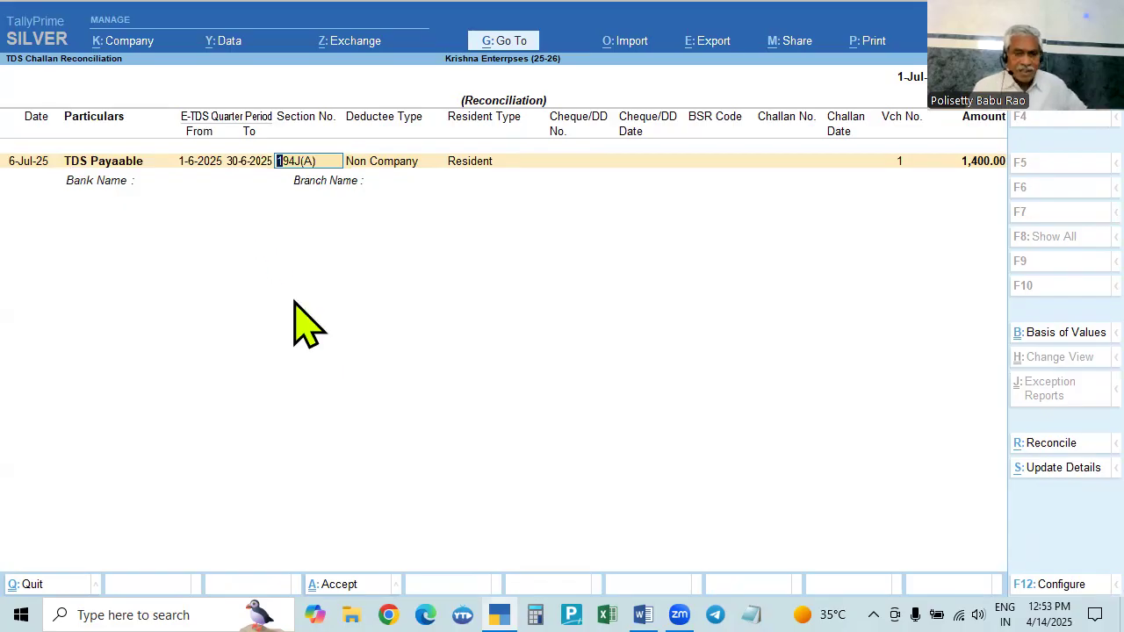
pyautogui.press('Return')
pyautogui.press('Return')
pyautogui.press('Return')
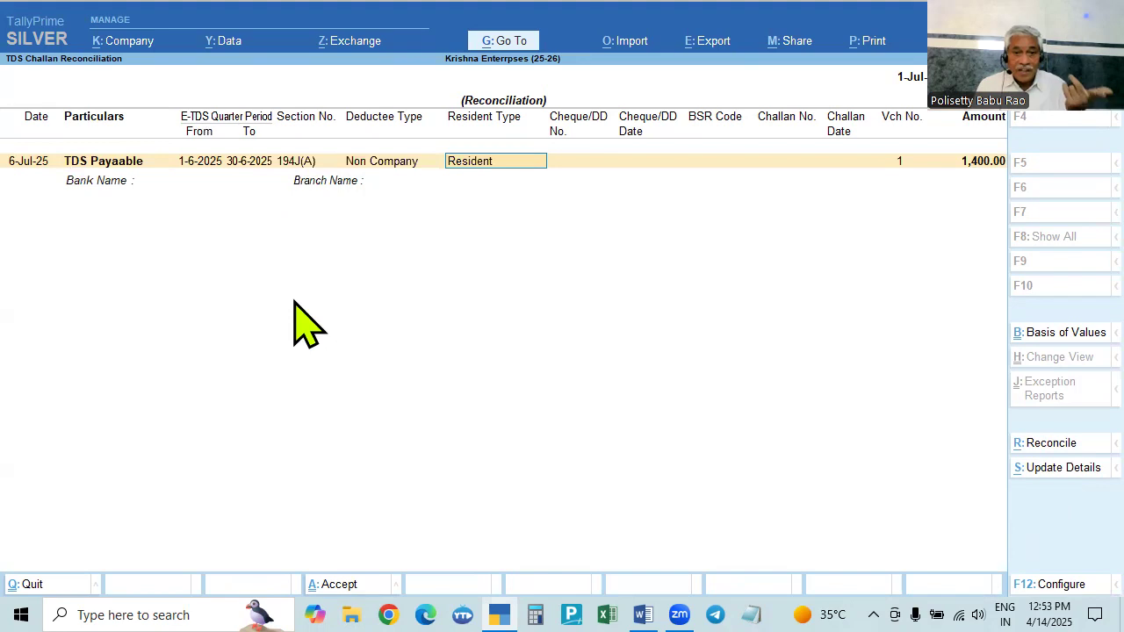
pyautogui.write('123456')
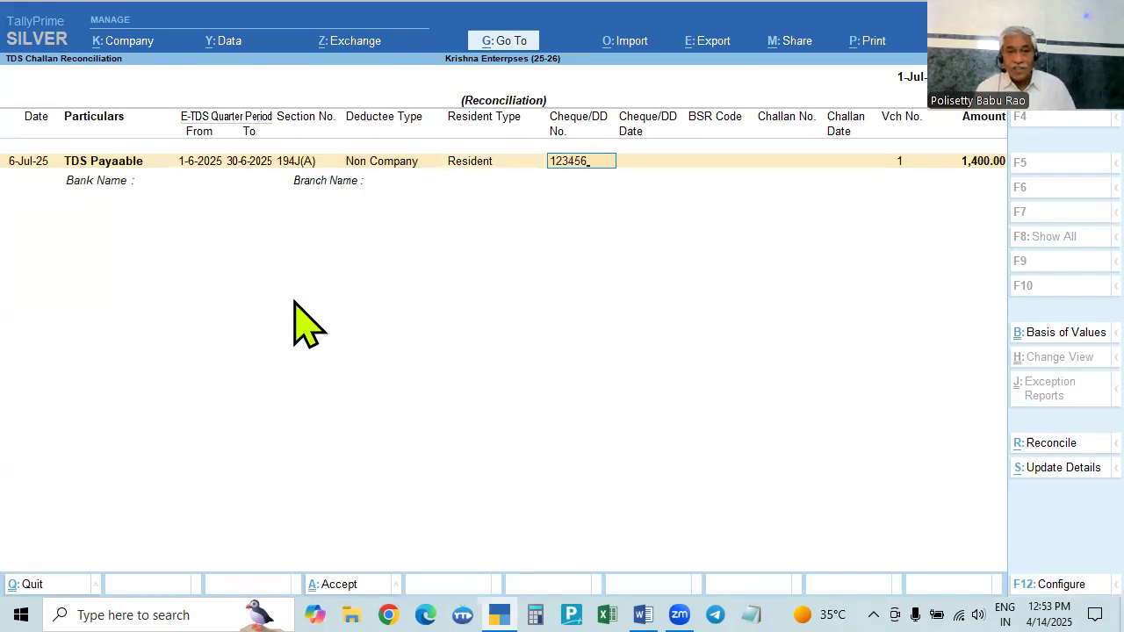
pyautogui.press('Return')
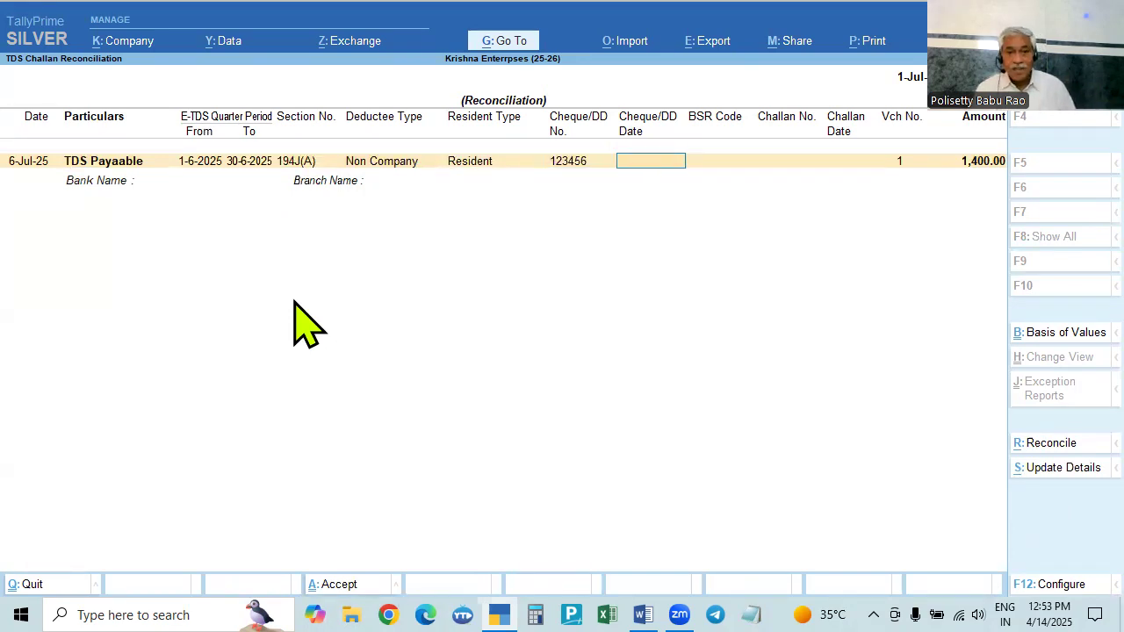
pyautogui.write('6.7')
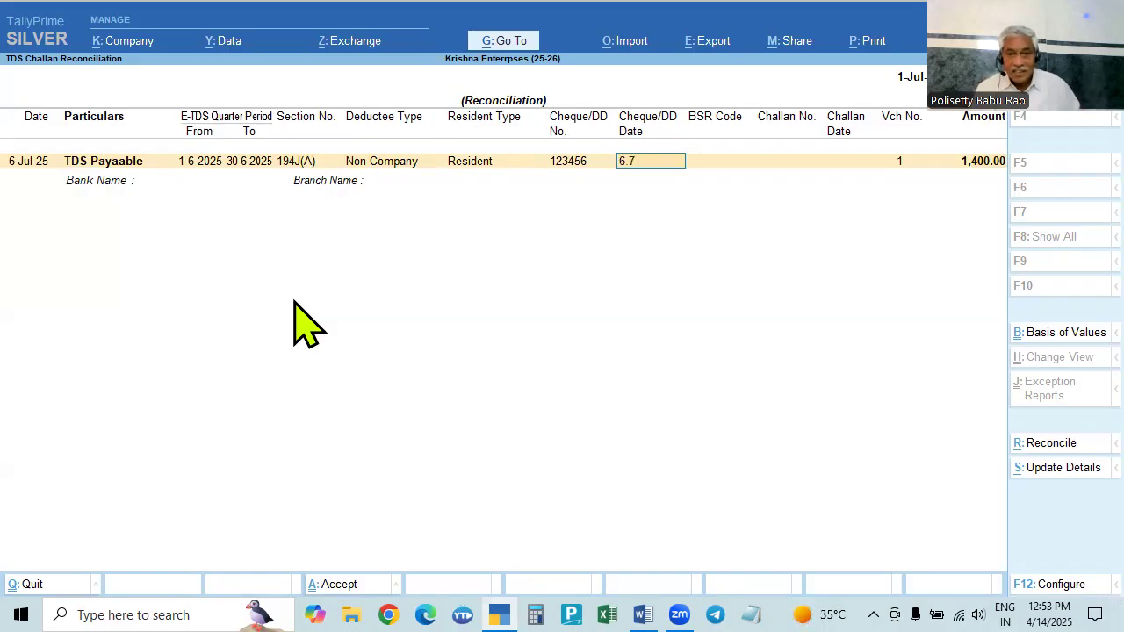
pyautogui.press('Return')
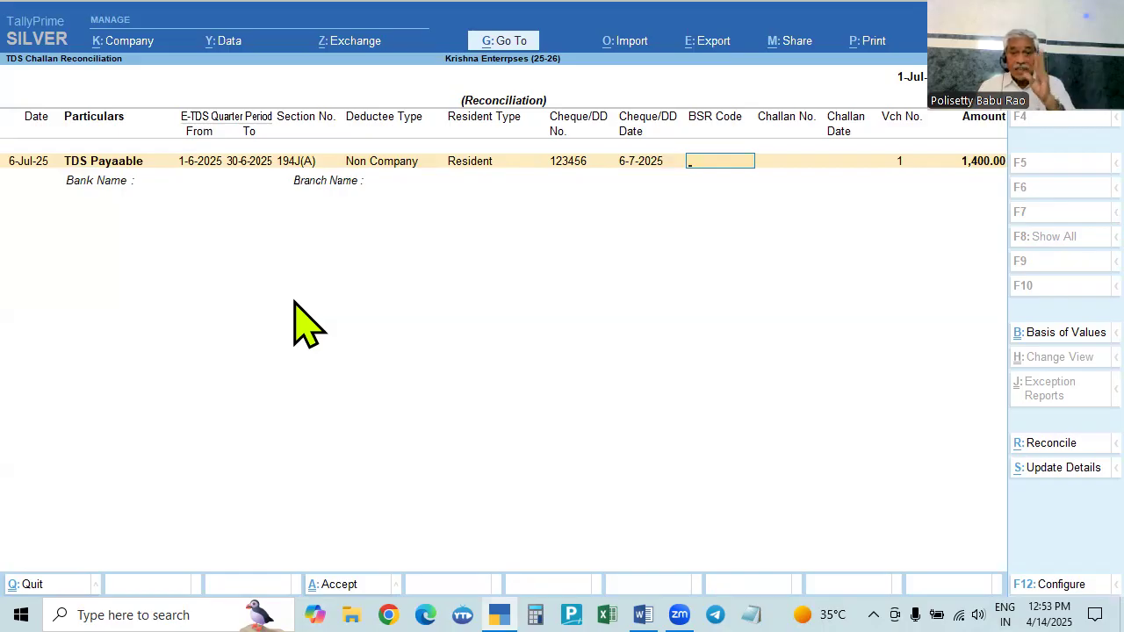
pyautogui.write('258')
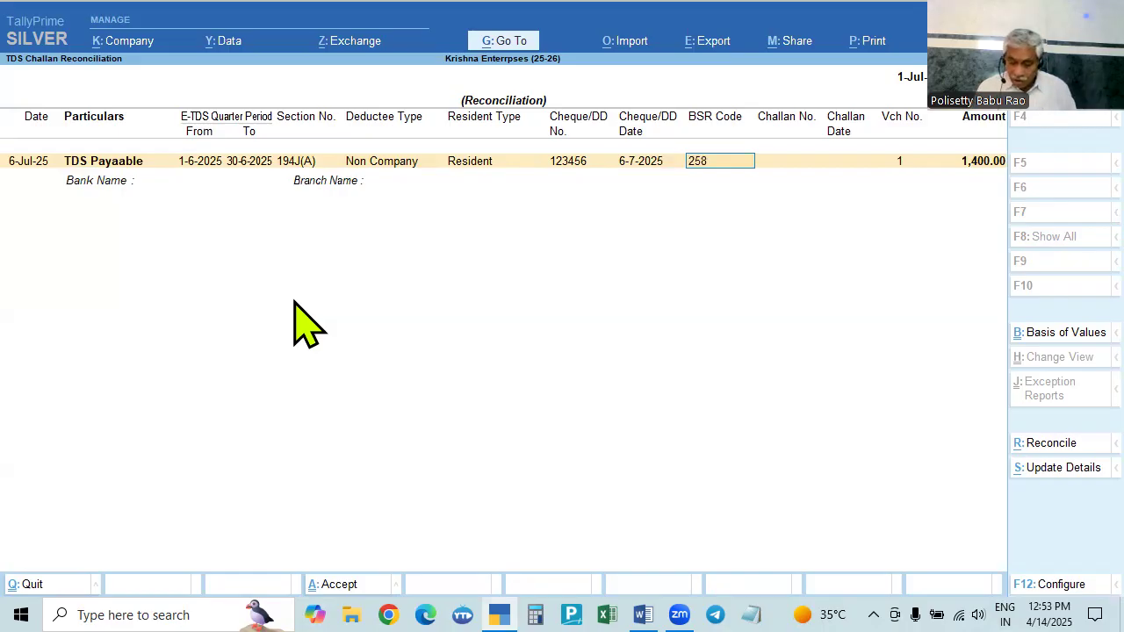
pyautogui.write('9632')
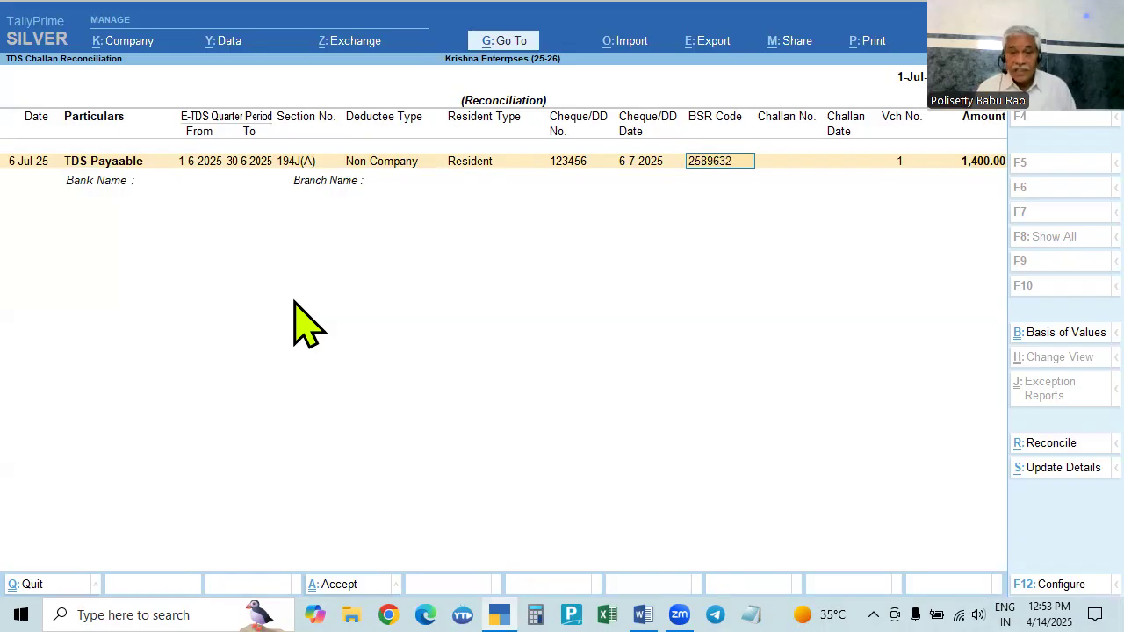
pyautogui.press('Return')
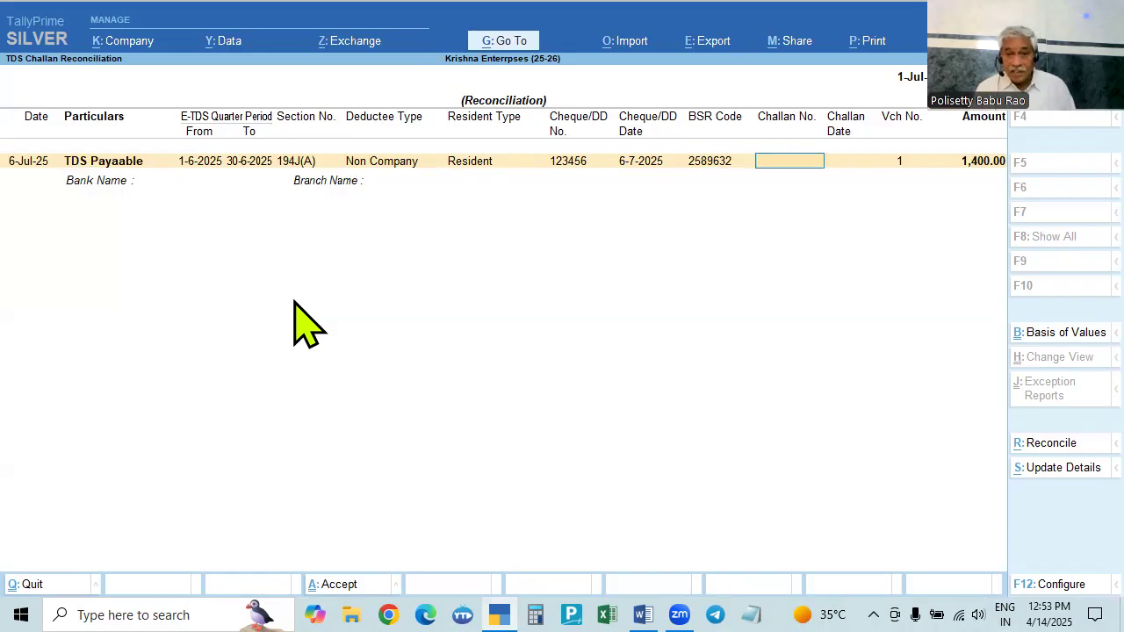
# - Enter challan number 85236 dated 6-7-2025, State Bank of India, Ameerpet branch, and accept
pyautogui.write('85236')
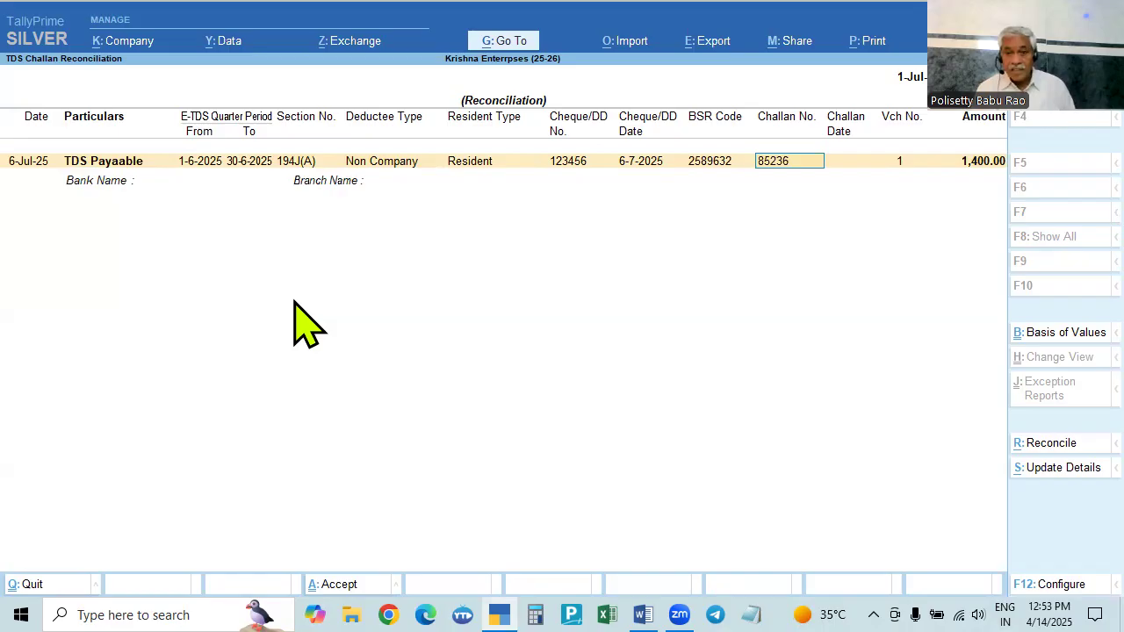
pyautogui.press('Return')
pyautogui.write('6.7')
pyautogui.press('Return')
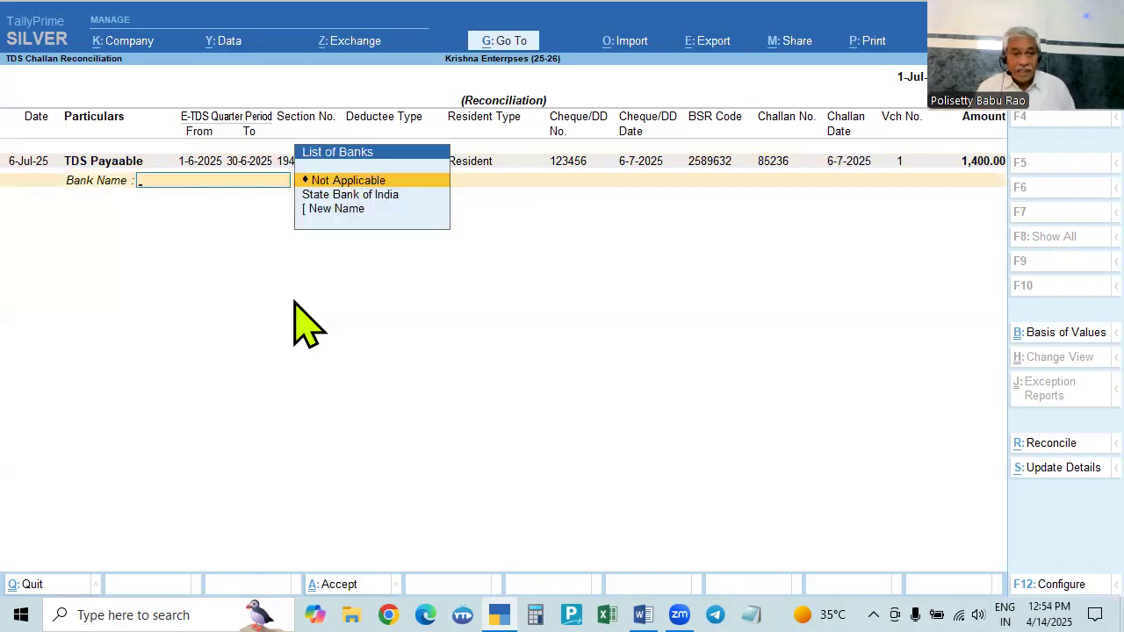
pyautogui.press('Down')
pyautogui.press('Return')
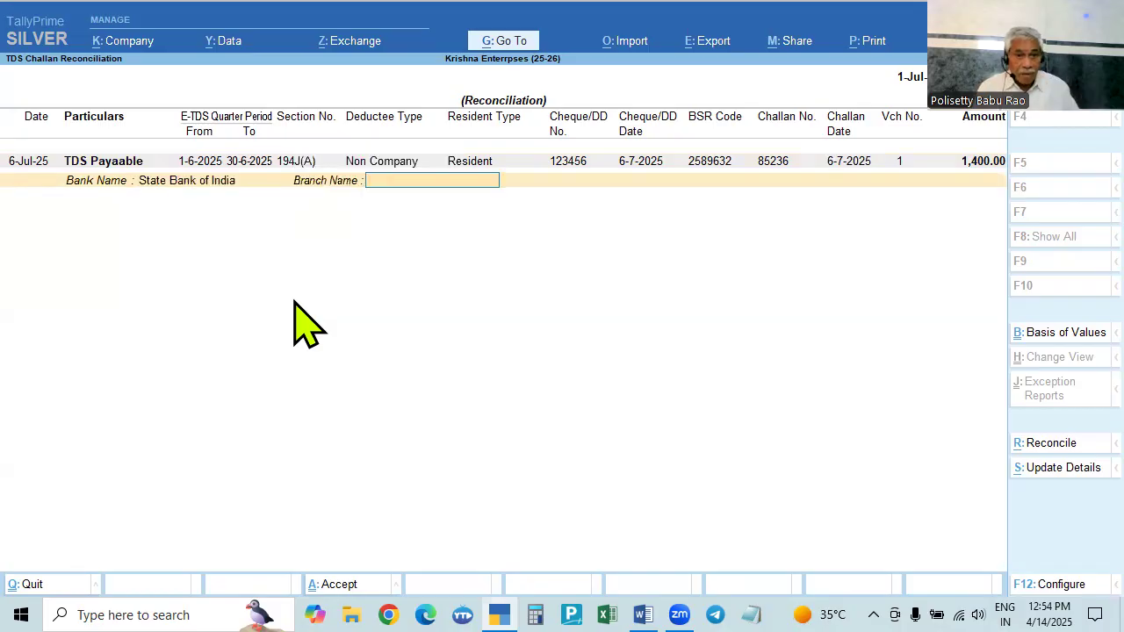
pyautogui.write('Ameerpet')
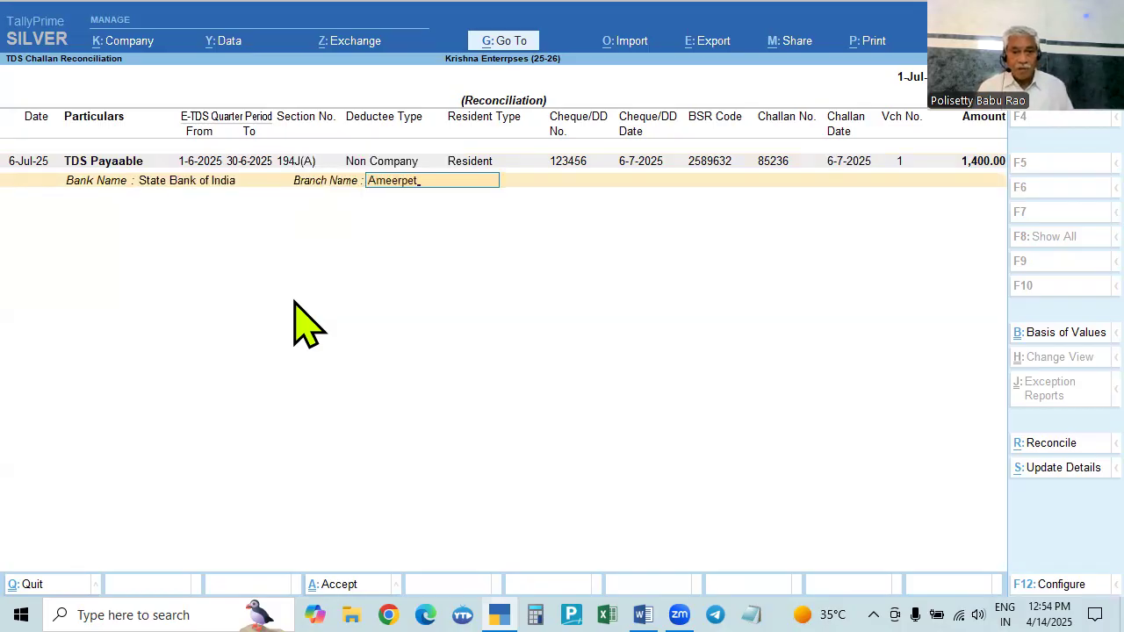
pyautogui.press('Return')
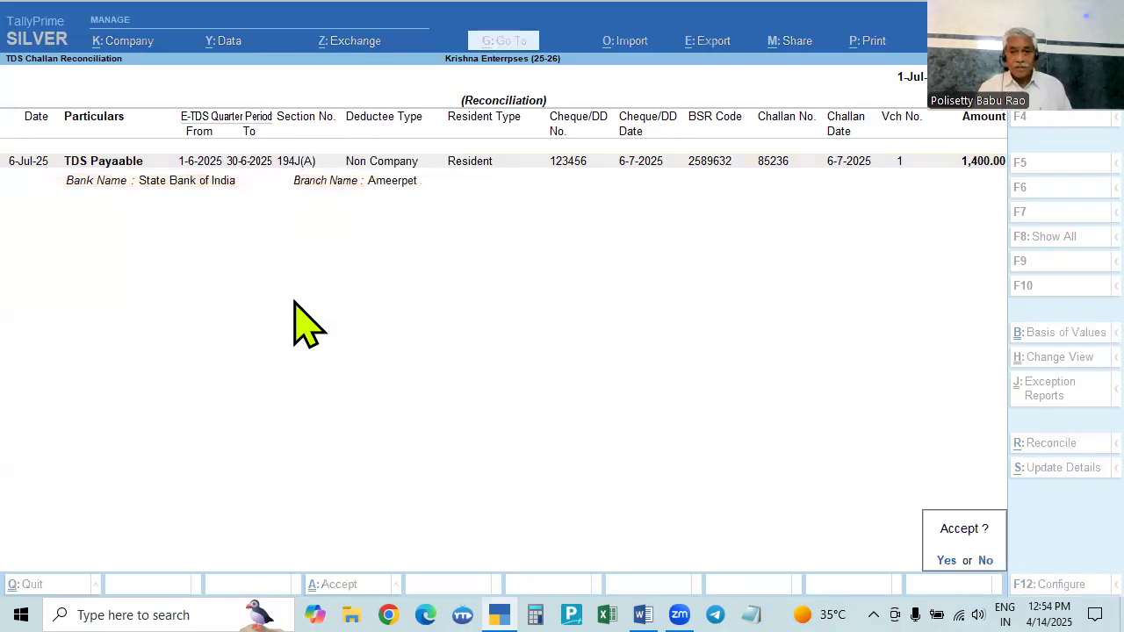
pyautogui.press('Return')
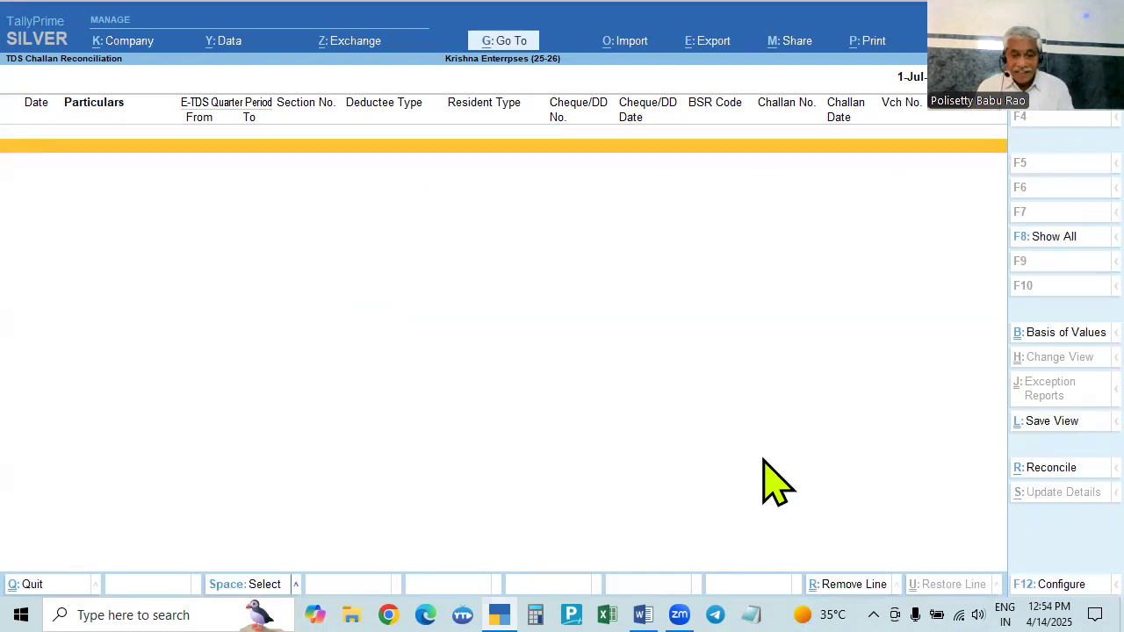
# - Check the TDS Outstandings and Challan Reconciliation reports, then back out of TDS reports
pyautogui.press('Escape')
pyautogui.press('Down')
pyautogui.press('Down')
pyautogui.press('Down')
pyautogui.press('Down')
pyautogui.press('Return')
pyautogui.press('Escape')
pyautogui.press('Up')
pyautogui.press('Up')
pyautogui.press('Up')
pyautogui.press('Up')
pyautogui.press('Return')
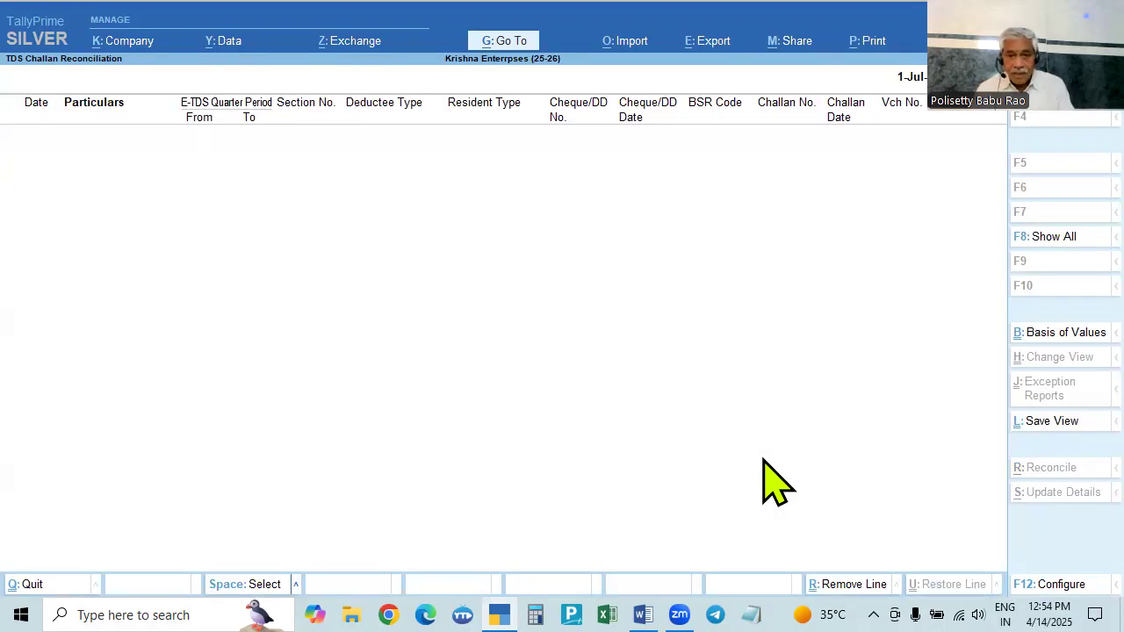
pyautogui.press('Escape')
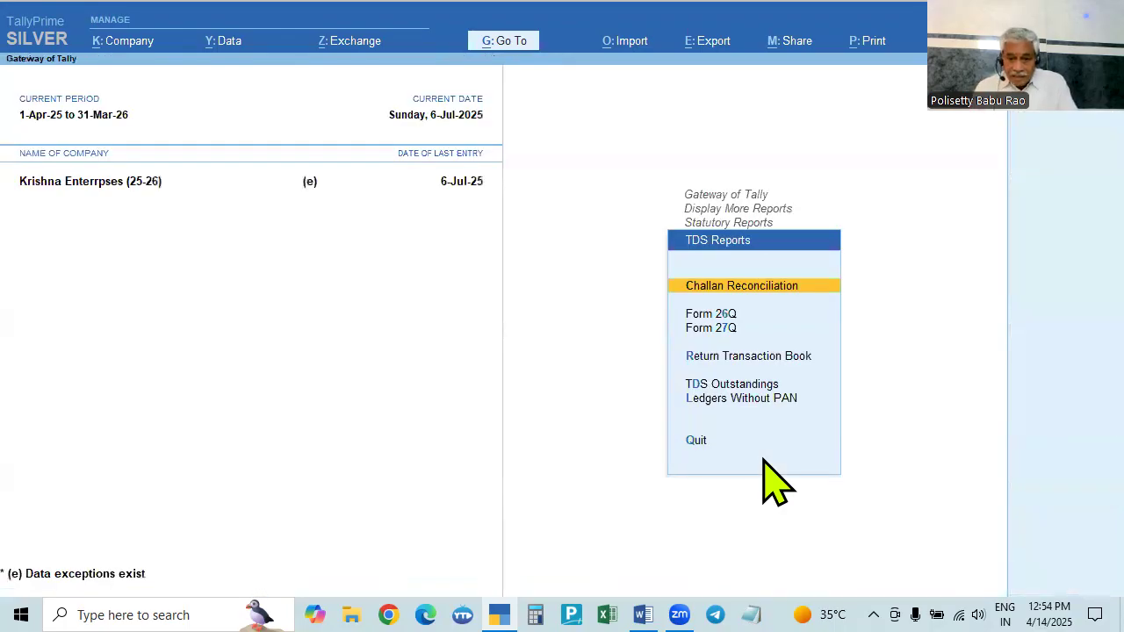
pyautogui.press('Return')
pyautogui.press('Escape')
pyautogui.press('Escape')
pyautogui.press('Escape')
pyautogui.press('Escape')
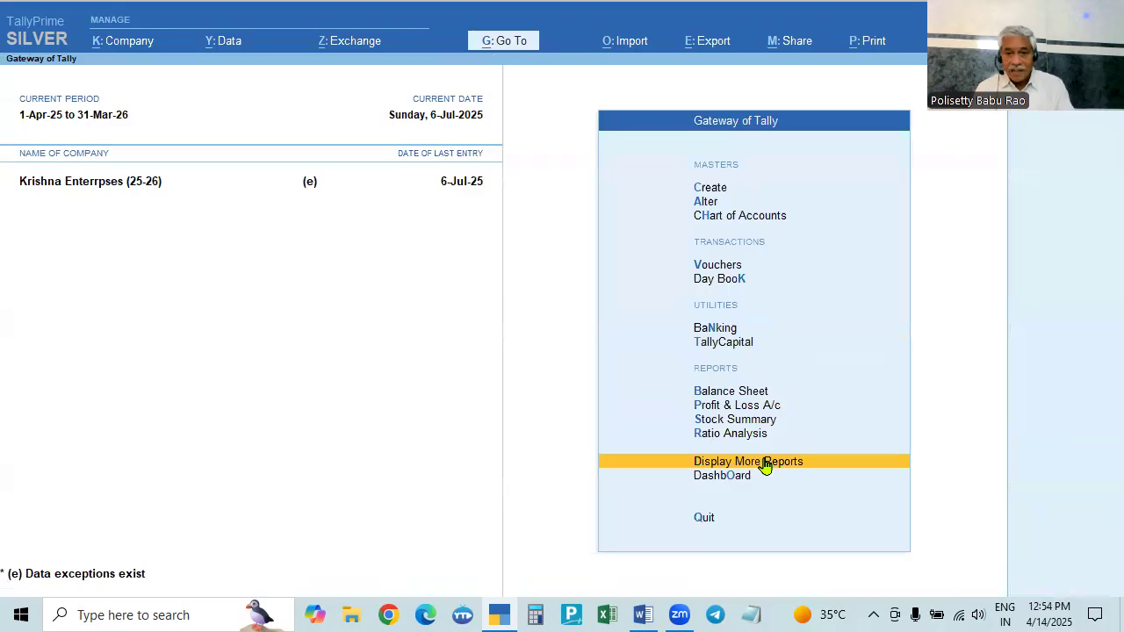
pyautogui.press('Escape')
pyautogui.press('Escape')
# - Delete the 6-Jul-25 TDS Payable payment voucher from the Day Book
pyautogui.press('Down')
pyautogui.press('Down')
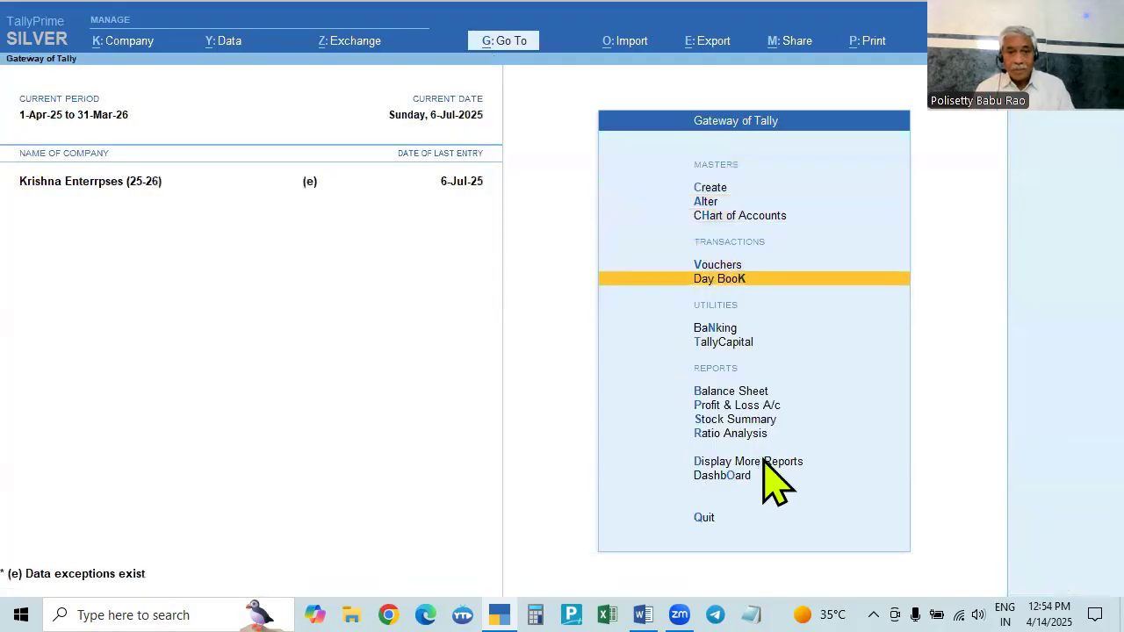
pyautogui.press('Return')
pyautogui.hotkey('alt', 'd')
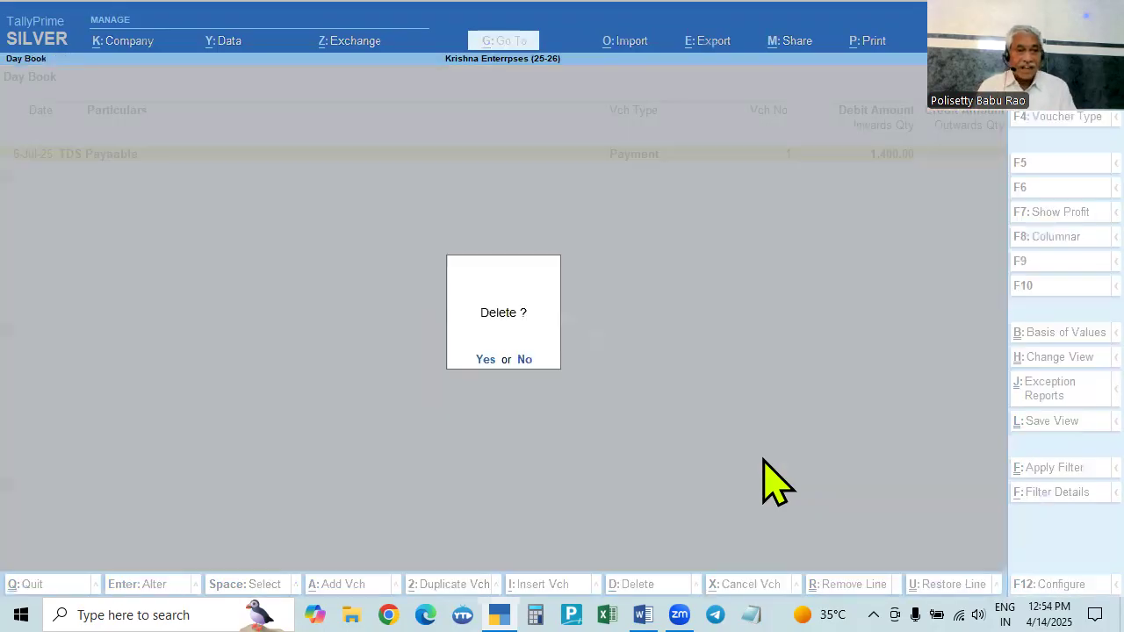
pyautogui.press('y')
pyautogui.press('Escape')
# - Glance at Ratio Analysis, then view TDS Outstandings and Challan Reconciliation under Statutory > TDS Reports
pyautogui.press('Down')
pyautogui.press('Down')
pyautogui.press('Down')
pyautogui.press('Down')
pyautogui.press('Down')
pyautogui.press('Down')
pyautogui.press('Return')
pyautogui.press('Escape')
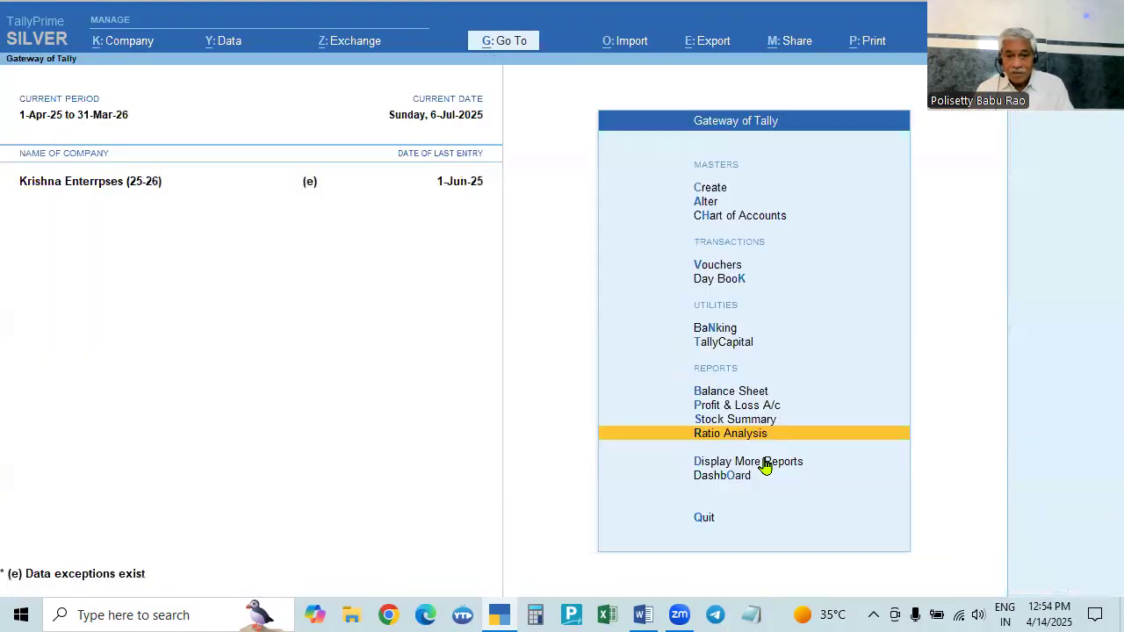
pyautogui.press('Down')
pyautogui.press('Return')
pyautogui.press('Down')
pyautogui.press('Down')
pyautogui.press('Down')
pyautogui.press('Down')
pyautogui.press('Down')
pyautogui.press('Down')
pyautogui.press('Down')
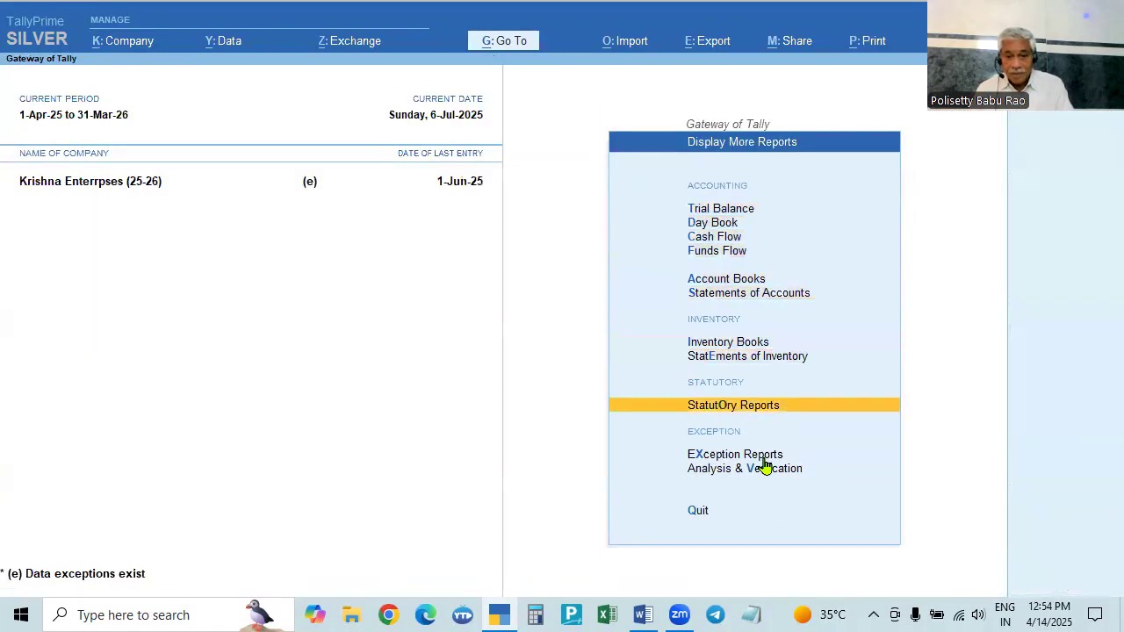
pyautogui.press('Return')
pyautogui.press('Down')
pyautogui.press('Return')
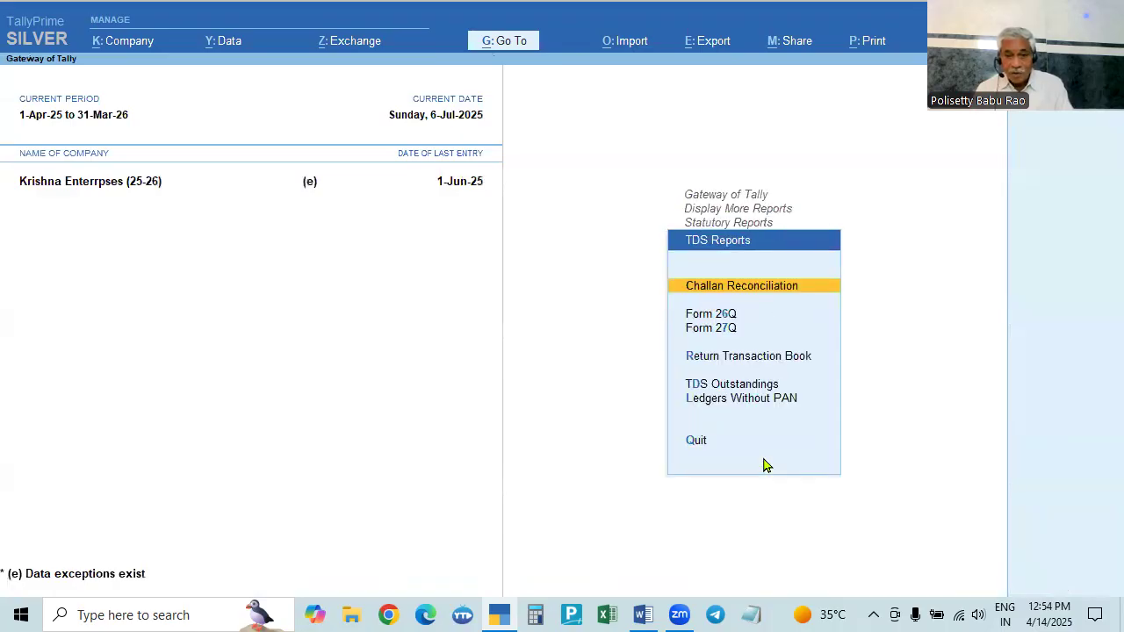
pyautogui.press('Down')
pyautogui.press('Down')
pyautogui.press('Down')
pyautogui.press('Down')
pyautogui.press('Return')
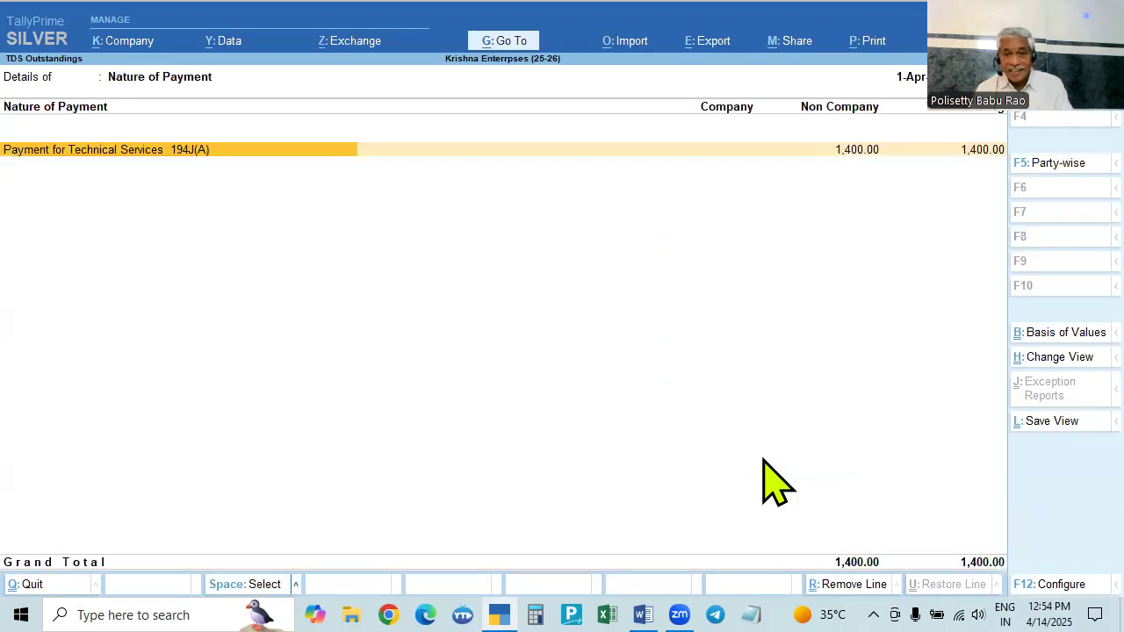
pyautogui.press('Escape')
pyautogui.press('Up')
pyautogui.press('Up')
pyautogui.press('Up')
pyautogui.press('Up')
pyautogui.press('Return')
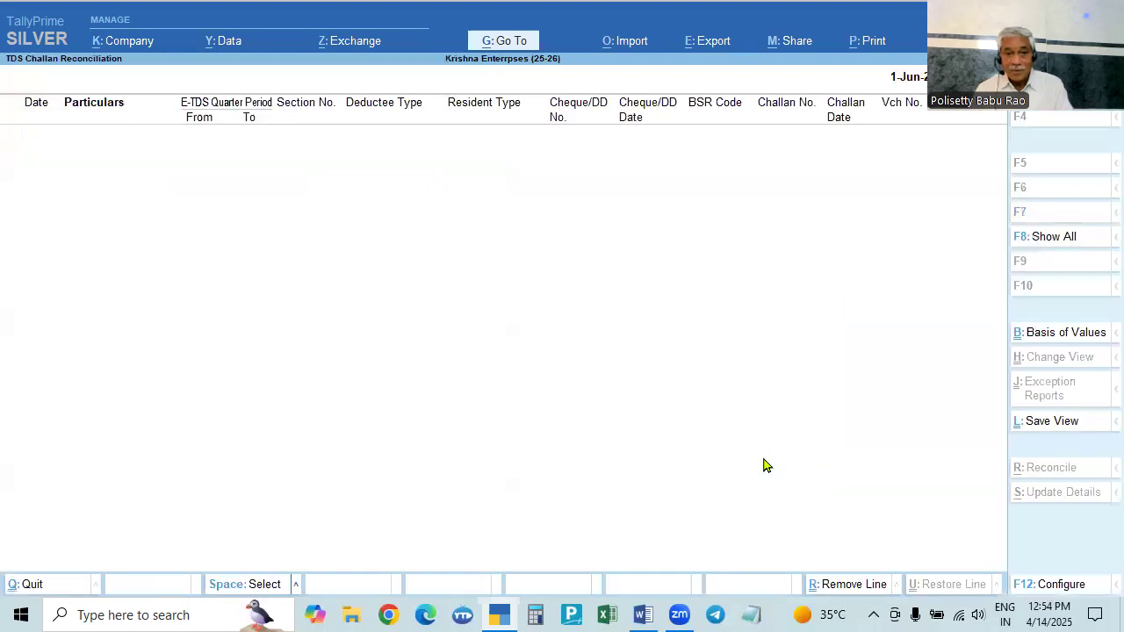
pyautogui.press('Escape')
# - Recheck Challan Reconciliation, then return to the Gateway of Tally without quitting TallyPrime
pyautogui.press('Down')
pyautogui.press('Down')
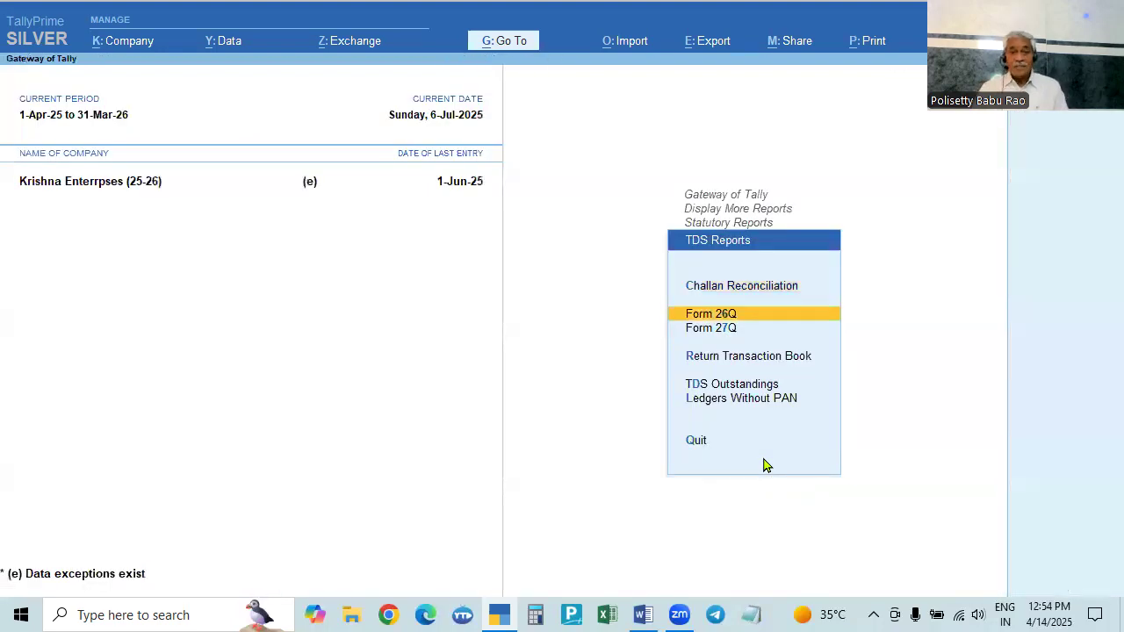
pyautogui.press('Down')
pyautogui.press('Down')
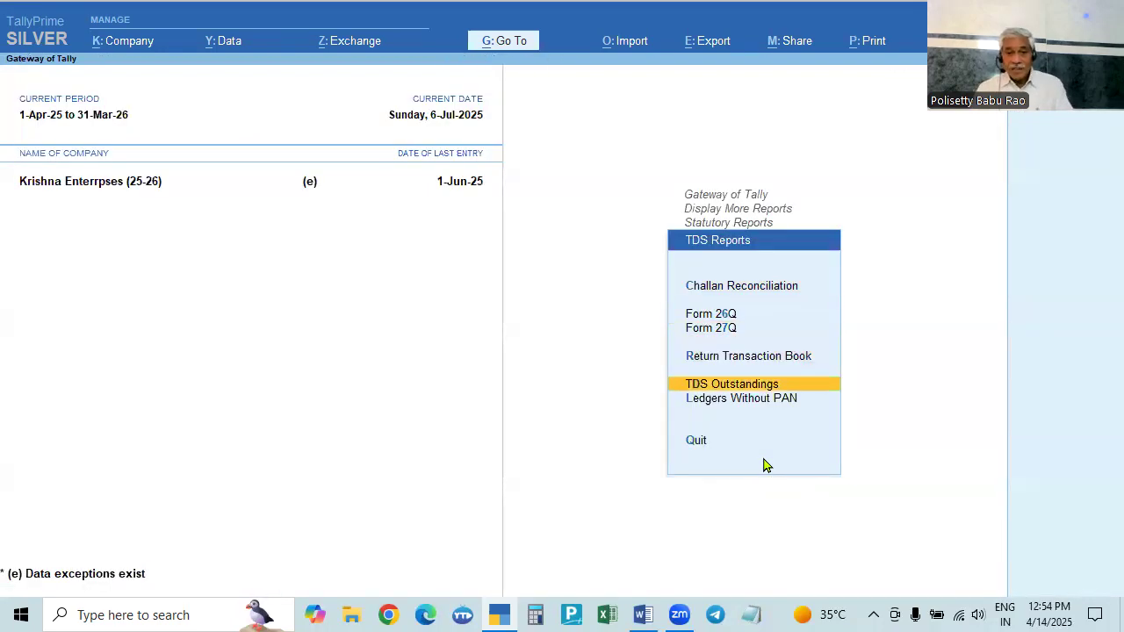
pyautogui.press('Up')
pyautogui.press('Up')
pyautogui.press('Up')
pyautogui.press('Up')
pyautogui.press('Up')
pyautogui.press('Down')
pyautogui.press('Return')
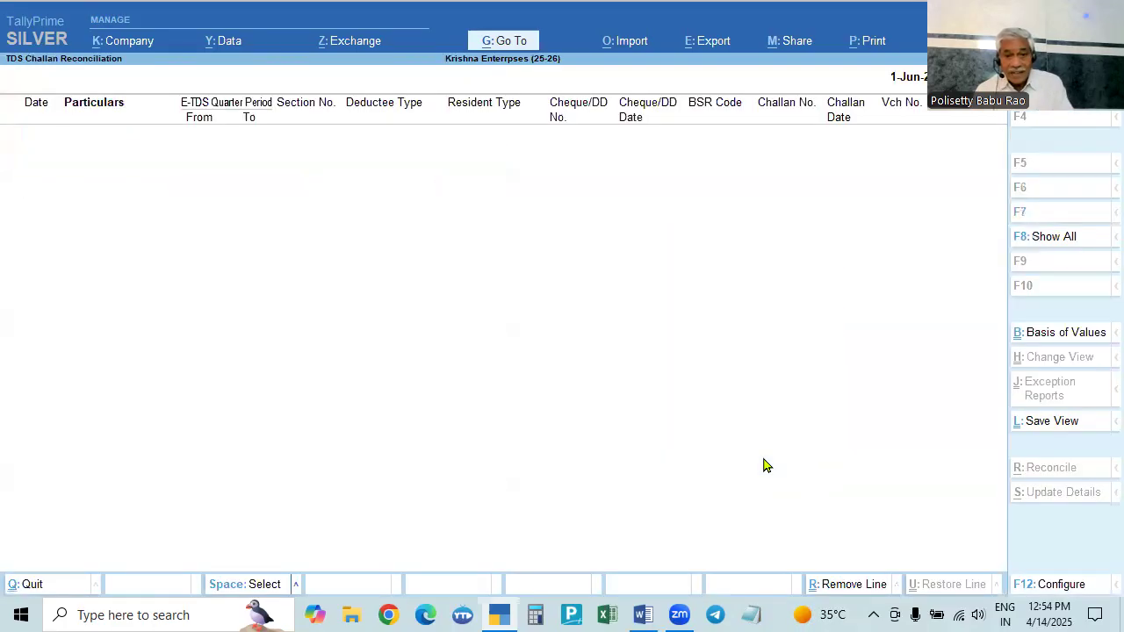
pyautogui.press('Escape')
pyautogui.press('Escape')
pyautogui.press('Escape')
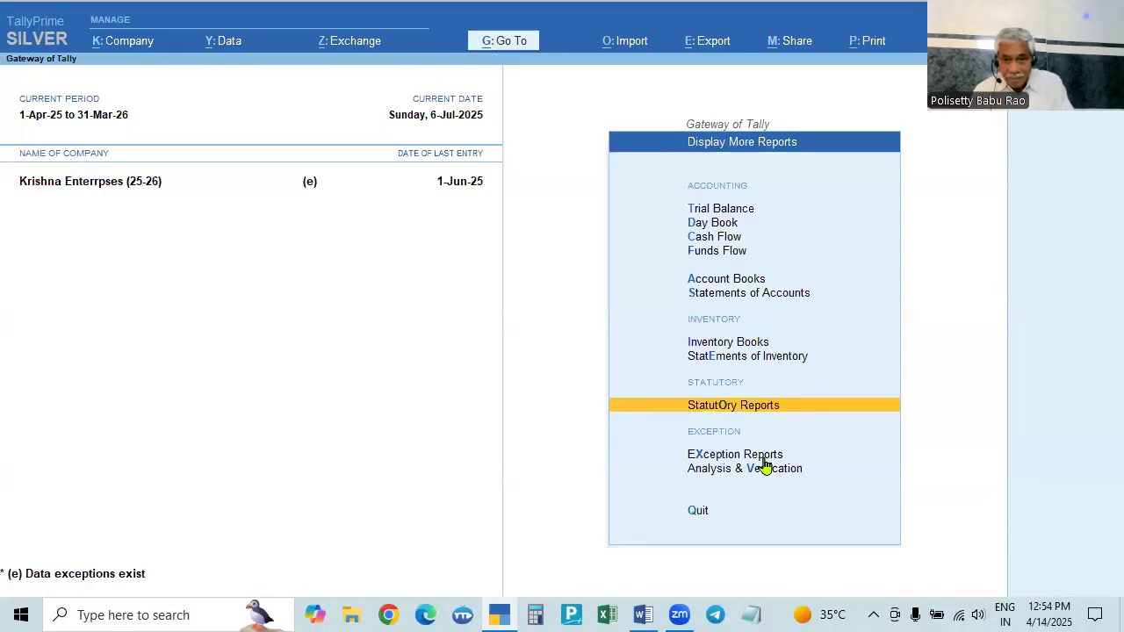
pyautogui.press('Up')
pyautogui.press('Escape')
pyautogui.press('Up')
pyautogui.press('Up')
pyautogui.press('Escape')
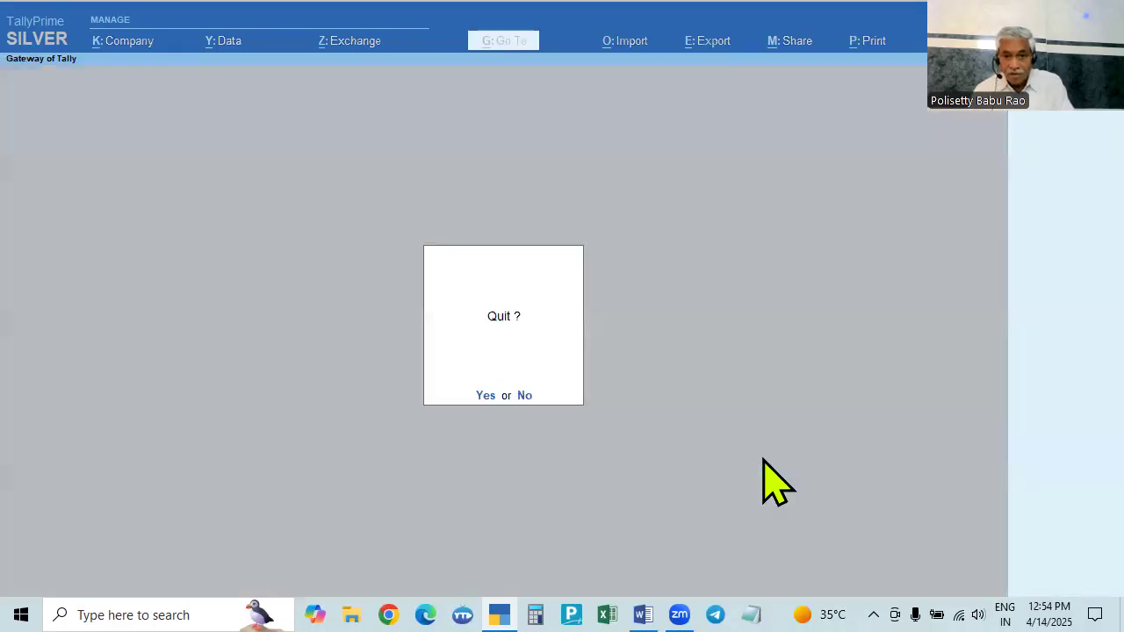
pyautogui.press('n')
pyautogui.press('Up')
pyautogui.press('Down')
pyautogui.press('Down')
pyautogui.press('Down')
pyautogui.press('Down')
# - Autofill a 6-7 TDS Stat Payment: 194J(A), Non Company, Resident, from State Bank of India
pyautogui.press('Return')
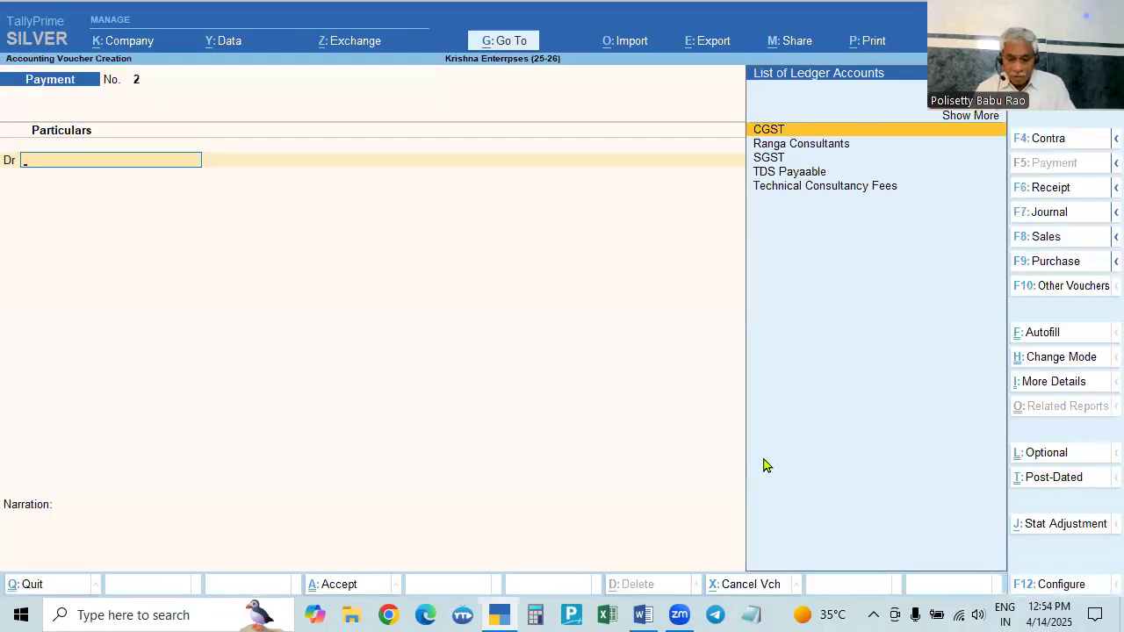
pyautogui.press('F2')
pyautogui.write('6.7')
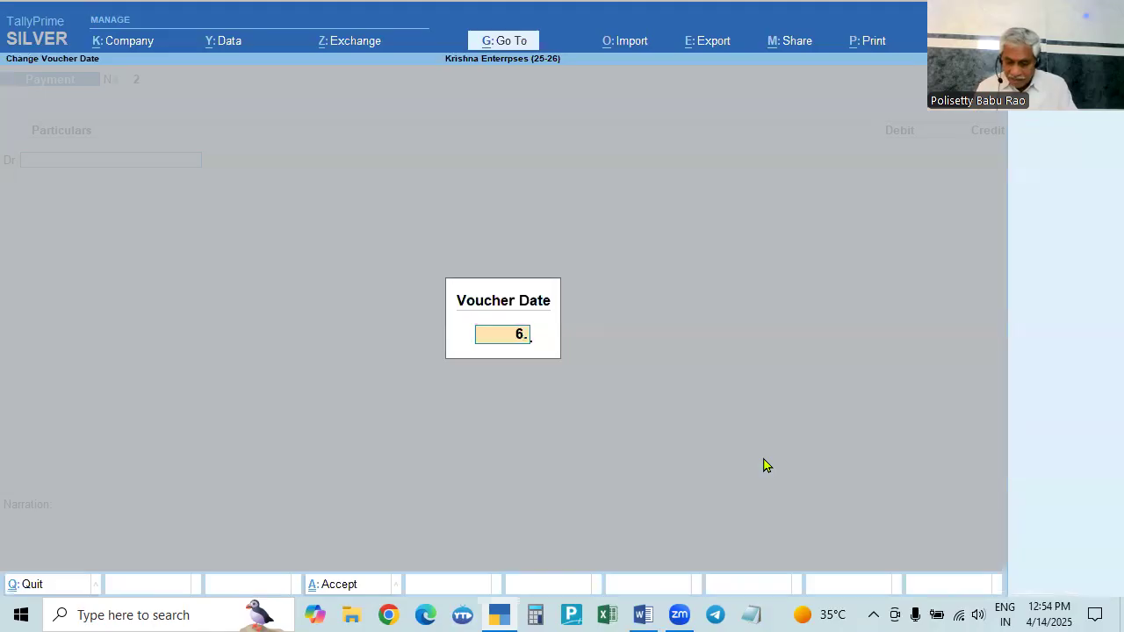
pyautogui.press('Return')
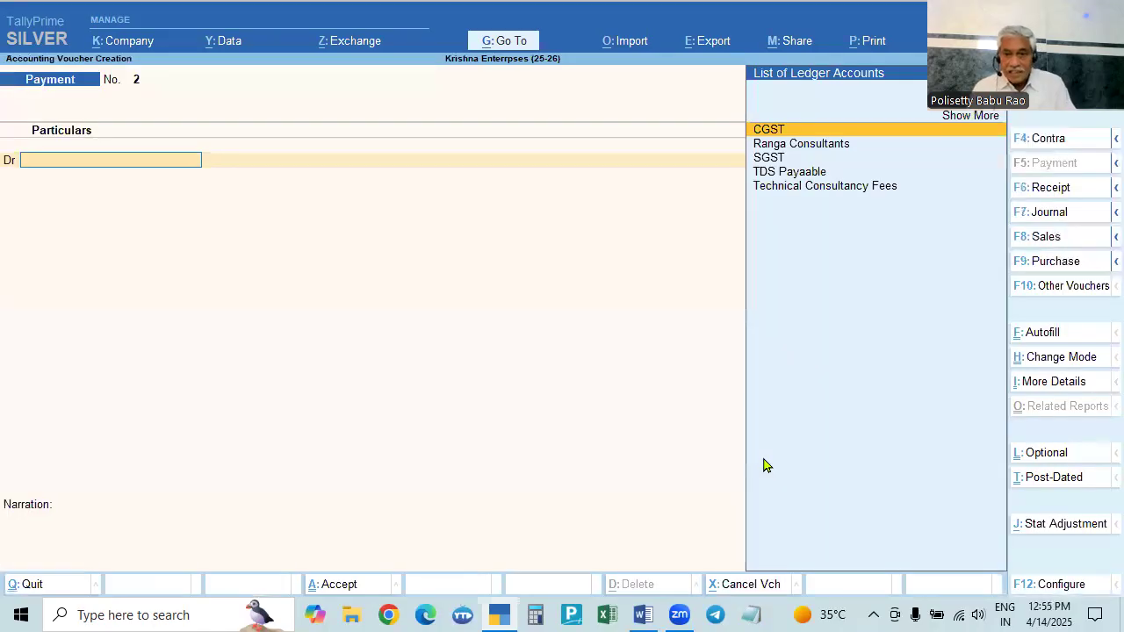
pyautogui.click(1043, 338)
pyautogui.press('Return')
pyautogui.press('Down')
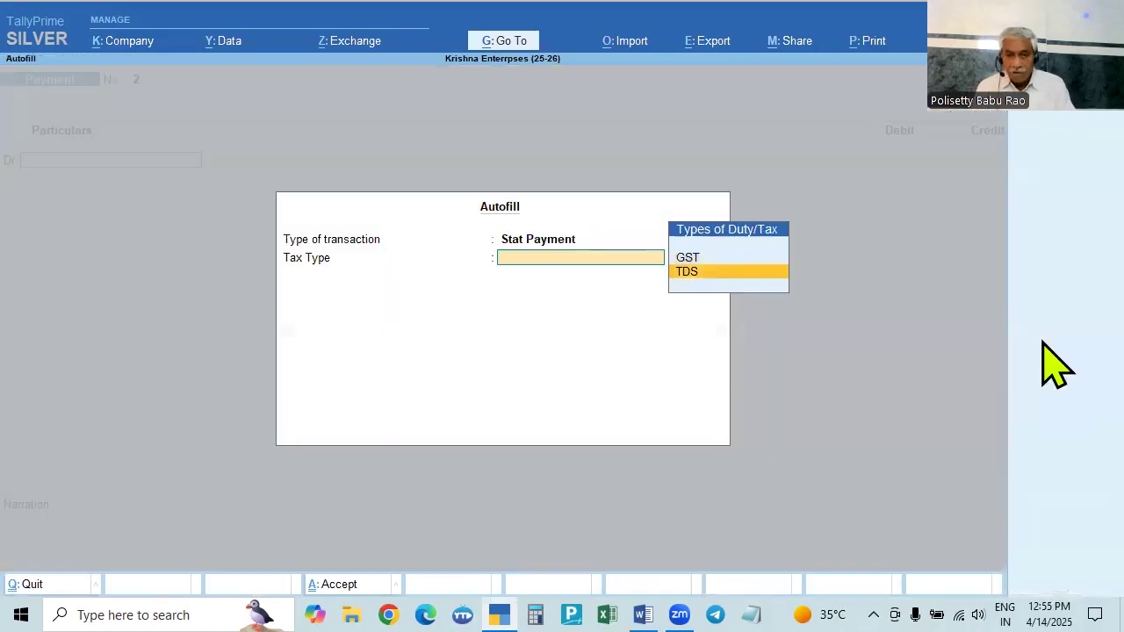
pyautogui.press('Return')
pyautogui.press('Return')
pyautogui.press('Return')
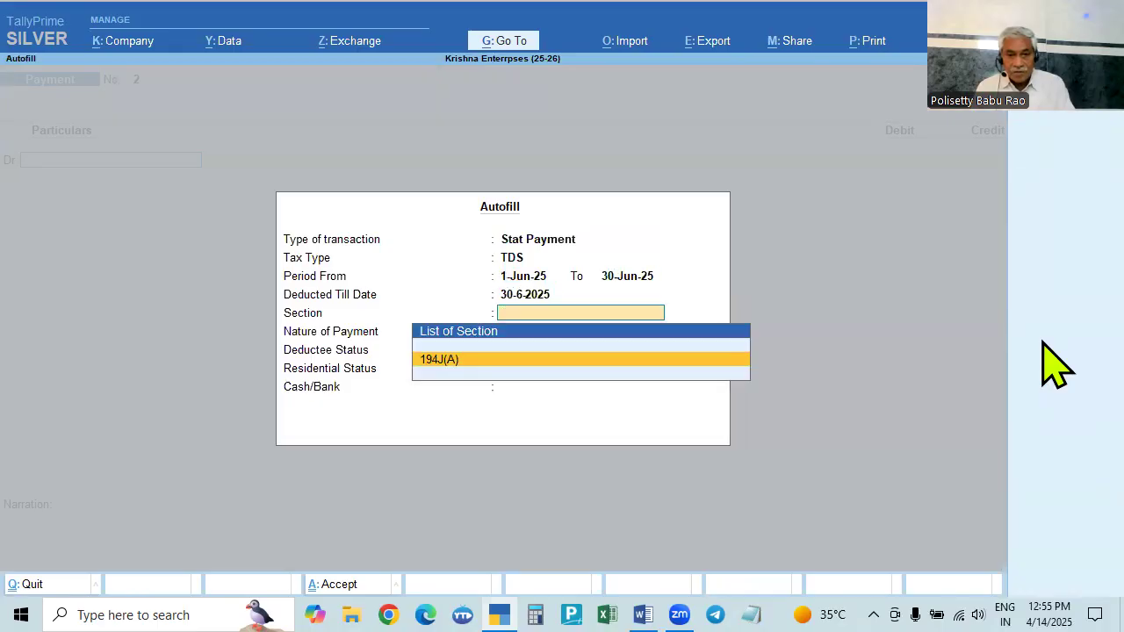
pyautogui.press('Return')
pyautogui.press('Return')
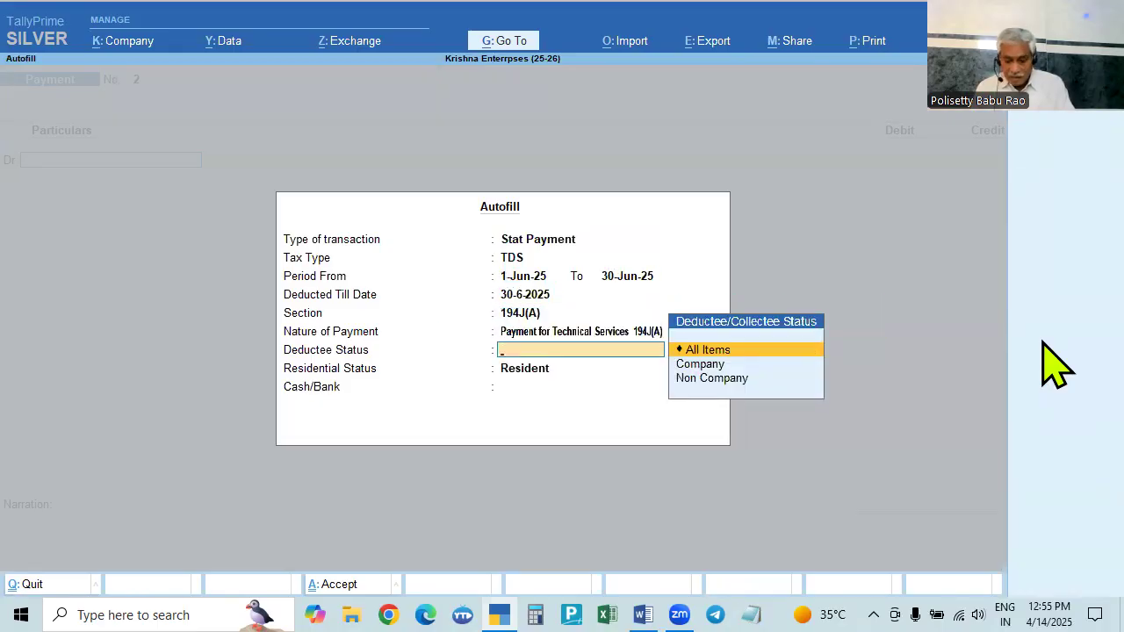
pyautogui.press('Down')
pyautogui.press('Down')
pyautogui.press('Return')
pyautogui.press('Return')
pyautogui.press('Down')
pyautogui.press('Return')
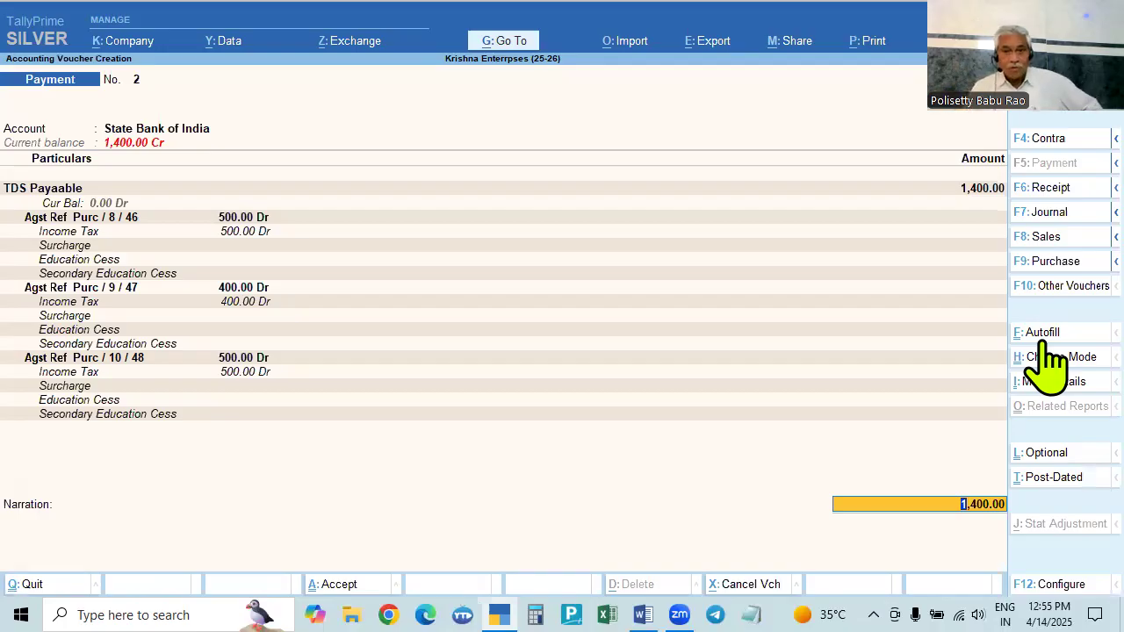
# - Accept 1,400.00, pay by cheque 123456 dated 6-Jul-25, and save the voucher
pyautogui.press('Return')
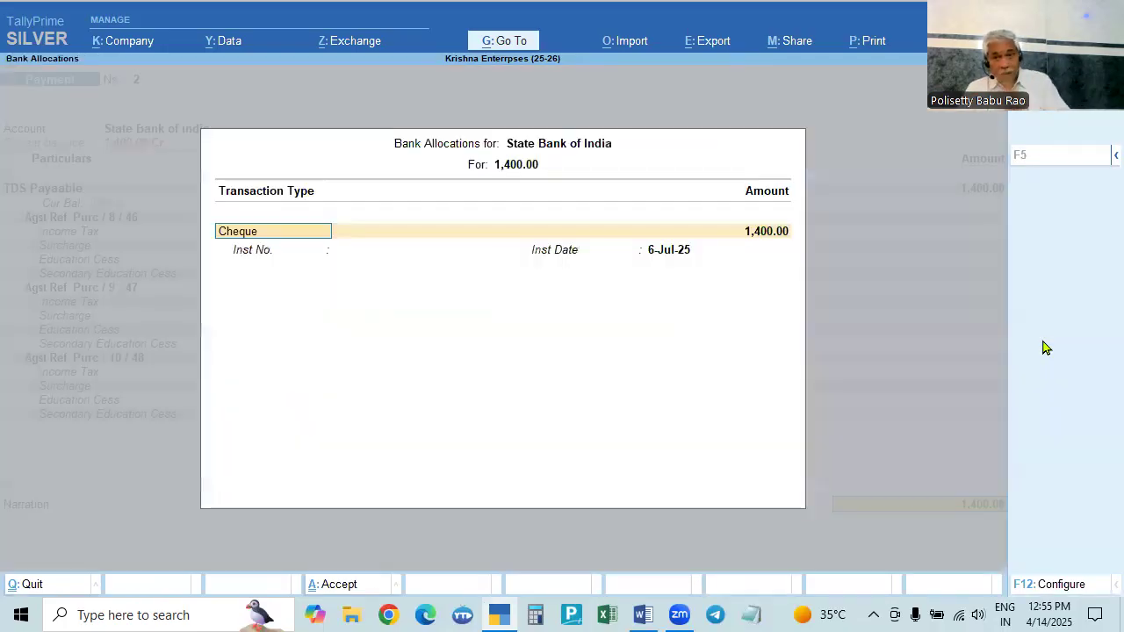
pyautogui.press('Return')
pyautogui.press('Return')
pyautogui.write('123456')
pyautogui.press('Return')
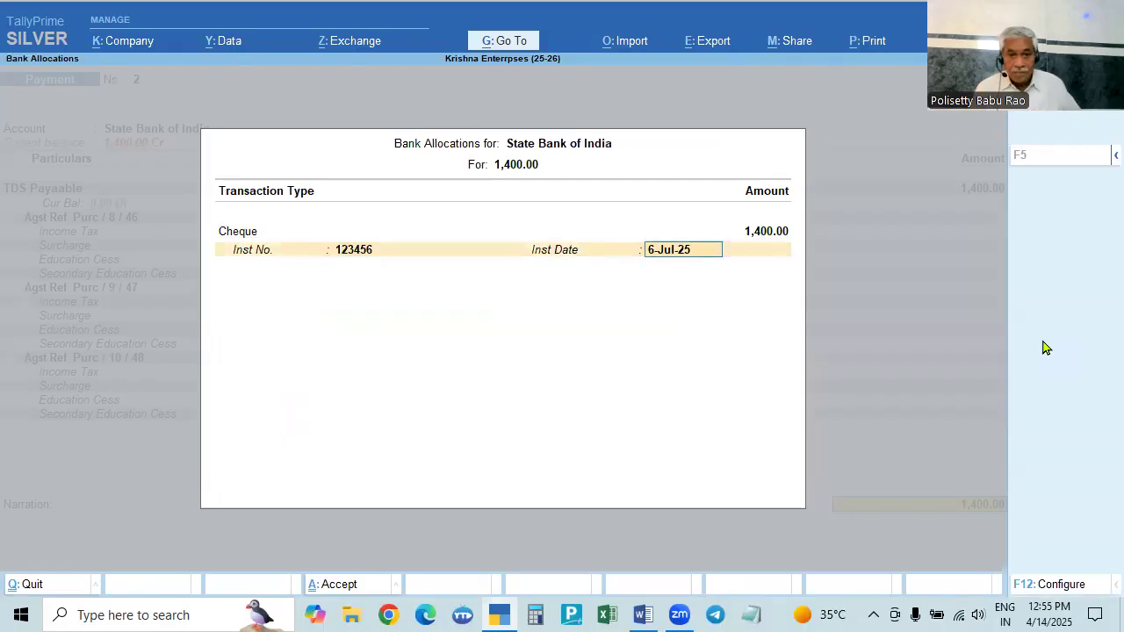
pyautogui.press('Return')
pyautogui.press('Return')
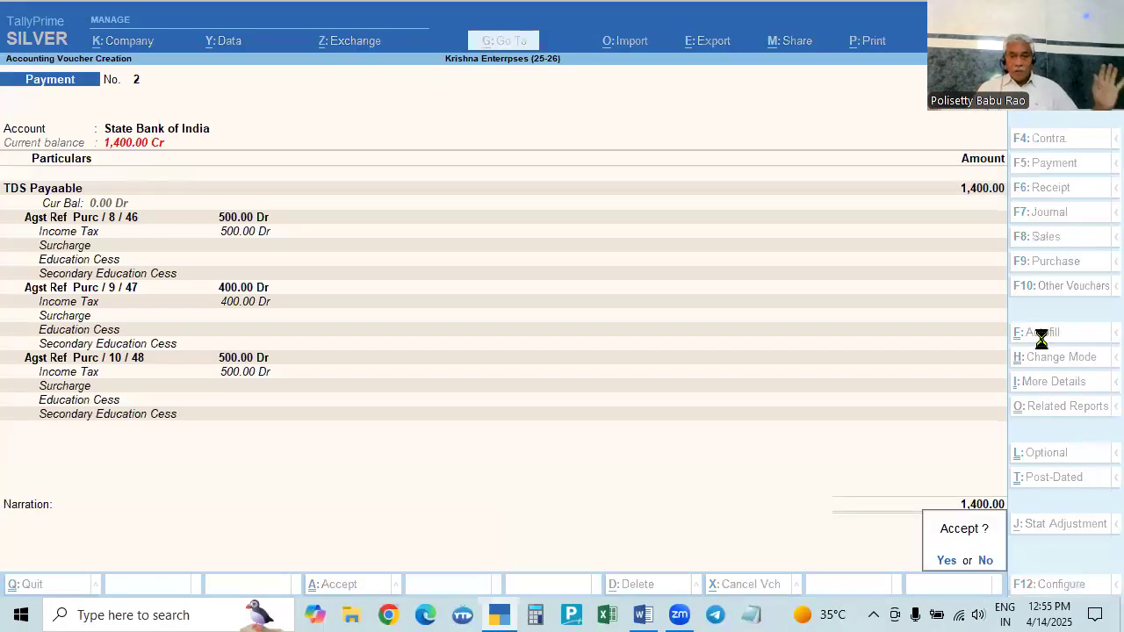
pyautogui.press('Return')
pyautogui.press('Escape')
pyautogui.press('Down')
pyautogui.press('Down')
pyautogui.press('Down')
pyautogui.press('Down')
pyautogui.press('Down')
pyautogui.press('Down')
pyautogui.press('Down')
pyautogui.press('Down')
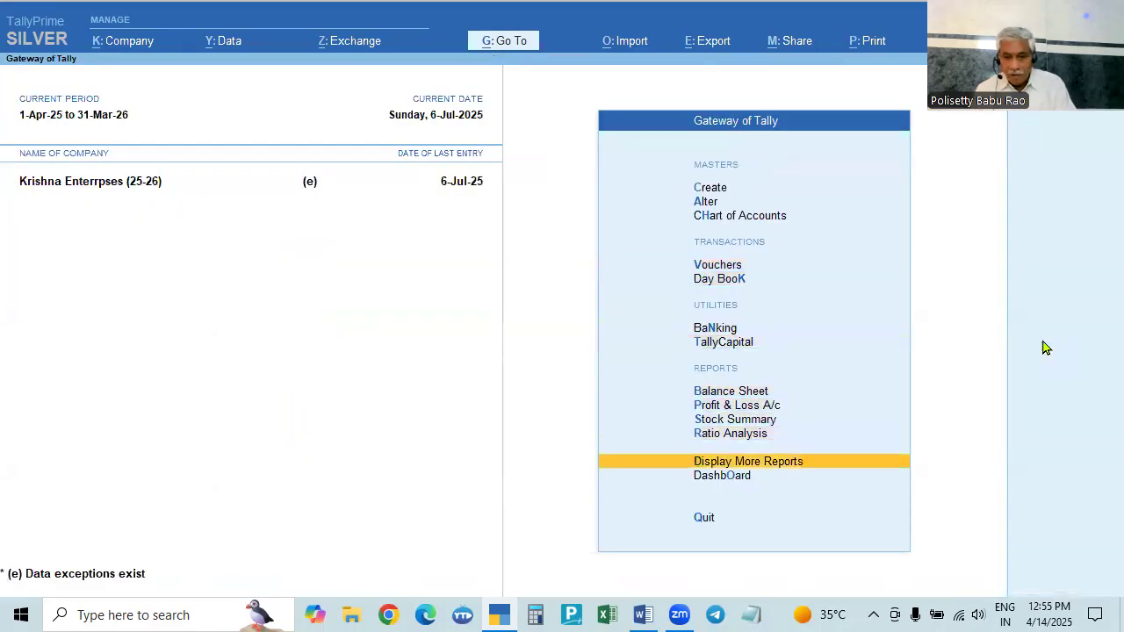
pyautogui.press('Return')
pyautogui.press('Down')
pyautogui.press('Down')
pyautogui.press('Down')
pyautogui.press('Down')
pyautogui.press('Down')
pyautogui.press('Down')
pyautogui.press('Down')
pyautogui.press('Down')
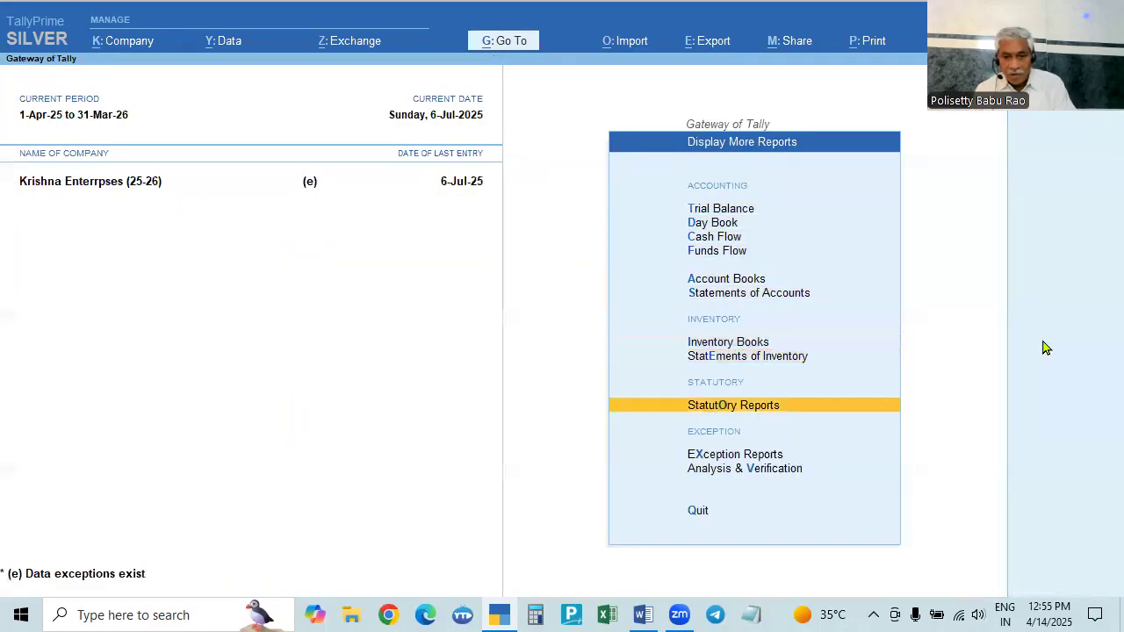
pyautogui.press('Return')
pyautogui.press('Down')
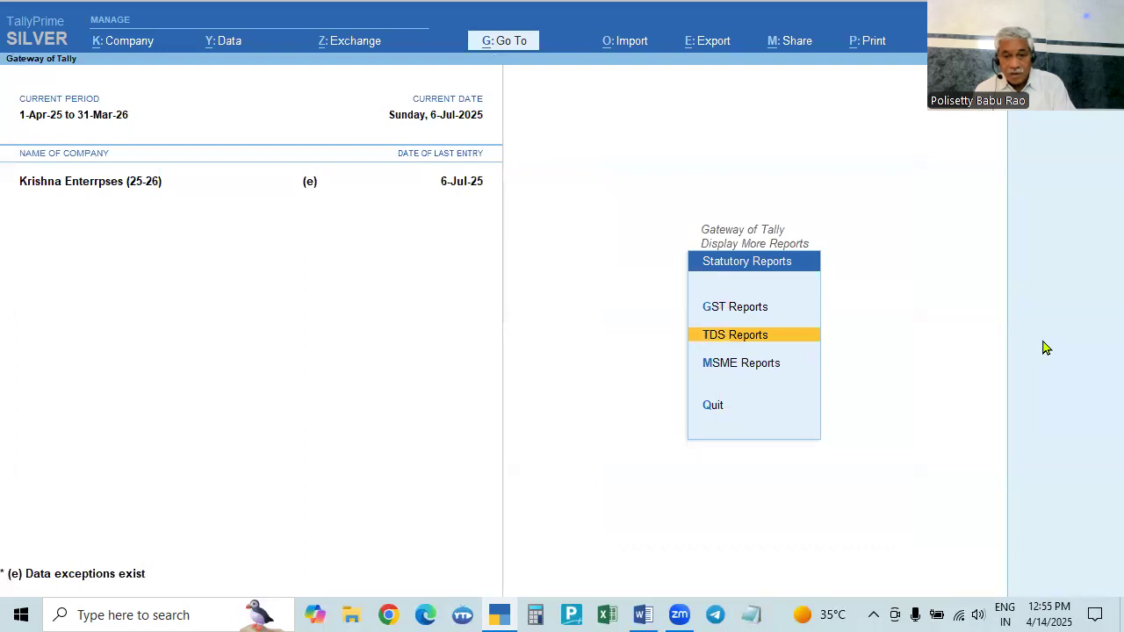
pyautogui.press('Return')
pyautogui.press('Down')
pyautogui.press('Down')
pyautogui.press('Down')
pyautogui.press('Down')
pyautogui.press('Return')
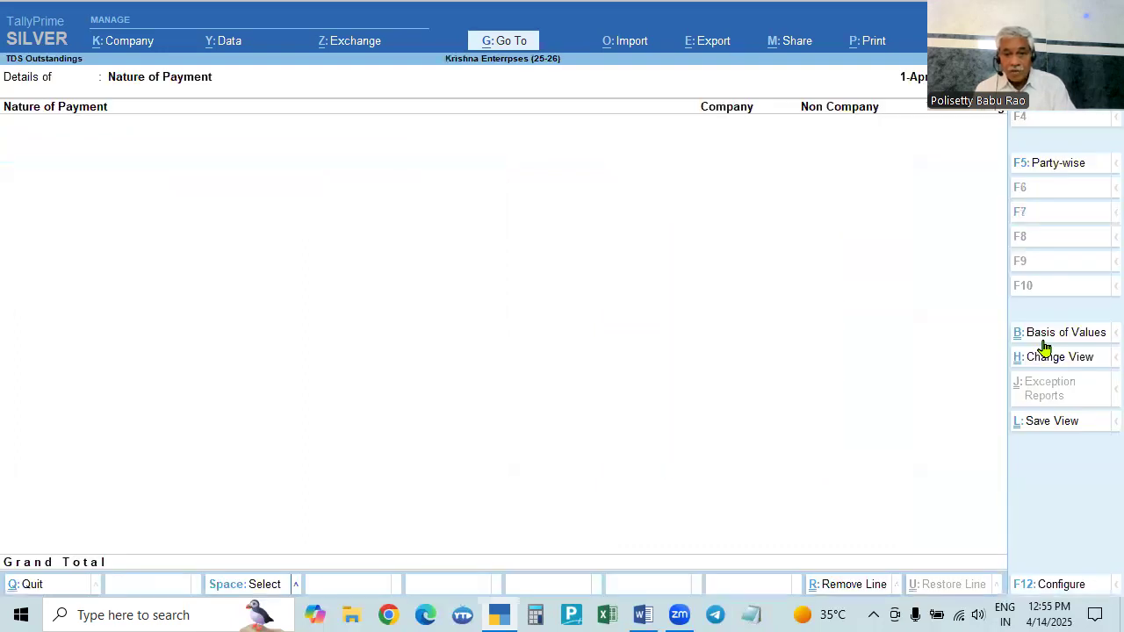
pyautogui.press('Escape')
pyautogui.press('Up')
pyautogui.press('Up')
pyautogui.press('Up')
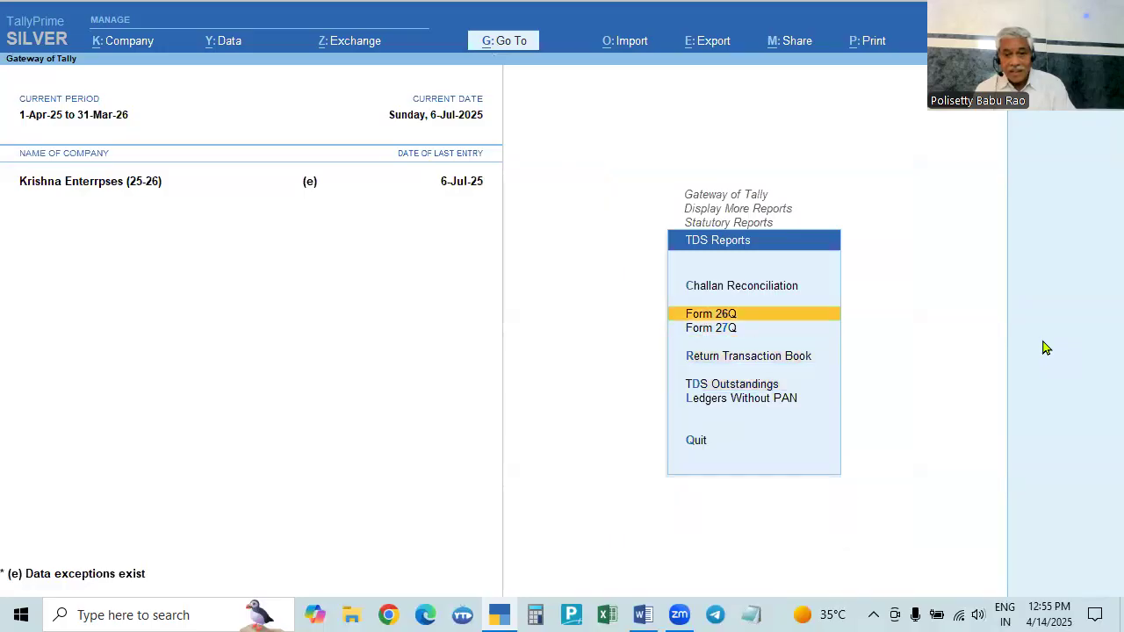
pyautogui.press('Return')
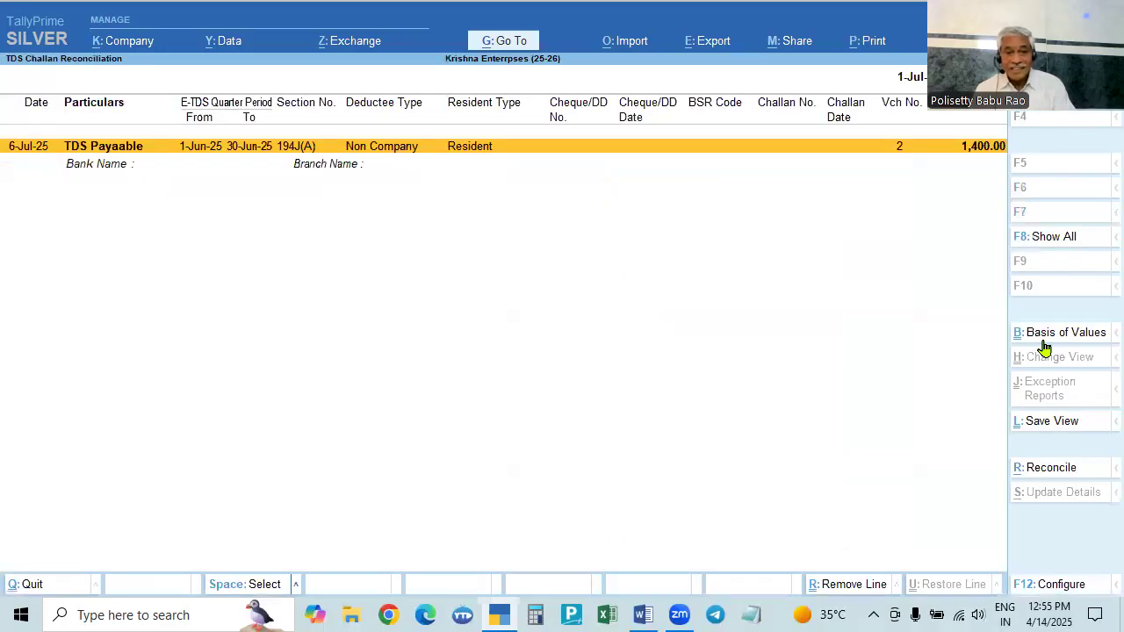
pyautogui.press('Escape')
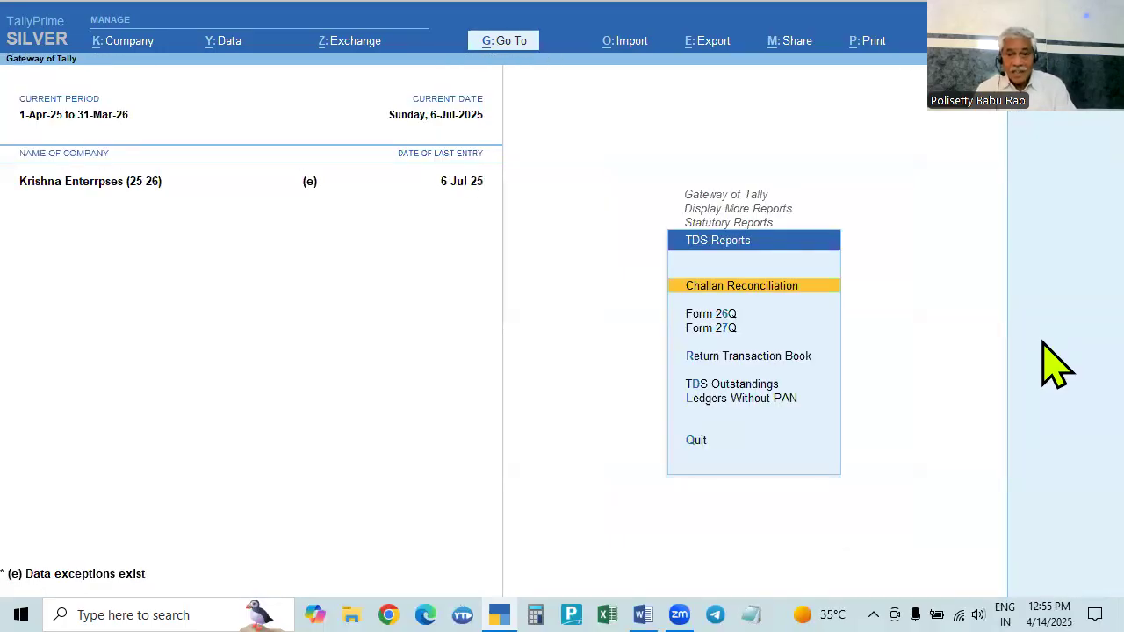
pyautogui.press('Return')
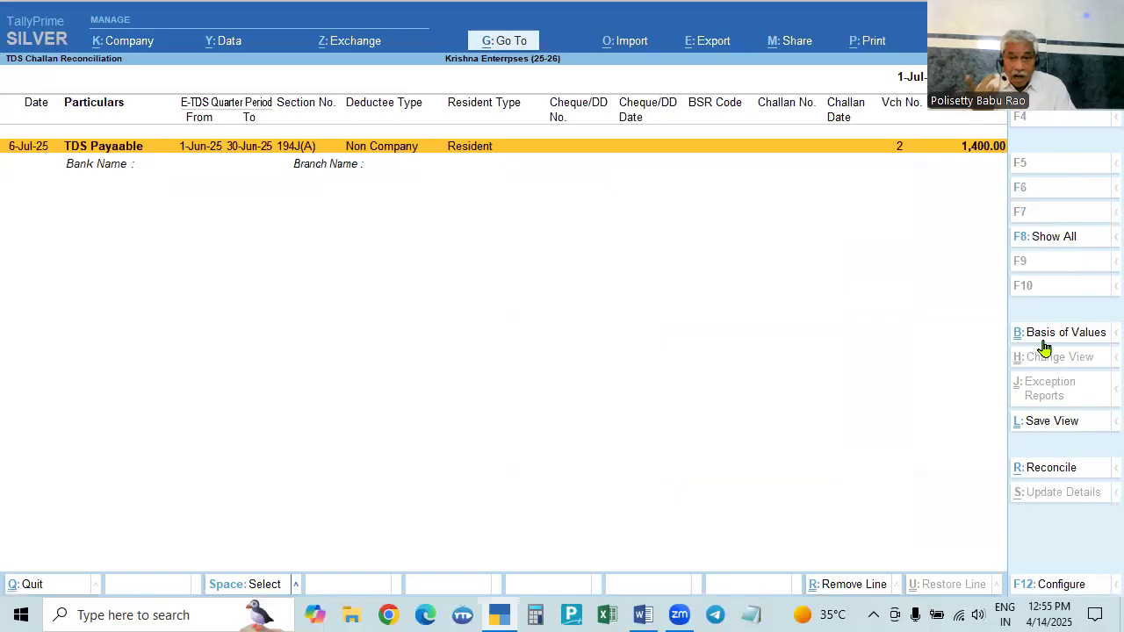
pyautogui.press('Escape')
pyautogui.press('Escape')
pyautogui.press('Escape')
pyautogui.press('Escape')
pyautogui.press('Escape')
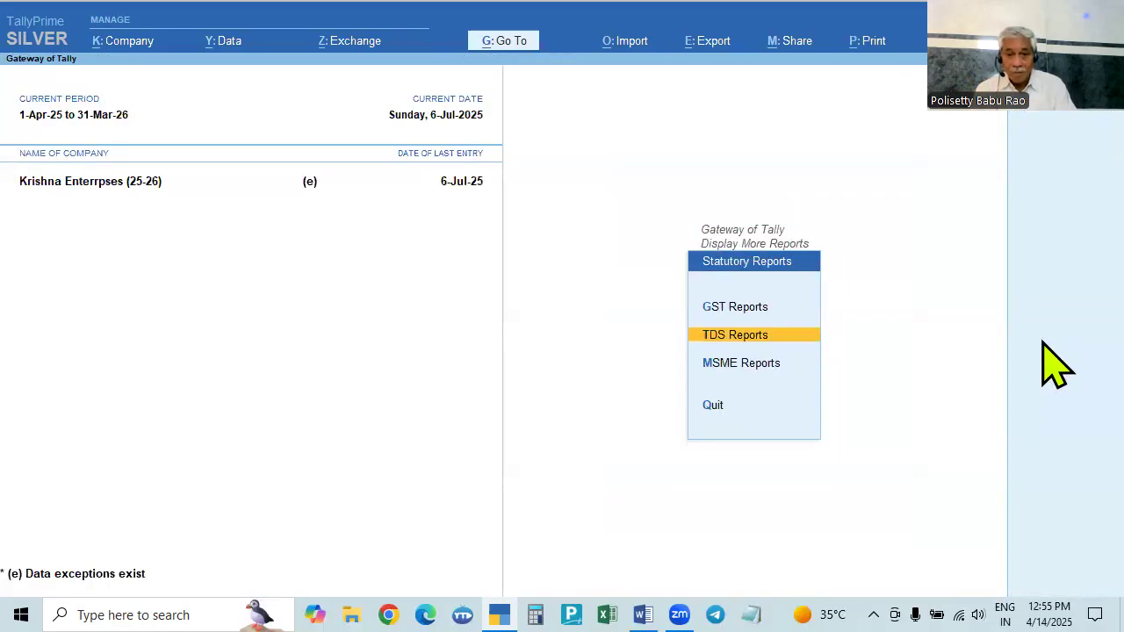
# - Reopen Payment voucher No. 2 (1,400 TDS Payable) from the Day Book for alteration
pyautogui.press('n')
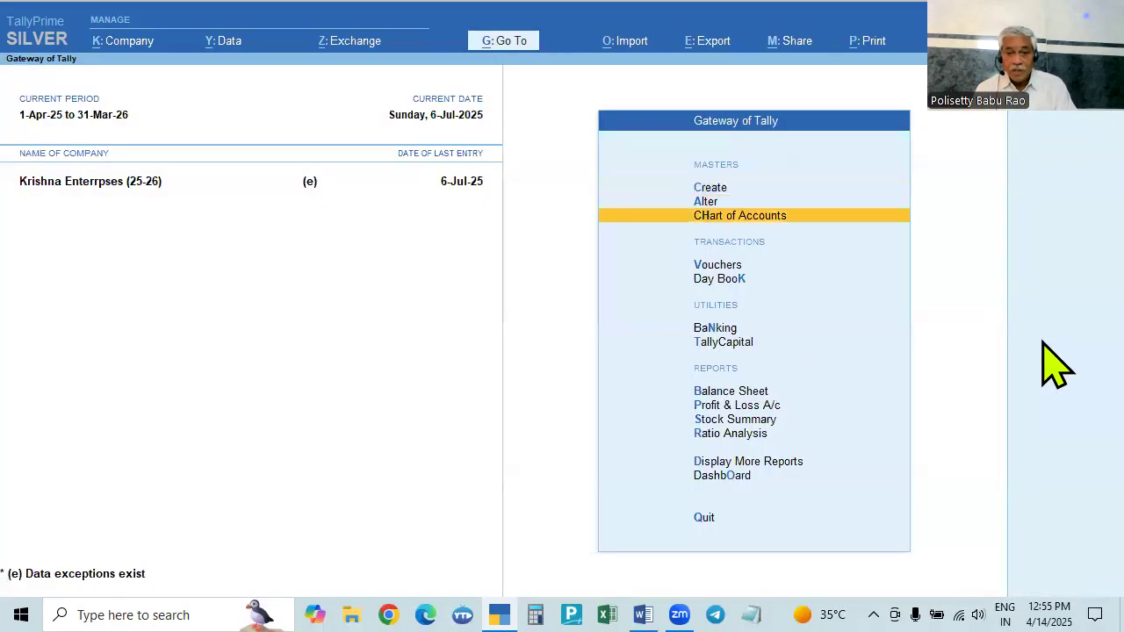
pyautogui.press('Down')
pyautogui.press('Down')
pyautogui.press('Return')
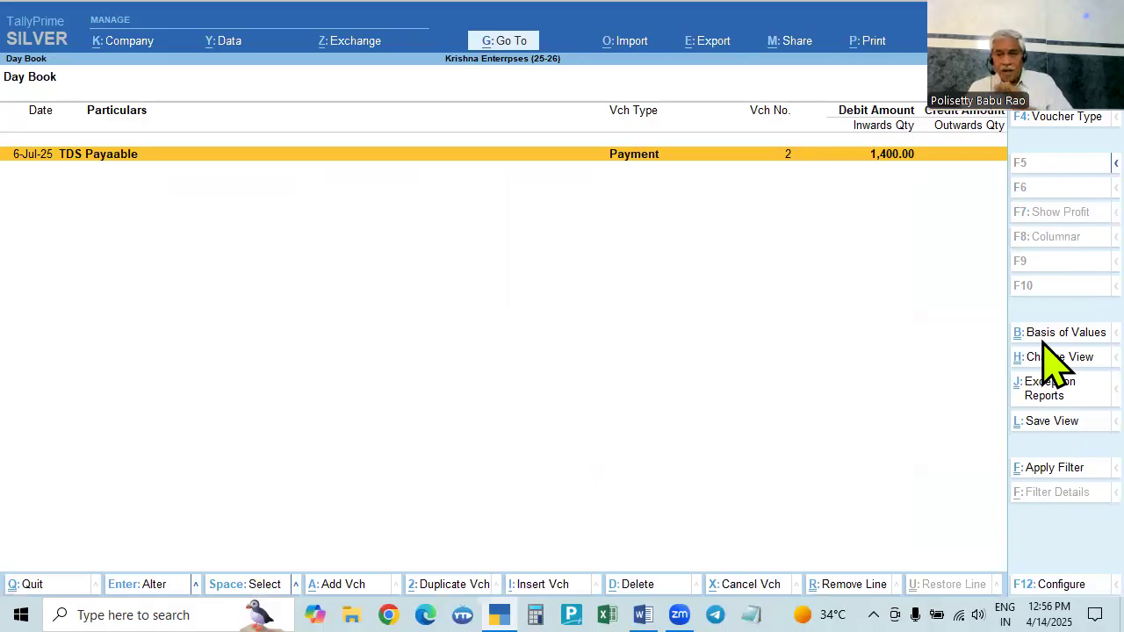
pyautogui.press('Return')
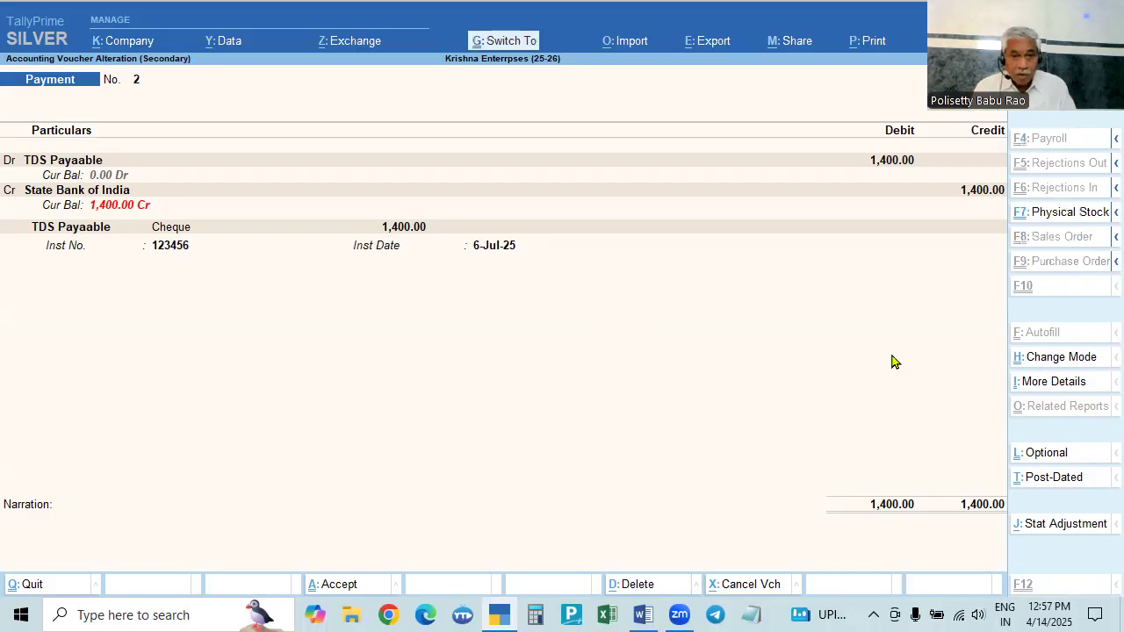
# - Preview Payment No. 2 printed as a TDS challan, zoomed in, and scroll through it
pyautogui.hotkey('ctrl', 'p')
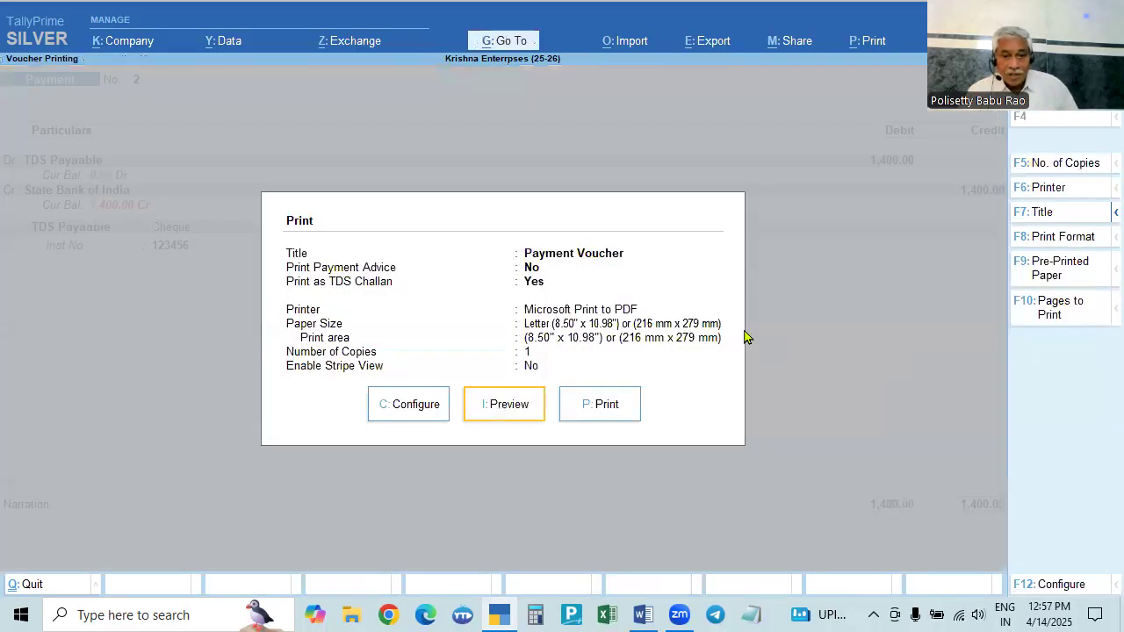
pyautogui.click(514, 405)
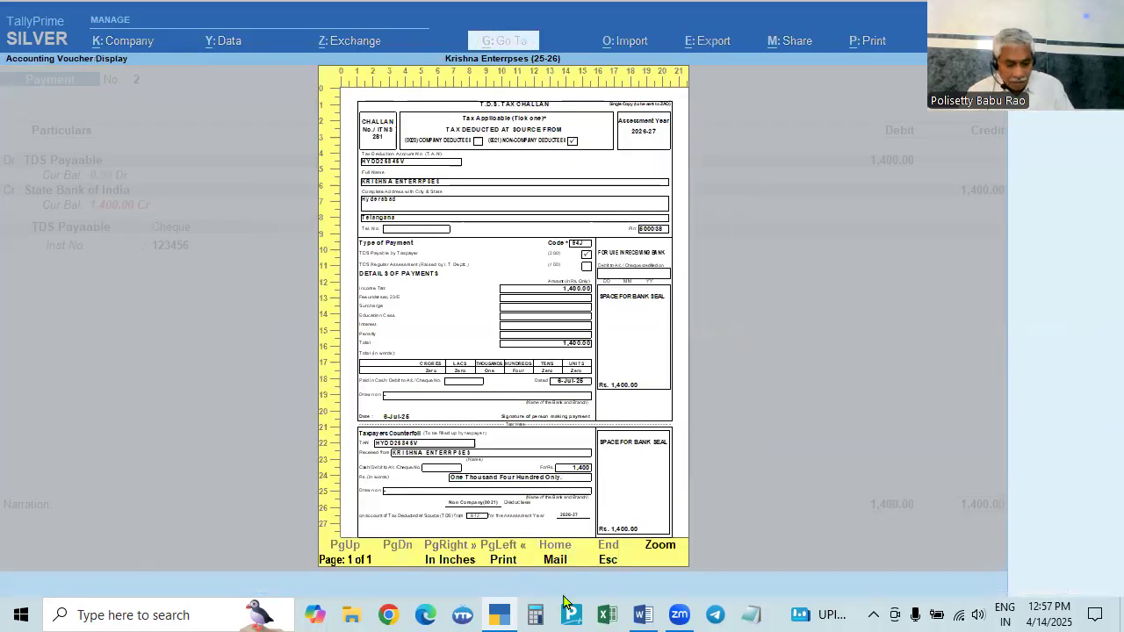
pyautogui.hotkey('alt', 'z')
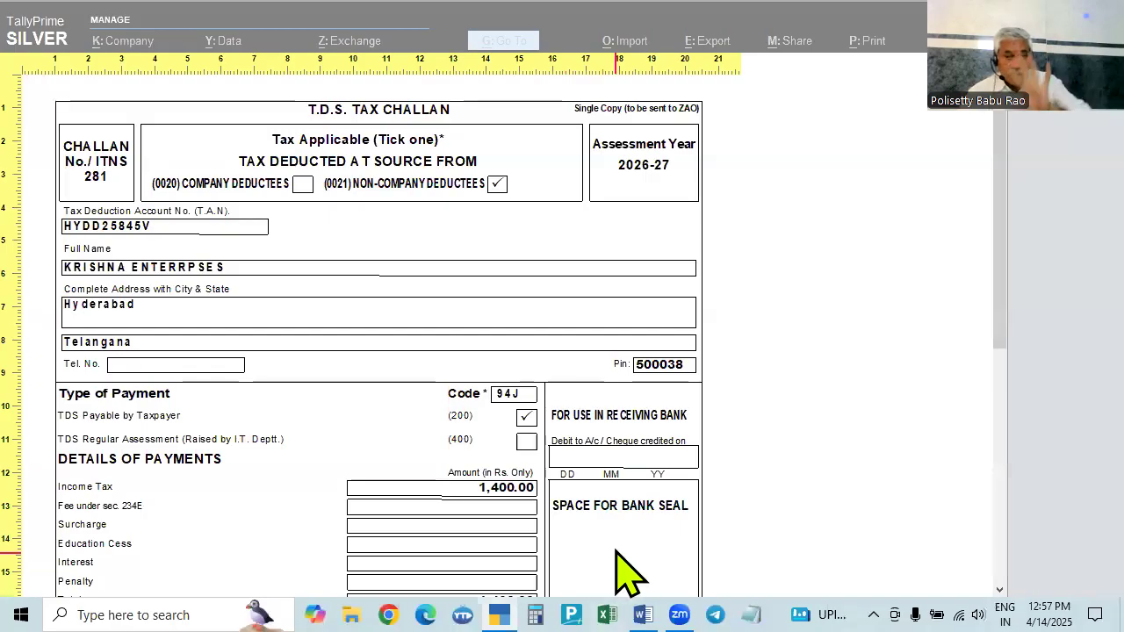
pyautogui.scroll(-3, 628, 575)
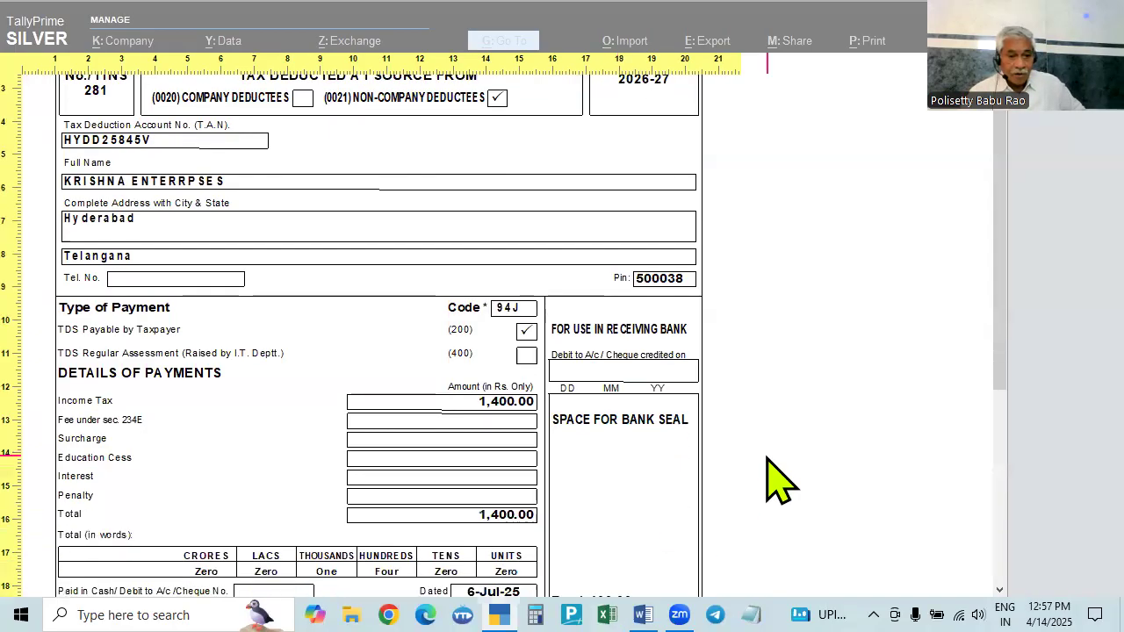
pyautogui.scroll(1, 769, 479)
pyautogui.scroll(1, 772, 479)
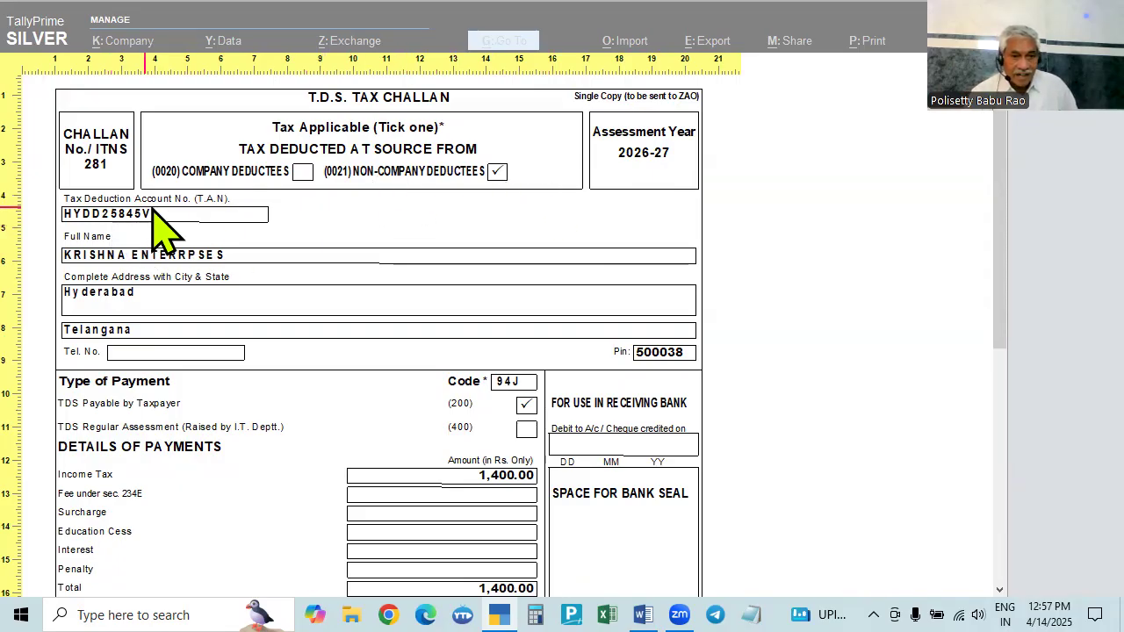
pyautogui.scroll(-1, 655, 368)
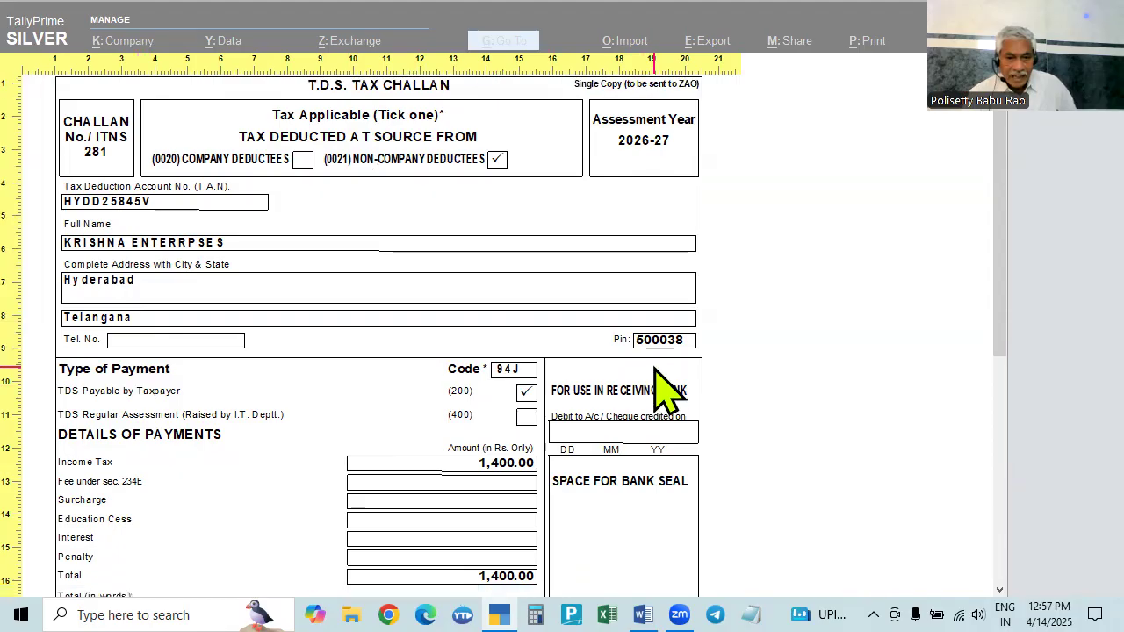
pyautogui.scroll(-1, 663, 386)
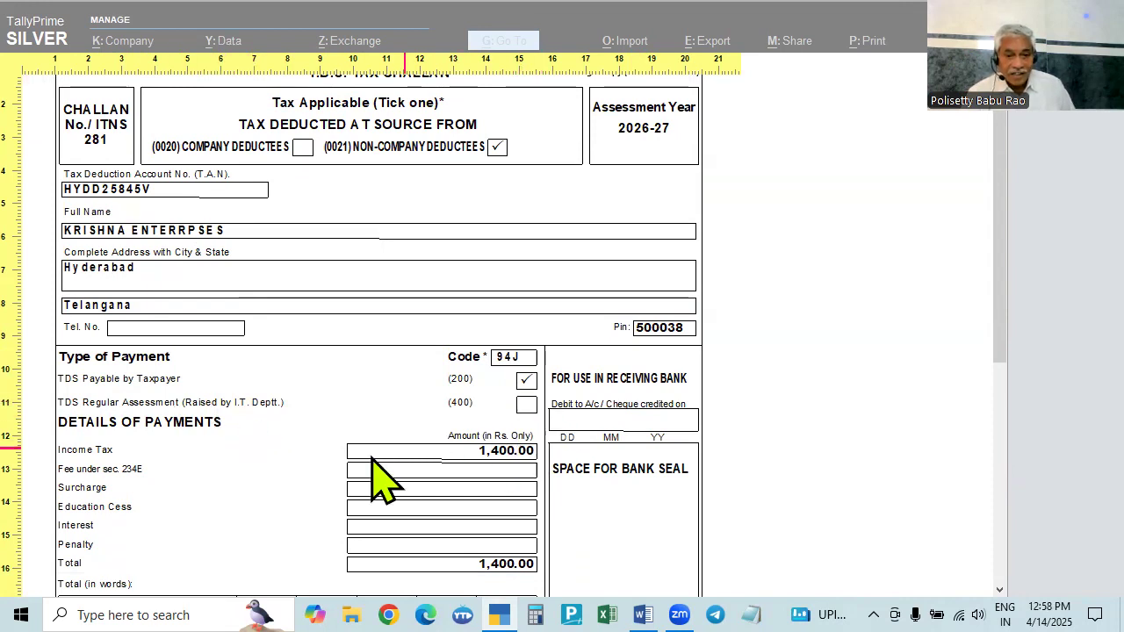
pyautogui.scroll(-1, 373, 478)
pyautogui.scroll(-5, 489, 444)
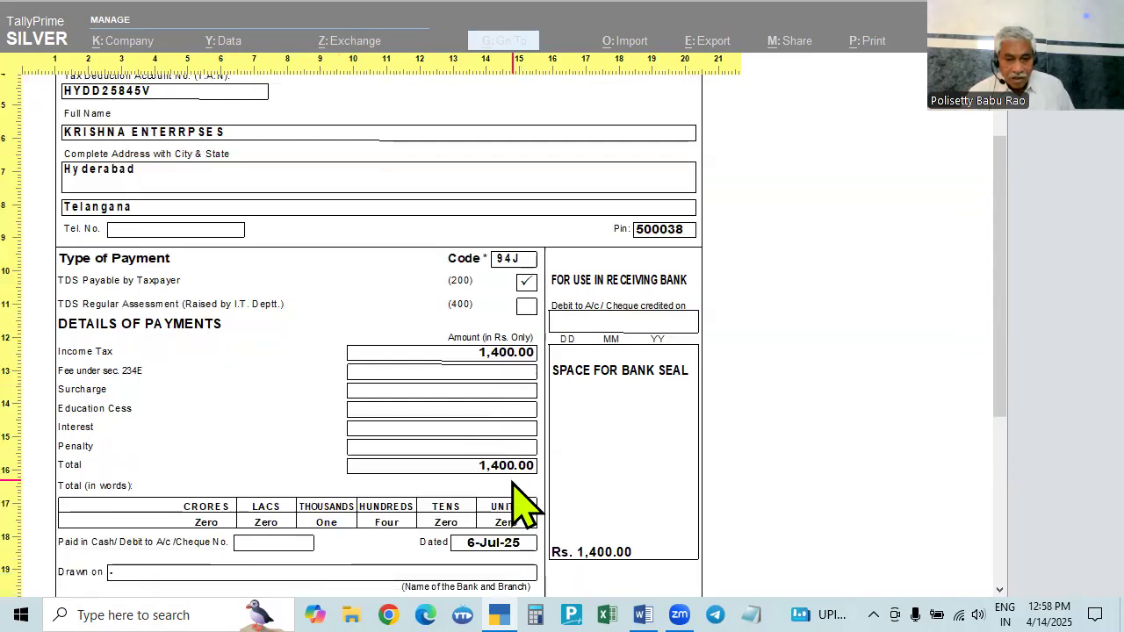
# - Review the ITNS 281 challan preview, then close it and the print settings
pyautogui.scroll(-4, 524, 491)
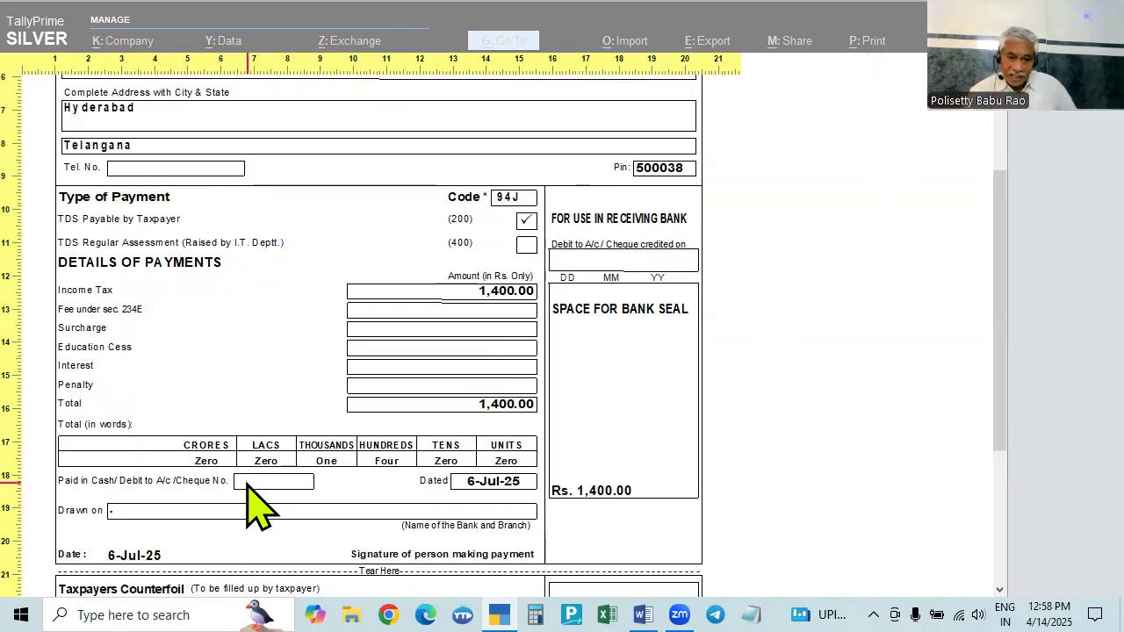
pyautogui.scroll(-3, 197, 518)
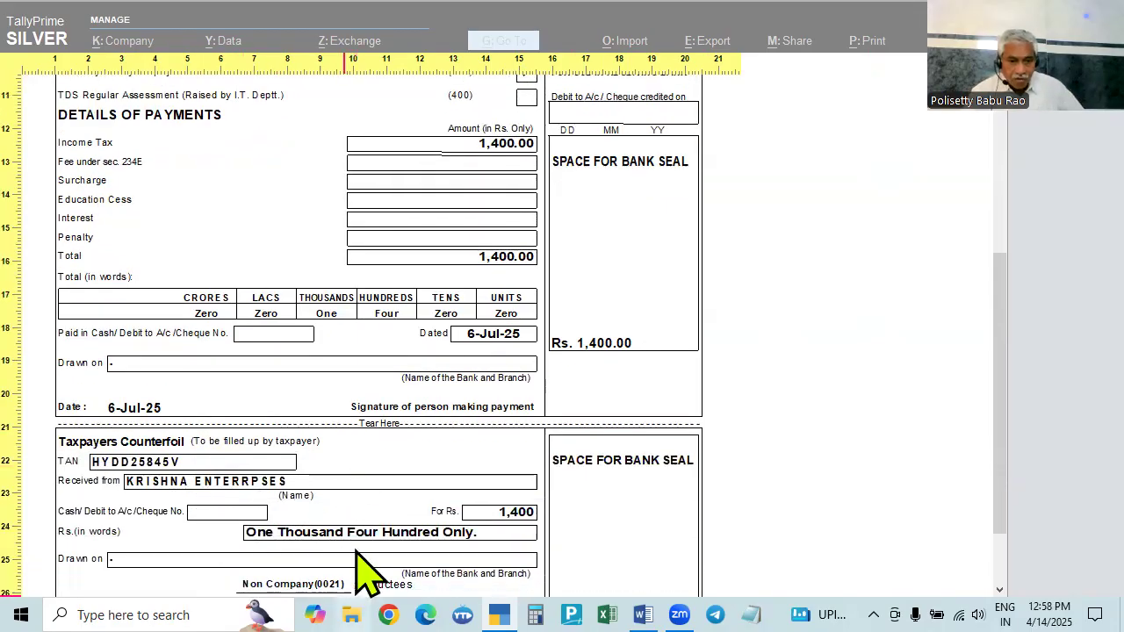
pyautogui.scroll(-1, 364, 564)
pyautogui.scroll(-1, 324, 532)
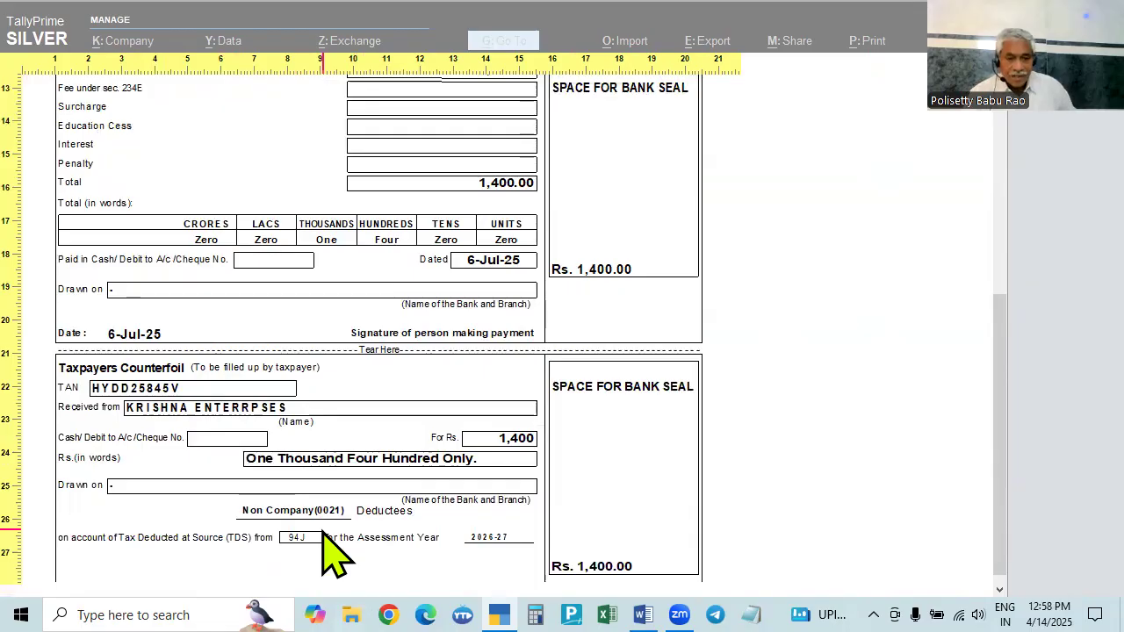
pyautogui.scroll(1, 324, 532)
pyautogui.scroll(1, 446, 411)
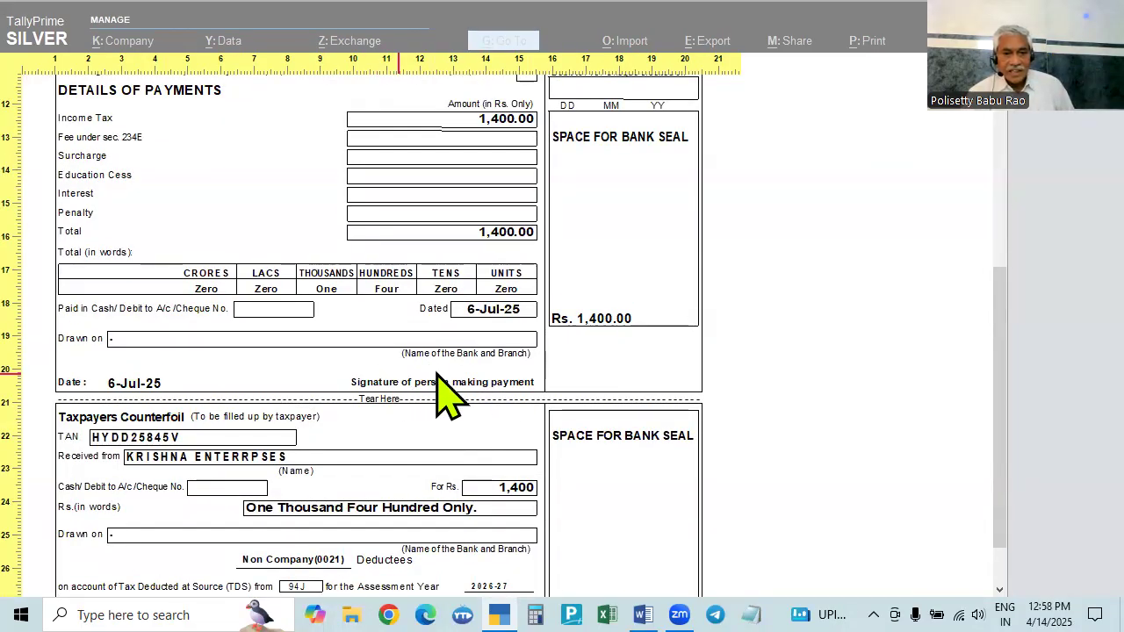
pyautogui.scroll(3, 439, 391)
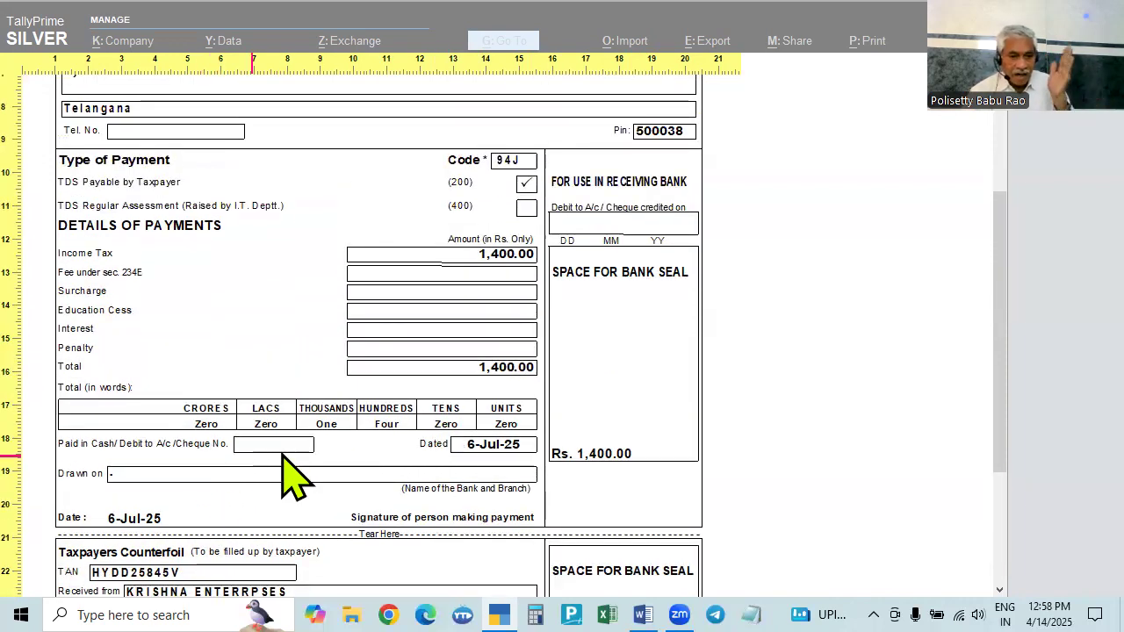
pyautogui.scroll(1, 697, 515)
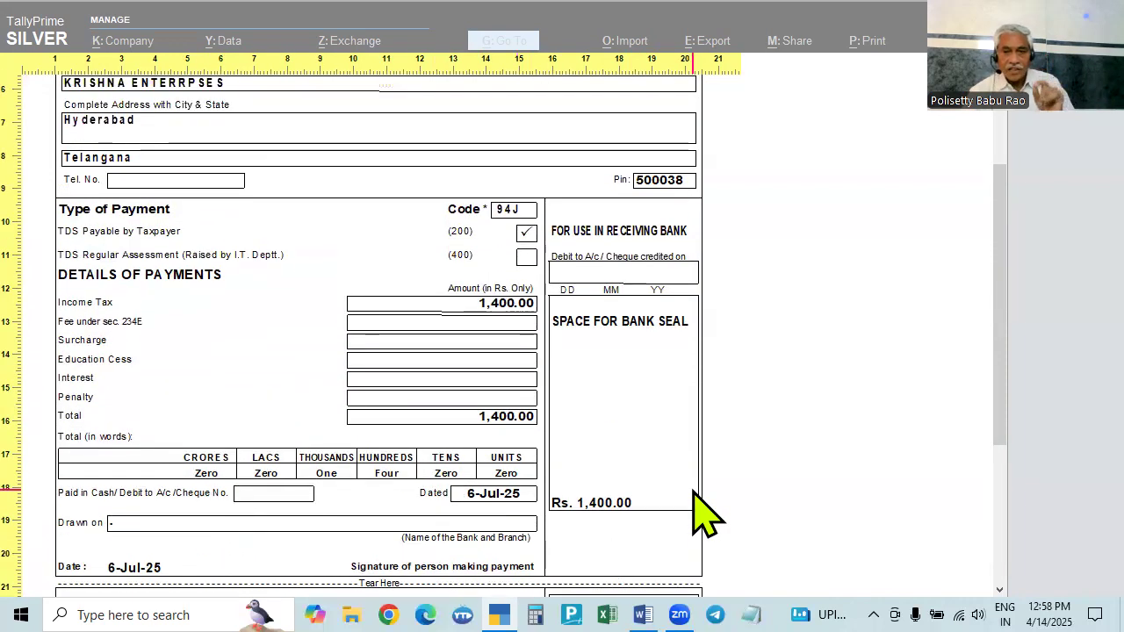
pyautogui.scroll(-2, 694, 505)
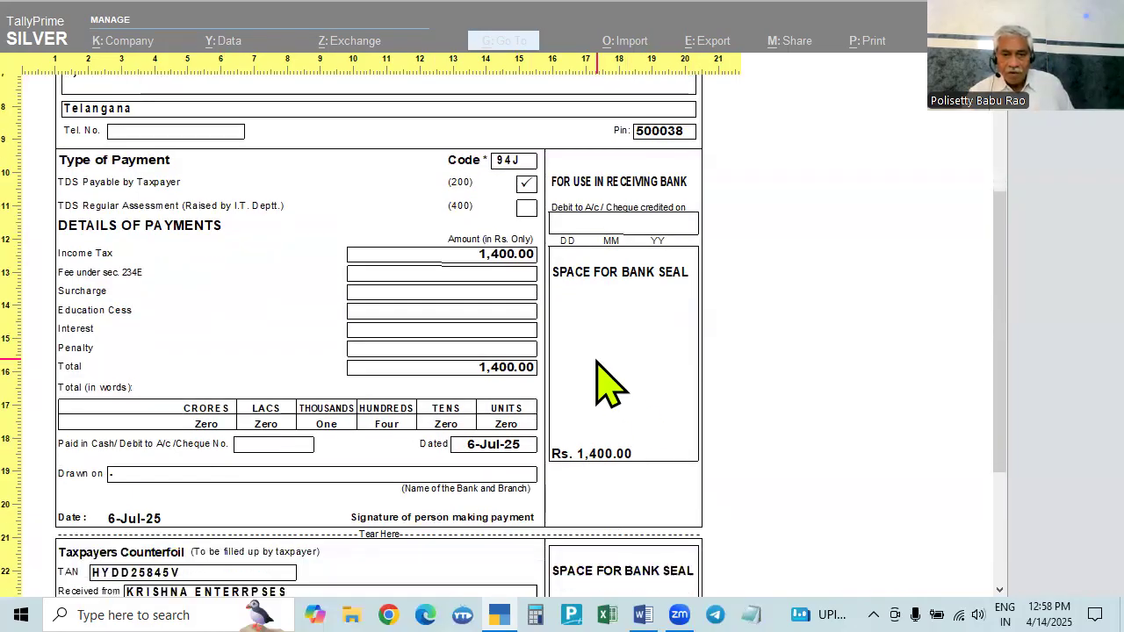
pyautogui.scroll(-1, 612, 351)
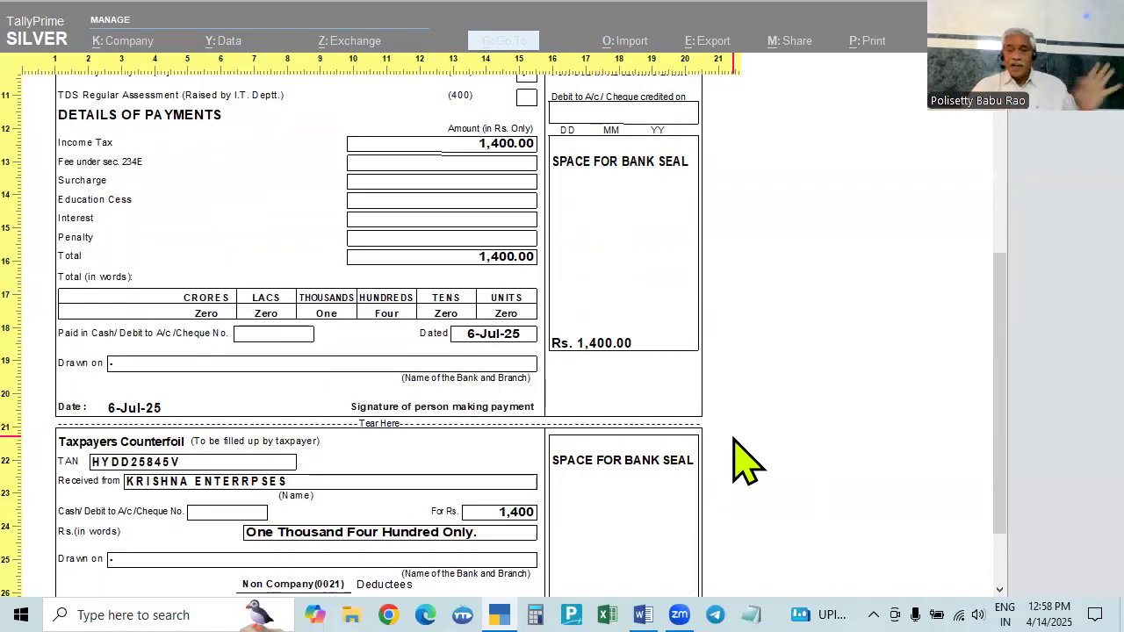
pyautogui.scroll(2, 744, 461)
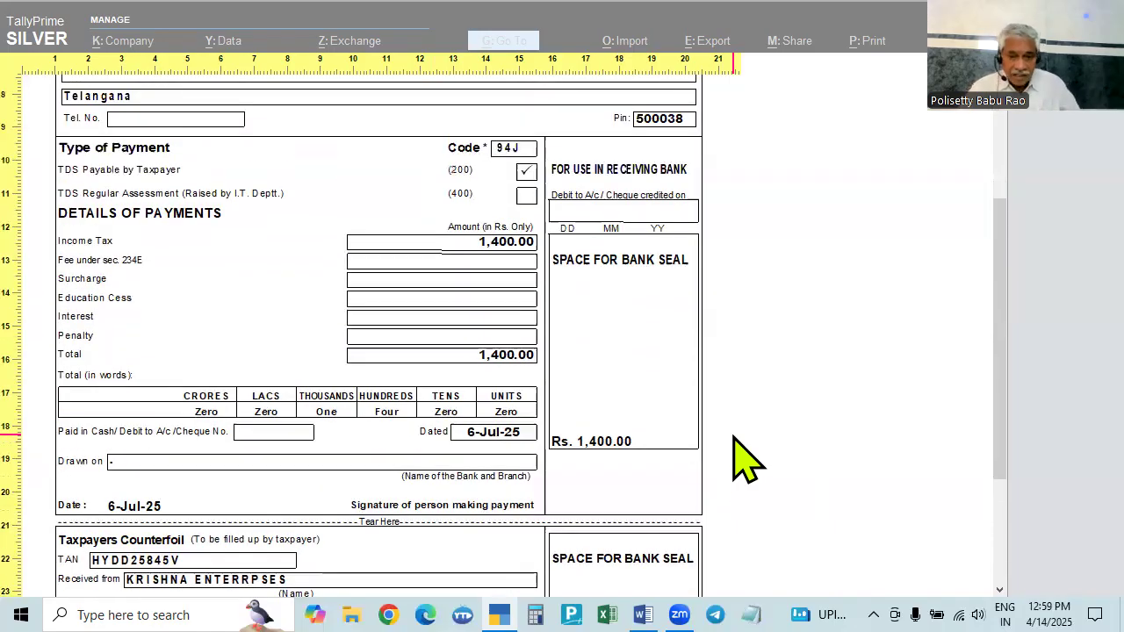
pyautogui.press('Escape')
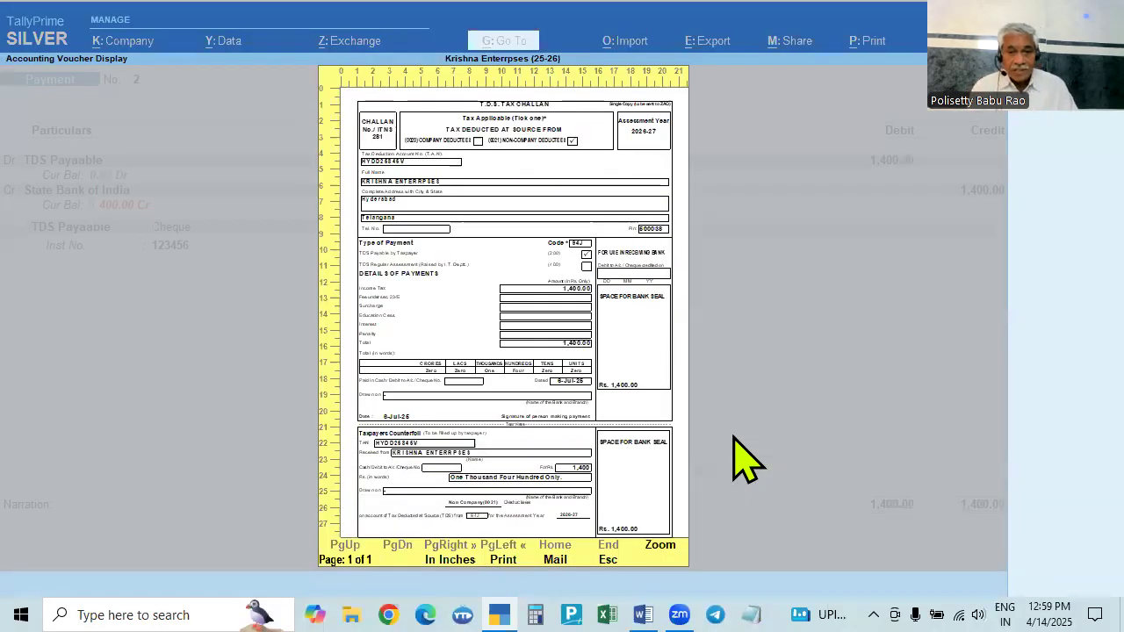
pyautogui.press('Escape')
pyautogui.press('Escape')
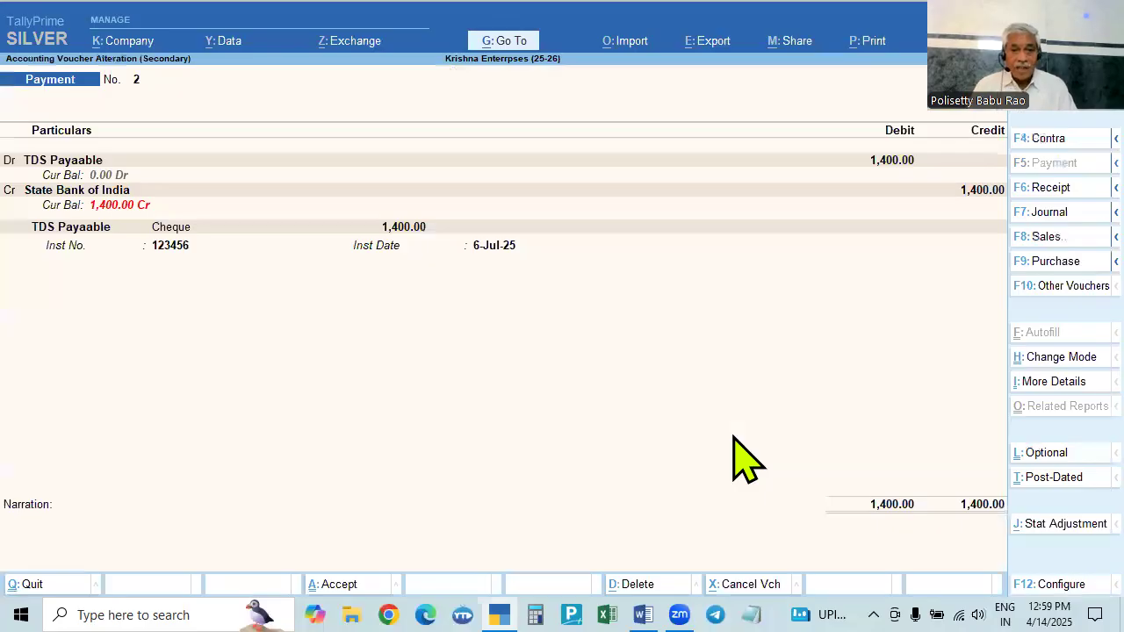
pyautogui.press('Escape')
pyautogui.press('Escape')
# - Open TDS Challan Reconciliation via Statutory > TDS Reports and start reconciling the 1,400 challan, then back out
pyautogui.press('Down')
pyautogui.press('Down')
pyautogui.press('Down')
pyautogui.press('Down')
pyautogui.press('Down')
pyautogui.press('Down')
pyautogui.press('Down')
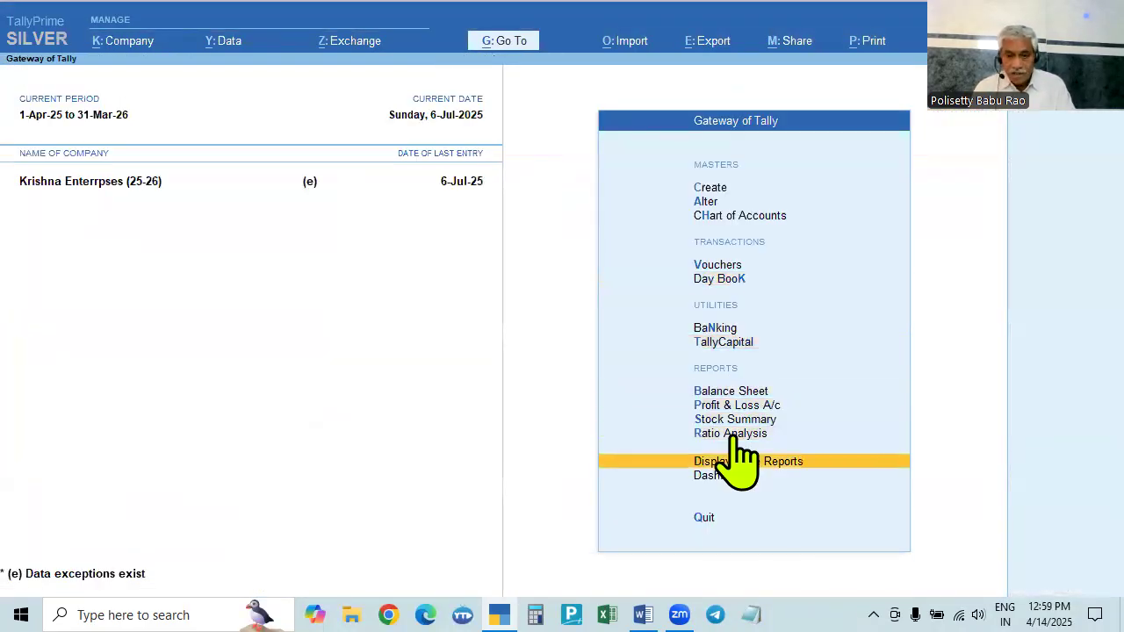
pyautogui.press('Return')
pyautogui.press('Down')
pyautogui.press('Down')
pyautogui.press('Down')
pyautogui.press('Down')
pyautogui.press('Down')
pyautogui.press('Down')
pyautogui.press('Down')
pyautogui.press('Down')
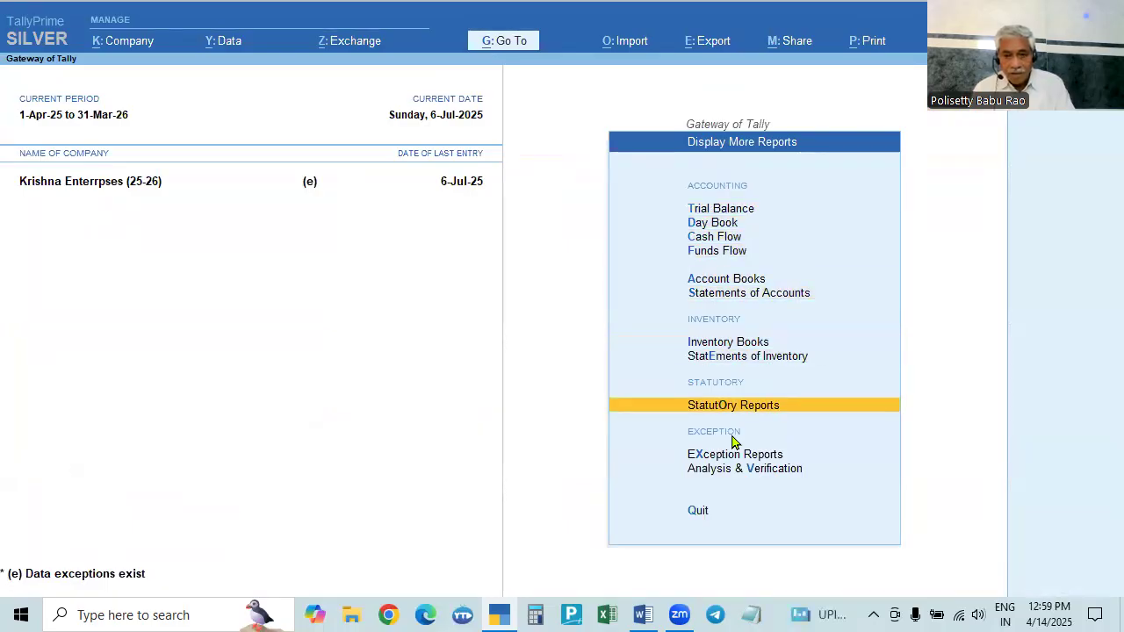
pyautogui.press('Return')
pyautogui.press('Down')
pyautogui.press('Return')
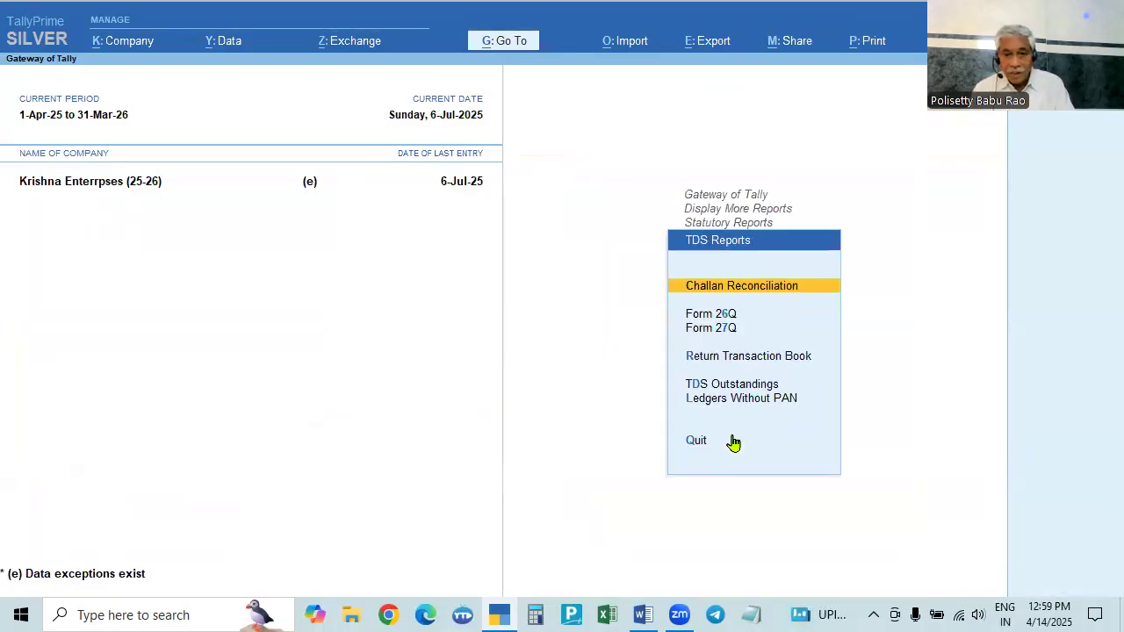
pyautogui.press('Return')
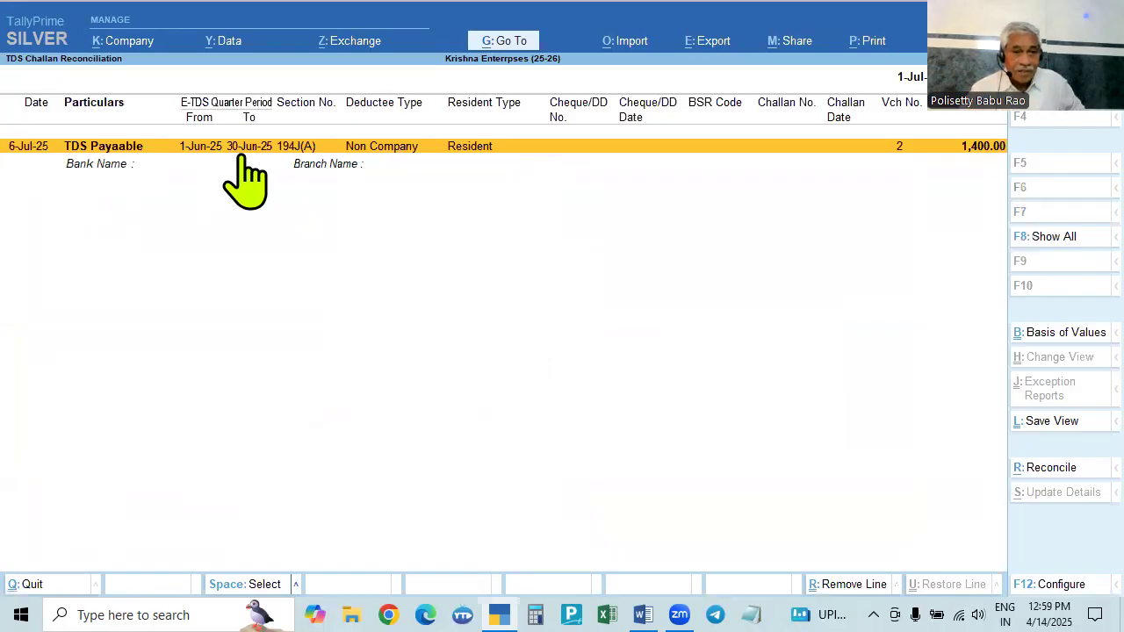
pyautogui.click(1027, 468)
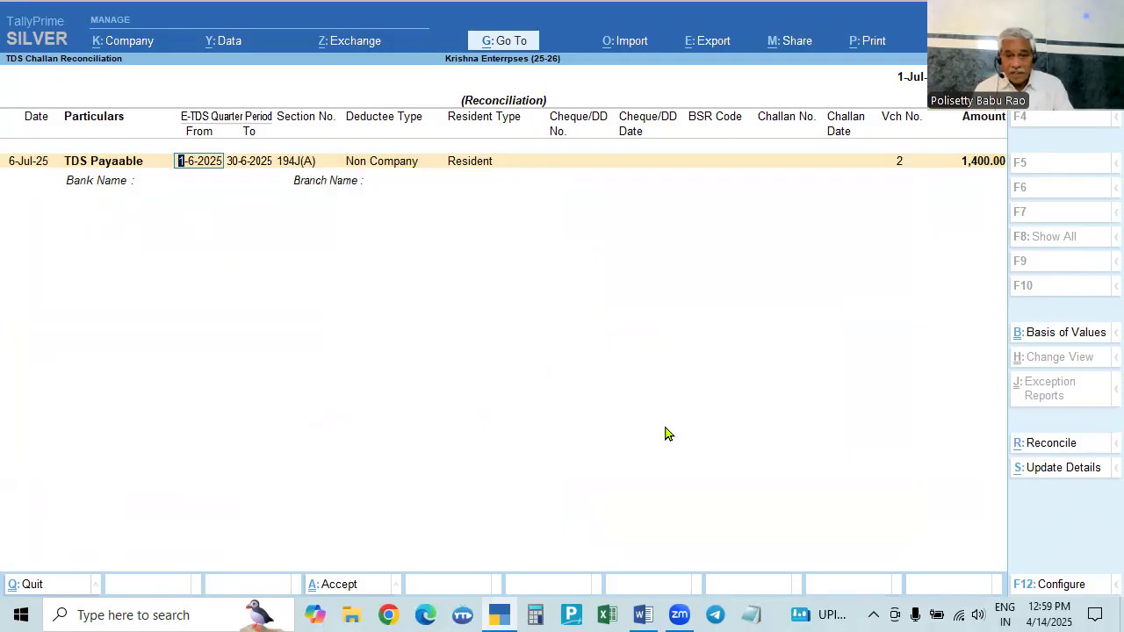
pyautogui.press('Escape')
pyautogui.press('Escape')
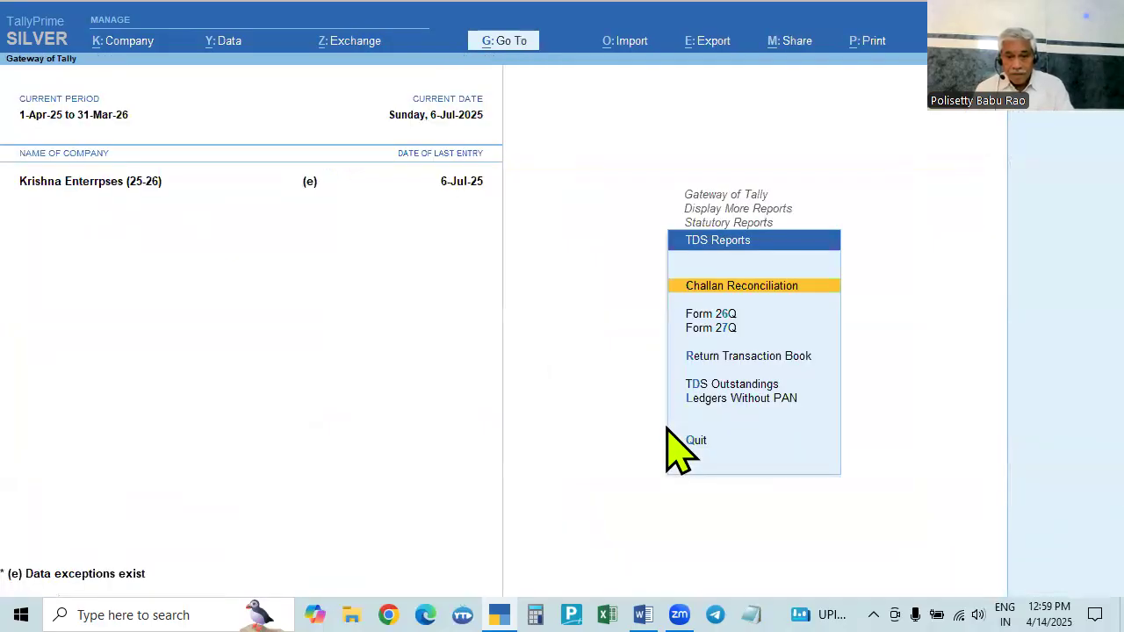
pyautogui.press('Down')
pyautogui.press('Return')
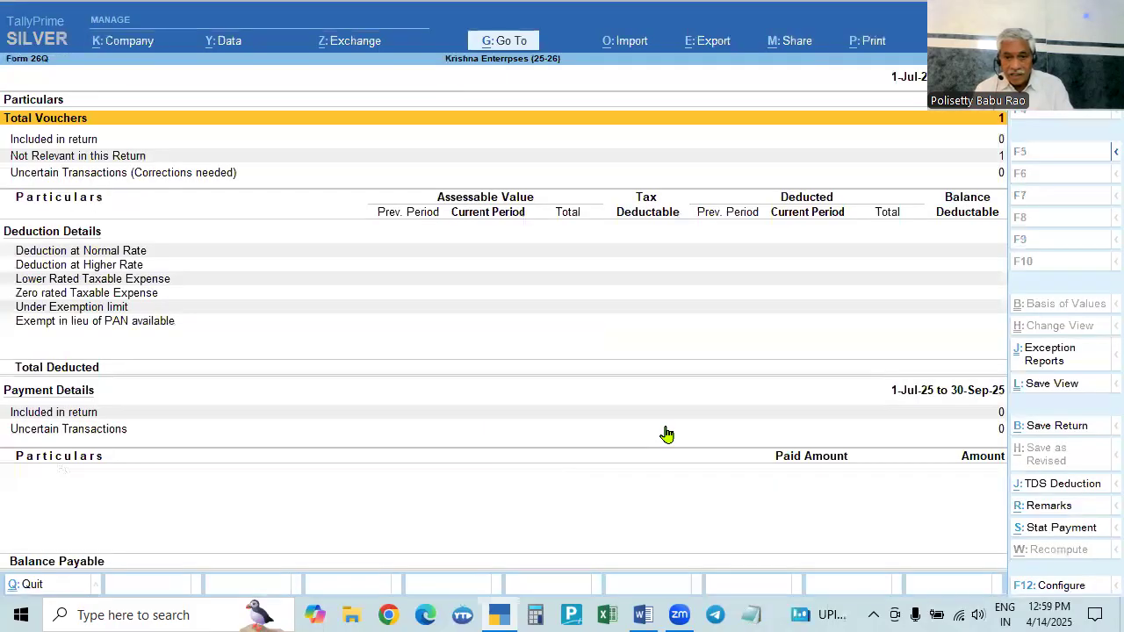
pyautogui.press('F2')
pyautogui.write('1.4')
pyautogui.press('Return')
pyautogui.write('30.9')
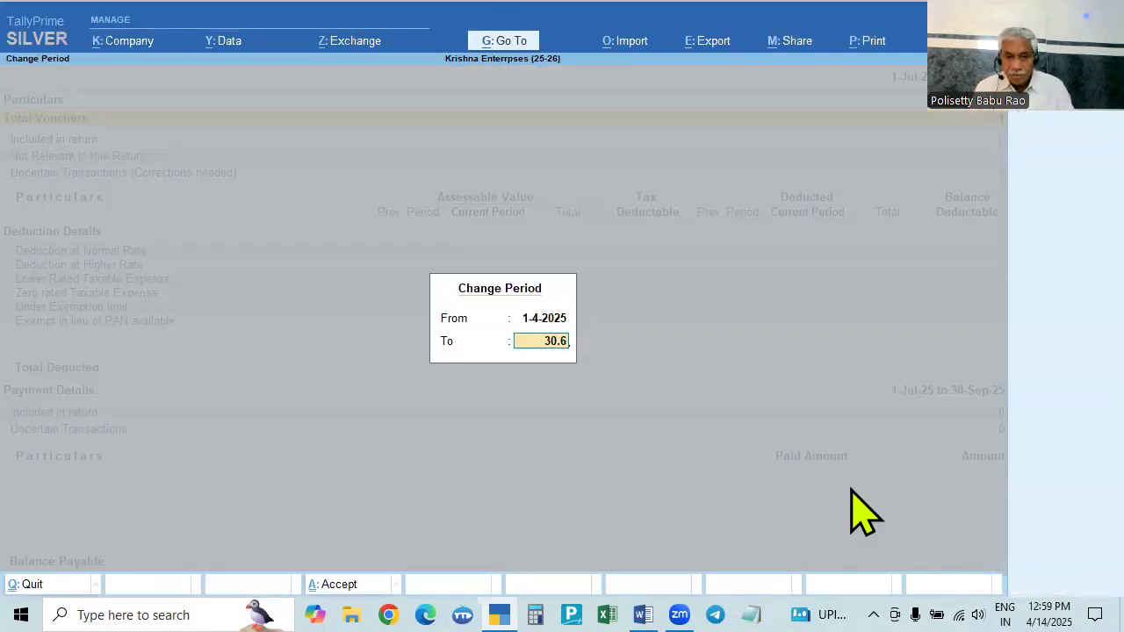
pyautogui.press('Return')
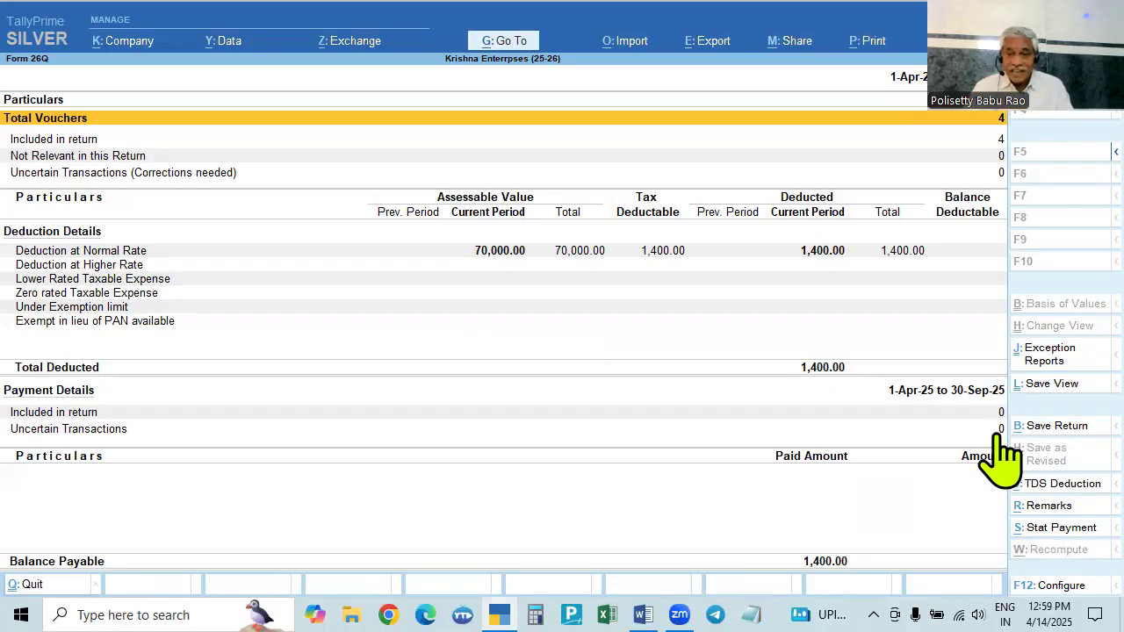
pyautogui.press('Escape')
pyautogui.press('Up')
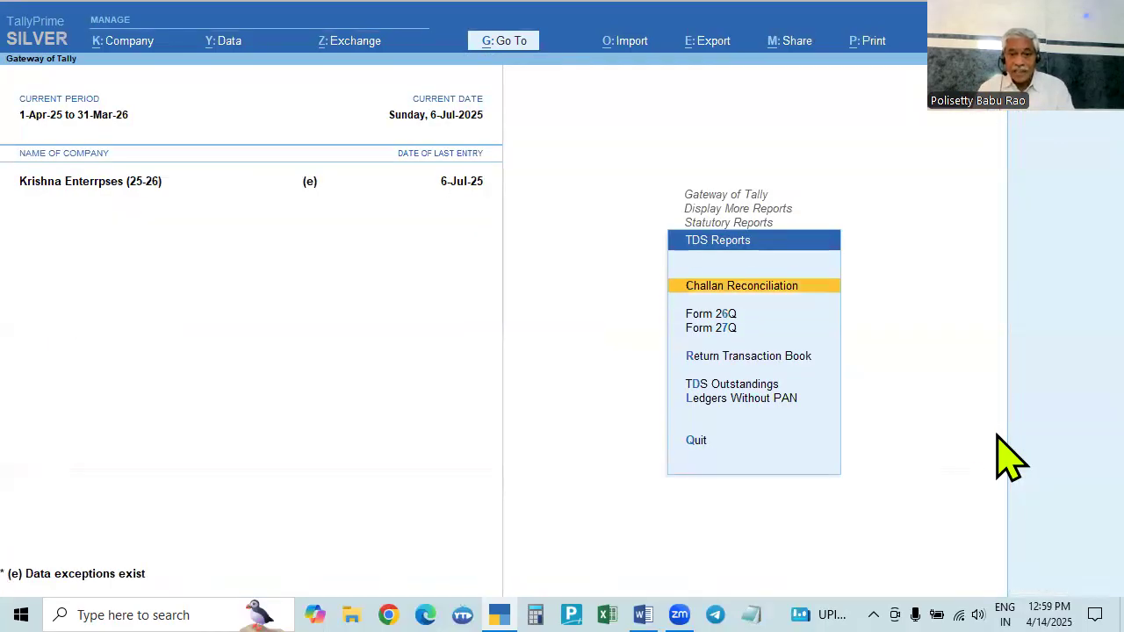
# - For the 1,400 challan, enter cheque 123456 of 6-7-2025, BSR code 2589632 and challan 25896 of 6-7-2025
pyautogui.press('Return')
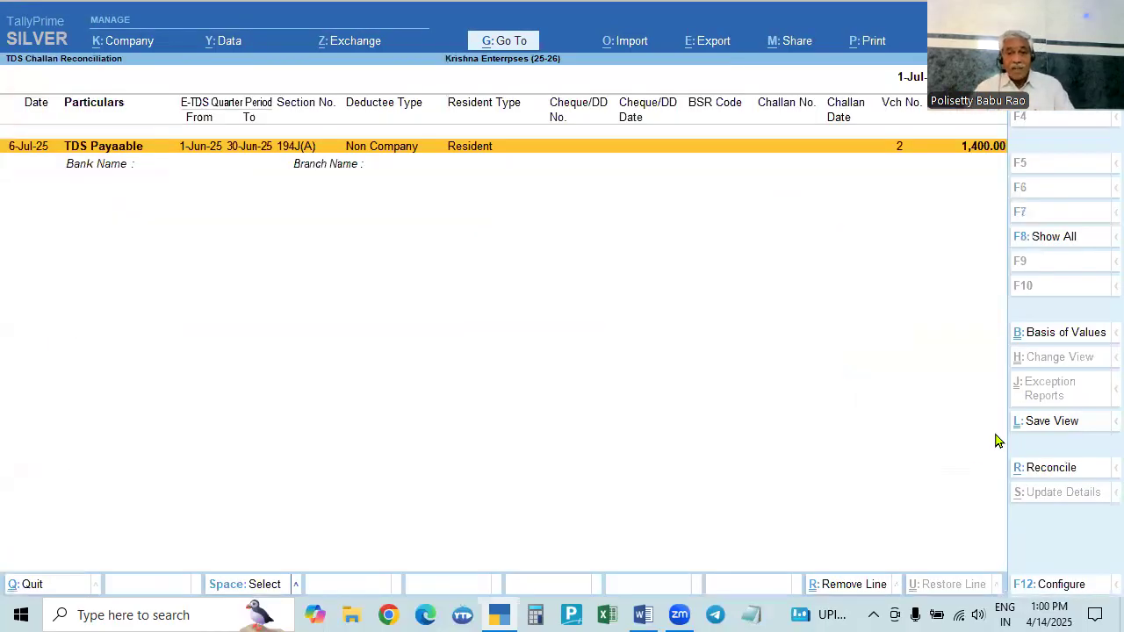
pyautogui.click(1037, 474)
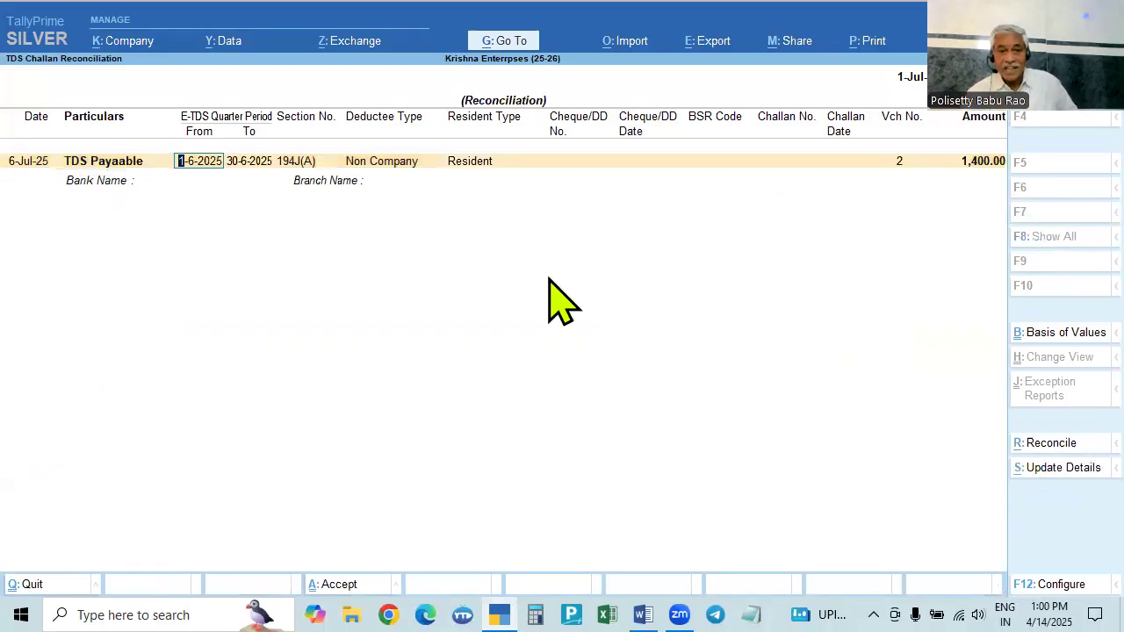
pyautogui.press('Return')
pyautogui.press('Return')
pyautogui.press('Return')
pyautogui.press('Return')
pyautogui.press('Return')
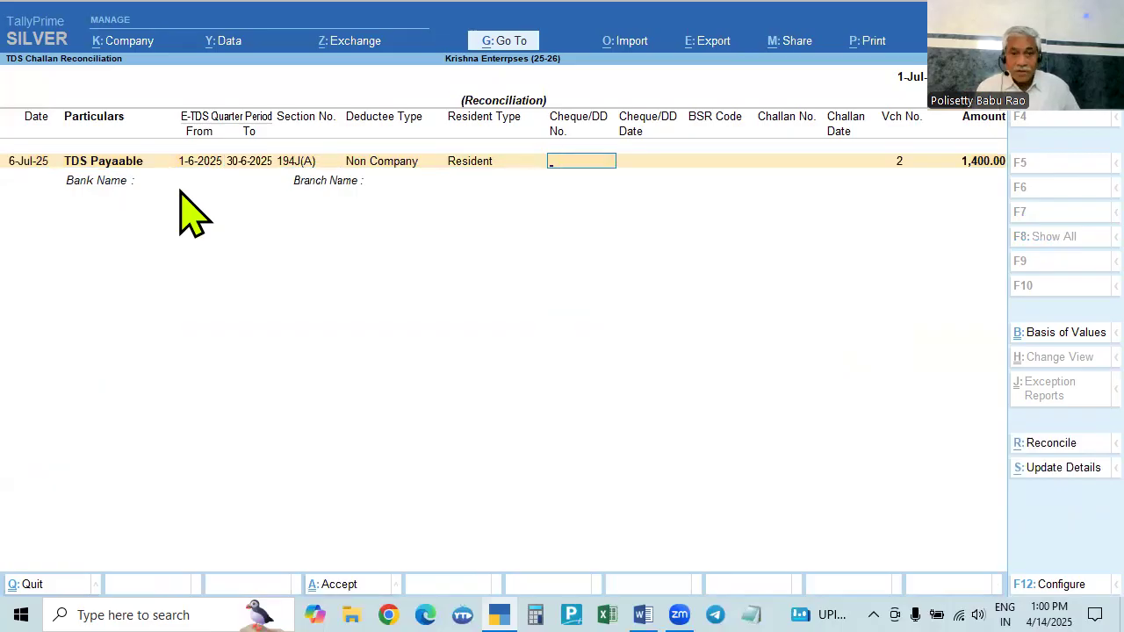
pyautogui.write('123456')
pyautogui.press('Return')
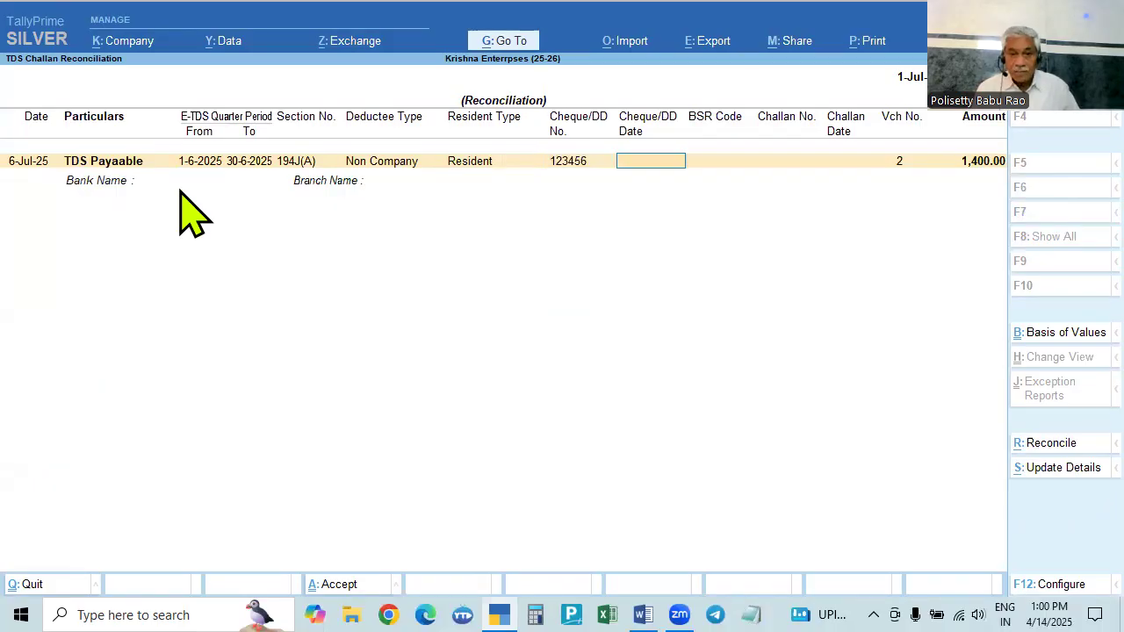
pyautogui.write('6.')
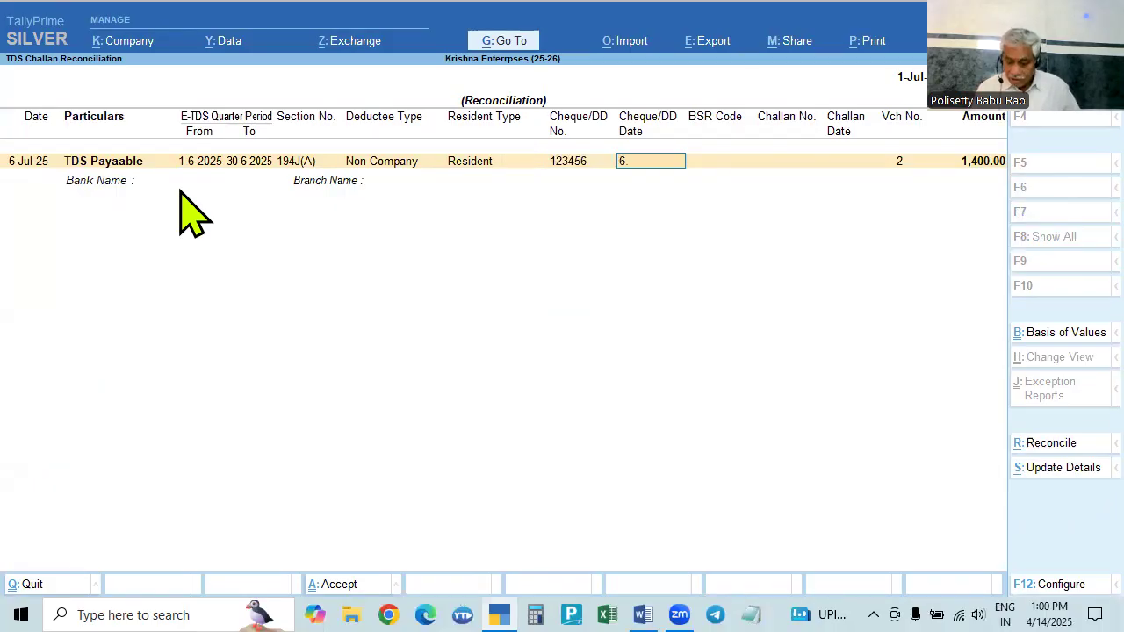
pyautogui.write('7')
pyautogui.press('Return')
pyautogui.write('2589632')
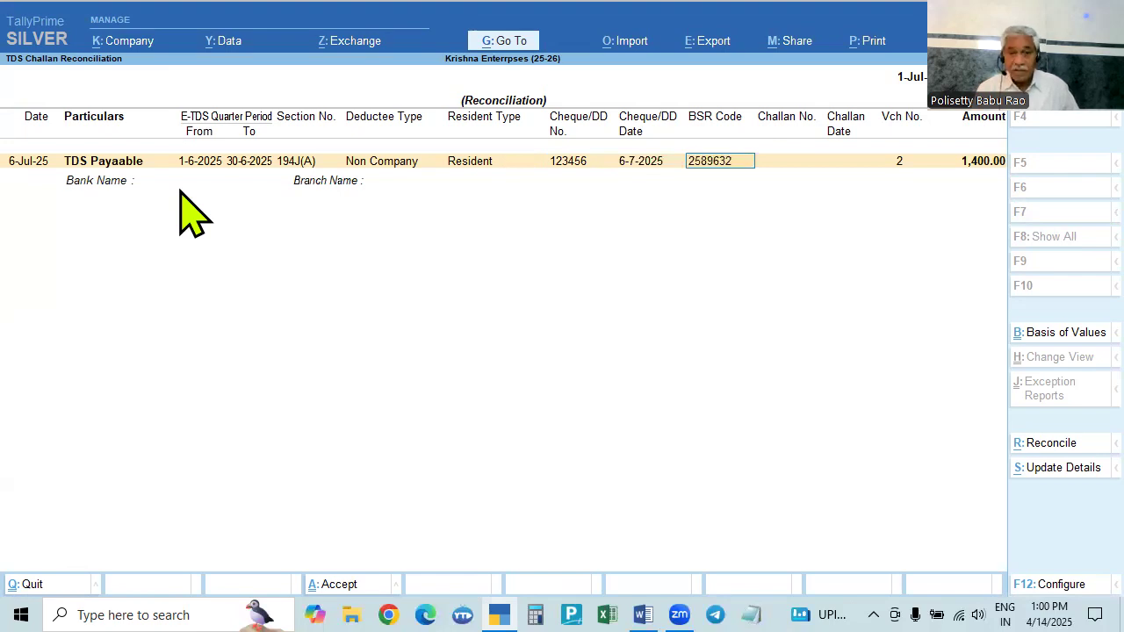
pyautogui.press('Return')
pyautogui.write('25896')
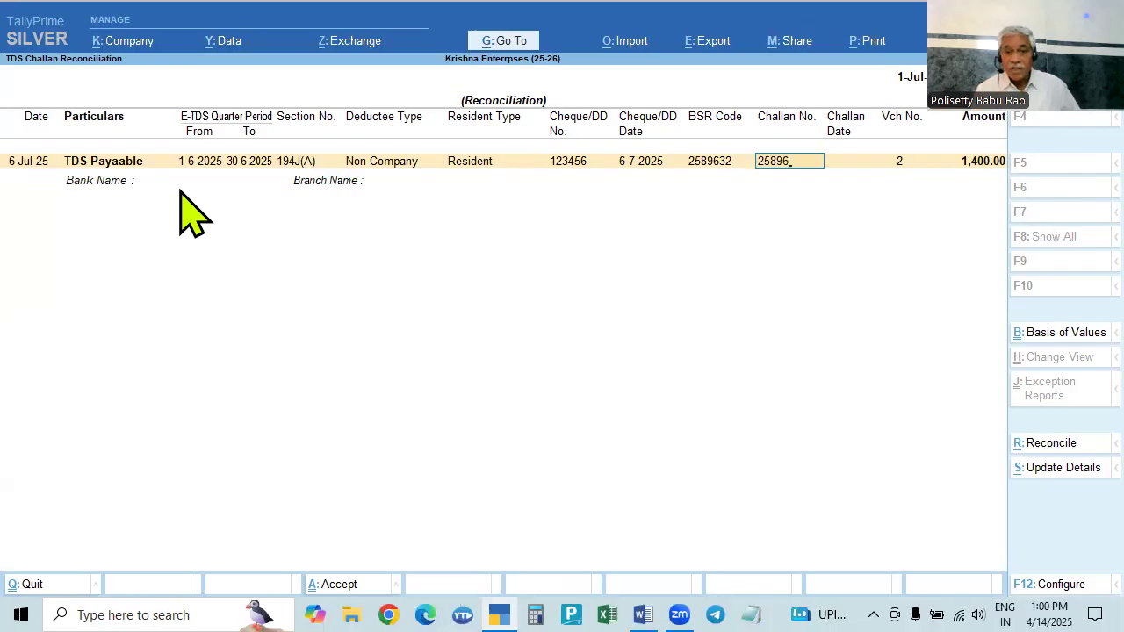
pyautogui.press('Return')
pyautogui.write('6')
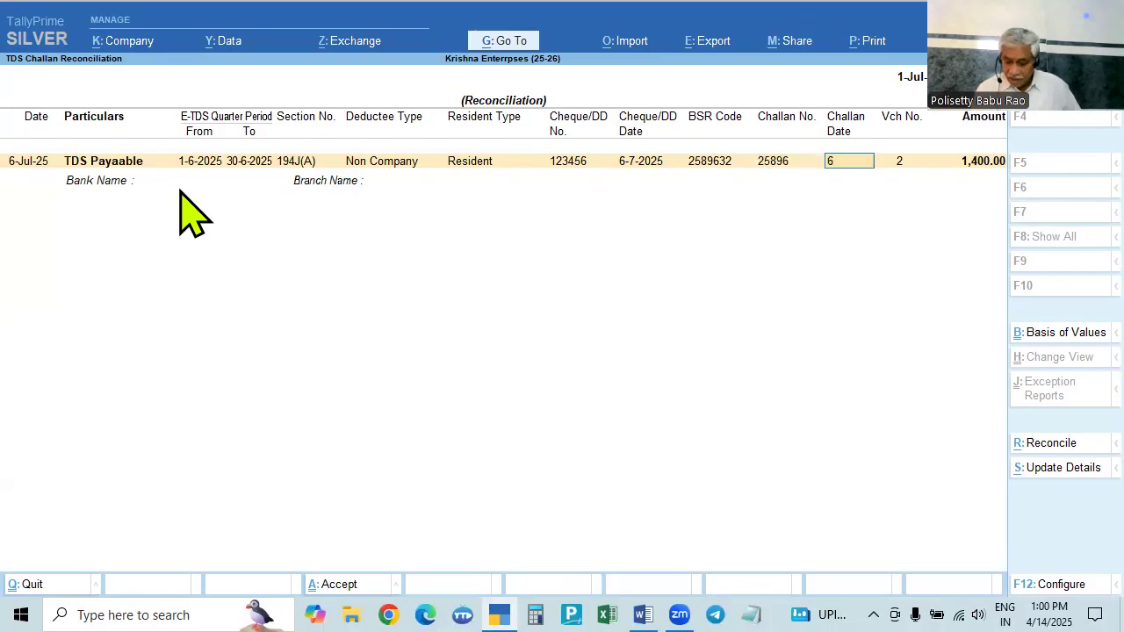
pyautogui.write('.7')
pyautogui.press('Return')
# - Set bank State Bank of India, branch Ameerpet, and accept the challan reconciliation
pyautogui.press('Return')
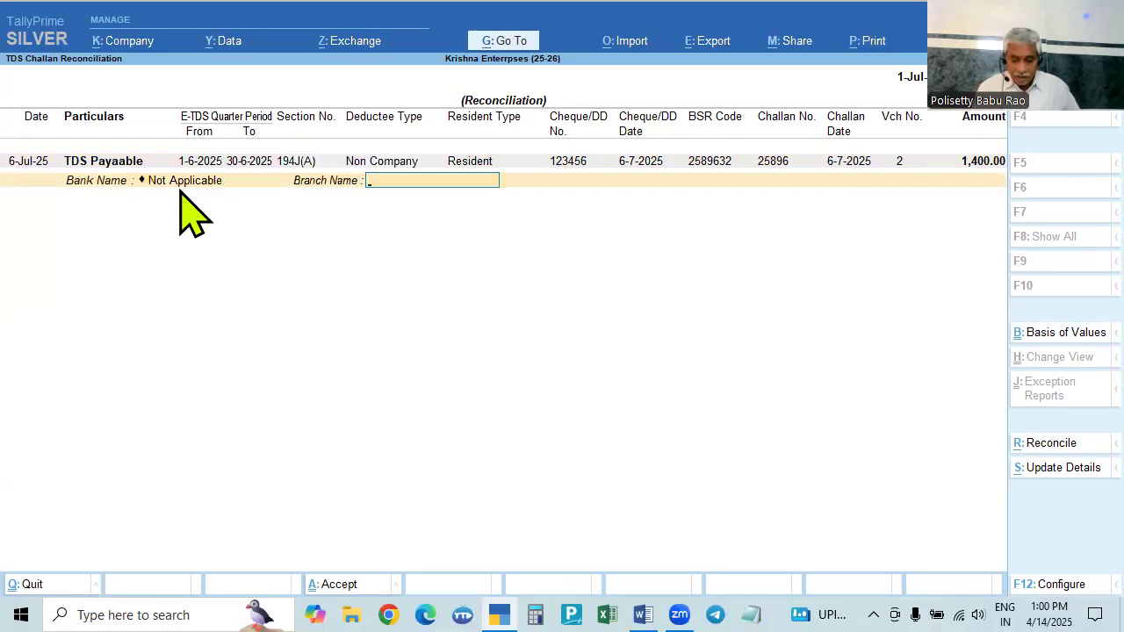
pyautogui.press('BackSpace')
pyautogui.press('Down')
pyautogui.press('Return')
pyautogui.write('S')
pyautogui.press('BackSpace')
pyautogui.write('A')
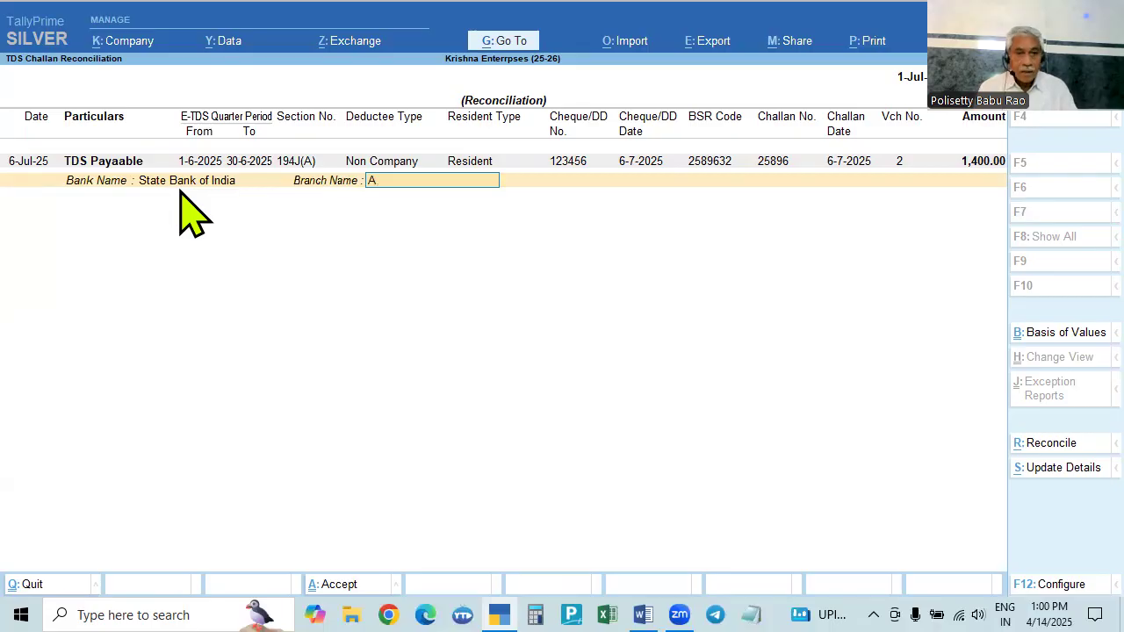
pyautogui.write(',meert')
pyautogui.press('BackSpace')
pyautogui.write('[Et')
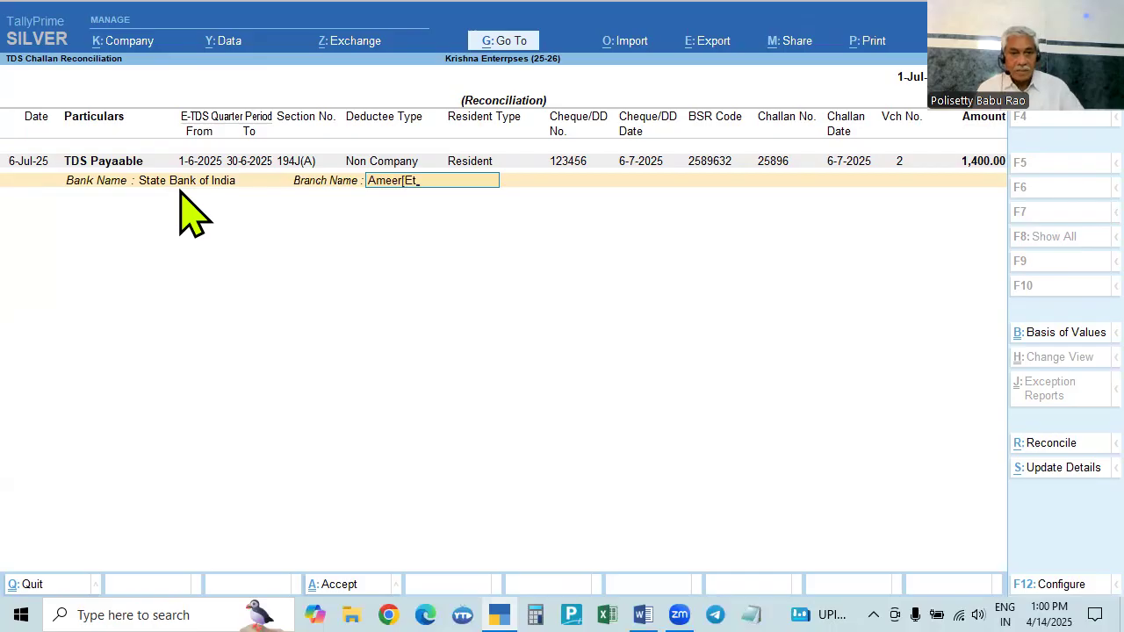
pyautogui.press('BackSpace')
pyautogui.press('BackSpace')
pyautogui.press('BackSpace')
pyautogui.write('pet')
pyautogui.press('Return')
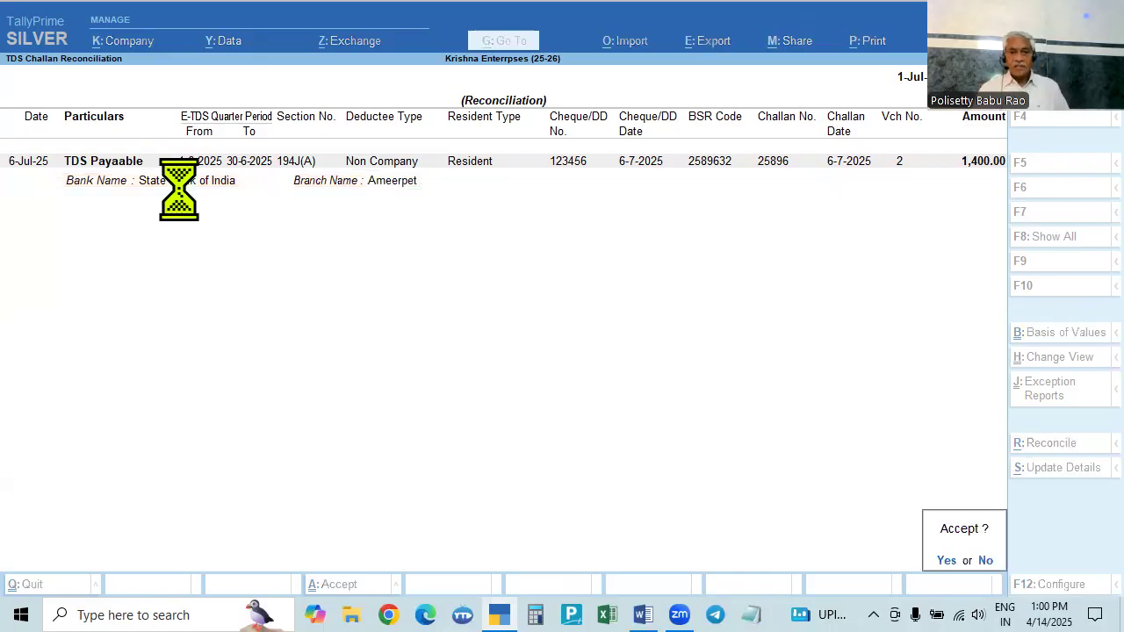
pyautogui.press('Return')
# - Reopen Form 26Q and start its report period from 1-4-2025
pyautogui.press('Escape')
pyautogui.press('Down')
pyautogui.press('Down')
pyautogui.press('Up')
pyautogui.press('Return')
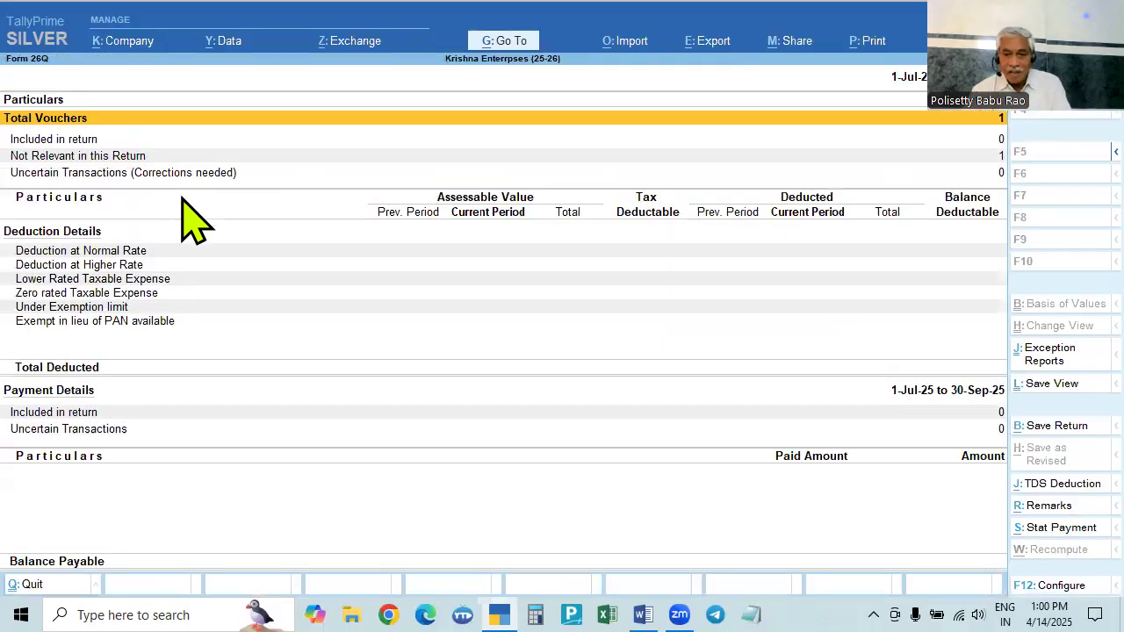
pyautogui.press('F2')
pyautogui.write('1.4')
pyautogui.press('Return')
# - Set the Form 26Q period to 1-4-2025 through 6-7-2025 and review the 1,400 194J(A) payment
pyautogui.write('30.9')
pyautogui.press('Return')
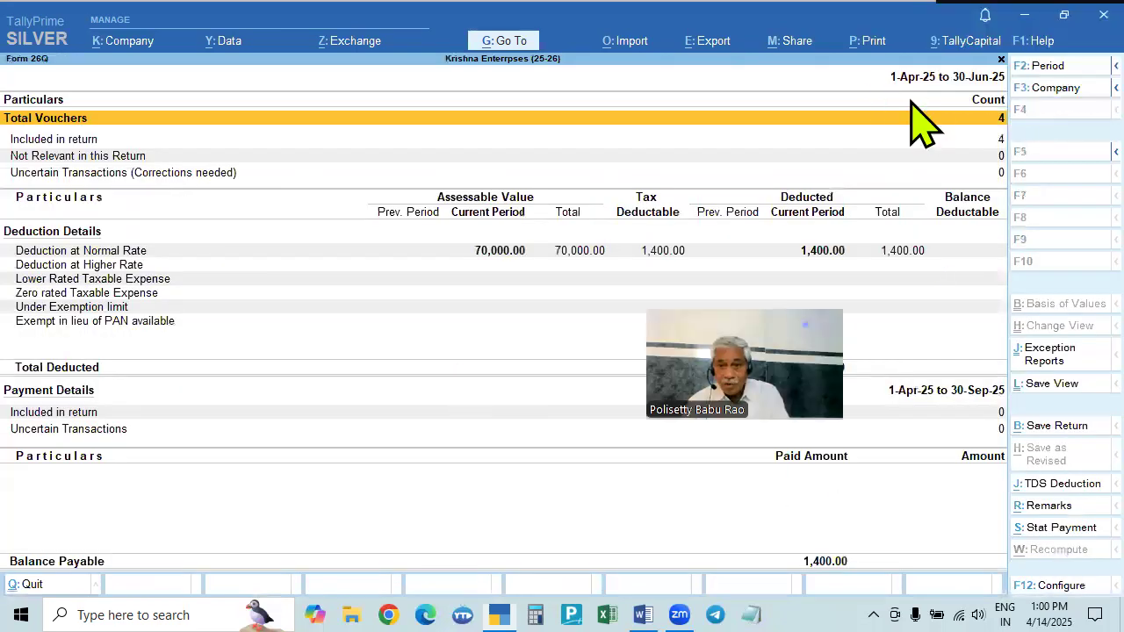
pyautogui.press('F2')
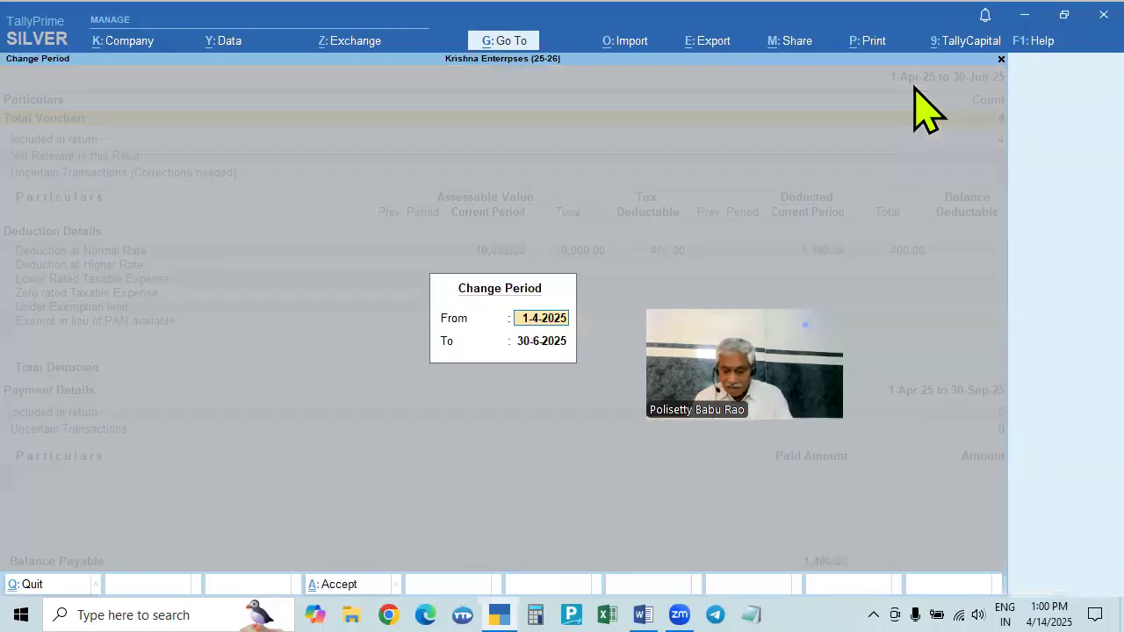
pyautogui.press('Return')
pyautogui.write('6-7')
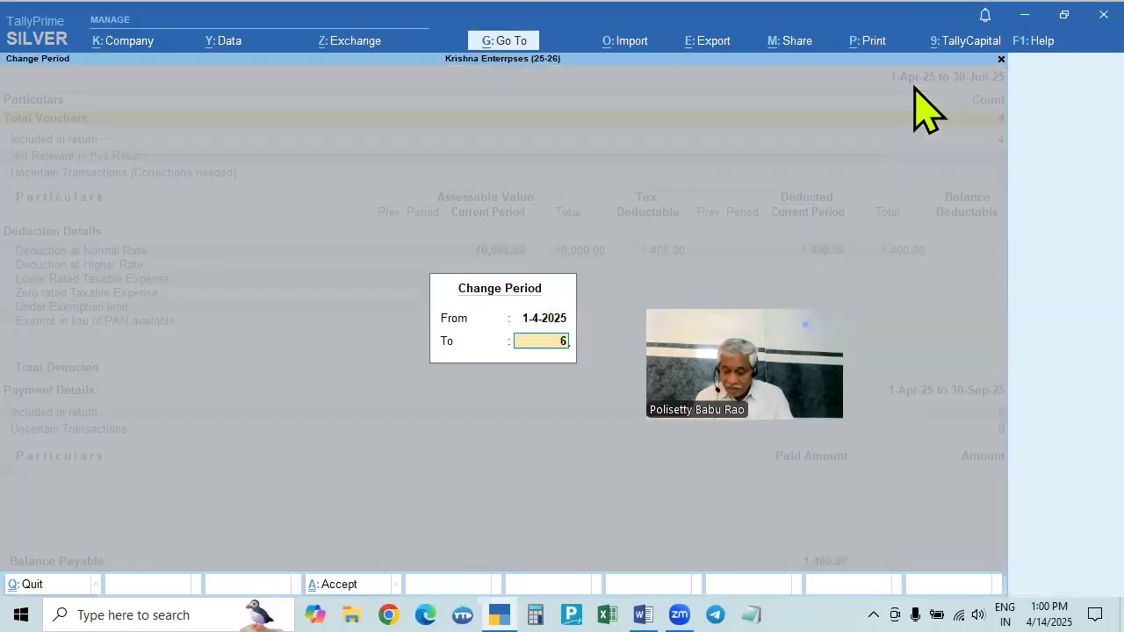
pyautogui.press('Return')
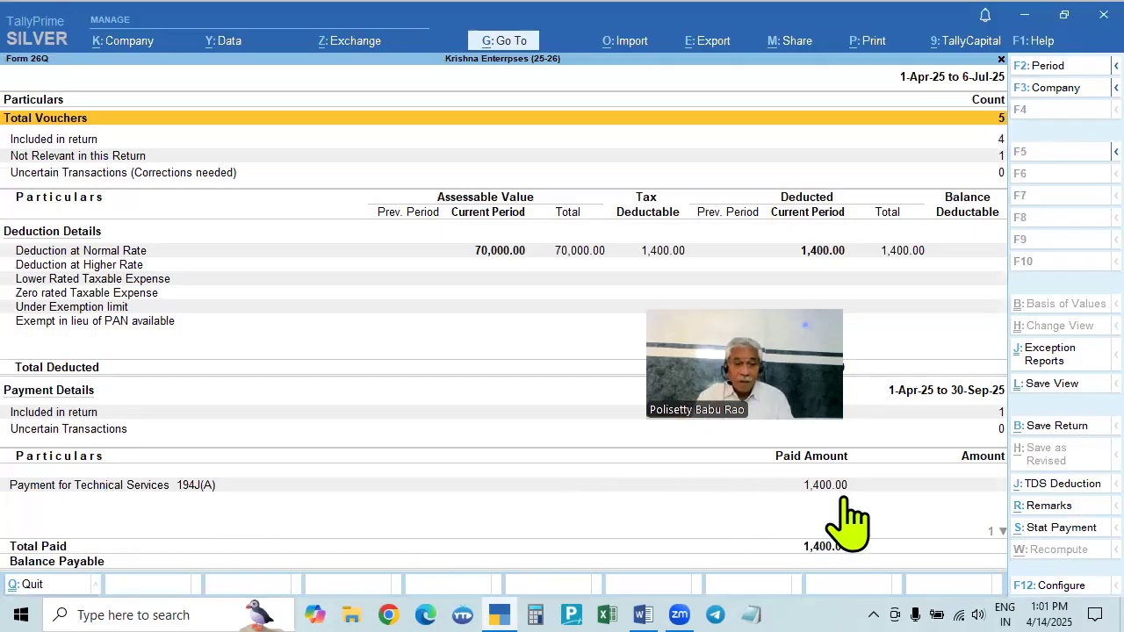
pyautogui.press('Escape')
pyautogui.press('Escape')
pyautogui.press('Escape')
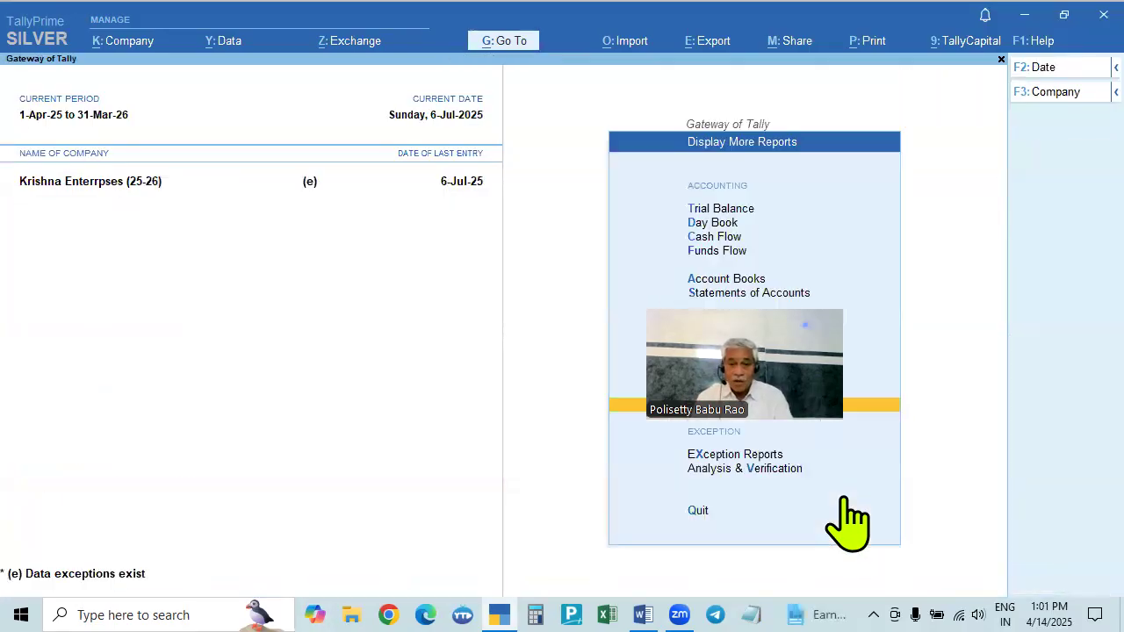
# - Go through Statutory Reports > TDS Reports to reopen Form 26Q, then back out to TDS Reports
pyautogui.click(812, 452)
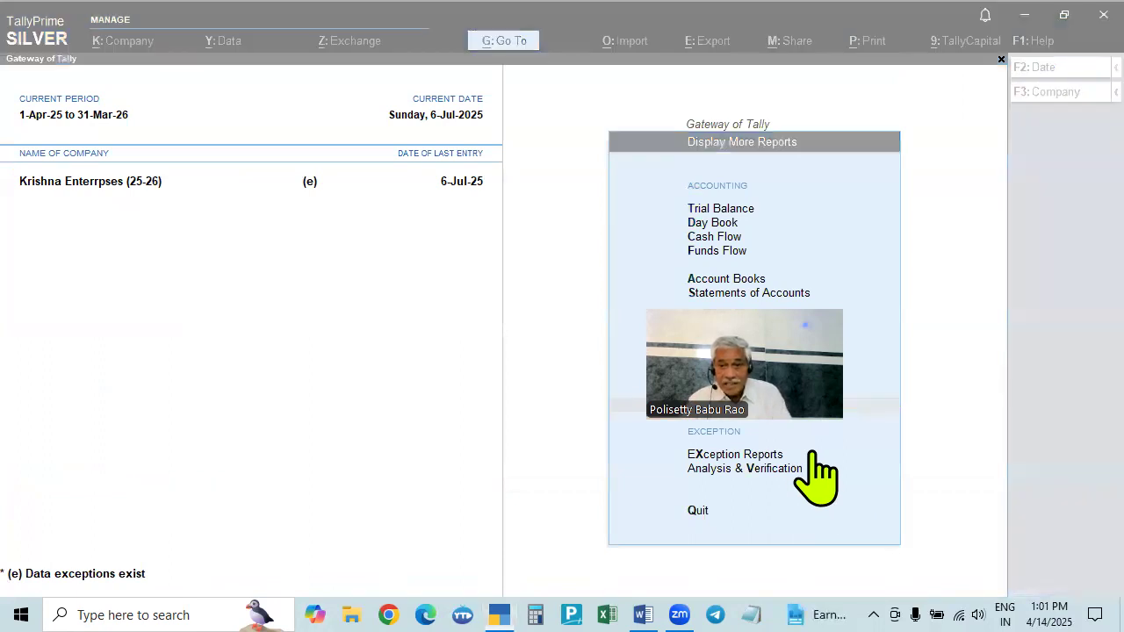
pyautogui.moveTo(1070, 78); pyautogui.dragTo(1067, 79)
pyautogui.click(941, 412)
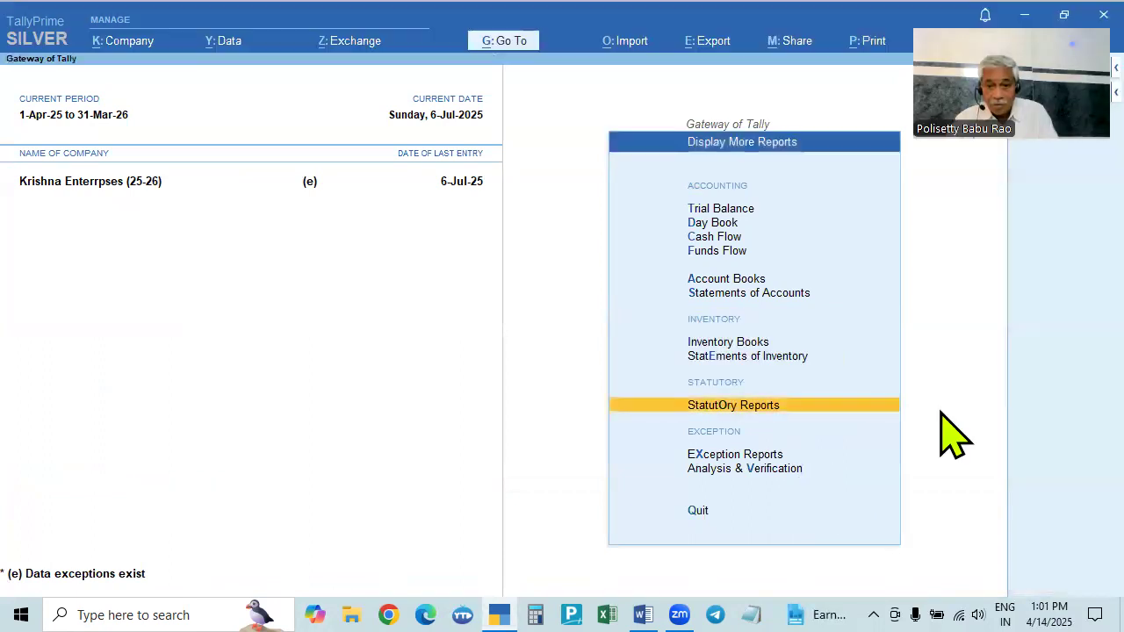
pyautogui.press('Return')
pyautogui.press('Down')
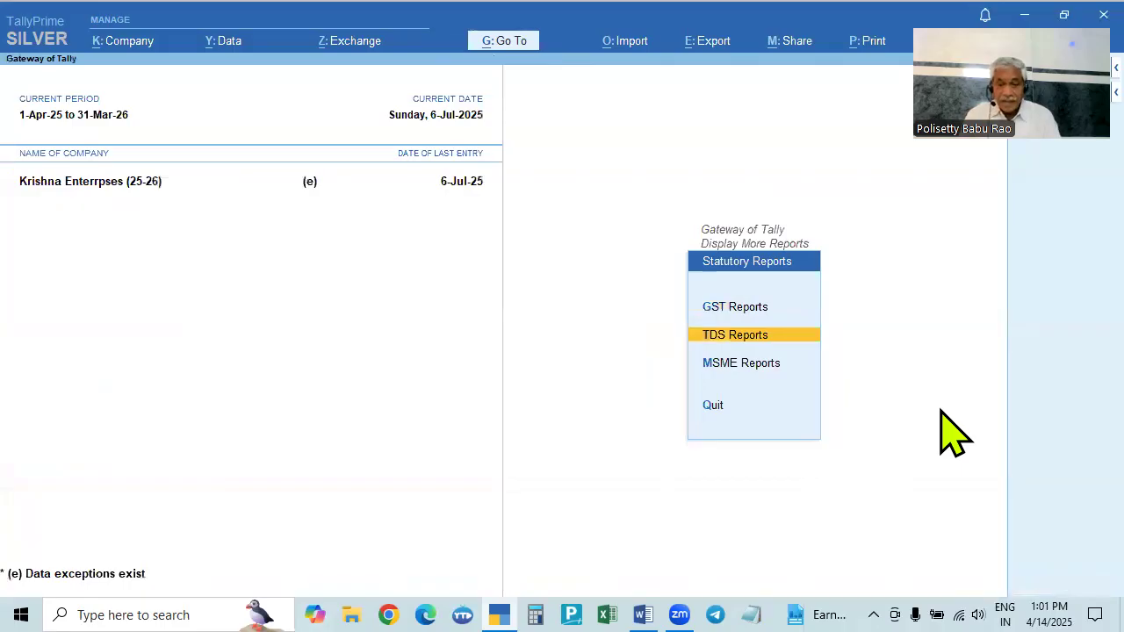
pyautogui.press('Return')
pyautogui.press('Down')
pyautogui.press('Down')
pyautogui.press('Up')
pyautogui.press('Return')
pyautogui.press('Escape')
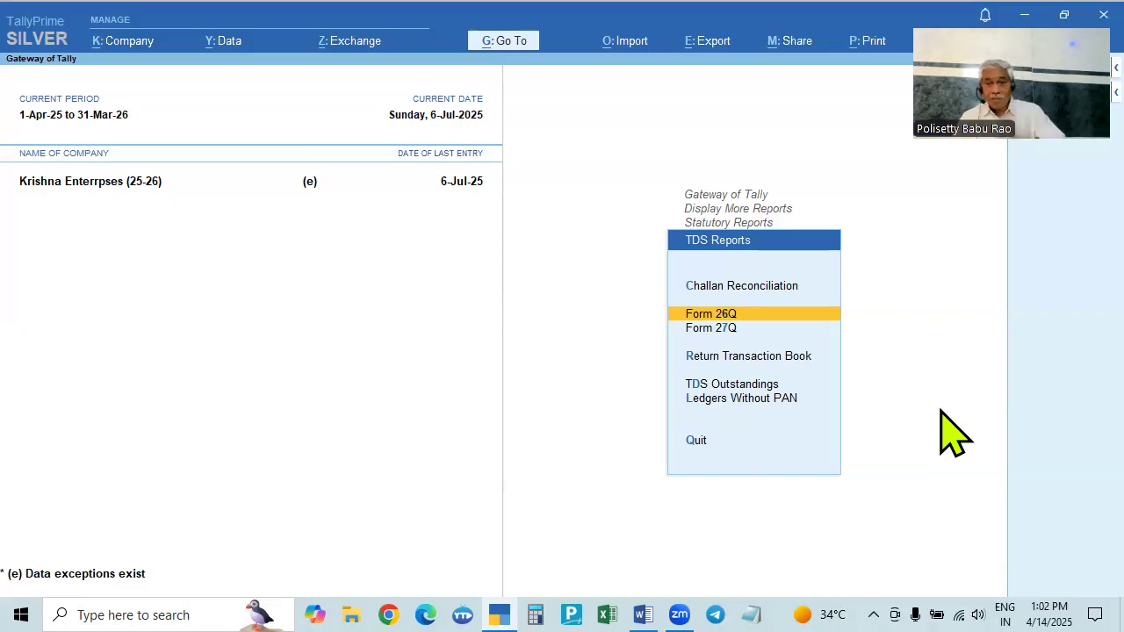
# - Confirm Challan Reconciliation has no pending challans, then back out to the Gateway of Tally
pyautogui.press('Up')
pyautogui.press('Return')
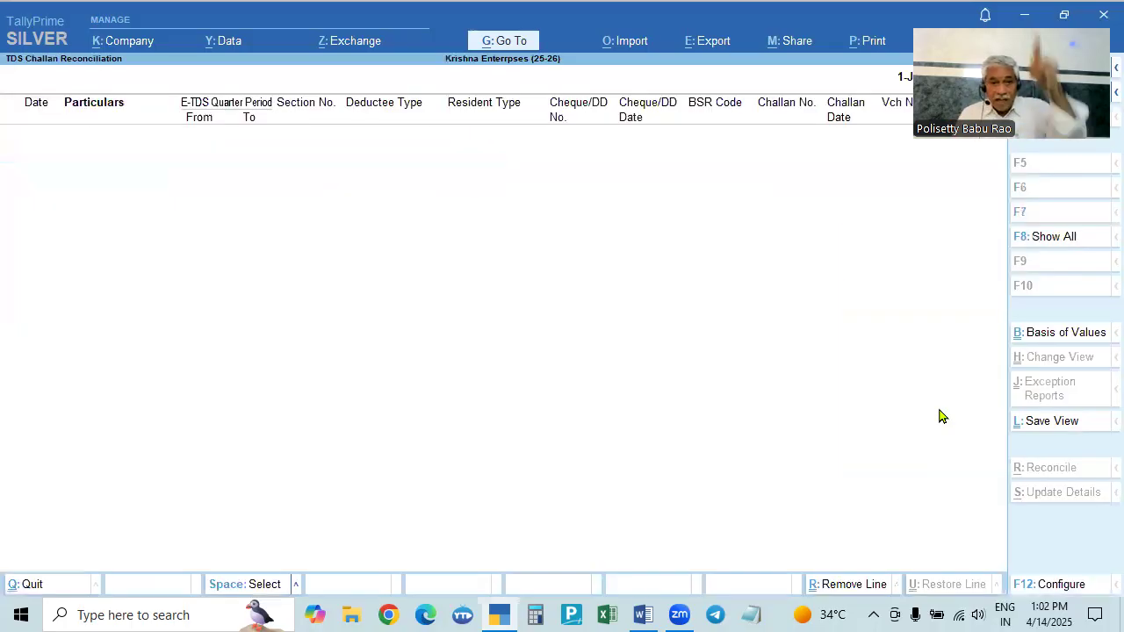
pyautogui.press('Escape')
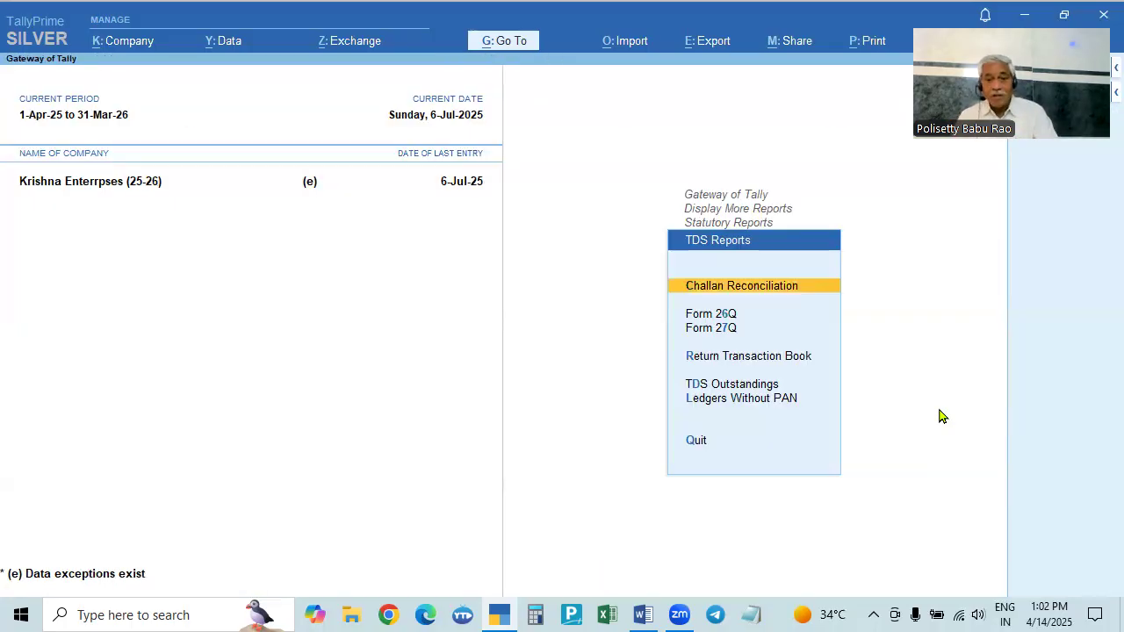
pyautogui.press('Escape')
pyautogui.press('Escape')
pyautogui.press('Escape')
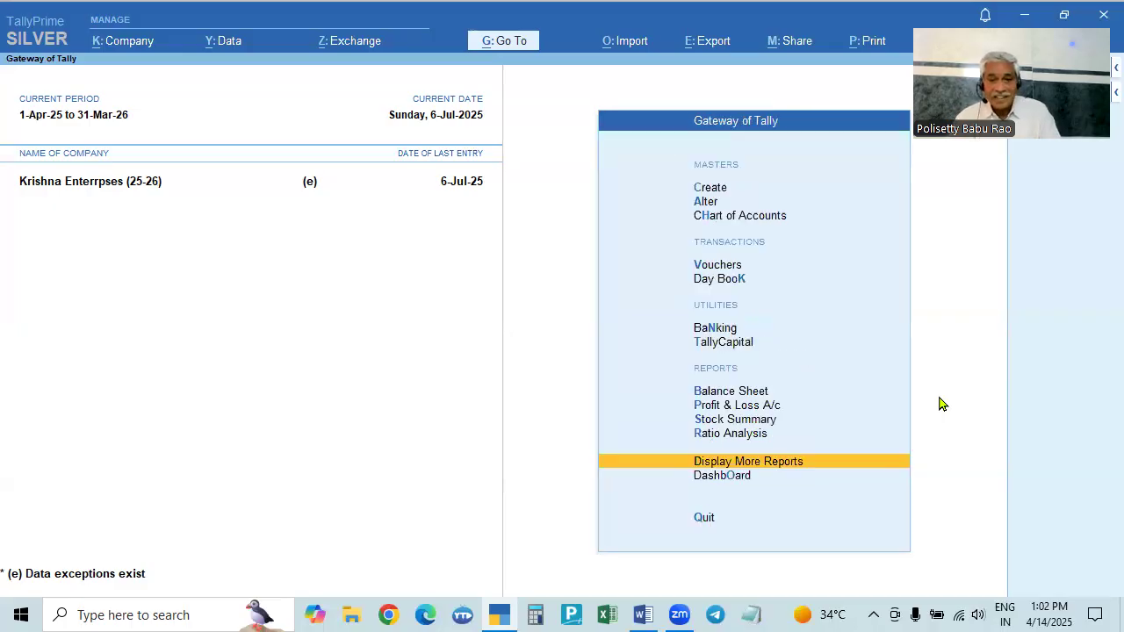
pyautogui.press('Escape')
pyautogui.press('Escape')
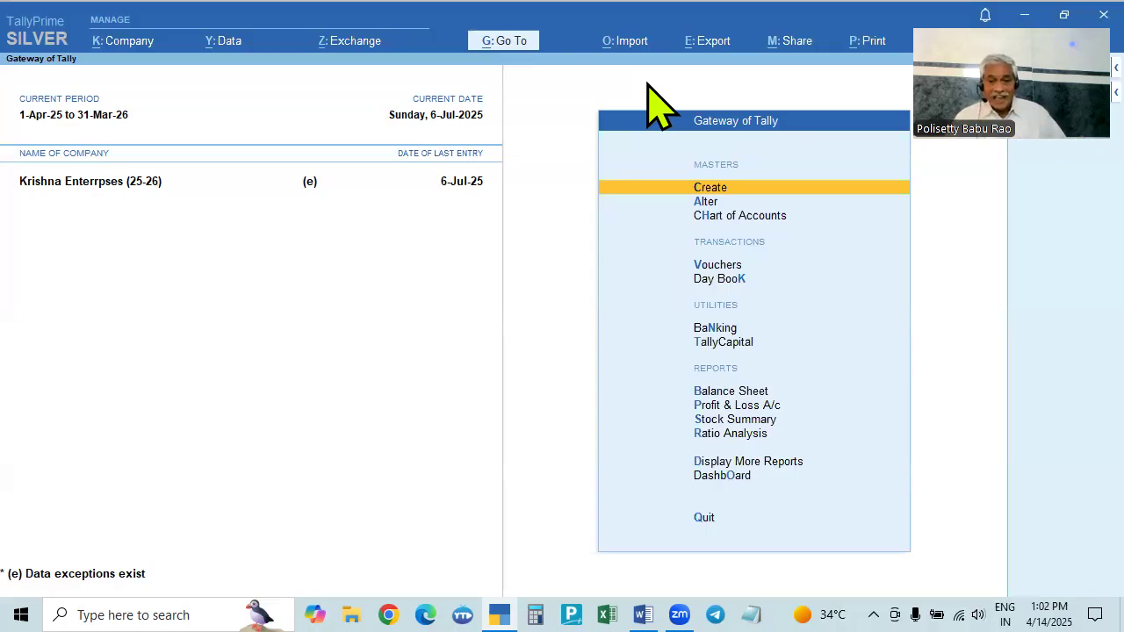
# - Switch to the Word TDS on Services sheet and scroll around the Sec. 194J problems
pyautogui.click(644, 614)
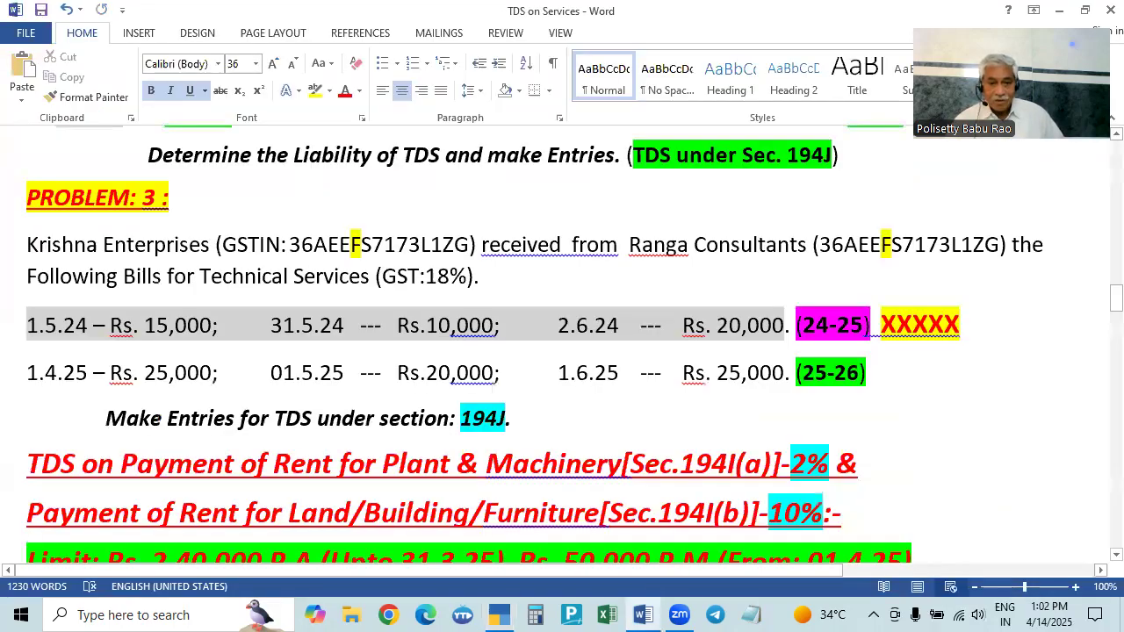
pyautogui.scroll(-4, 571, 431)
pyautogui.scroll(5, 571, 431)
pyautogui.scroll(3, 729, 560)
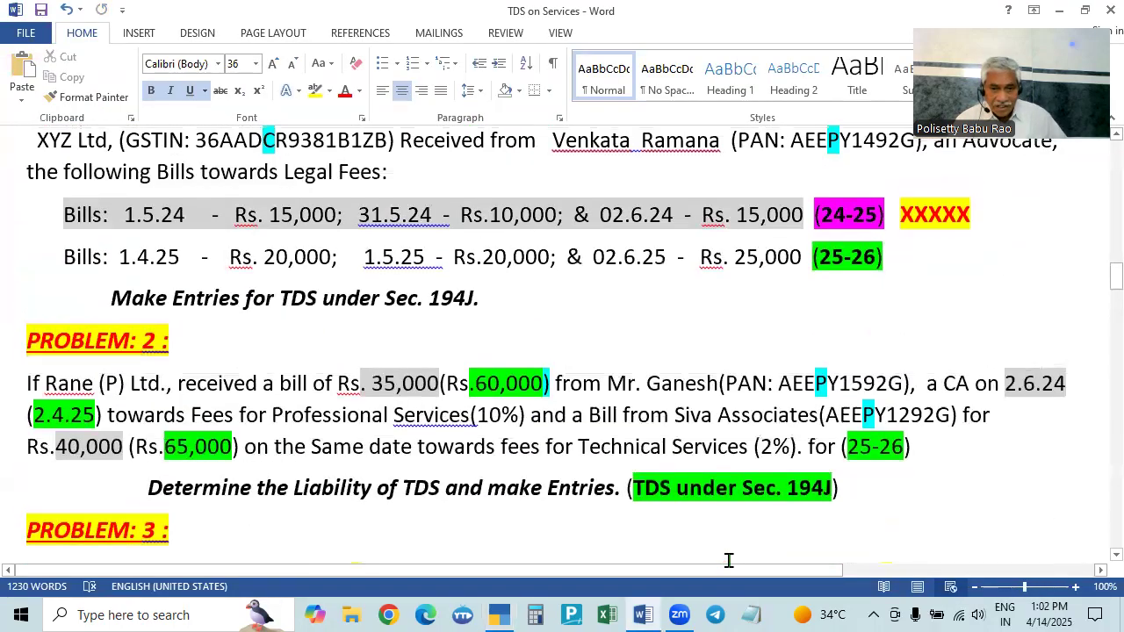
pyautogui.scroll(4, 728, 560)
pyautogui.scroll(-2, 273, 343)
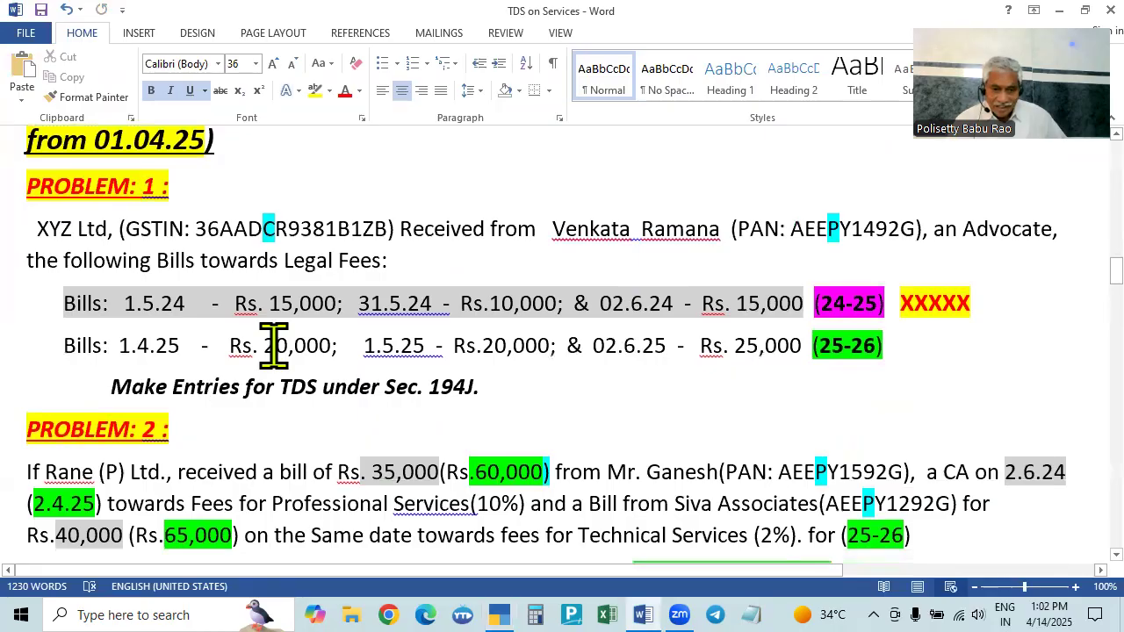
pyautogui.scroll(-4, 833, 343)
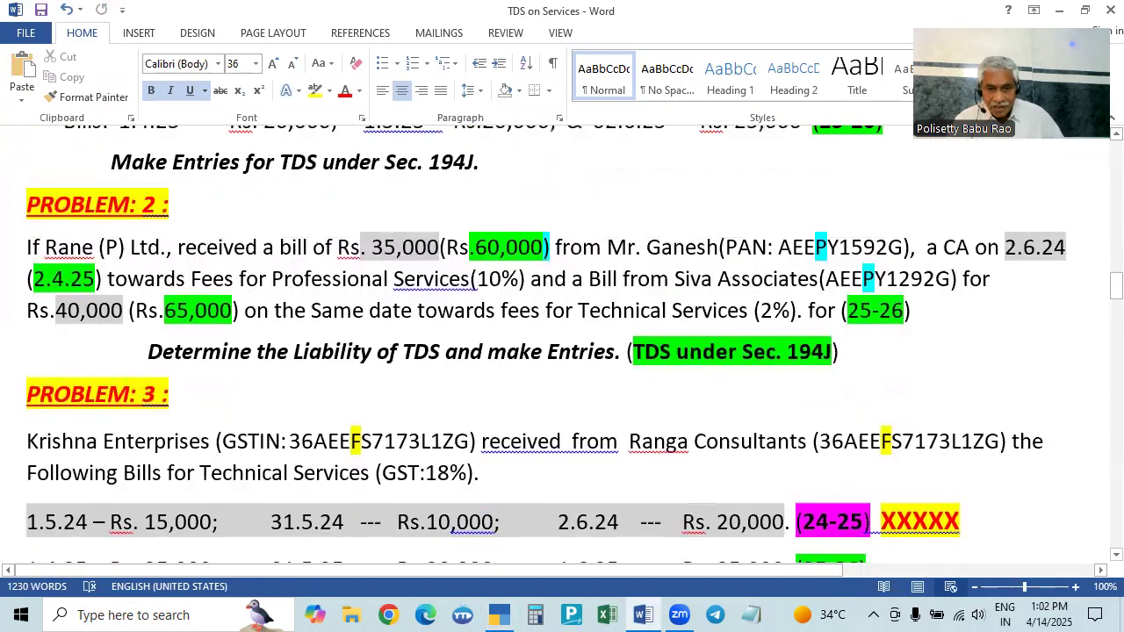
pyautogui.scroll(4, 609, 335)
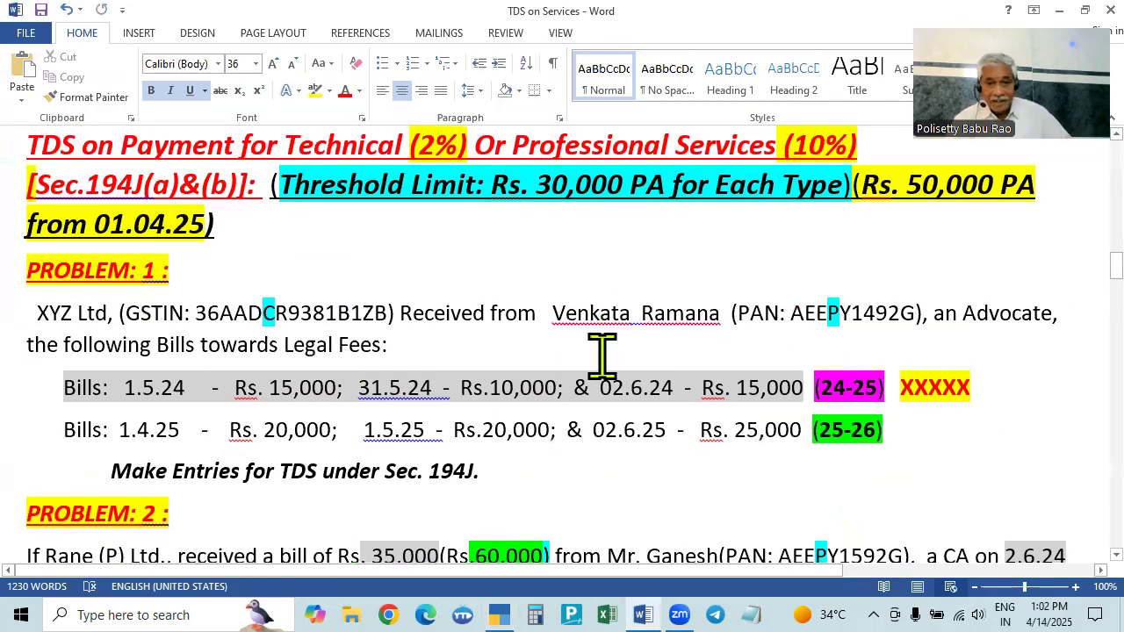
pyautogui.scroll(-1, 793, 243)
pyautogui.scroll(-1, 793, 243)
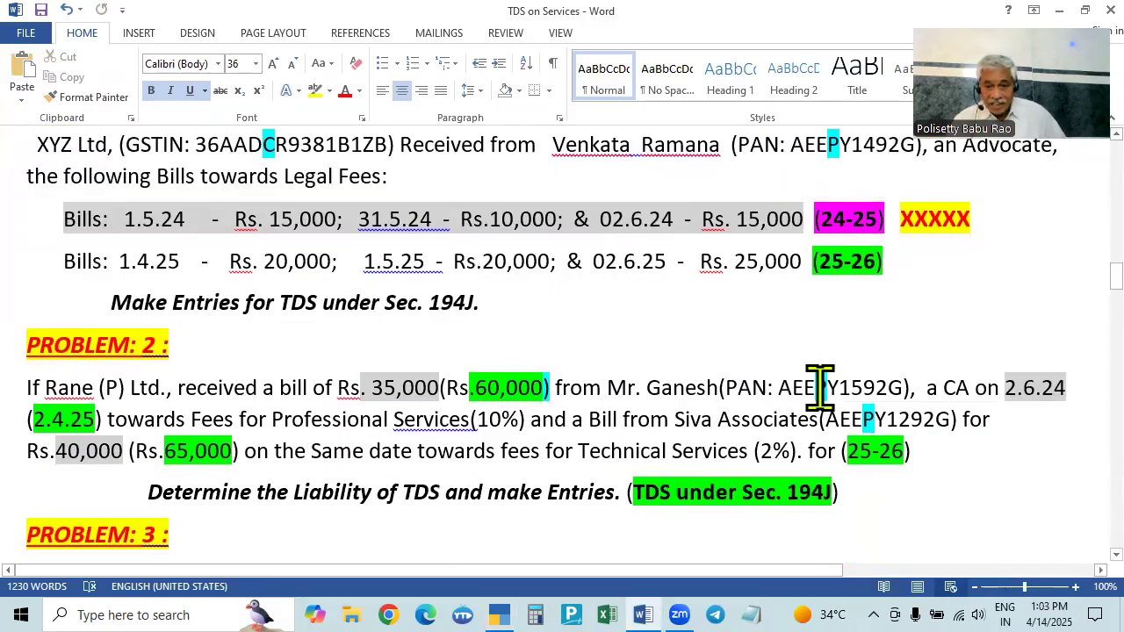
pyautogui.scroll(3, 822, 387)
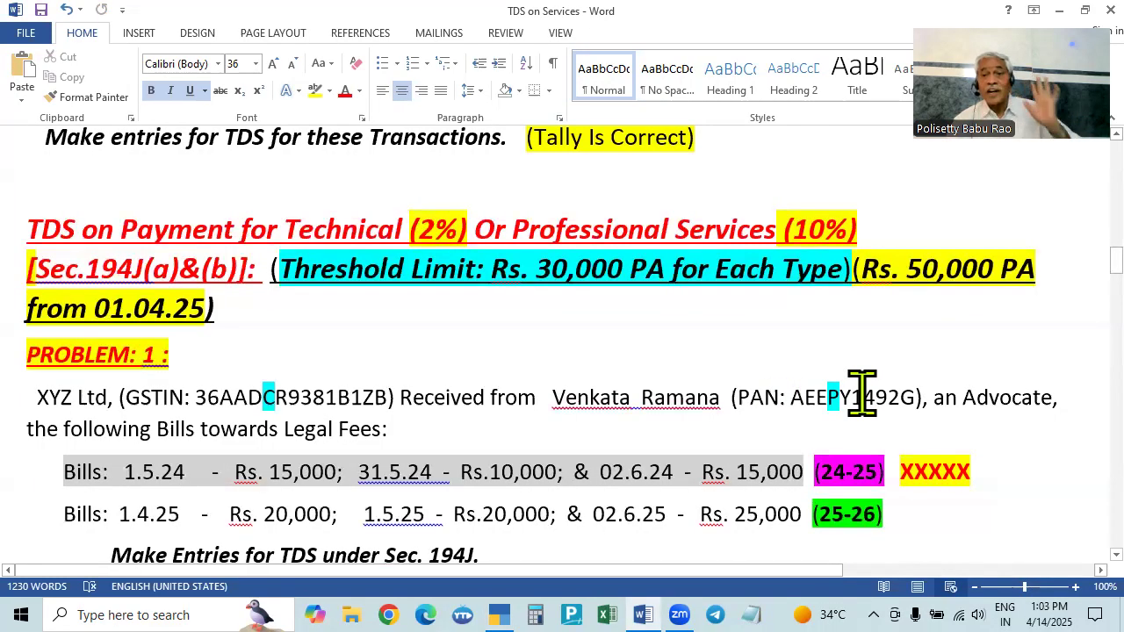
pyautogui.scroll(-1, 816, 384)
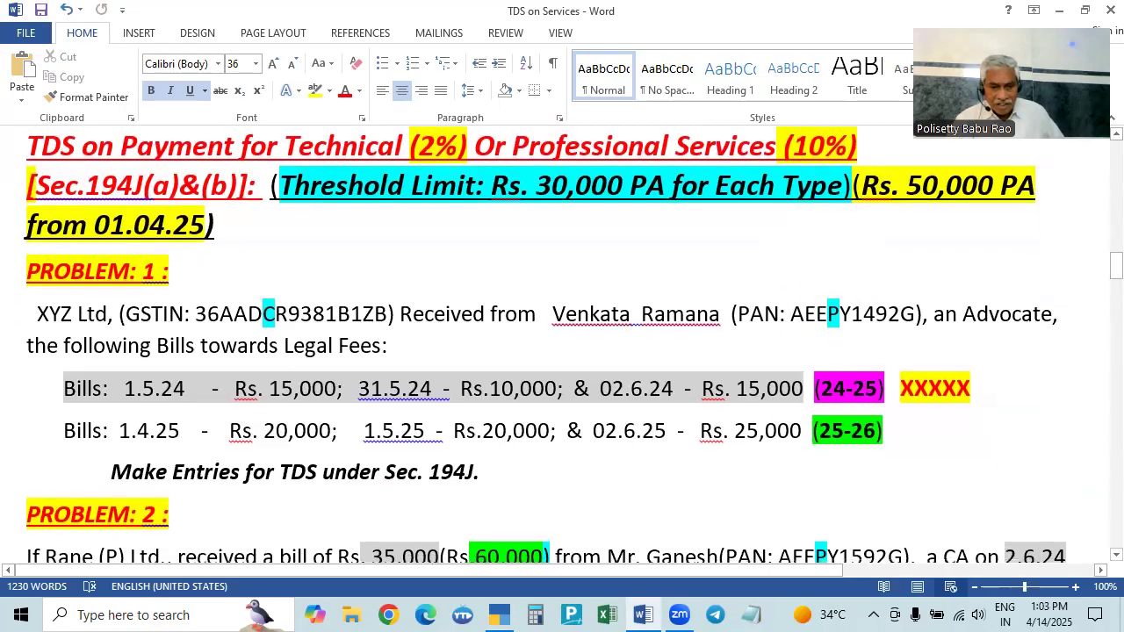
pyautogui.scroll(3, 606, 477)
pyautogui.scroll(15, 606, 477)
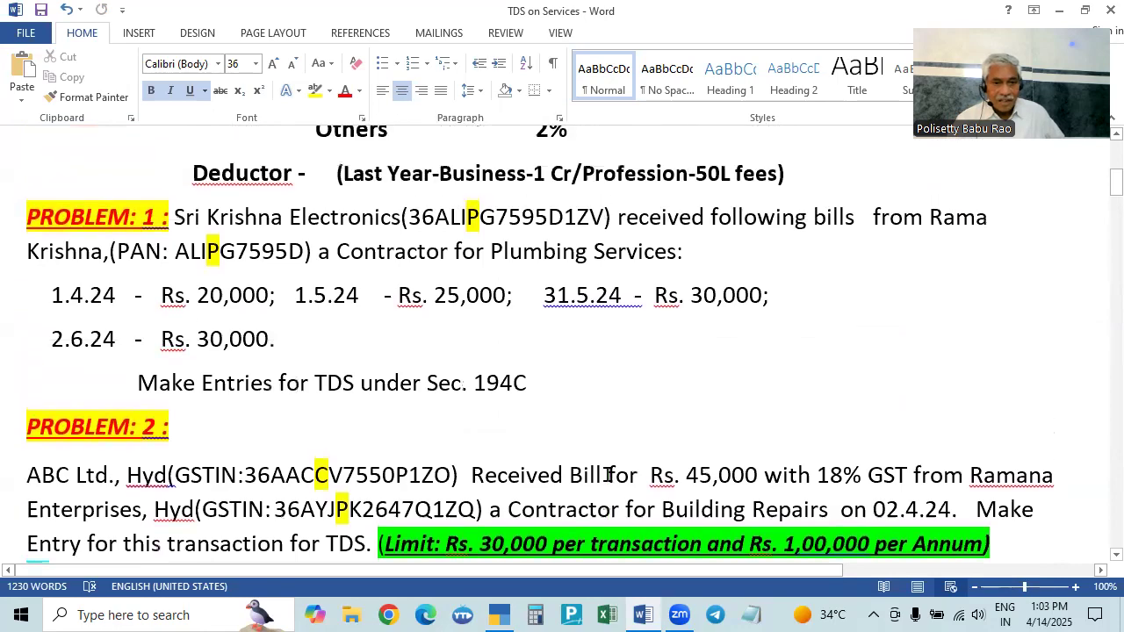
pyautogui.scroll(2, 607, 474)
pyautogui.scroll(1, 553, 325)
pyautogui.scroll(-8, 683, 404)
pyautogui.scroll(-10, 683, 404)
pyautogui.scroll(3, 685, 408)
pyautogui.scroll(-4, 614, 391)
pyautogui.scroll(3, 596, 384)
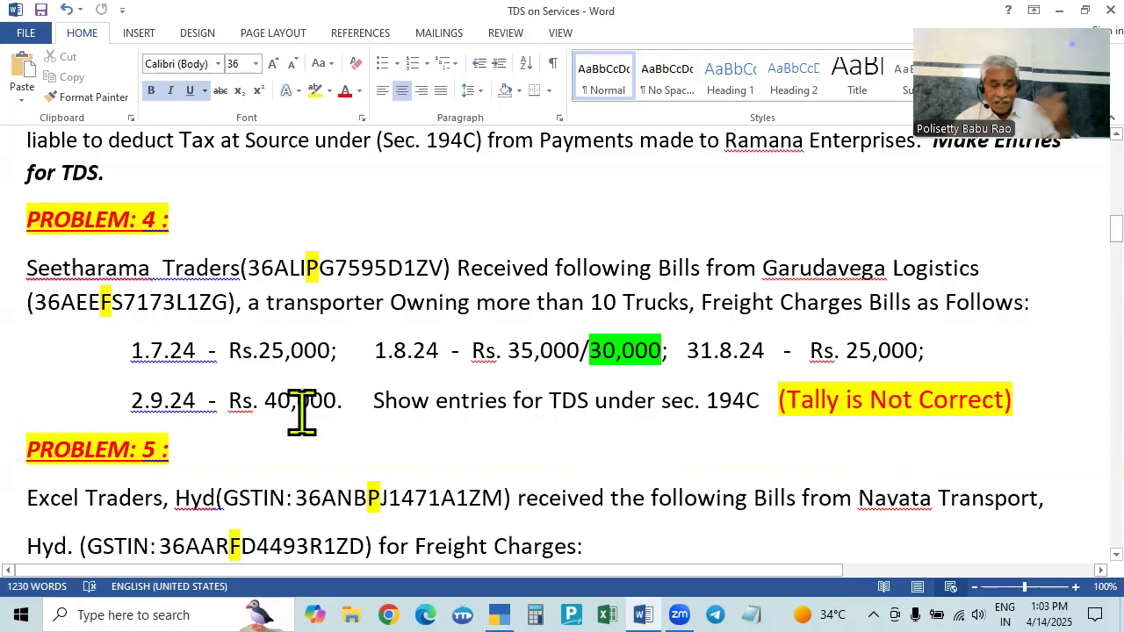
pyautogui.scroll(-3, 757, 389)
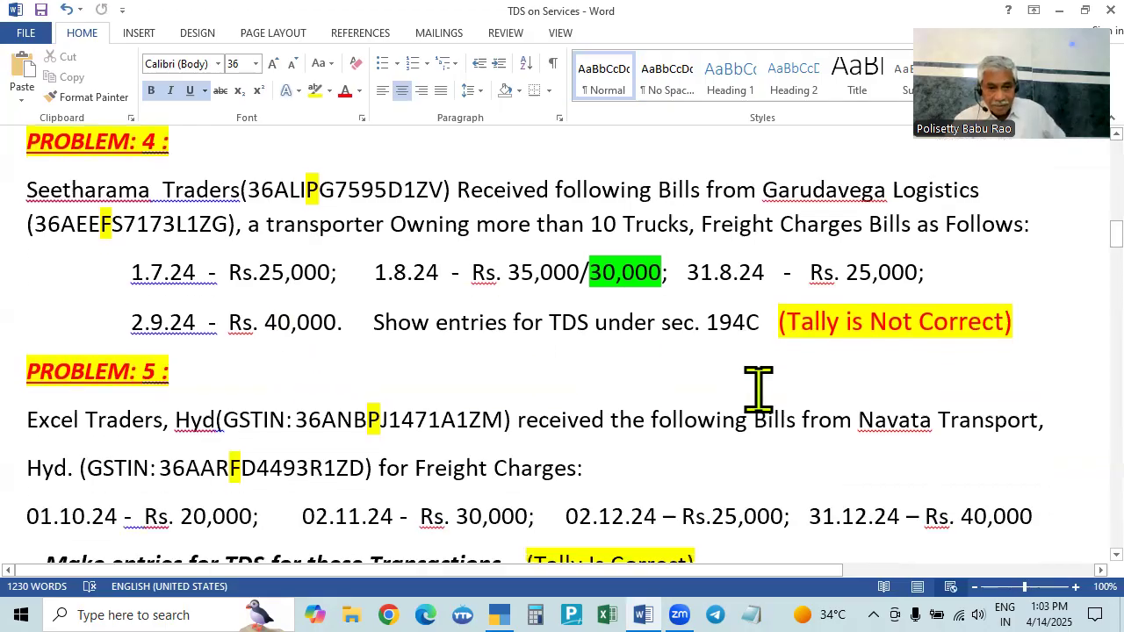
pyautogui.scroll(3, 614, 410)
pyautogui.scroll(1, 614, 410)
pyautogui.scroll(-3, 614, 409)
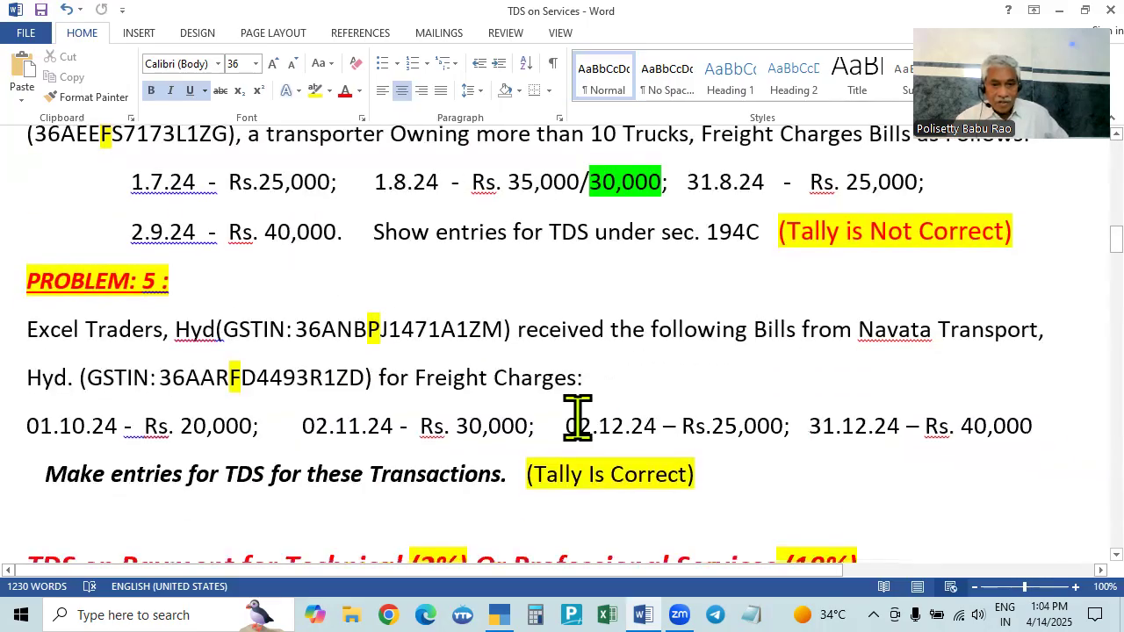
pyautogui.scroll(2, 767, 408)
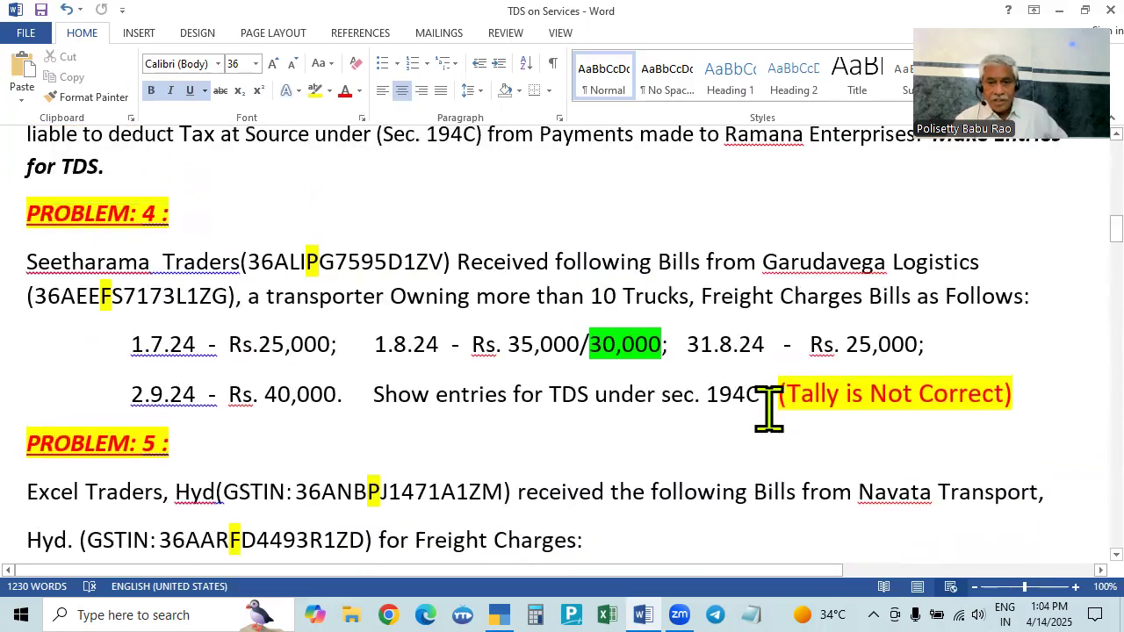
pyautogui.scroll(-2, 676, 413)
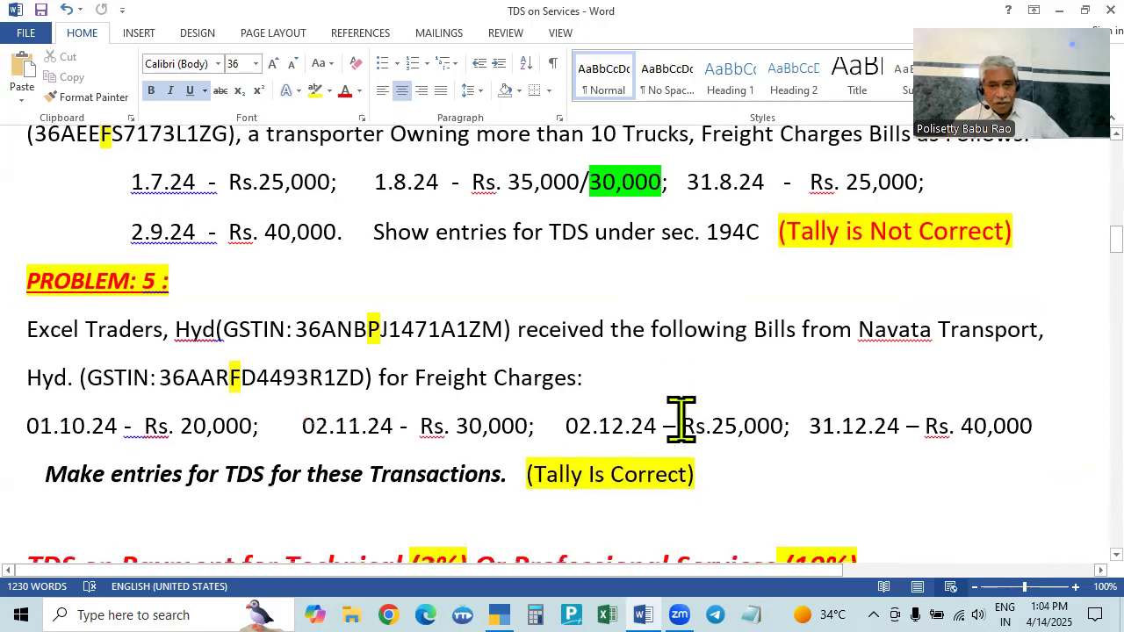
pyautogui.scroll(5, 657, 401)
pyautogui.scroll(3, 654, 399)
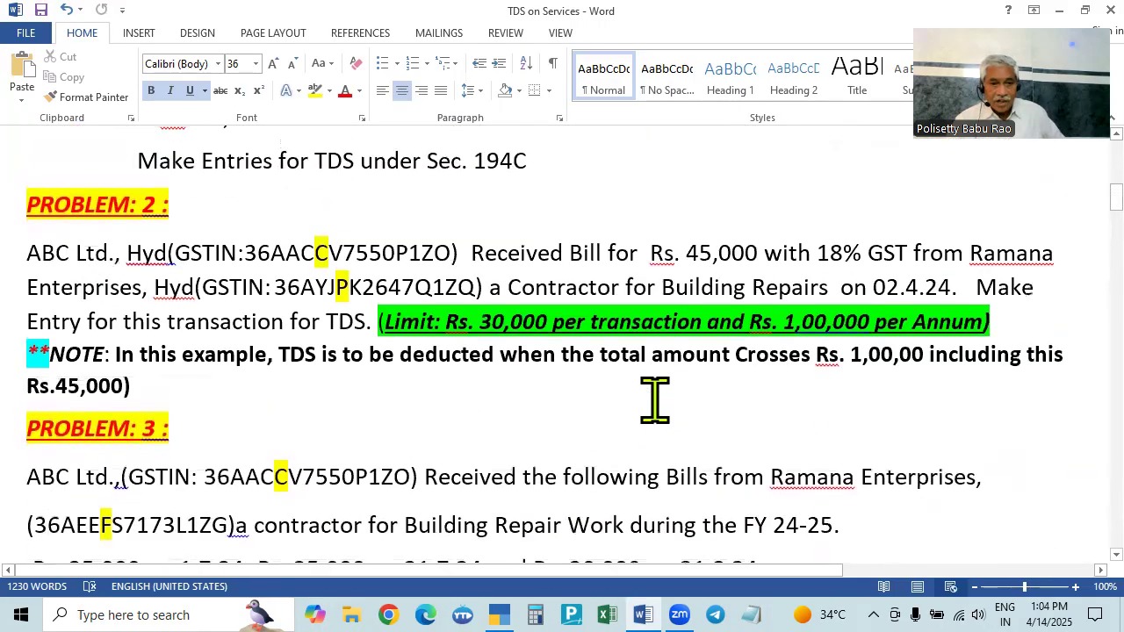
pyautogui.scroll(3, 520, 375)
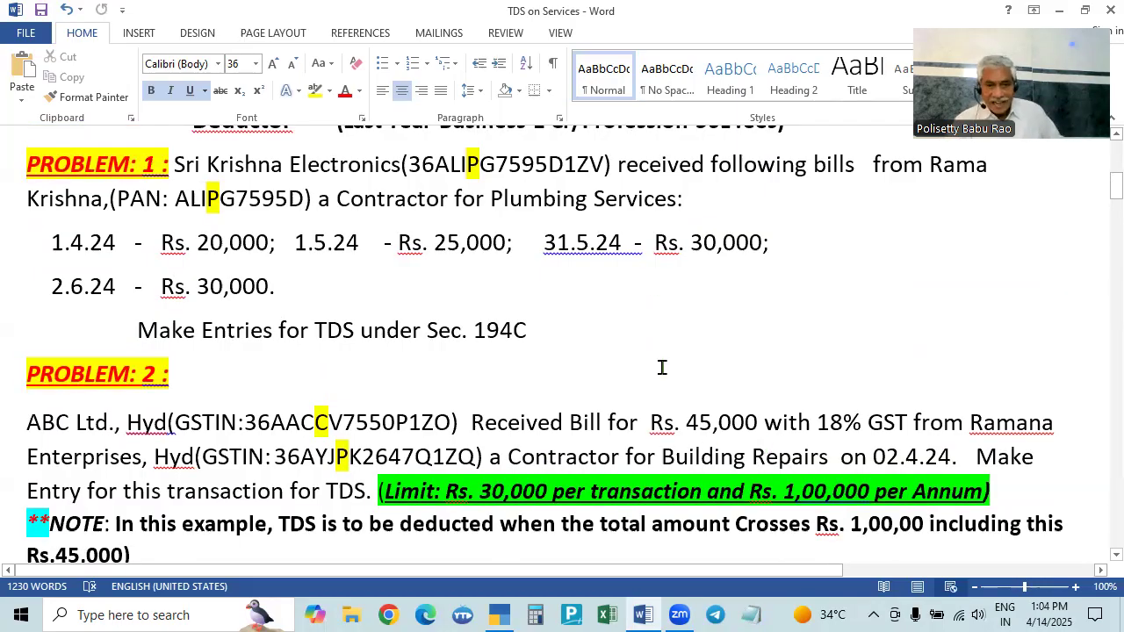
pyautogui.scroll(3, 662, 367)
pyautogui.scroll(-4, 662, 367)
pyautogui.scroll(3, 662, 406)
pyautogui.scroll(-10, 662, 409)
pyautogui.scroll(-6, 662, 408)
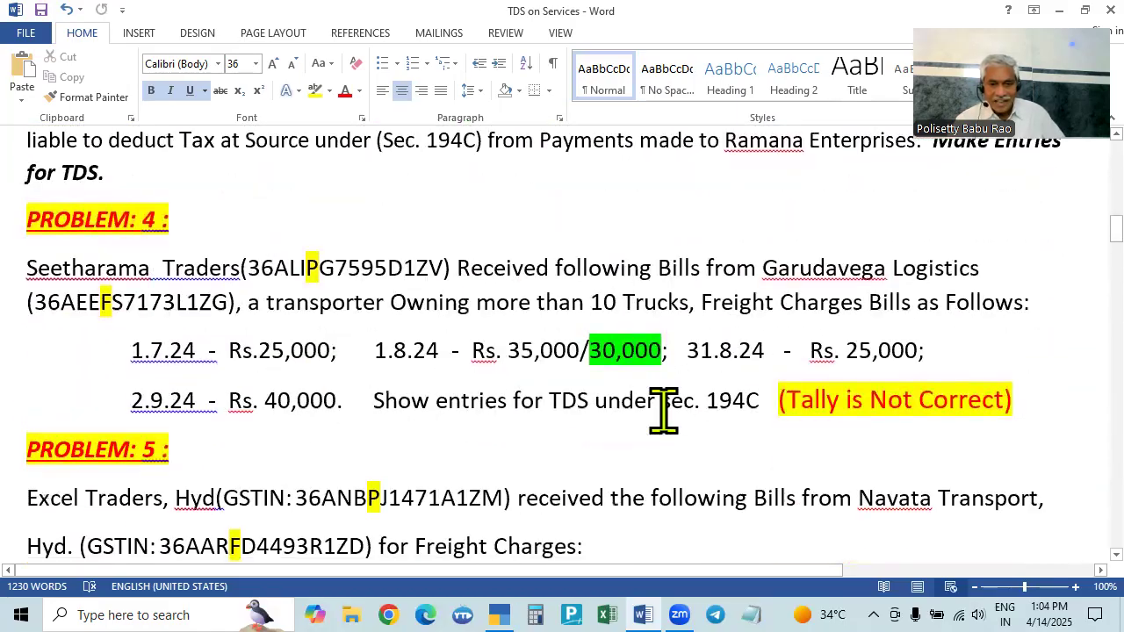
pyautogui.scroll(14, 658, 426)
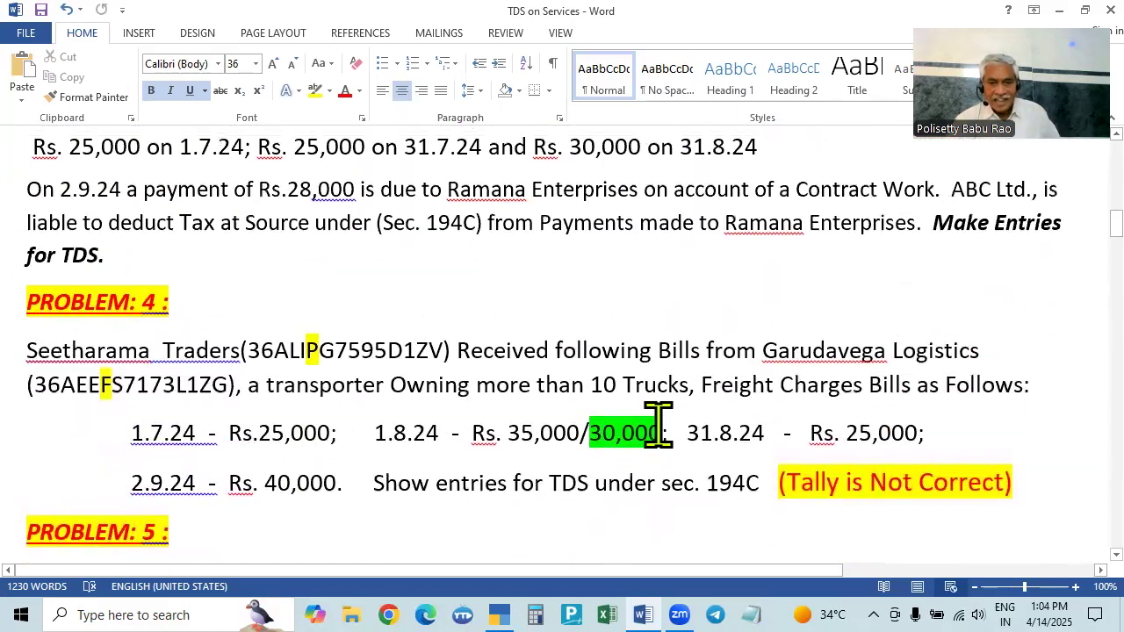
pyautogui.scroll(-8, 658, 426)
pyautogui.scroll(-3, 658, 425)
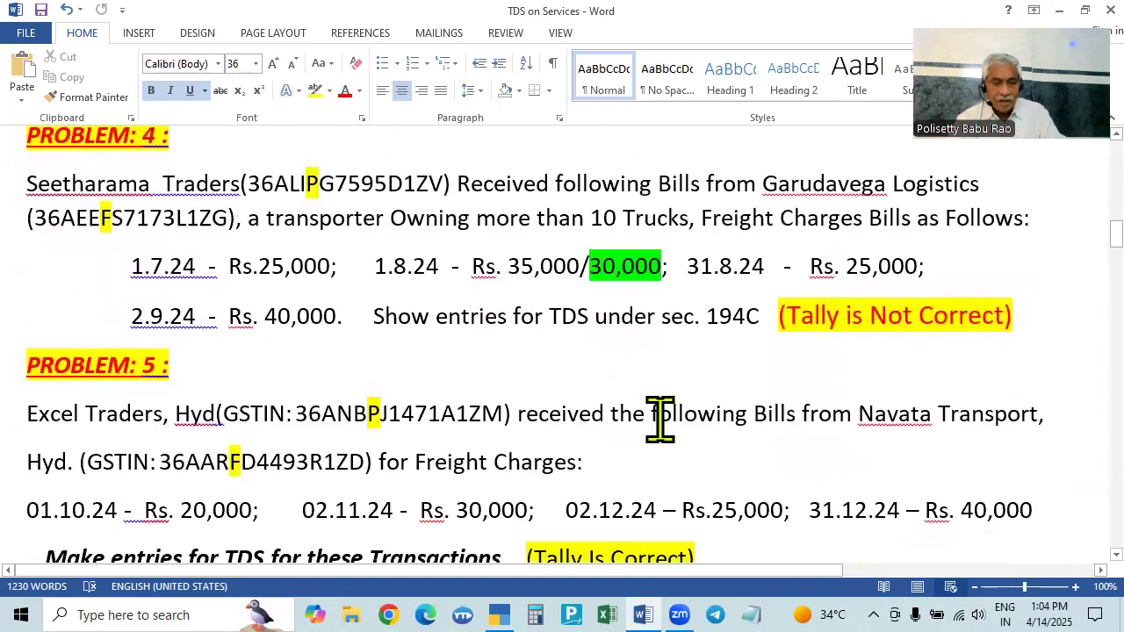
pyautogui.scroll(-8, 660, 420)
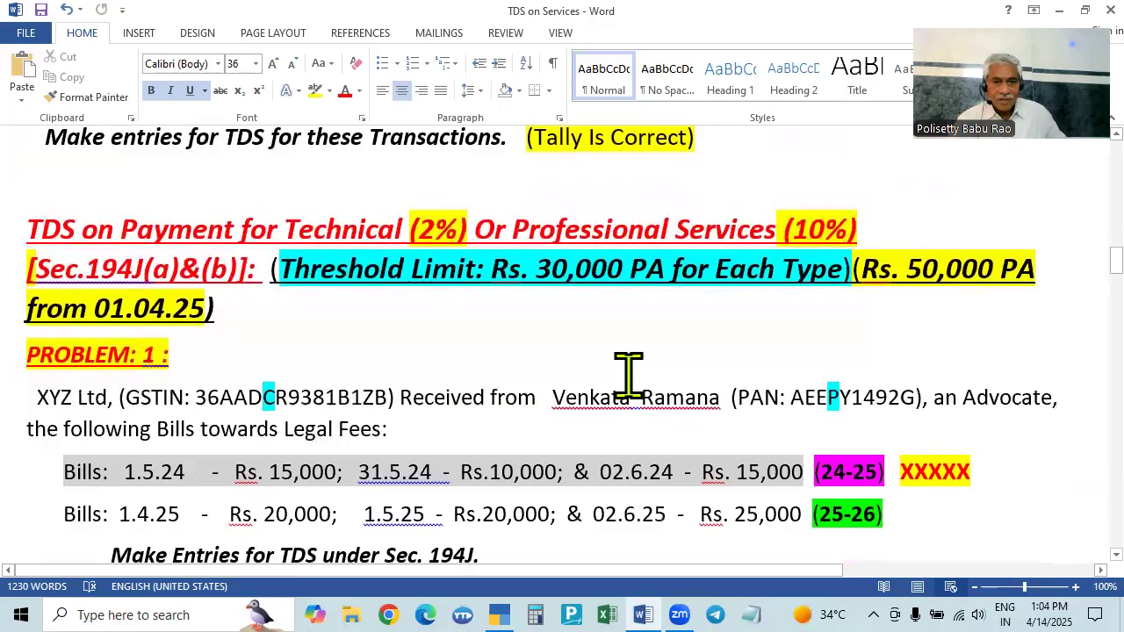
# - Scroll through Sec. 194J Problems 1 and 2, ending on the CA and technical services fees
pyautogui.scroll(-4, 641, 439)
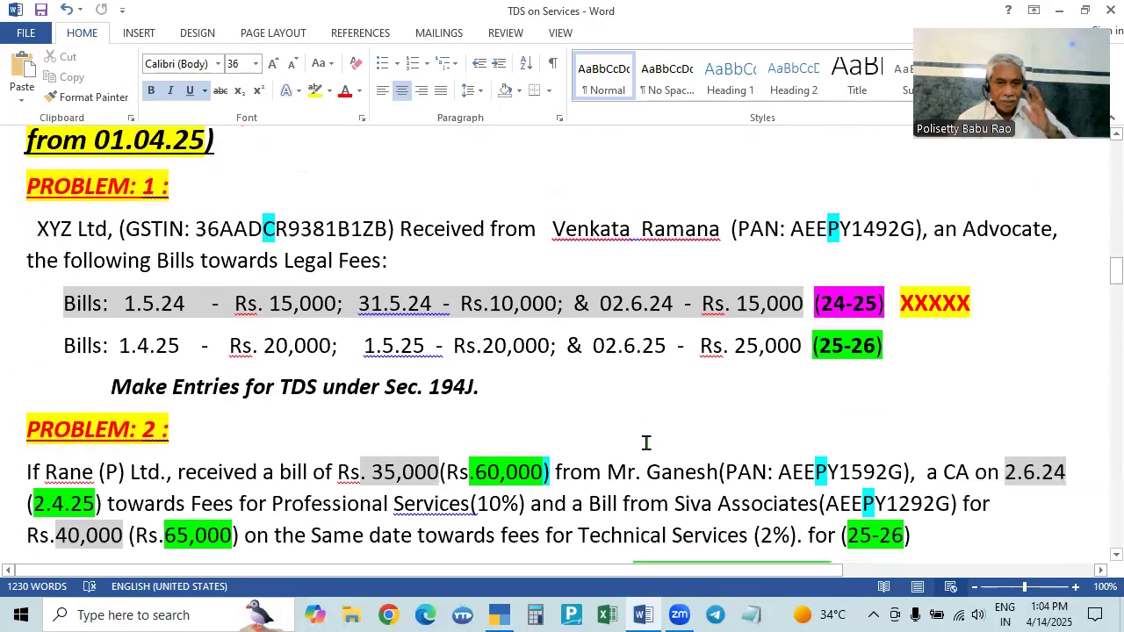
pyautogui.scroll(4, 641, 439)
pyautogui.scroll(-15, 665, 469)
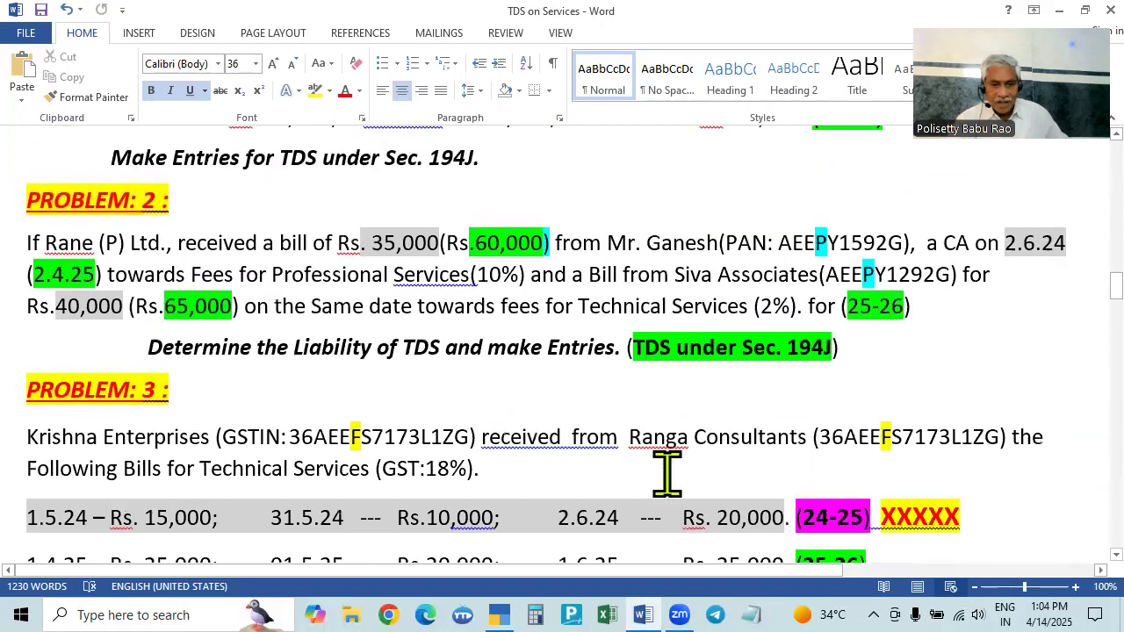
pyautogui.scroll(-1, 672, 354)
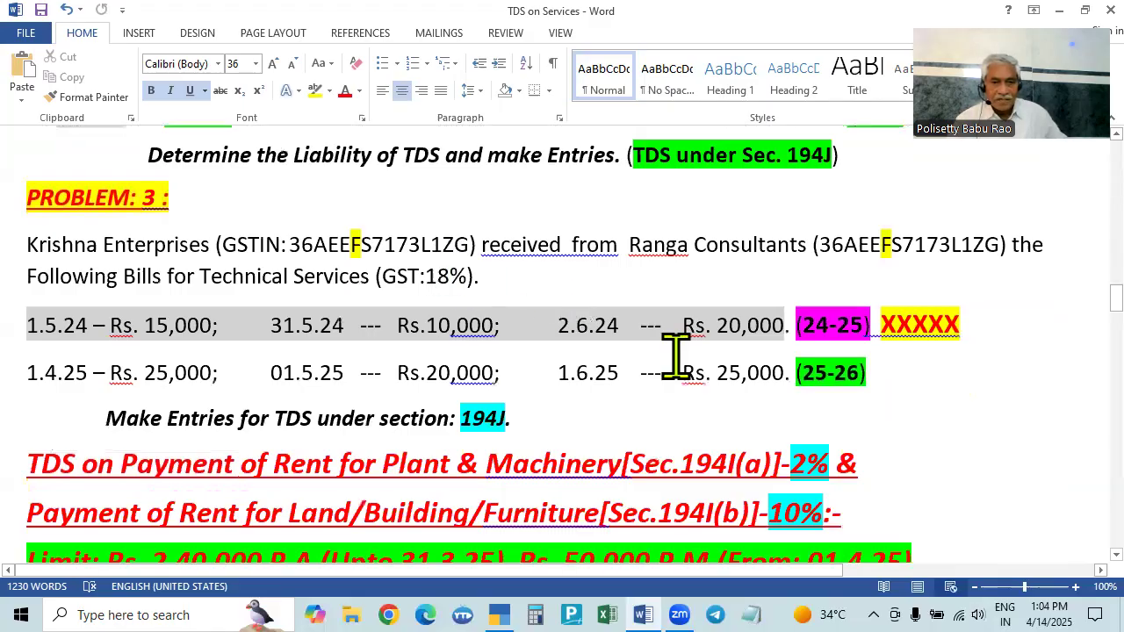
pyautogui.scroll(2, 672, 354)
pyautogui.scroll(10, 676, 356)
pyautogui.scroll(-3, 677, 356)
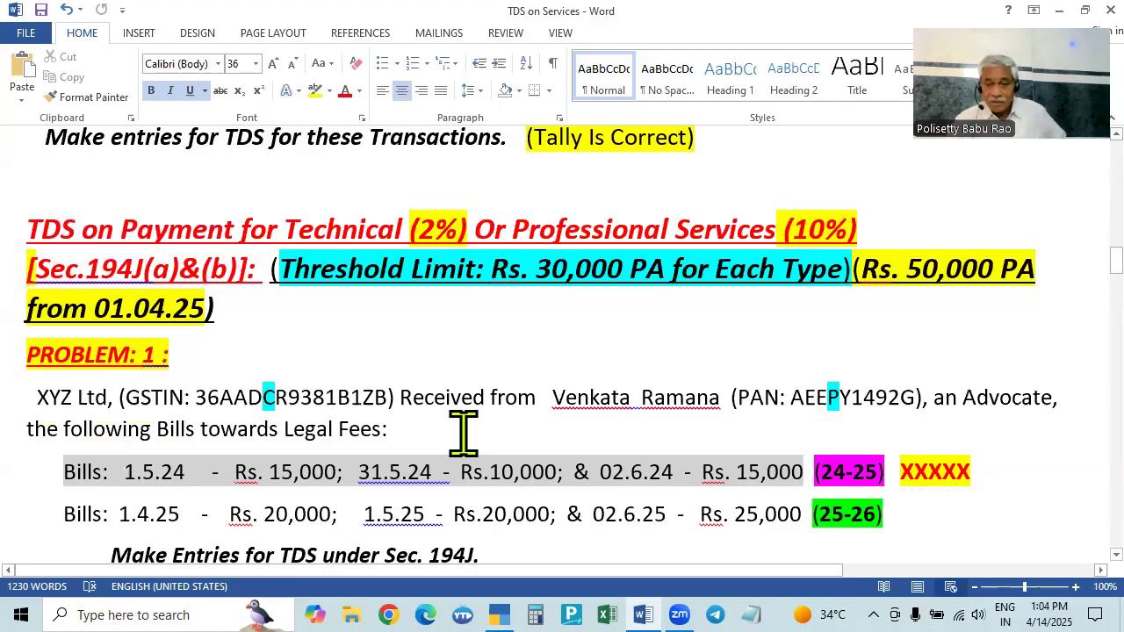
pyautogui.scroll(-2, 694, 447)
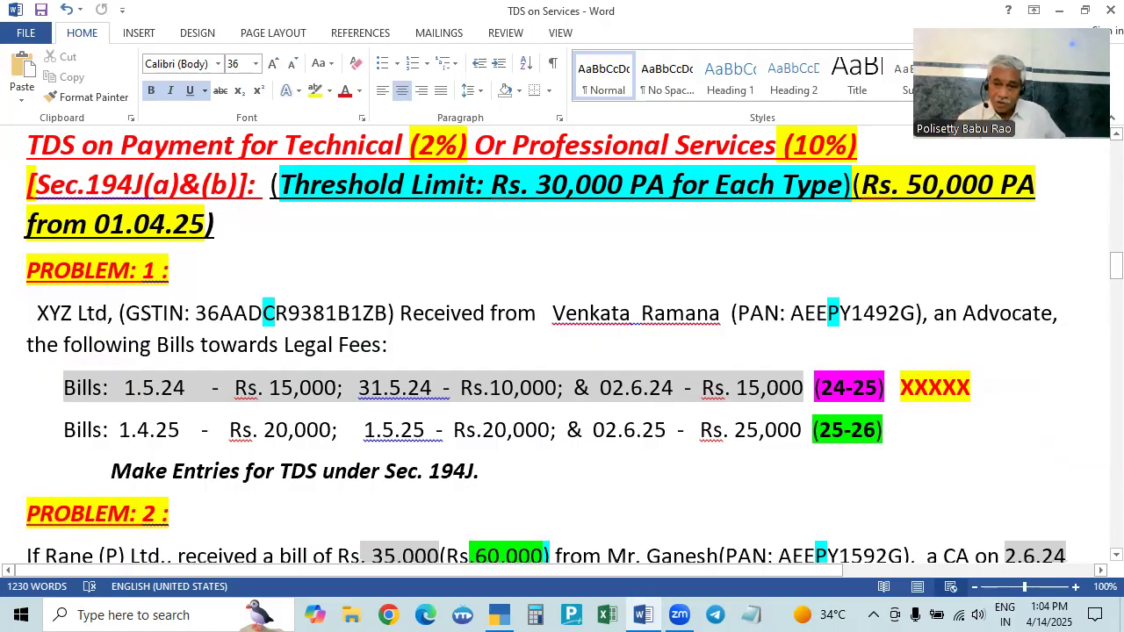
pyautogui.scroll(-10, 901, 196)
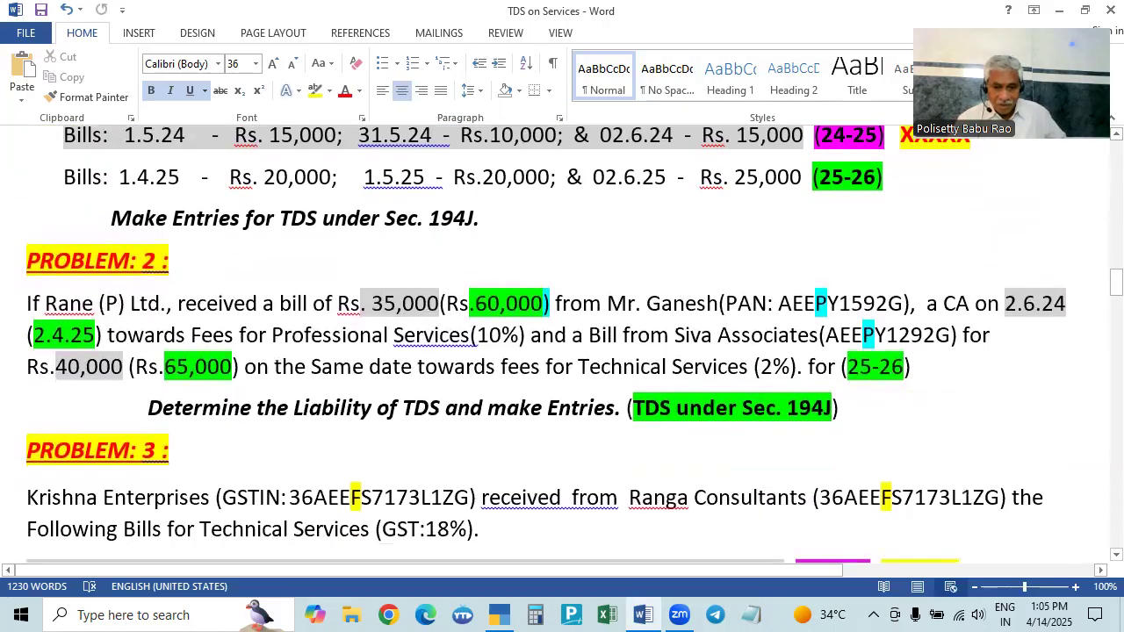
pyautogui.scroll(9, 710, 412)
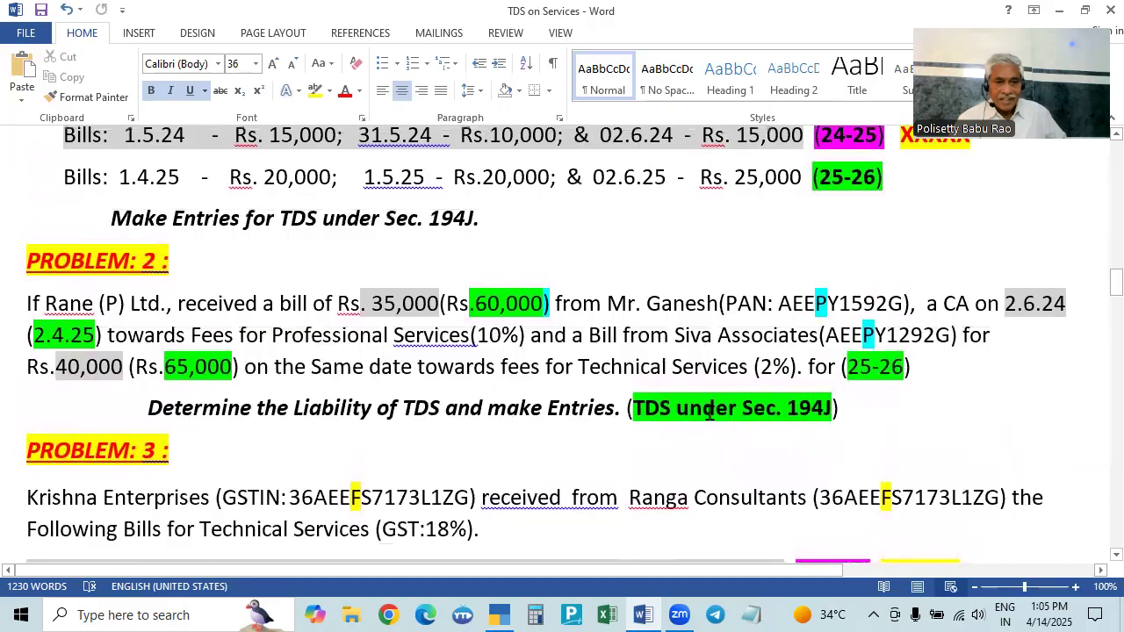
pyautogui.scroll(-2, 709, 412)
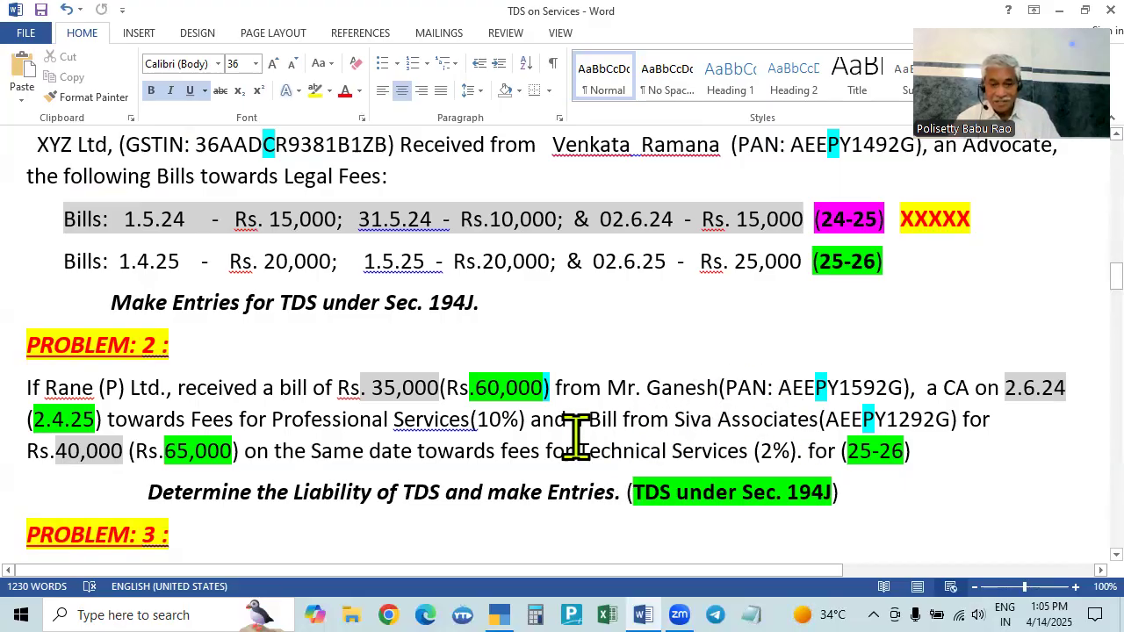
pyautogui.scroll(-2, 508, 422)
pyautogui.scroll(1, 492, 338)
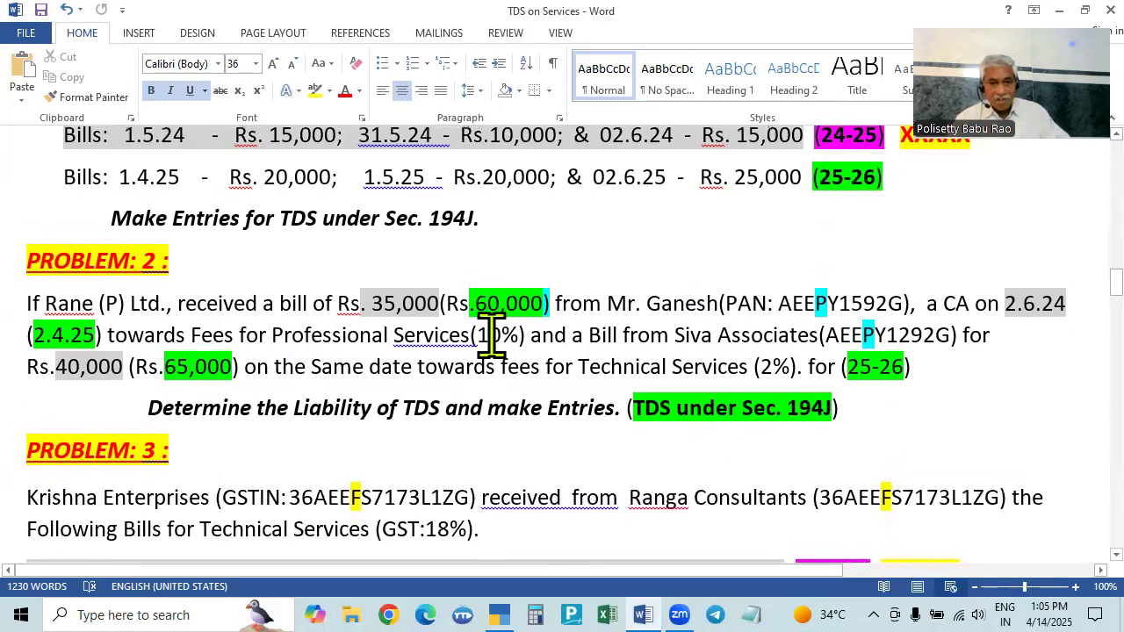
pyautogui.scroll(-5, 492, 338)
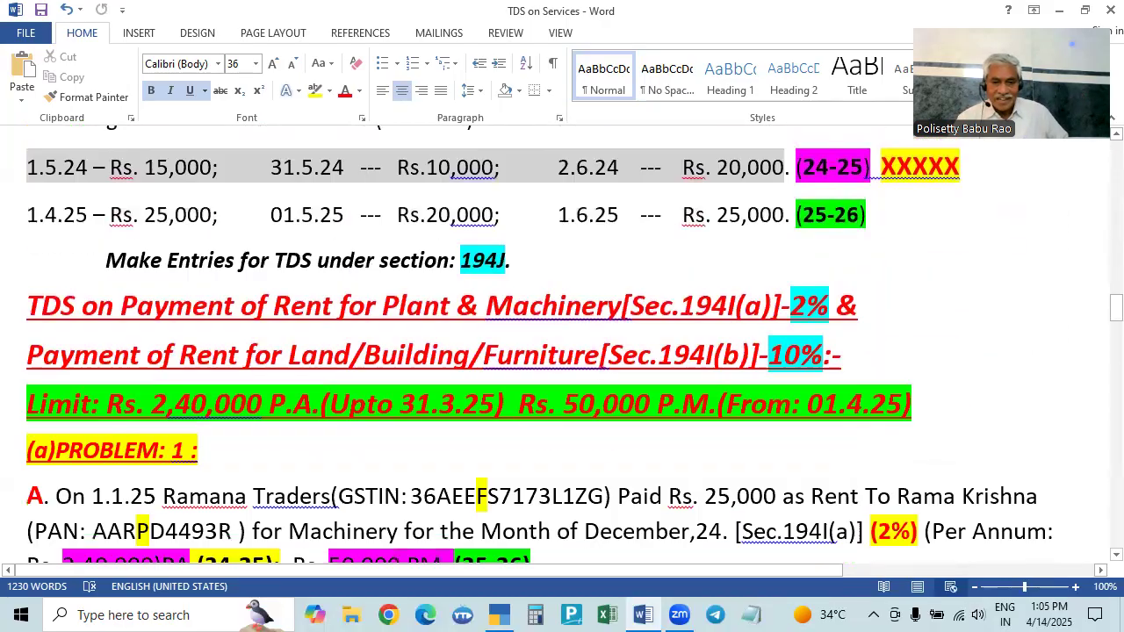
pyautogui.scroll(6, 492, 338)
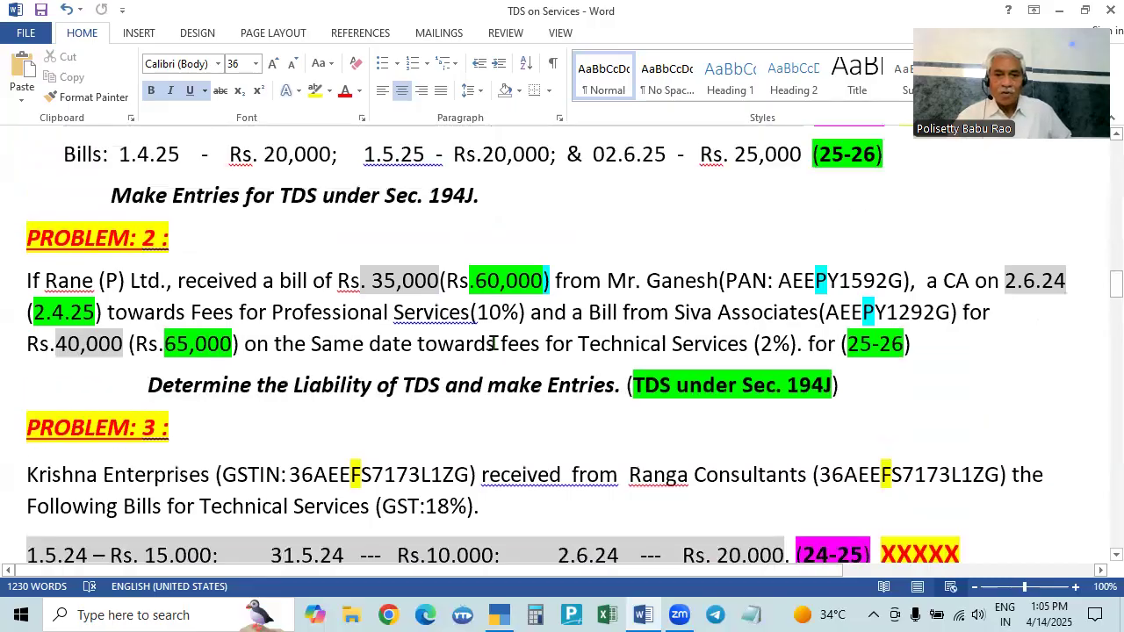